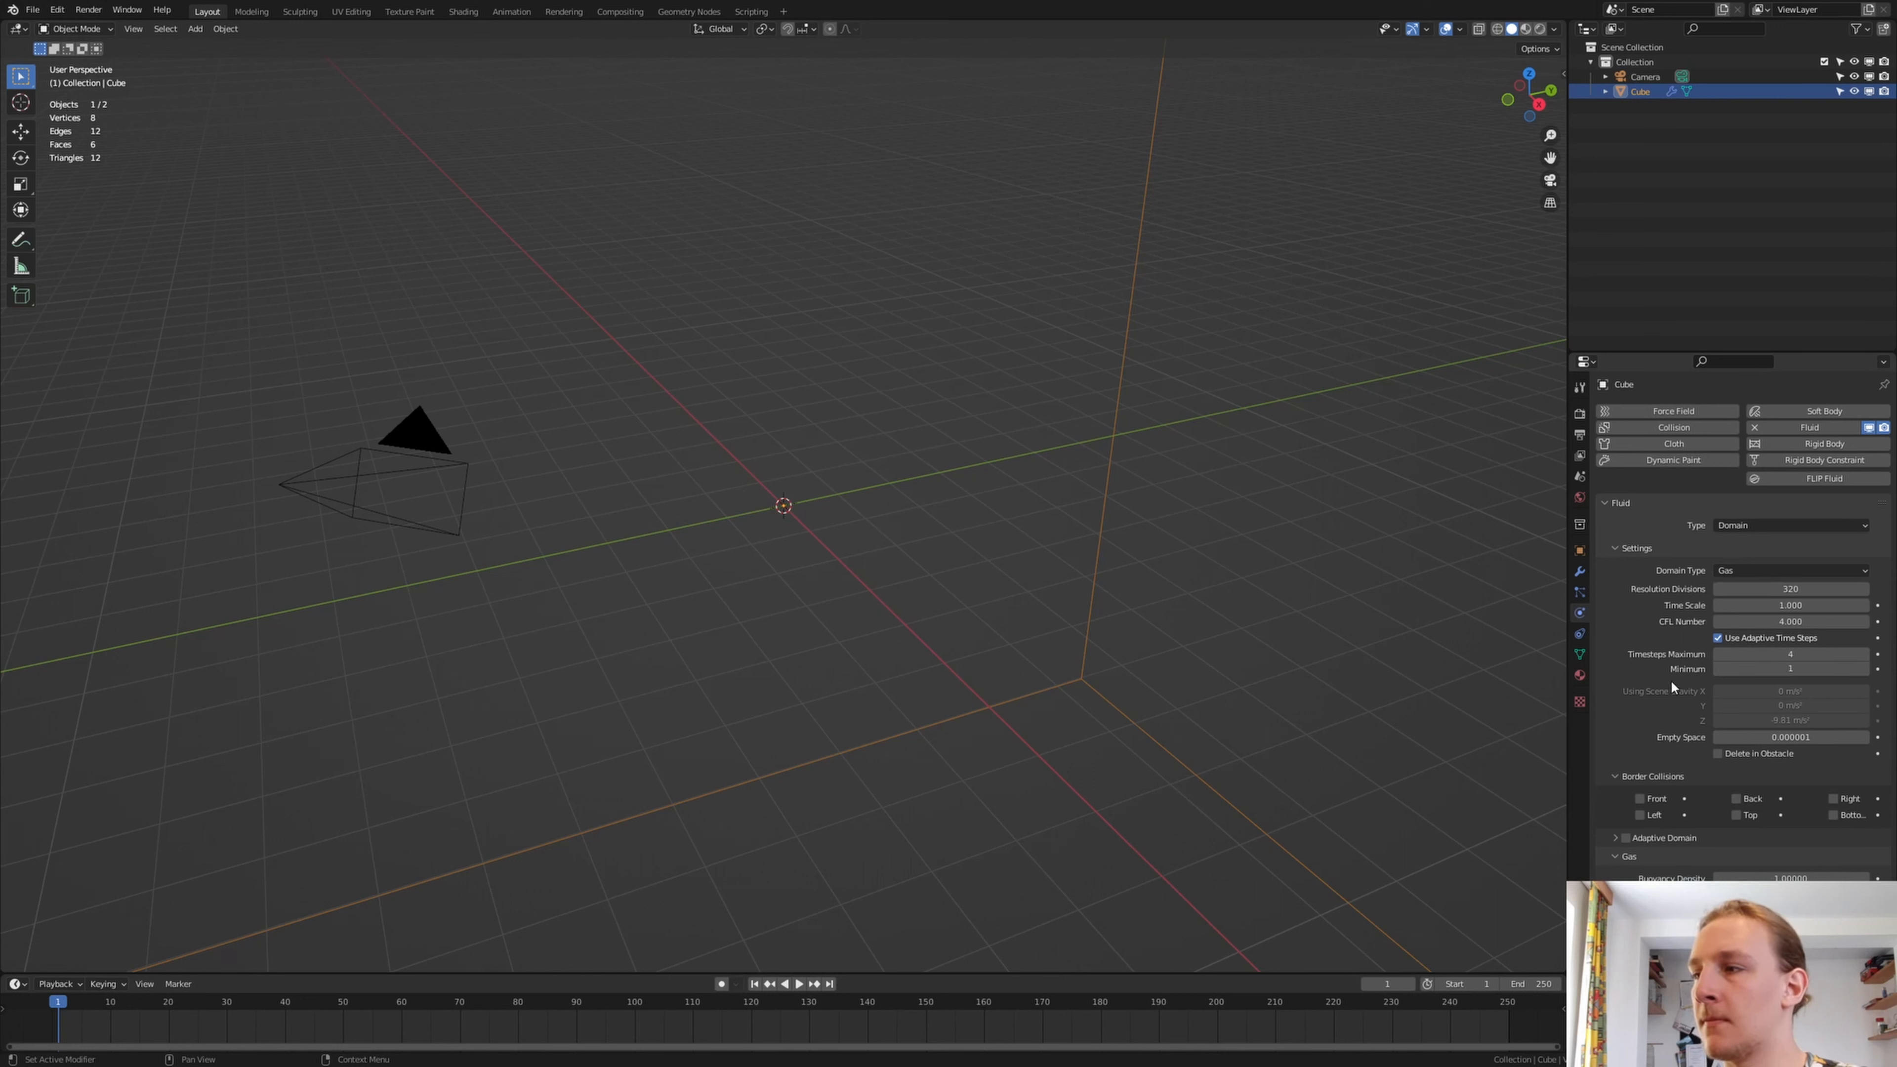
Turn on Adaptive Domain, Dissolve and Noise for the gas fluid domain
{"action": "left_click", "coordinate": [1626, 837]}
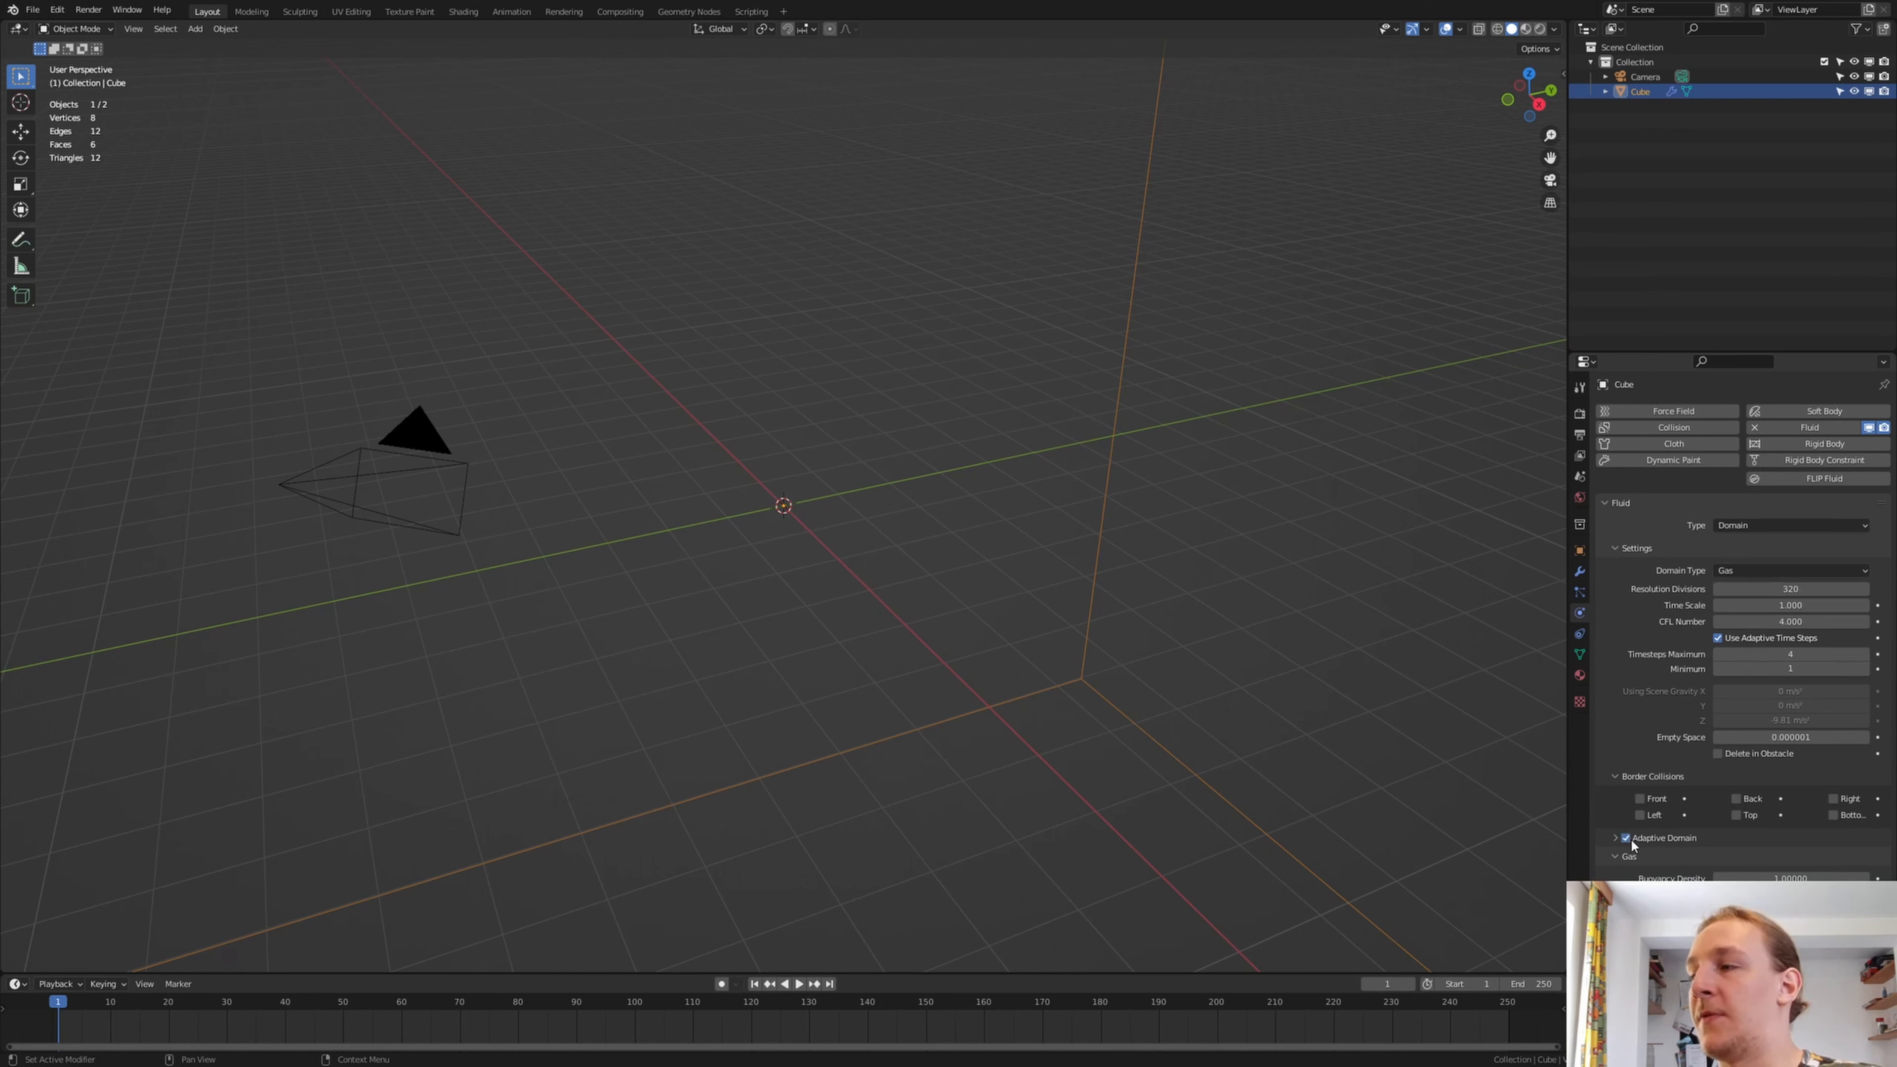
{"action": "scroll", "coordinate": [1633, 837], "scroll_direction": "down", "scroll_amount": 5}
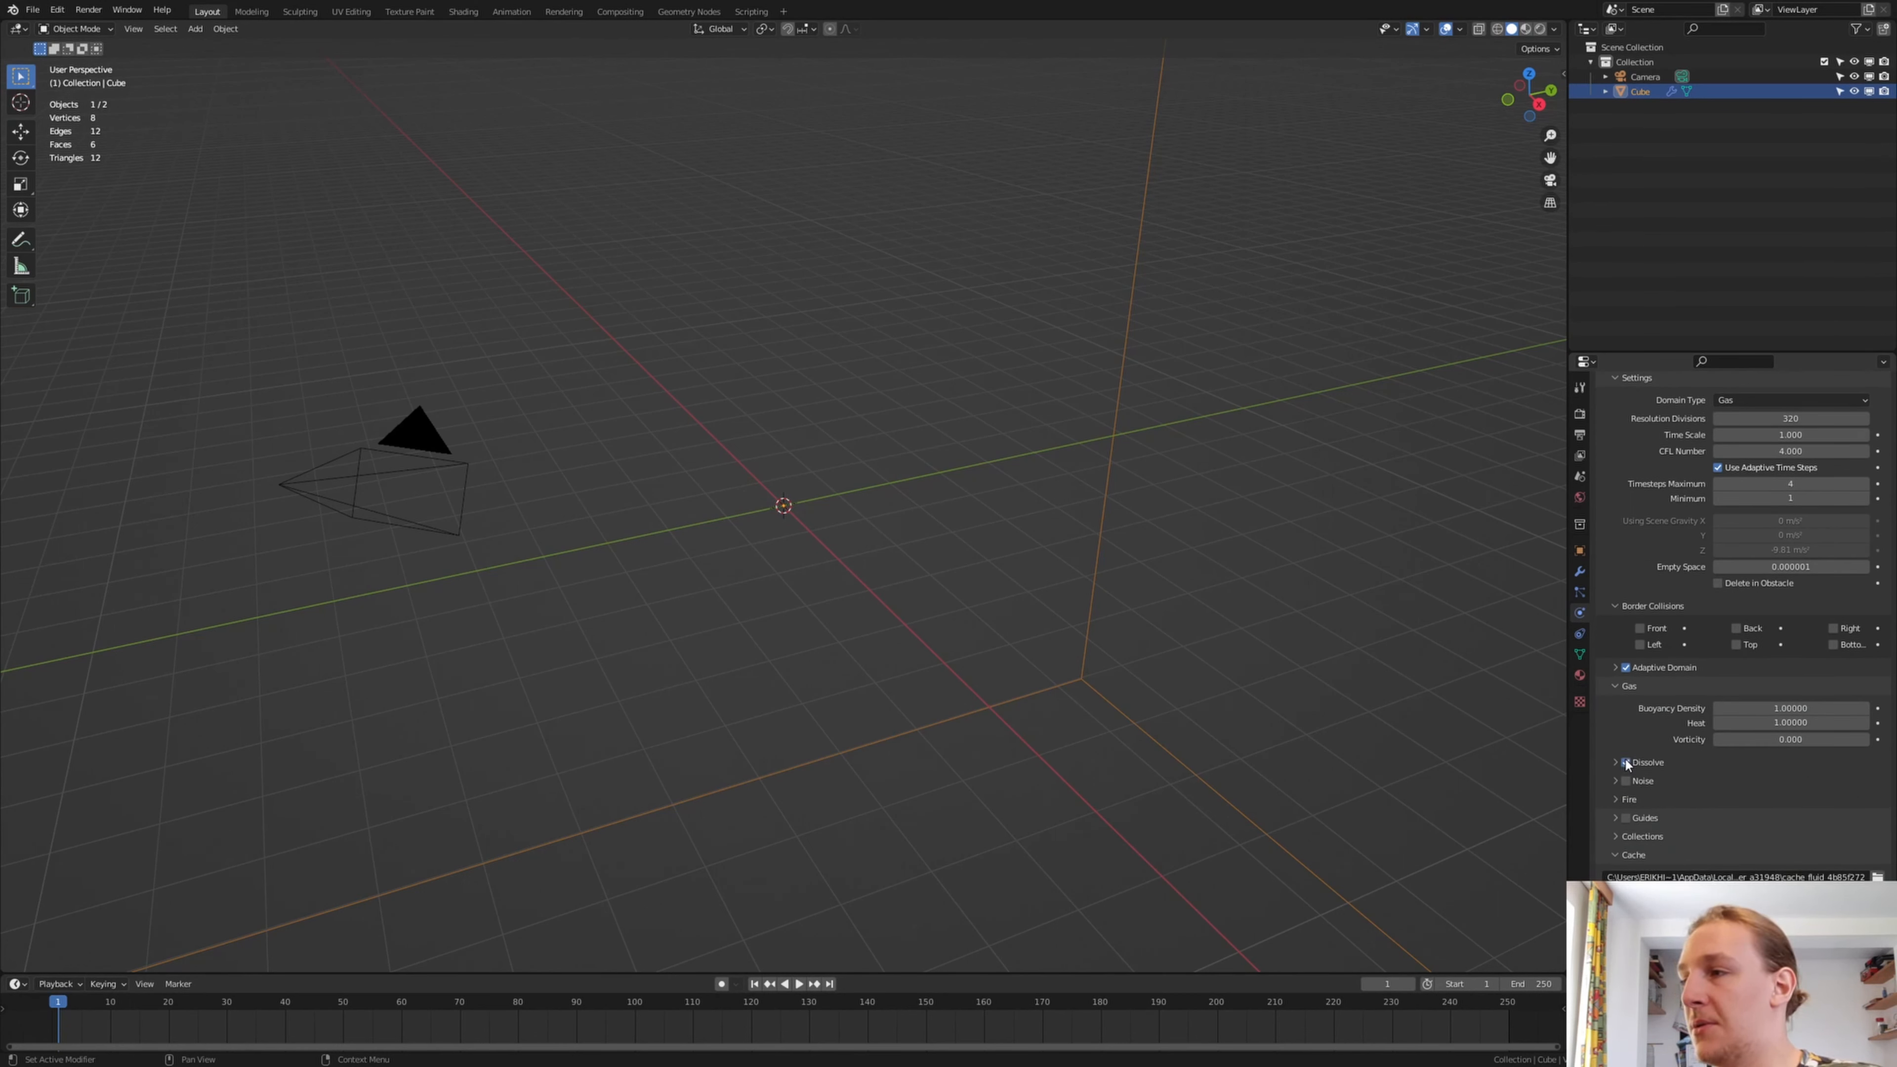
{"action": "left_click", "coordinate": [1627, 781]}
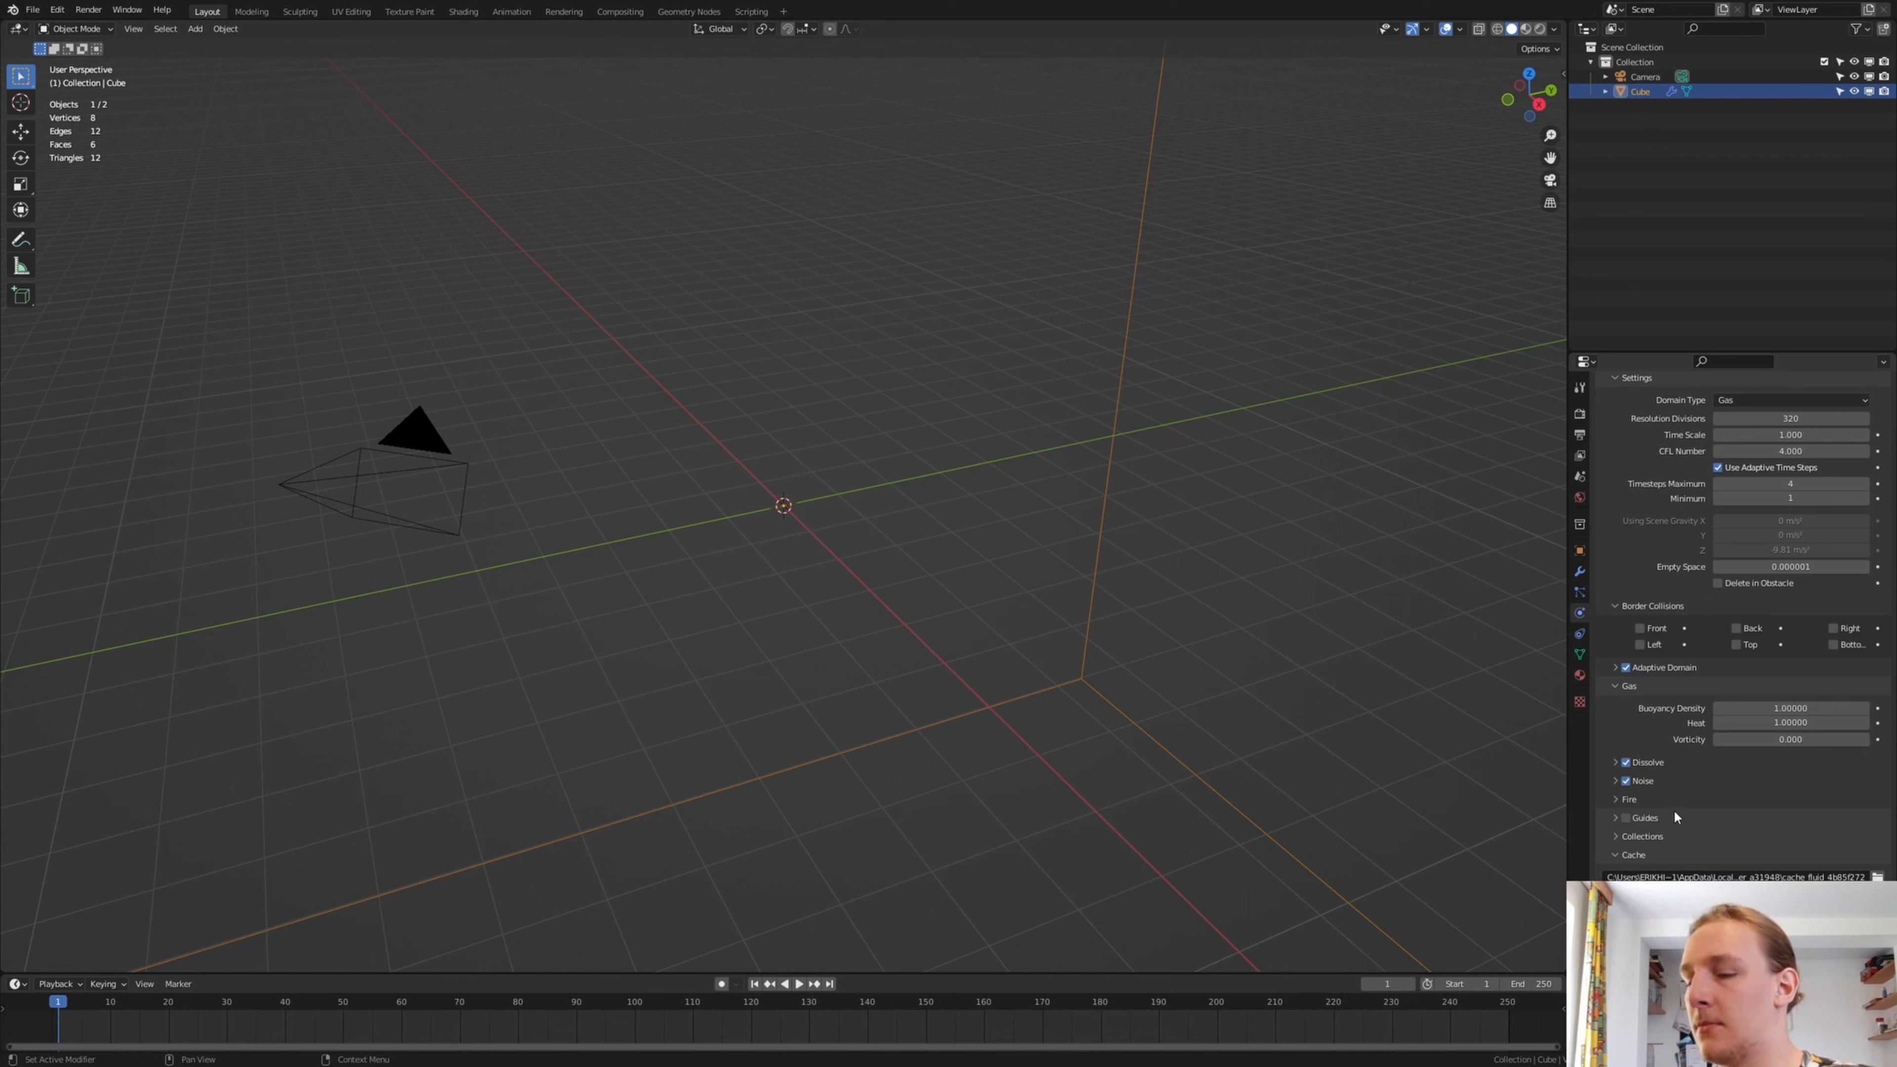
Browse for the domain's cache location and go to the recordings folder of the Fire_Particles project
{"action": "left_click", "coordinate": [1878, 876]}
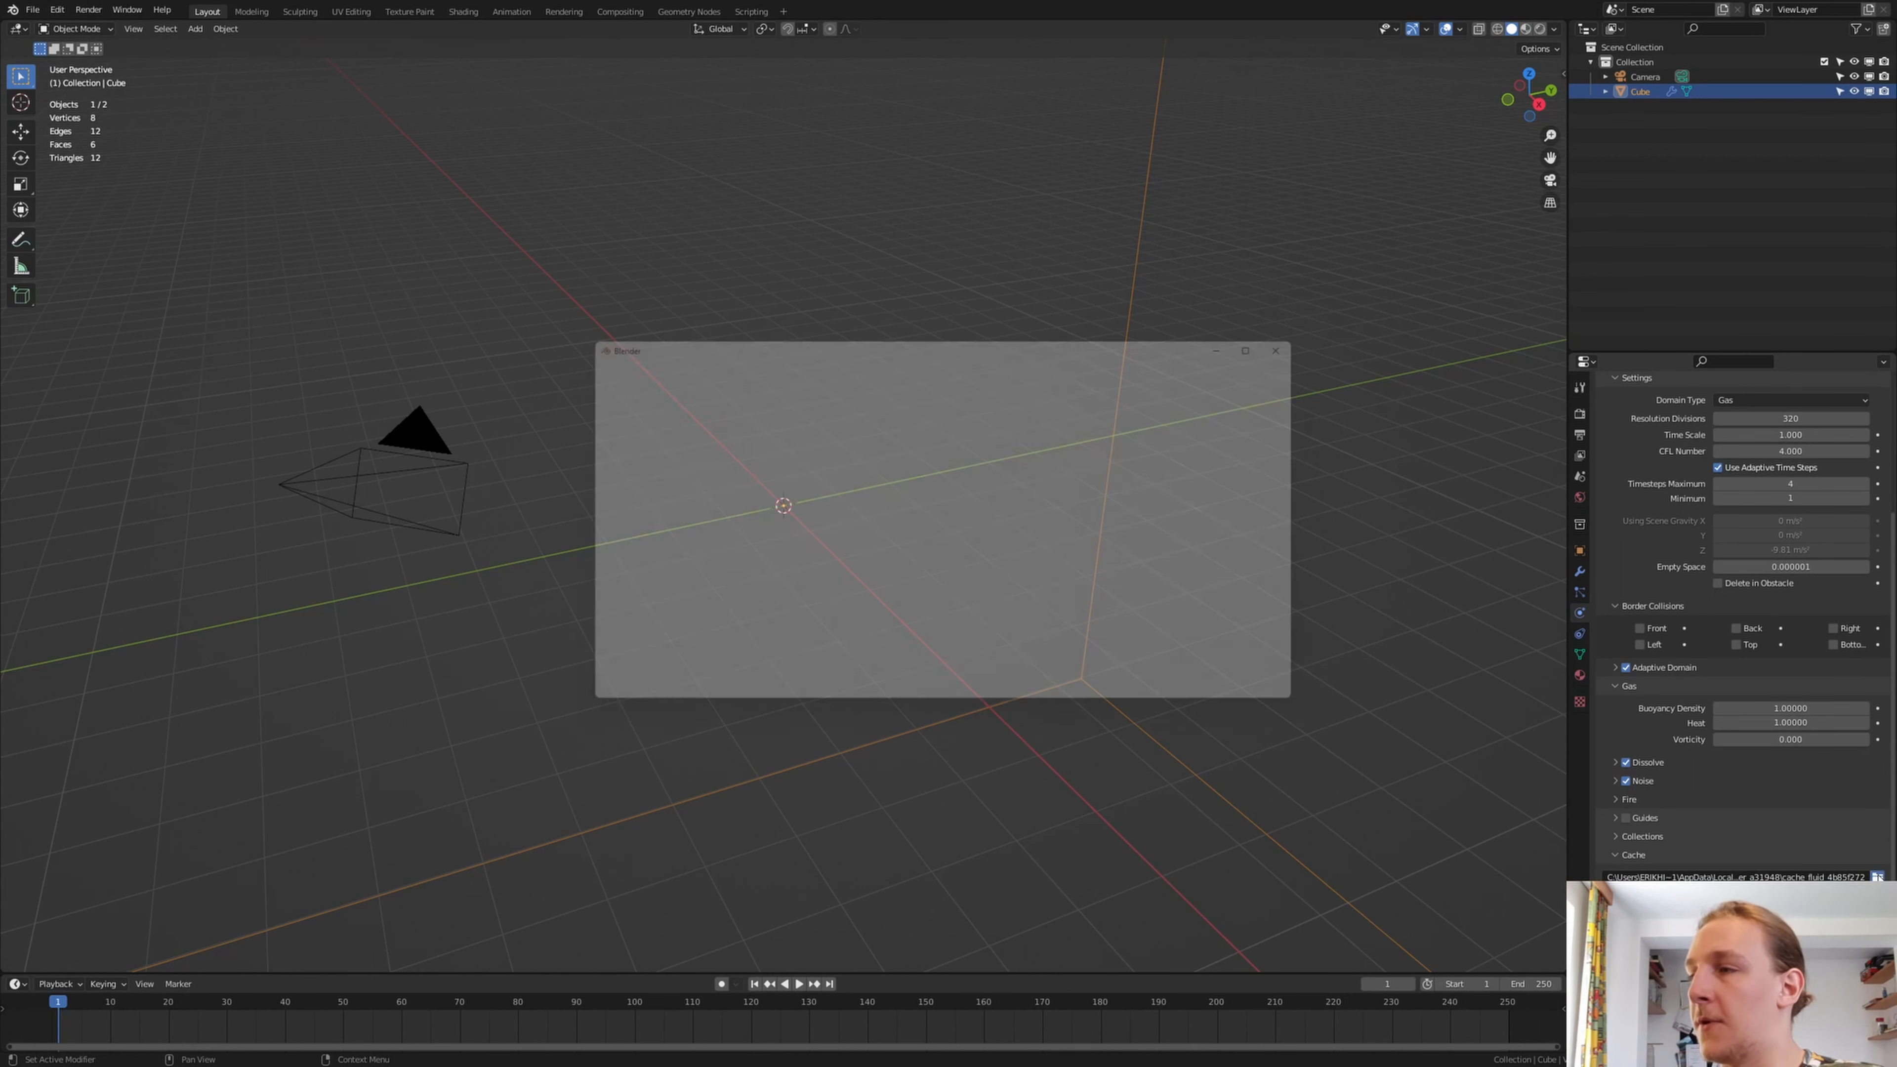
{"action": "left_click", "coordinate": [1057, 359]}
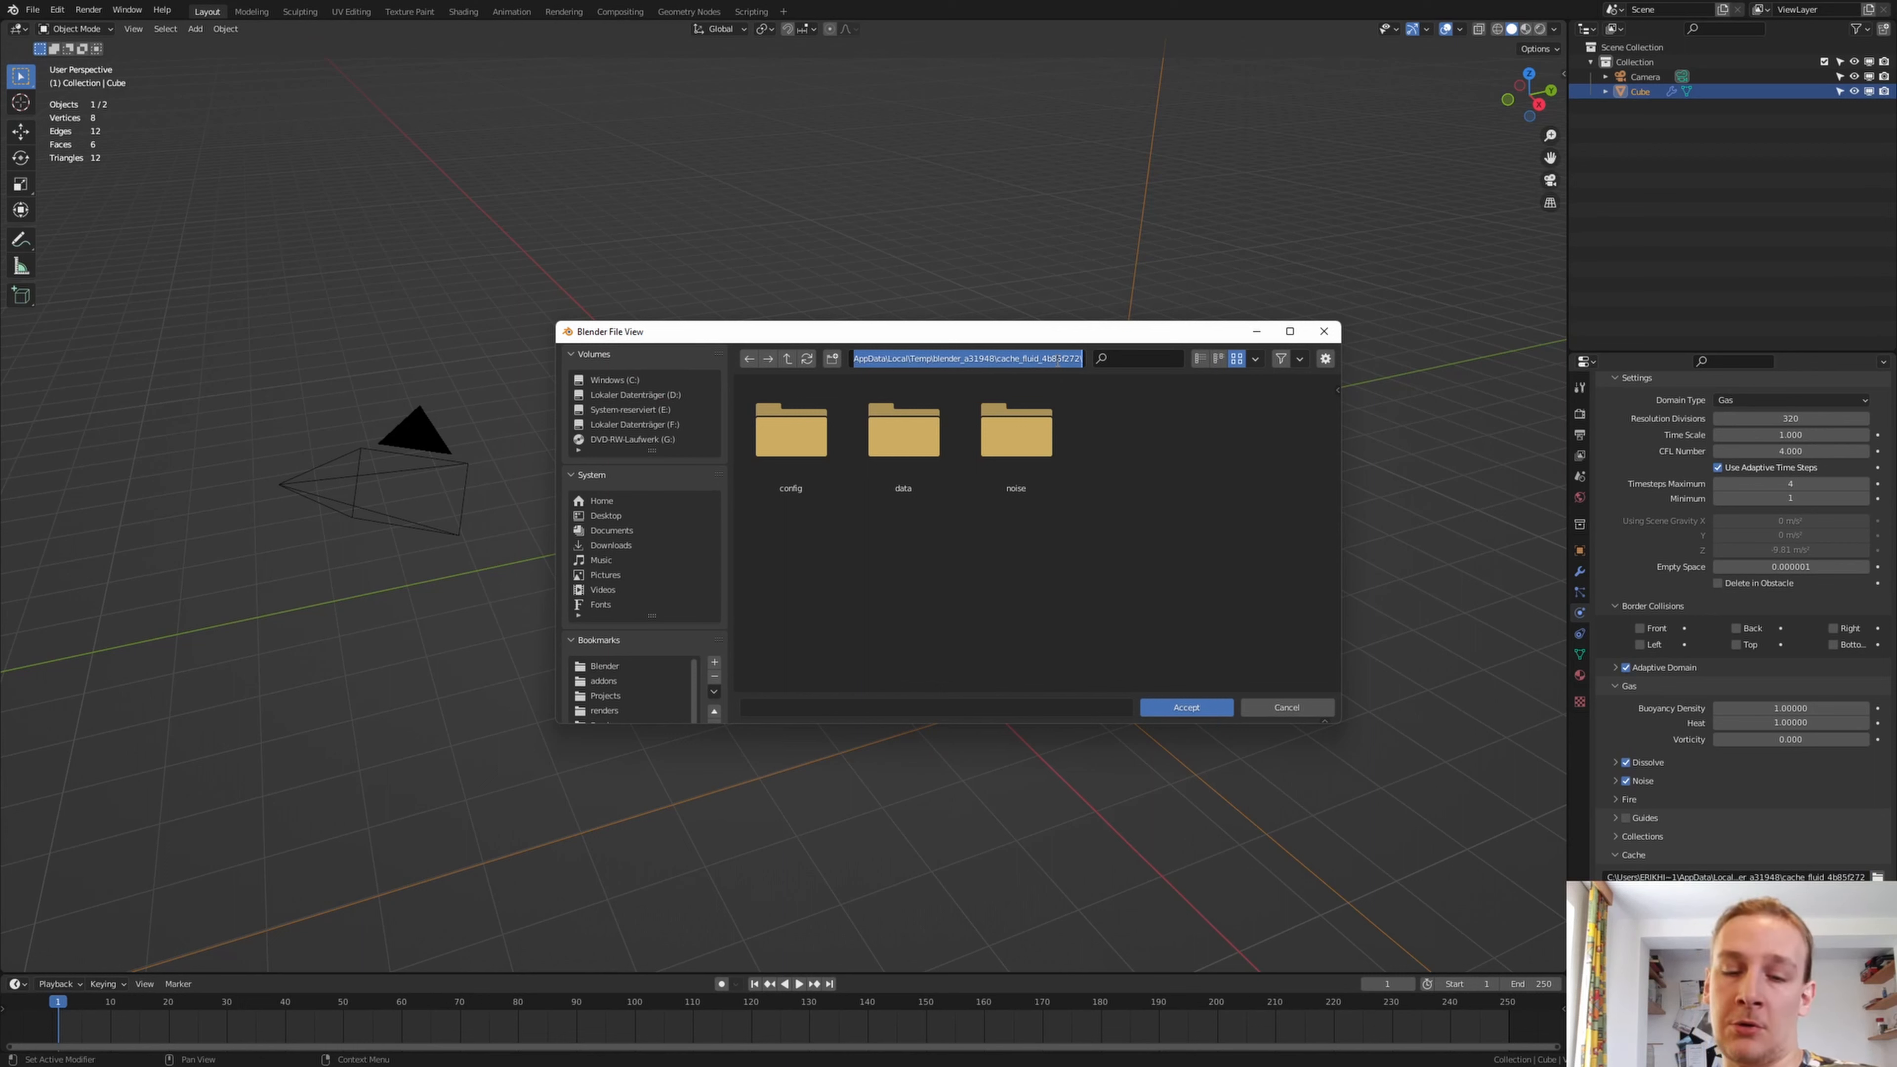
{"action": "key", "text": "ctrl+v"}
{"action": "key", "text": "Return"}
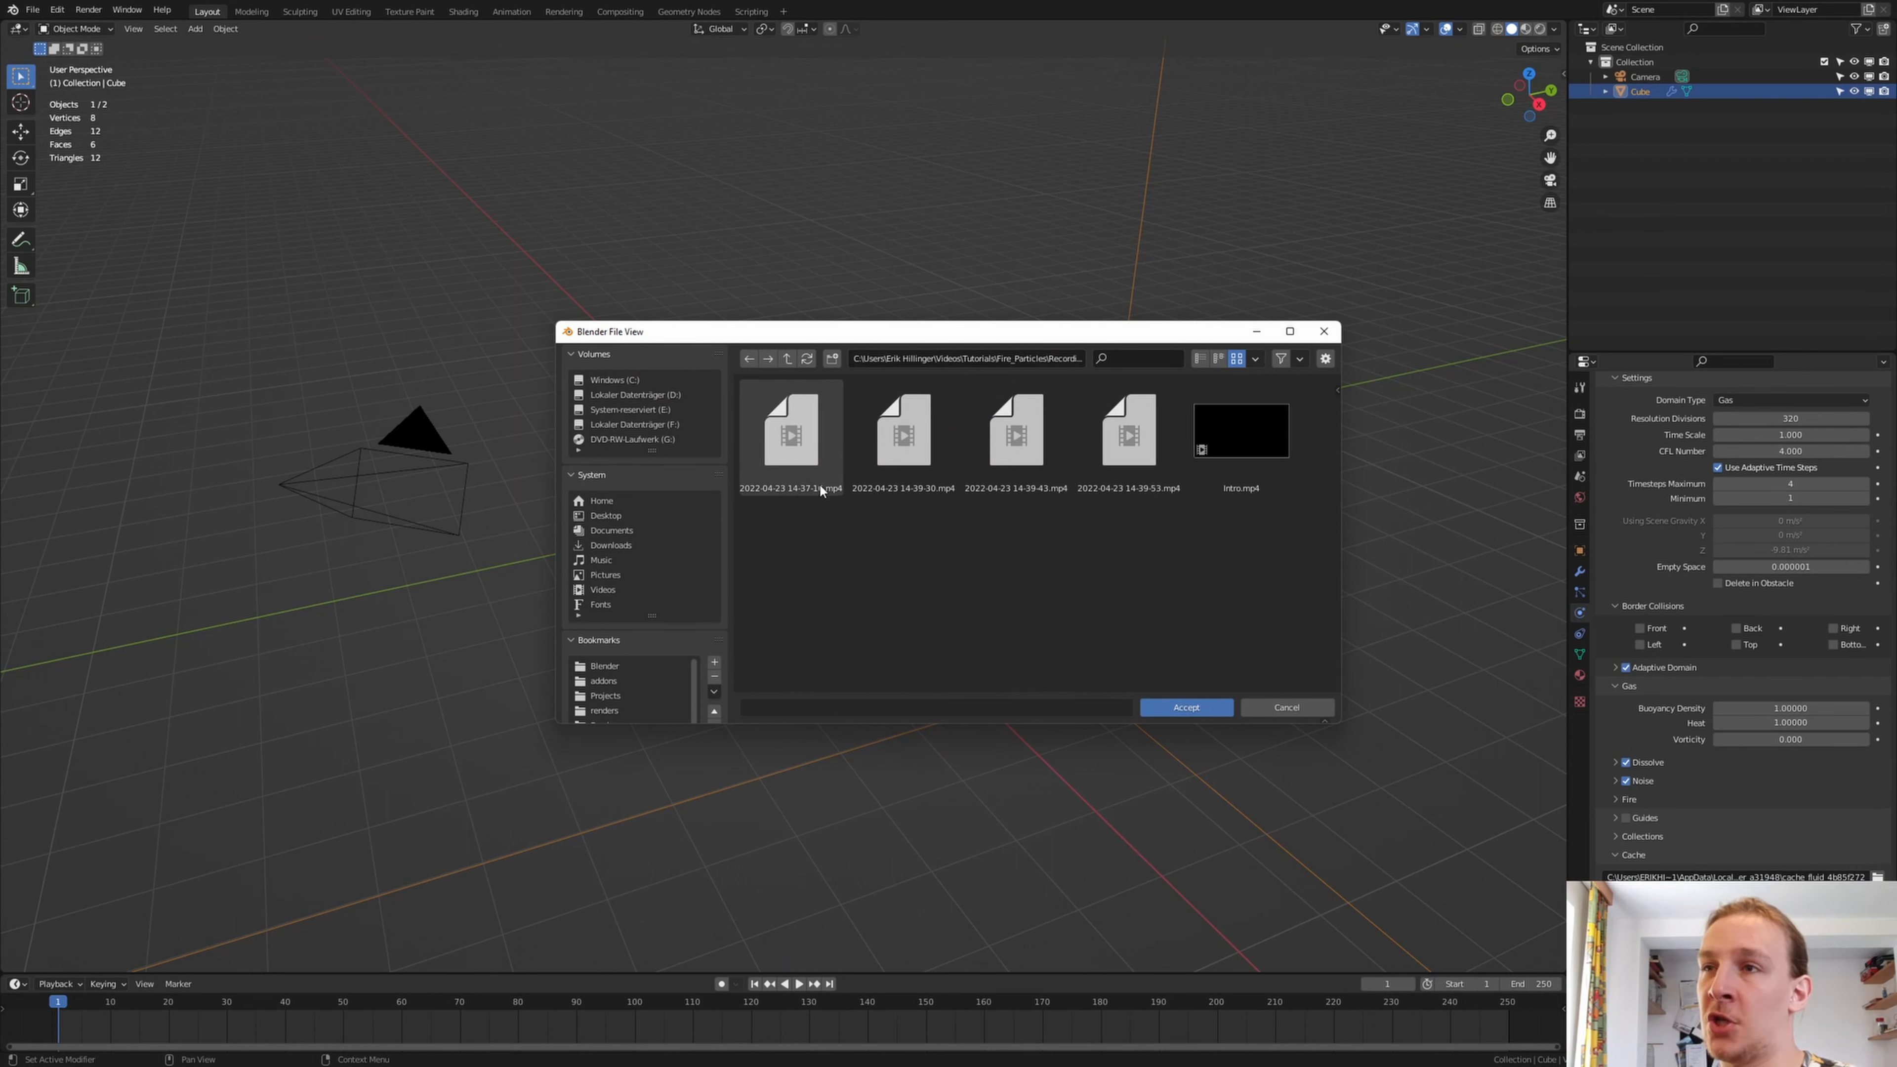
Create a folder named Cache, accept it as the fluid cache location, and change the cache type so data bakes separately
{"action": "left_click", "coordinate": [832, 359]}
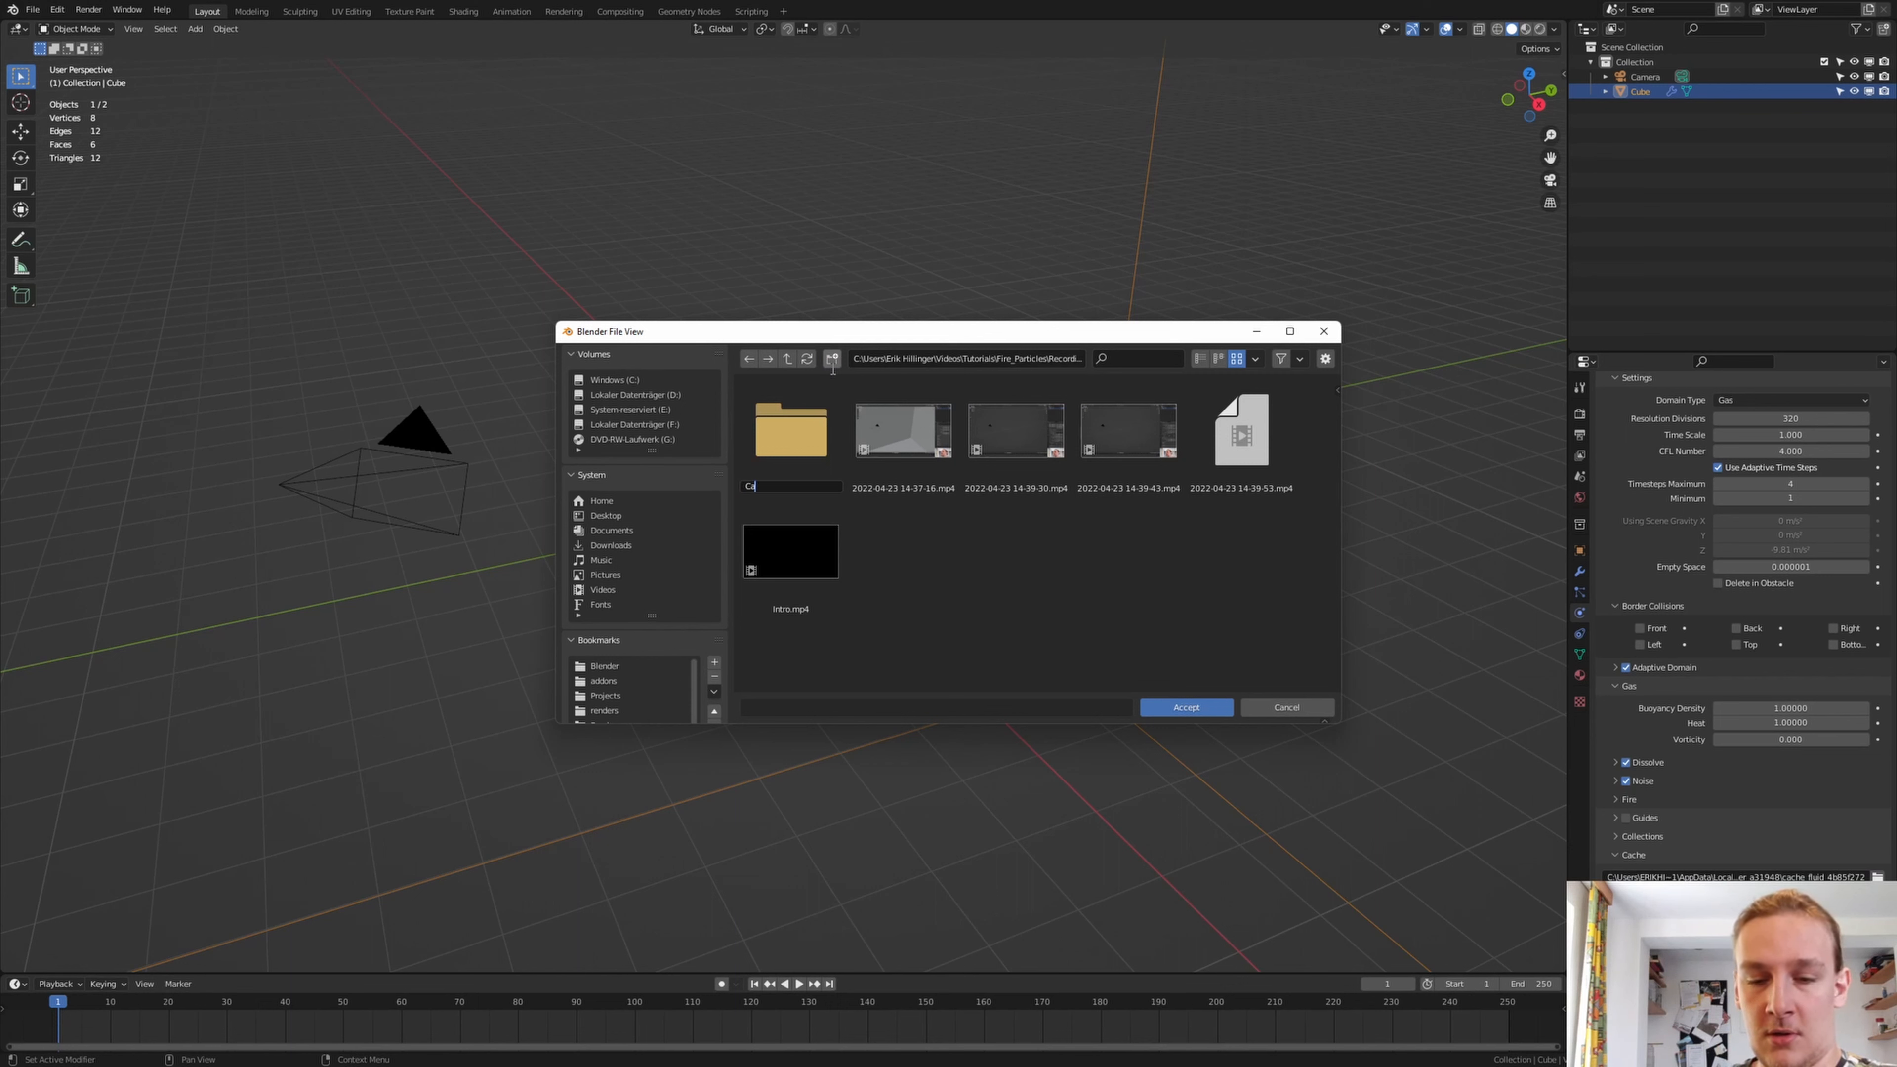
{"action": "type", "text": "Cache"}
{"action": "key", "text": "Return"}
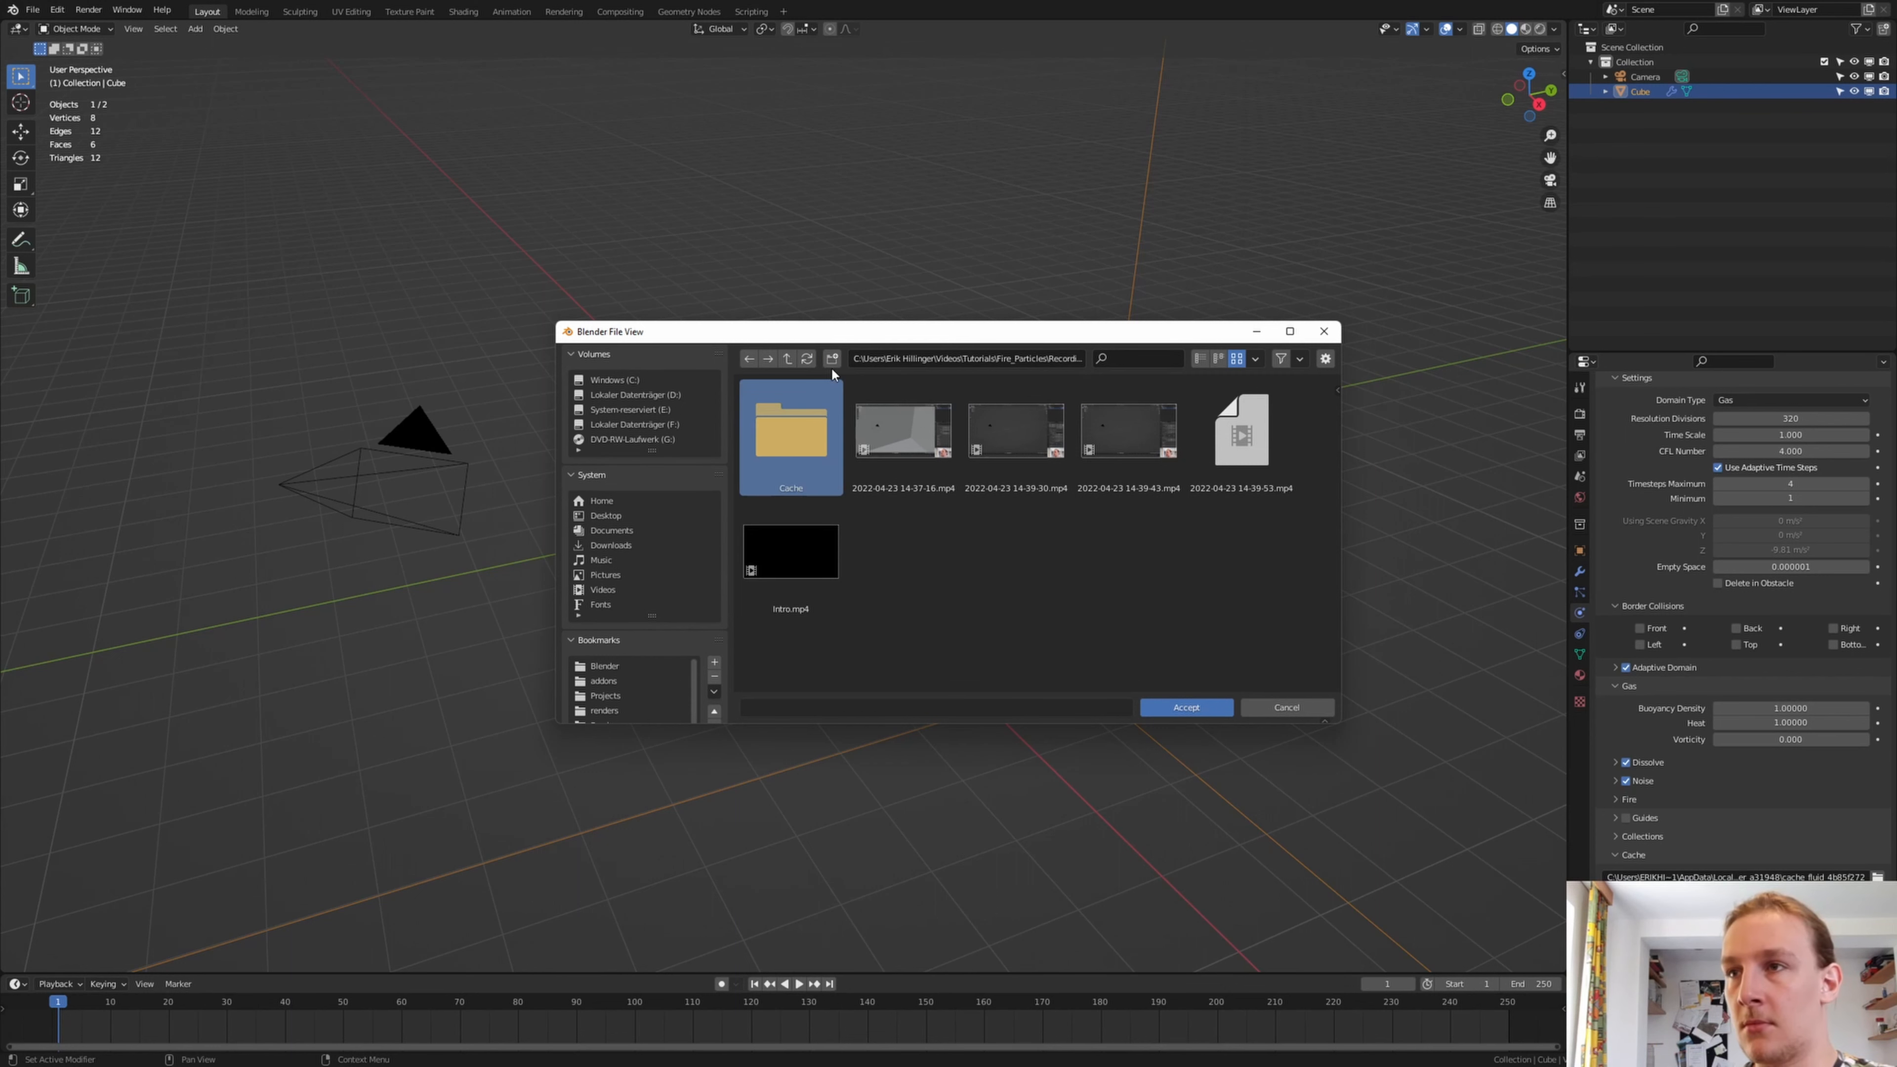
{"action": "key", "text": "Return"}
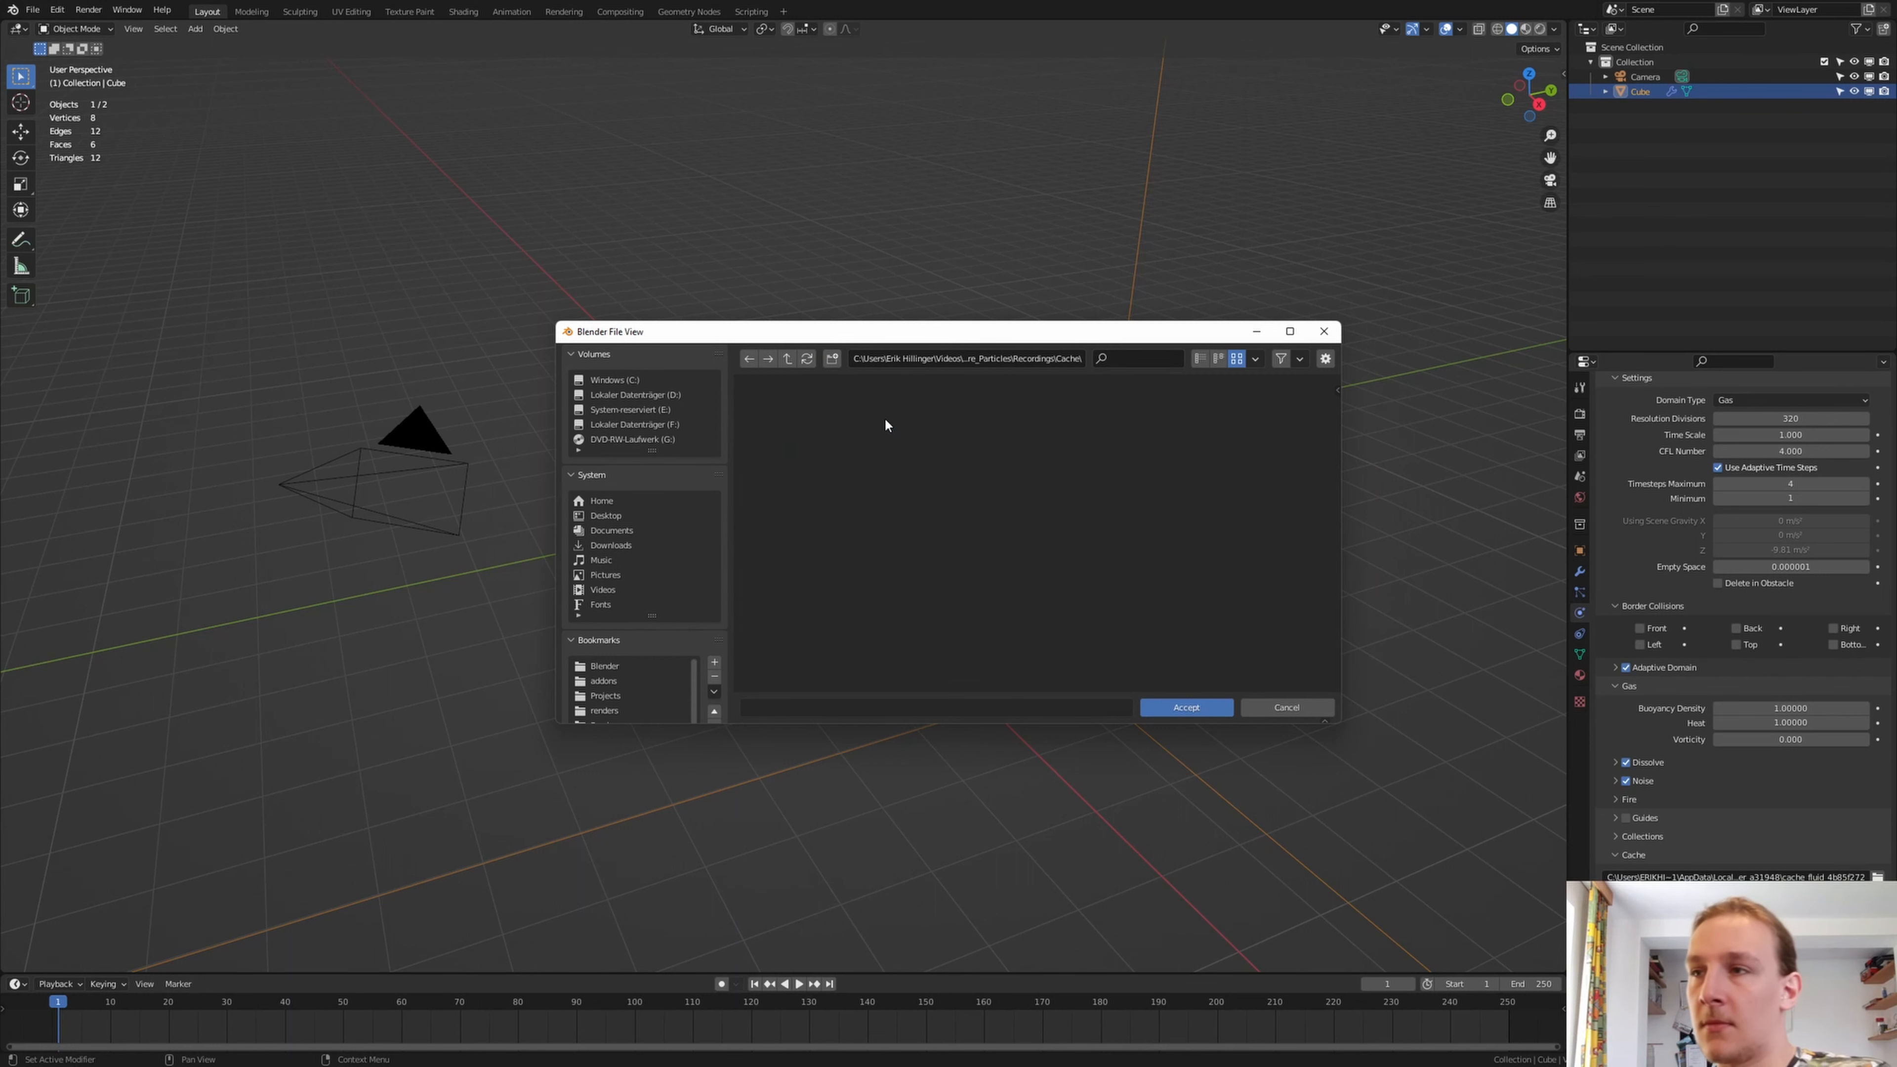
{"action": "left_click", "coordinate": [1210, 707]}
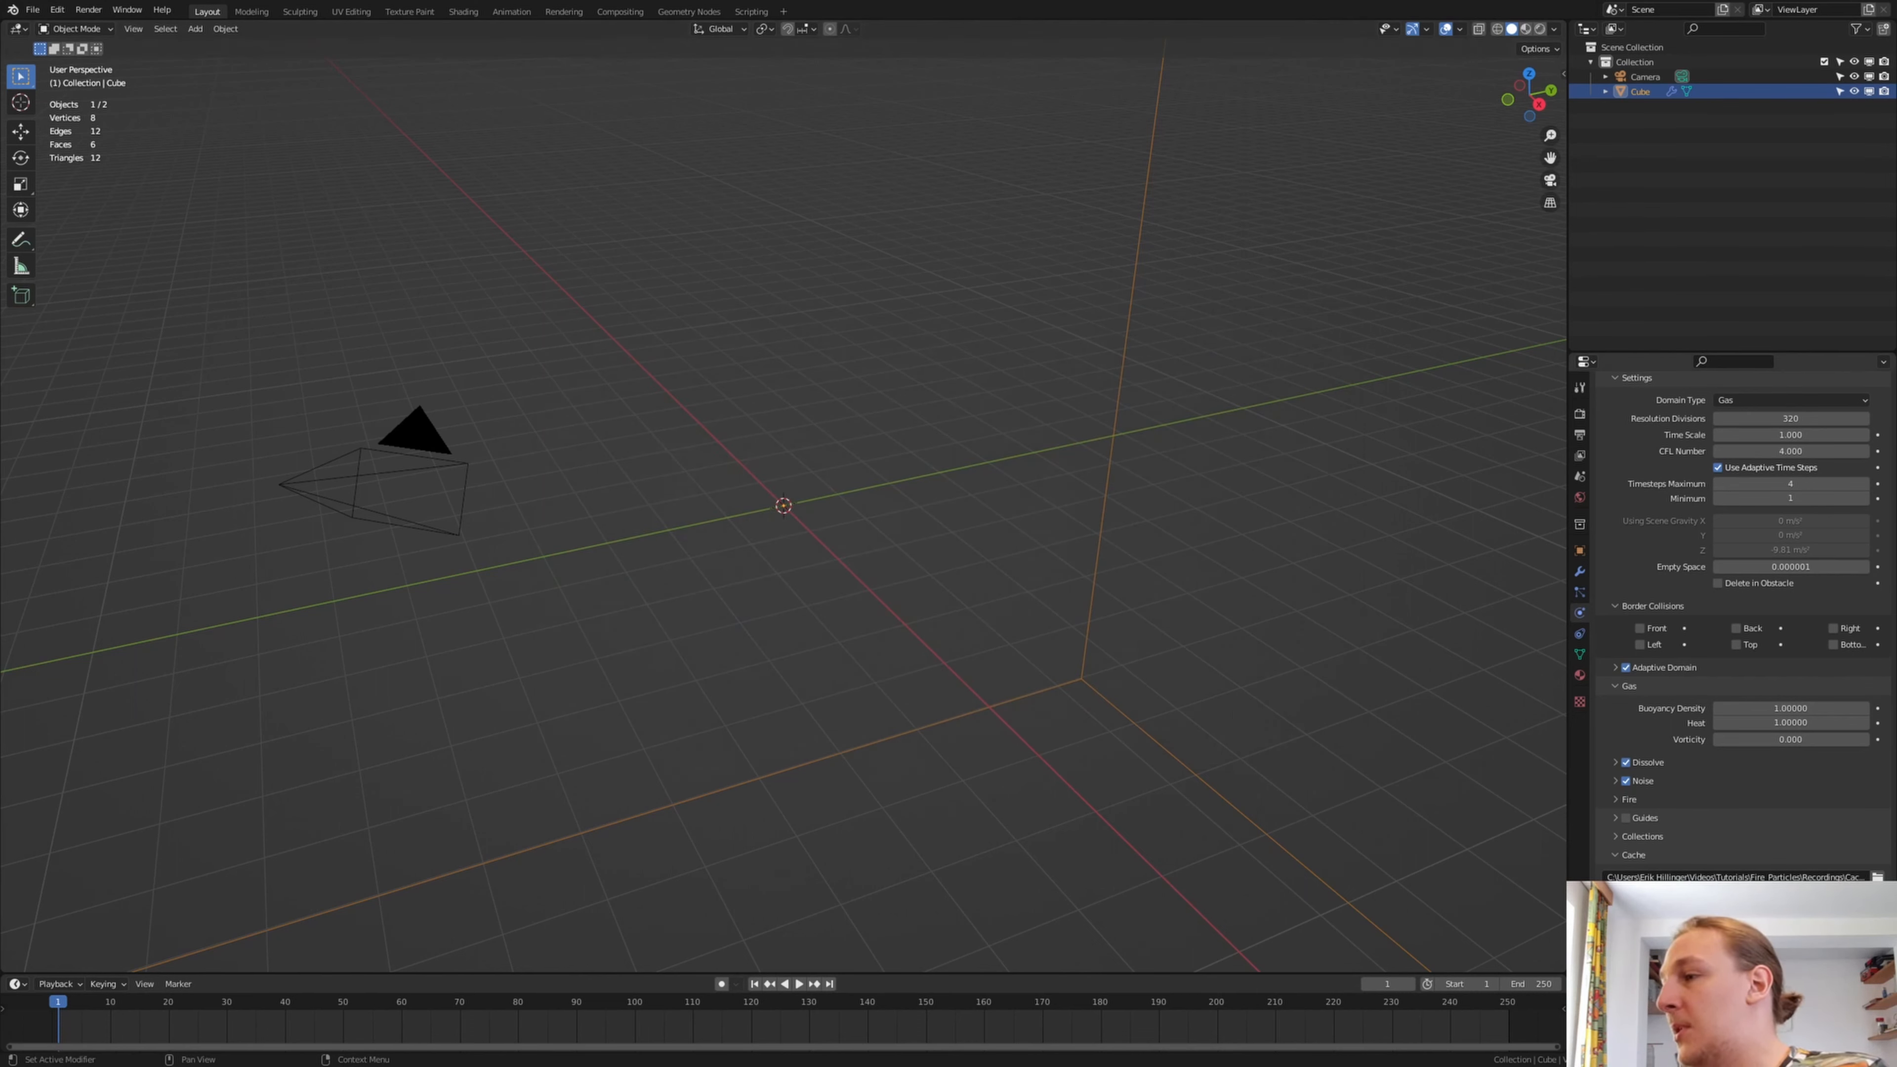
{"action": "left_click", "coordinate": [1778, 994]}
{"action": "left_click", "coordinate": [1719, 1007]}
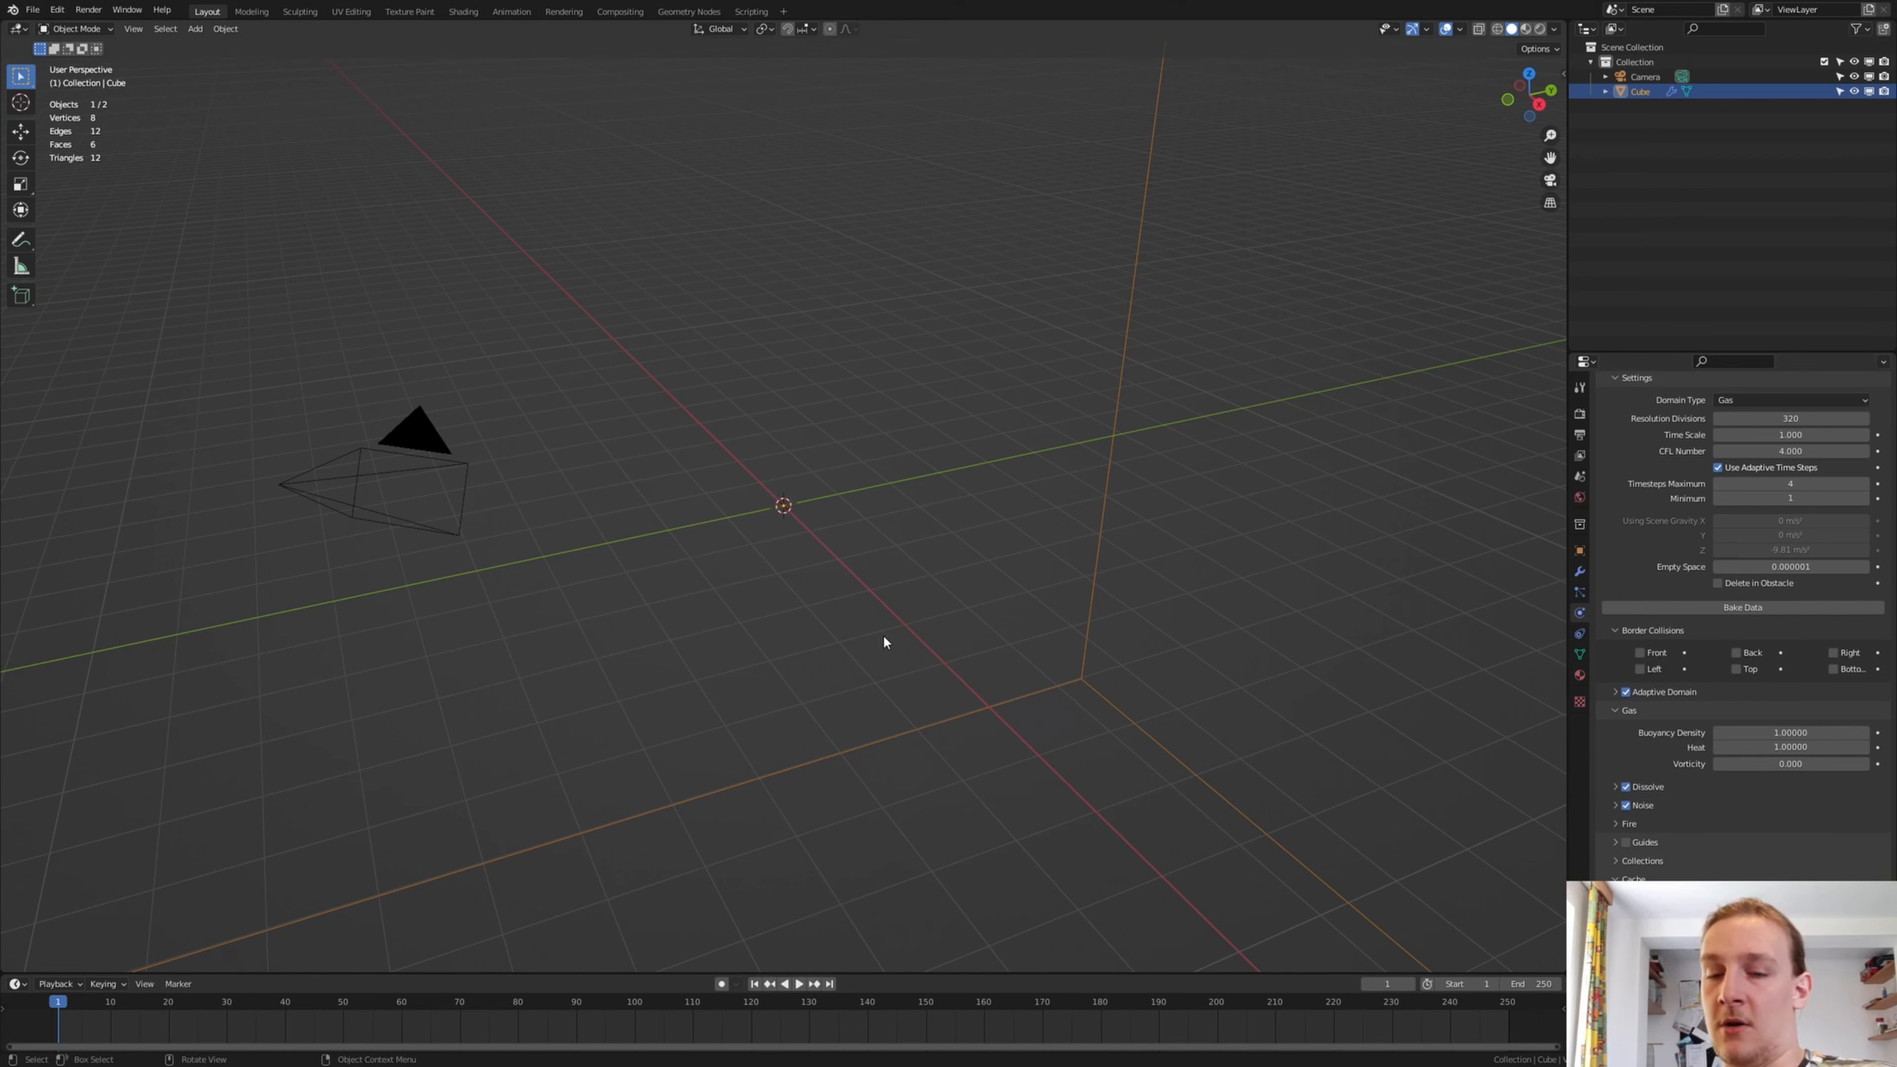
Add a UV sphere at the world origin and give it a new emitter particle system
{"action": "key", "text": "shift+a"}
{"action": "mouse_move", "coordinate": [895, 635]}
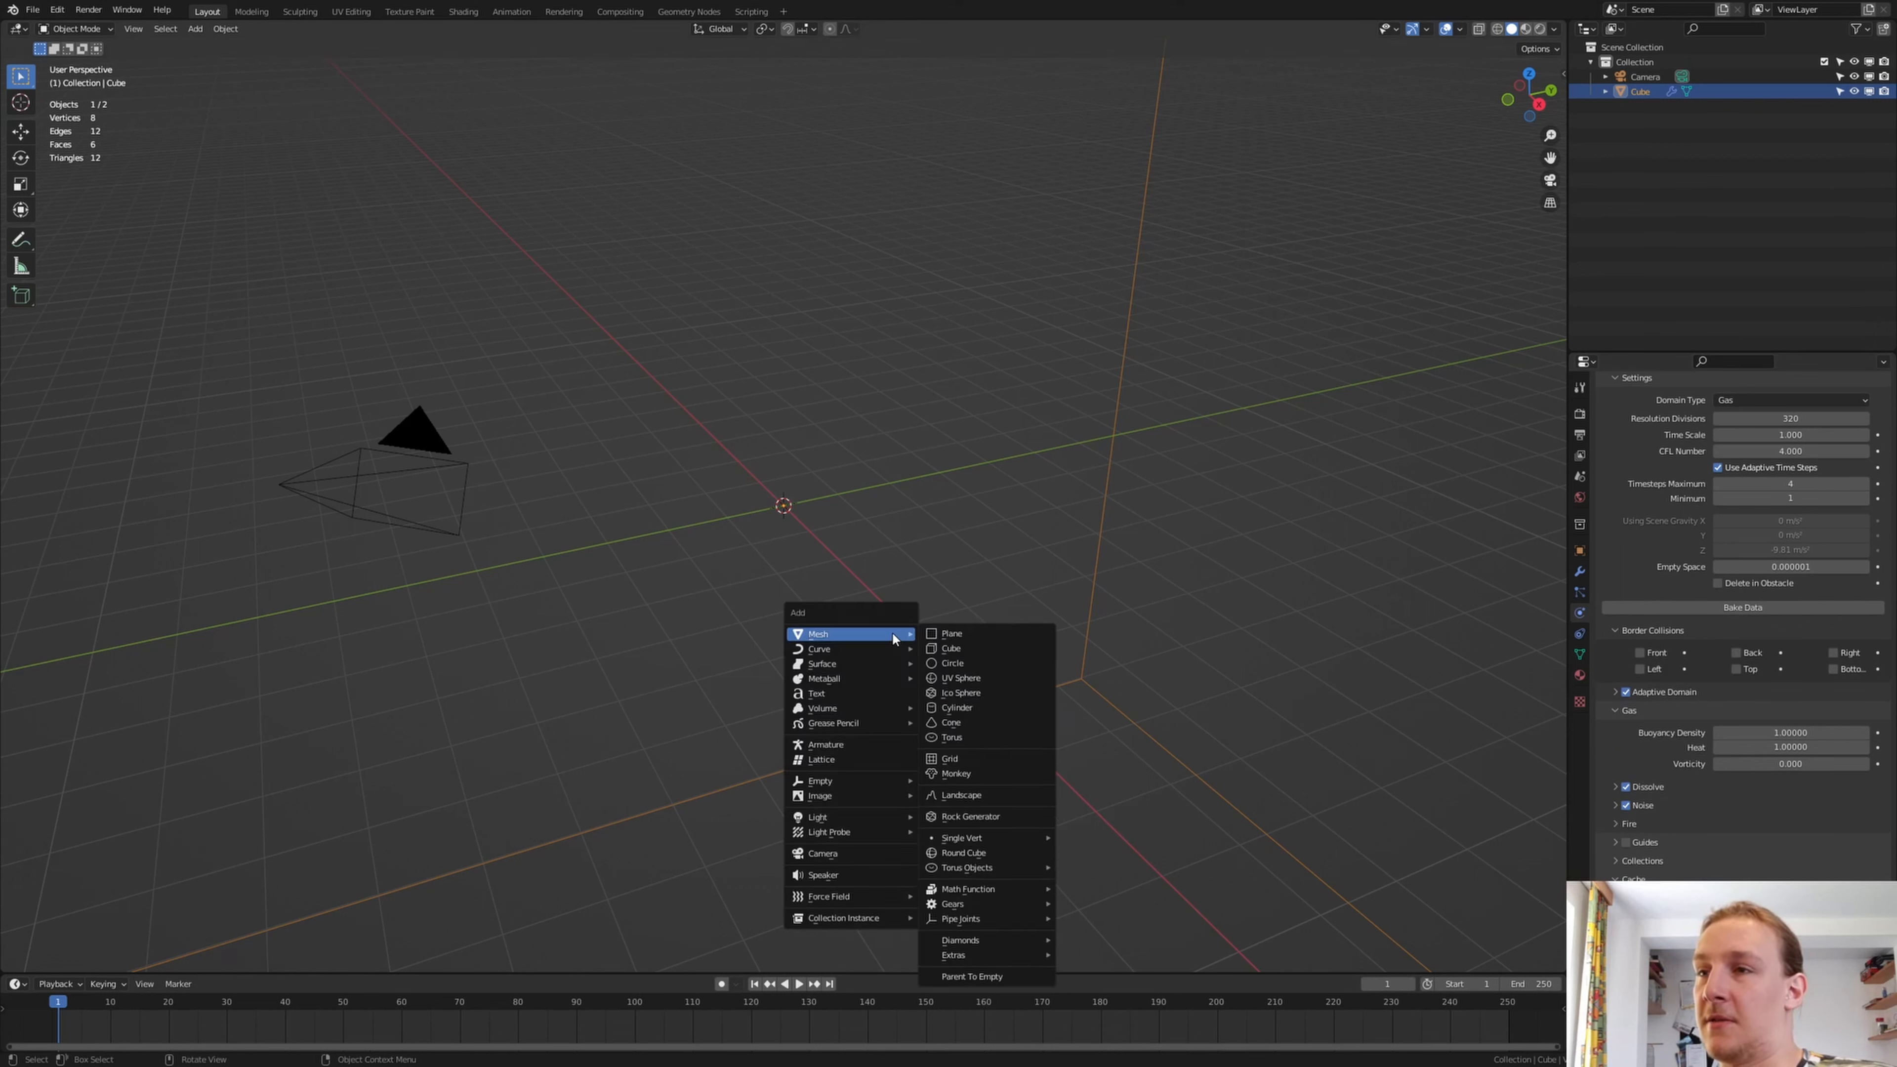
{"action": "left_click", "coordinate": [952, 677]}
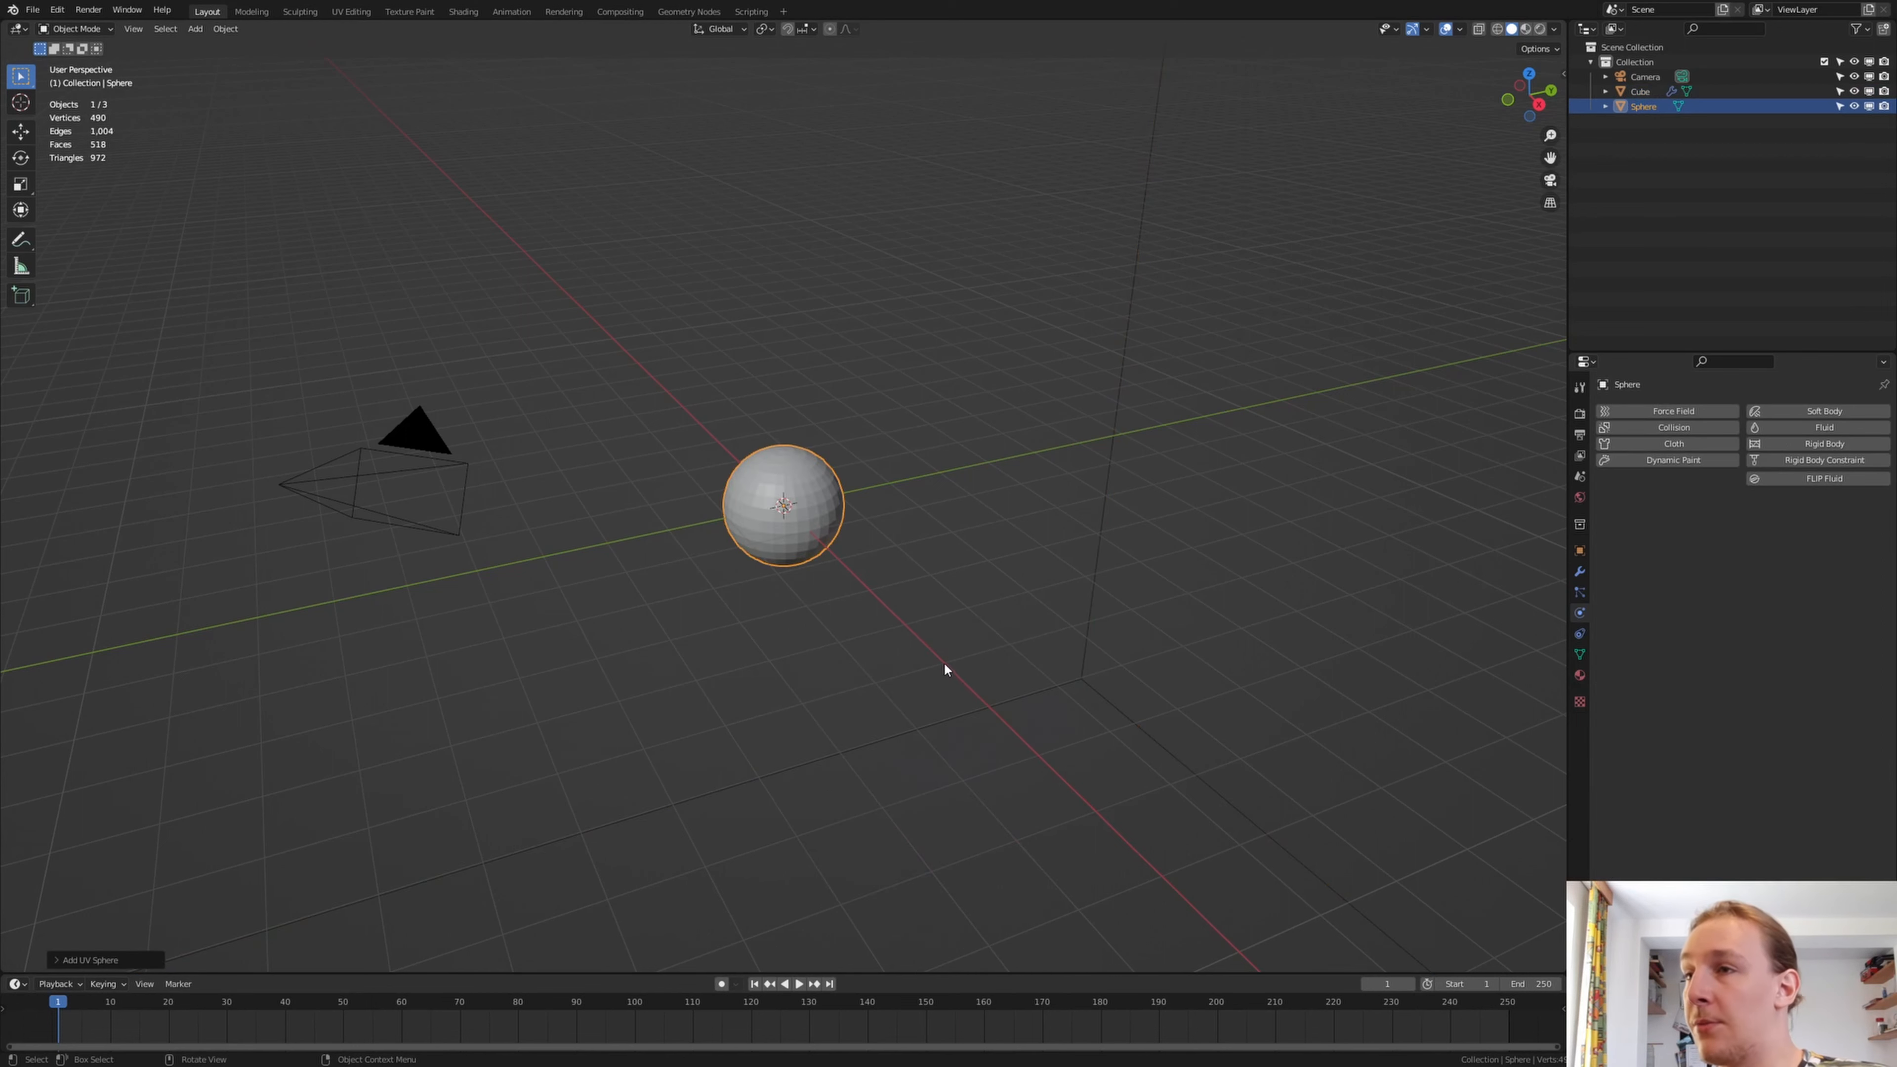
{"action": "left_click", "coordinate": [1581, 592]}
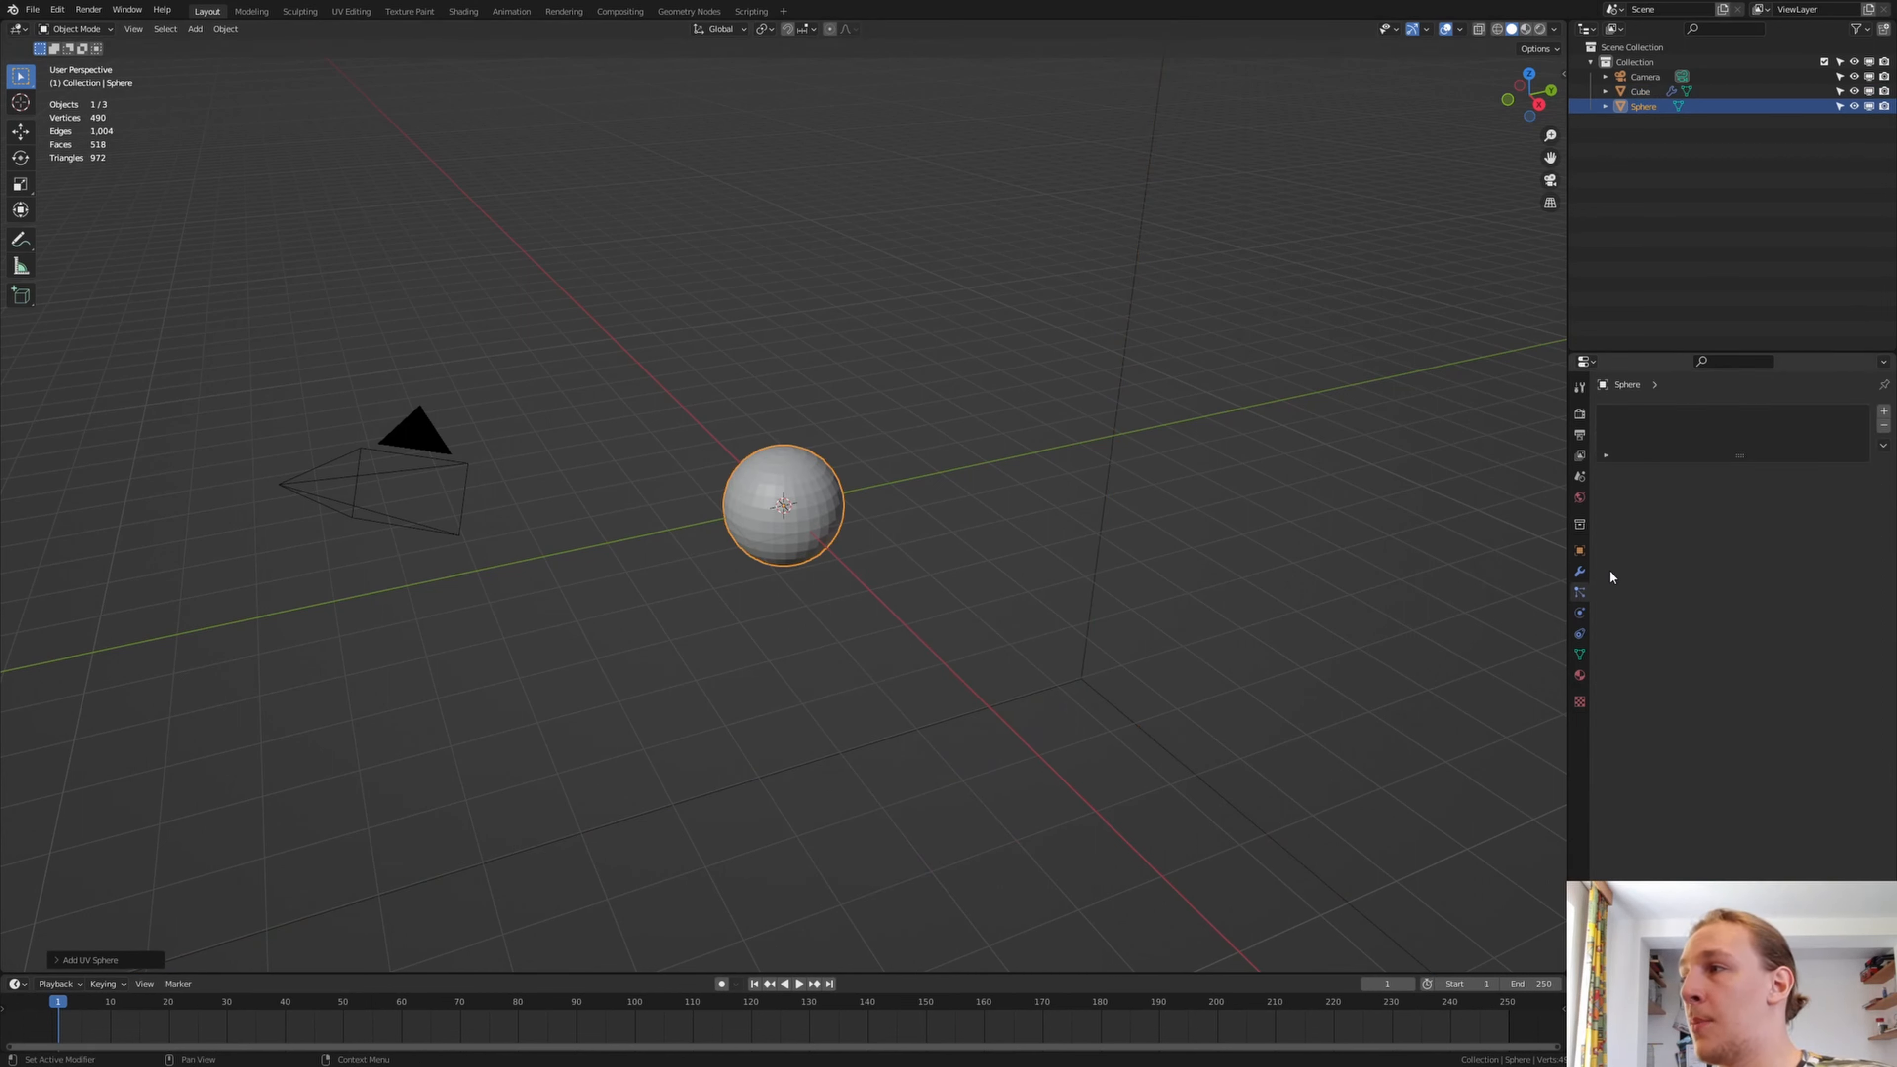
{"action": "left_click", "coordinate": [1884, 412]}
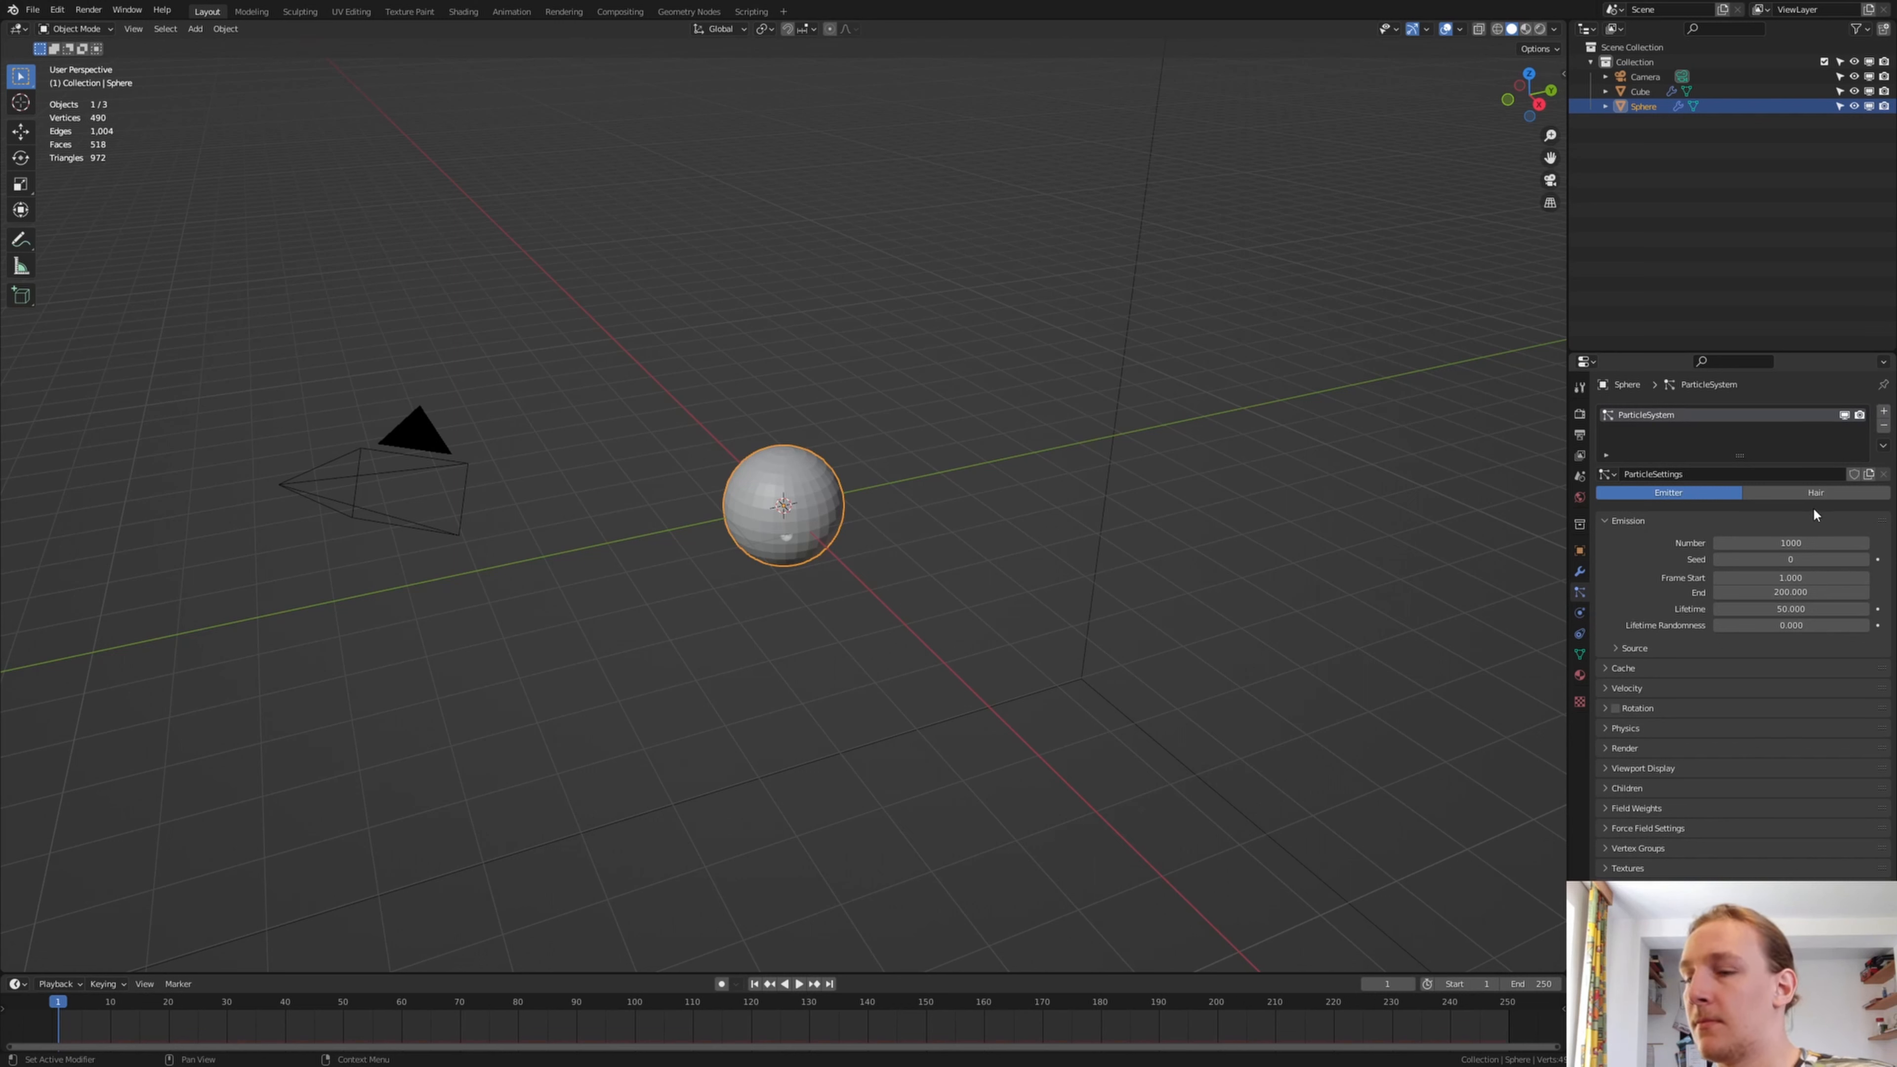
Set the sphere's particle number to 10000 and the emission end frame to 250
{"action": "left_click", "coordinate": [1771, 543]}
{"action": "left_click", "coordinate": [1772, 542]}
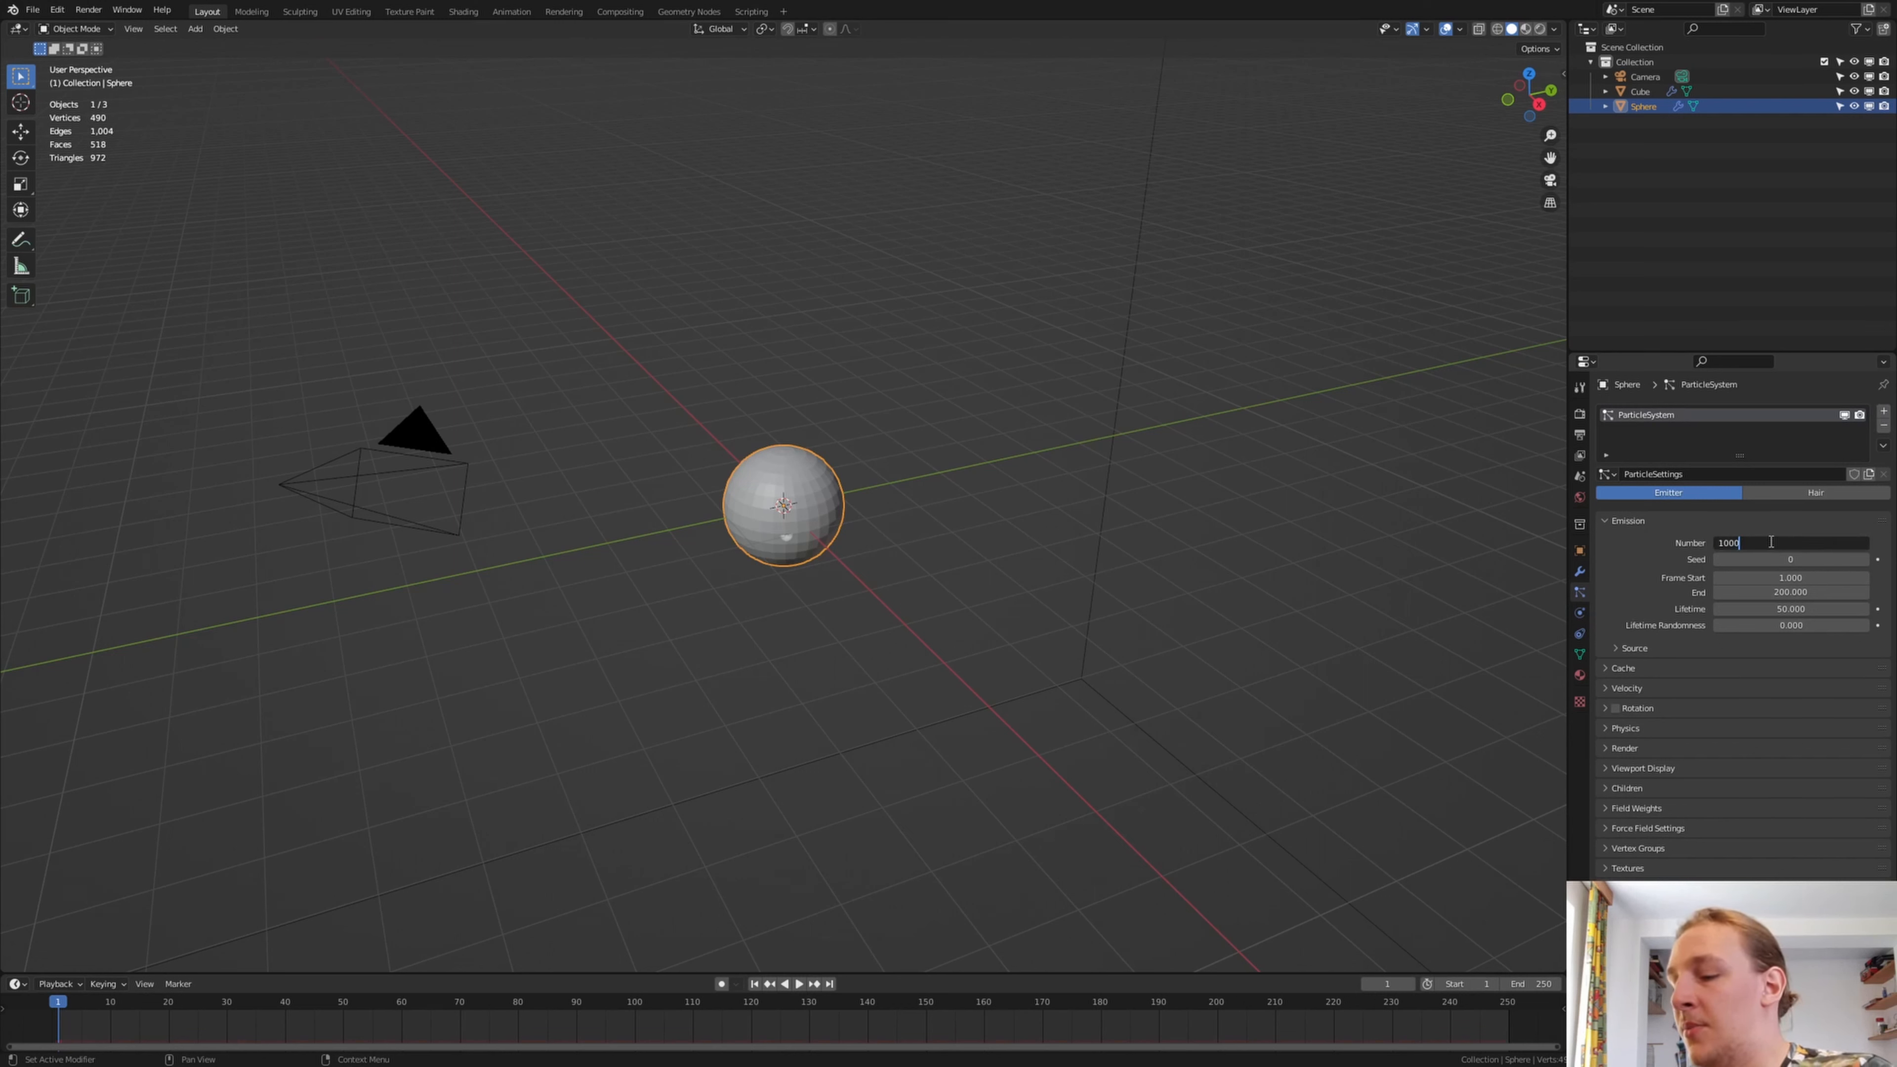
{"action": "type", "text": "0"}
{"action": "key", "text": "Return"}
{"action": "left_click", "coordinate": [1808, 591]}
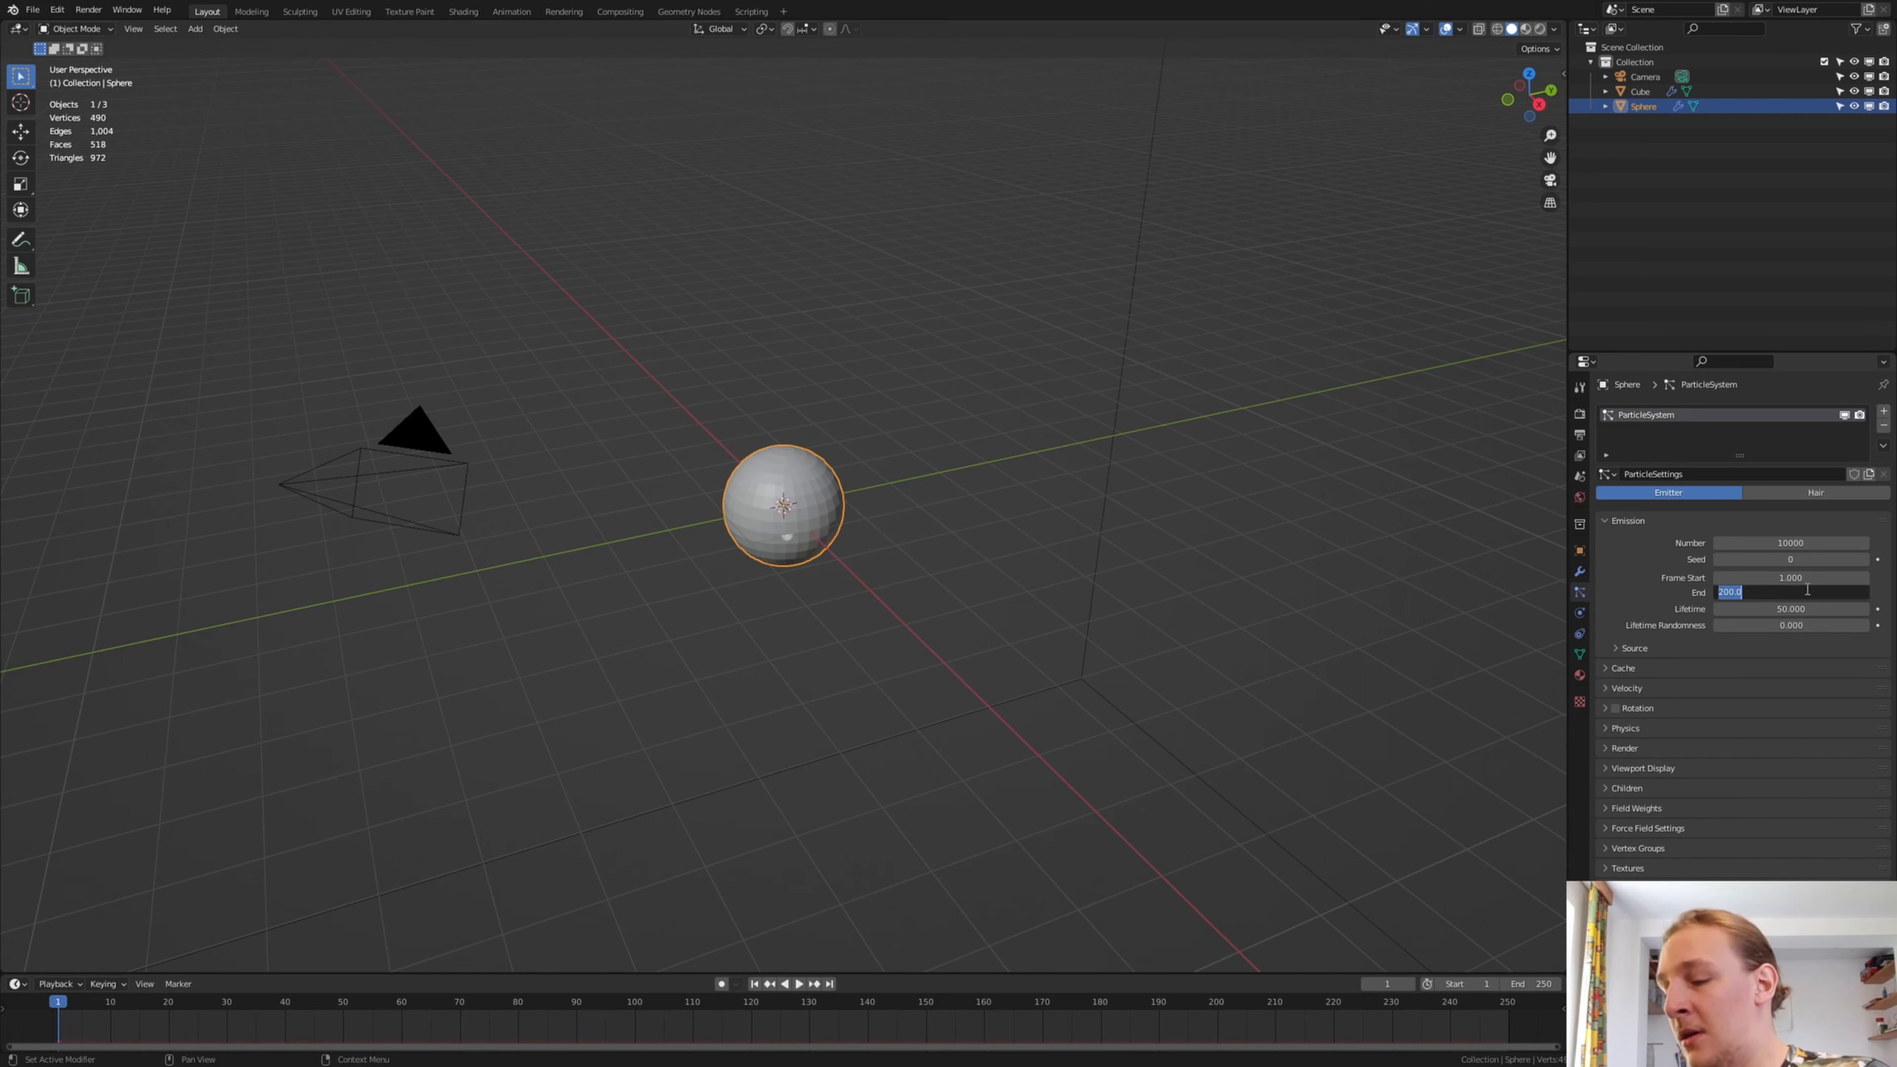
{"action": "type", "text": "250"}
{"action": "key", "text": "Return"}
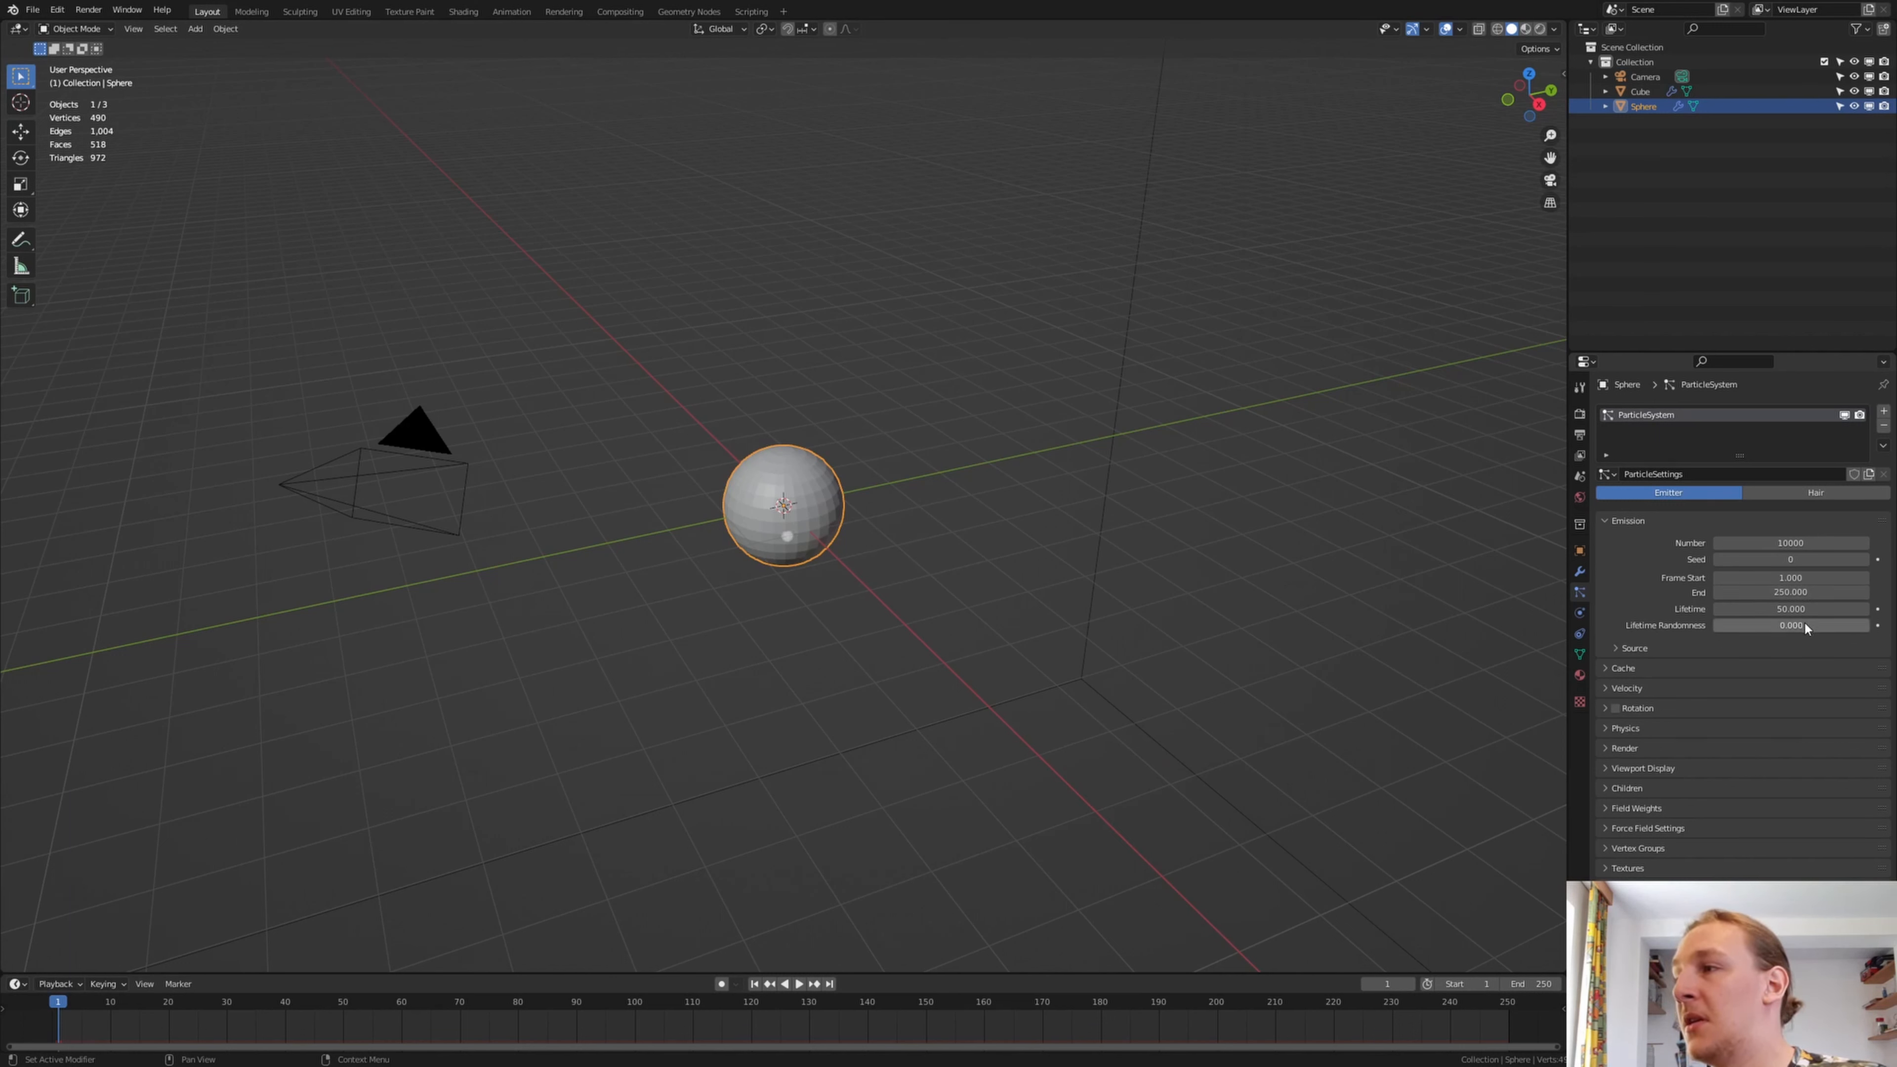
Set the particles' lifetime randomness to 1 and turn off Show Emitter in the render settings
{"action": "left_click_drag", "start_coordinate": [1776, 626], "coordinate": [1873, 629]}
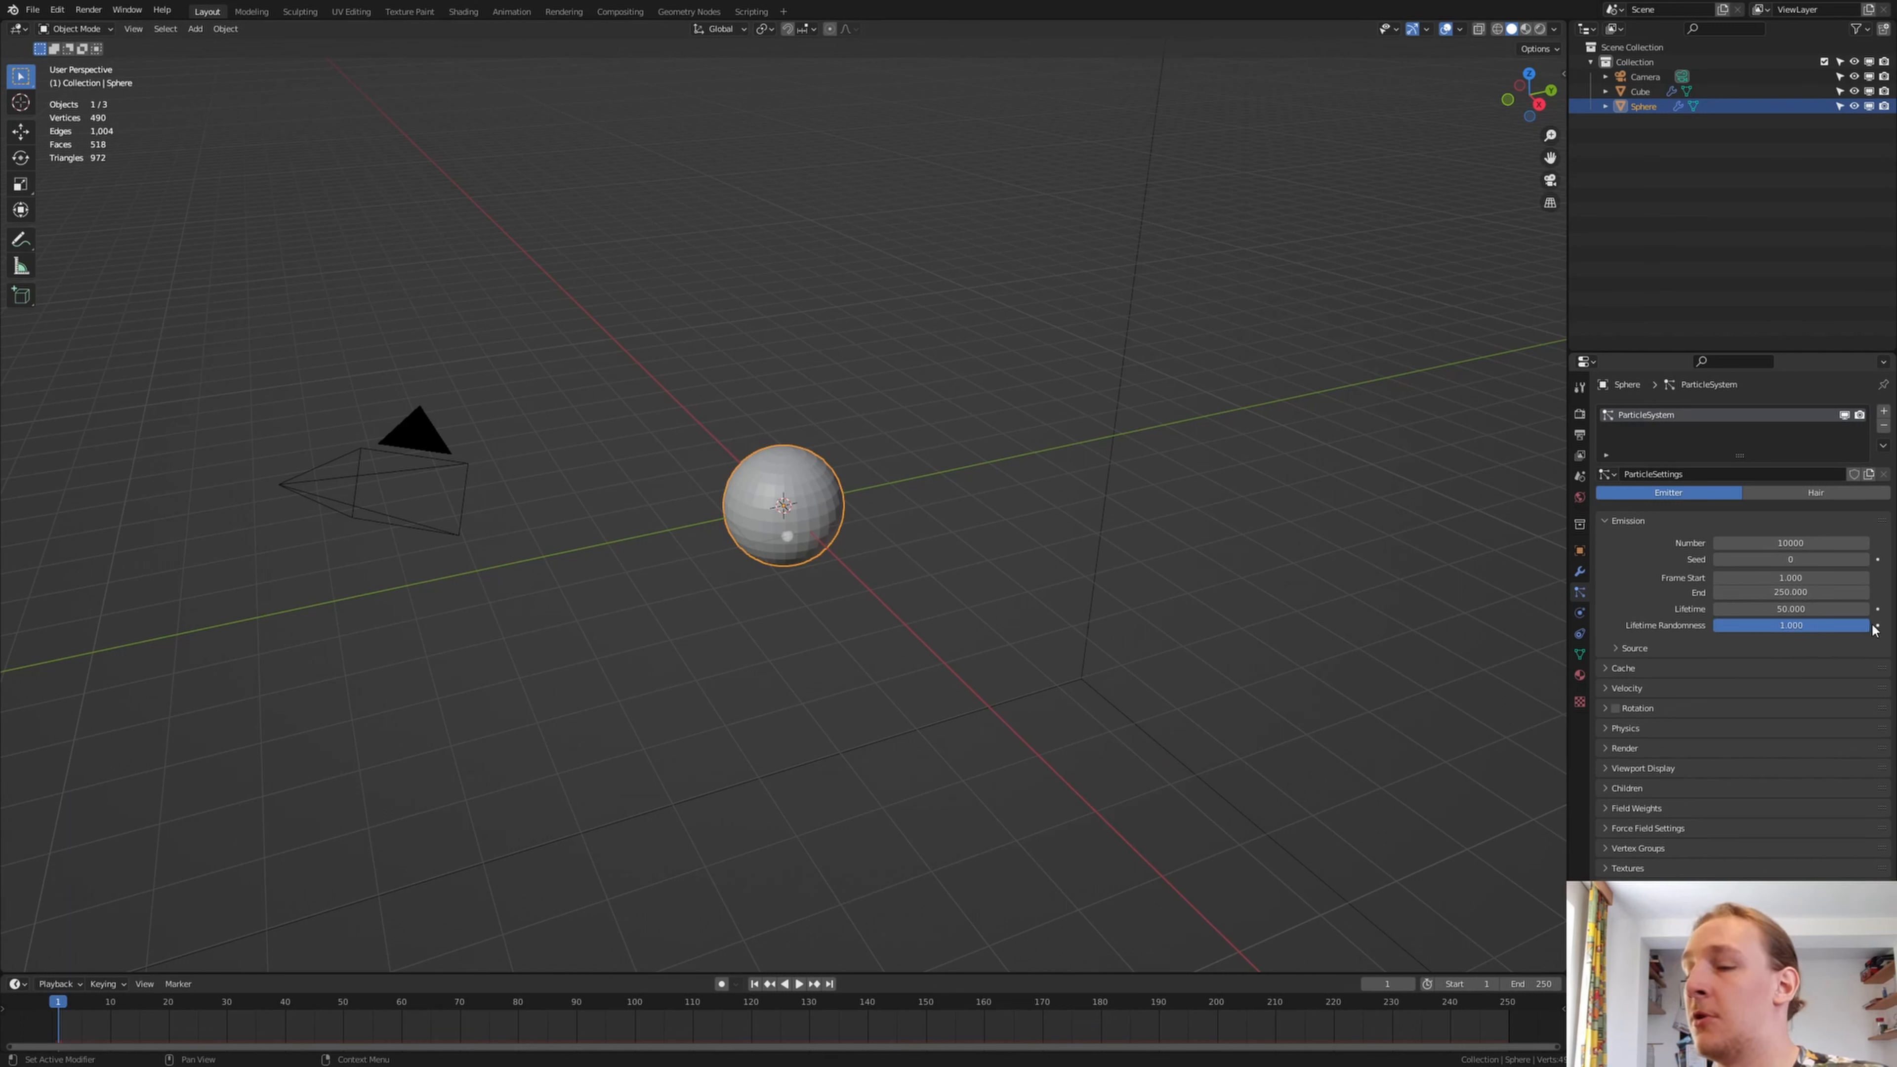
{"action": "left_click", "coordinate": [1607, 749]}
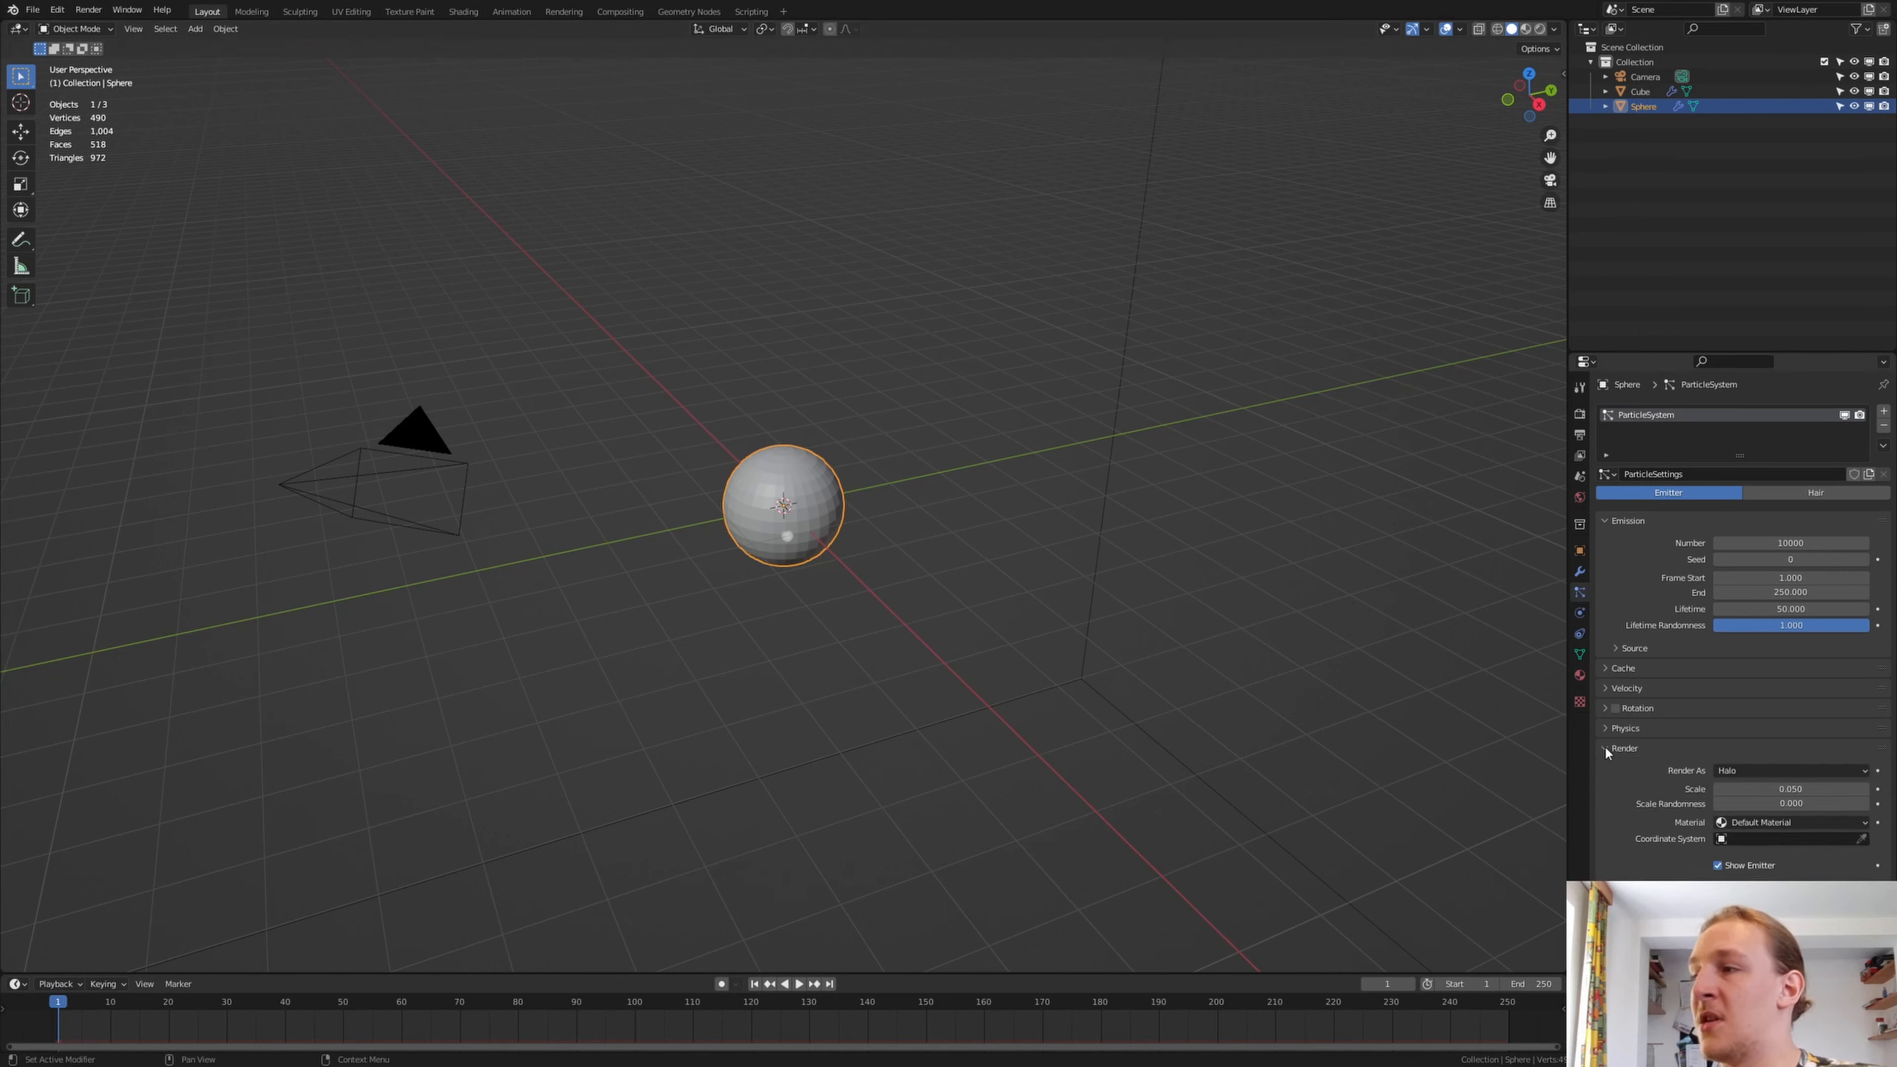
{"action": "left_click", "coordinate": [1718, 866]}
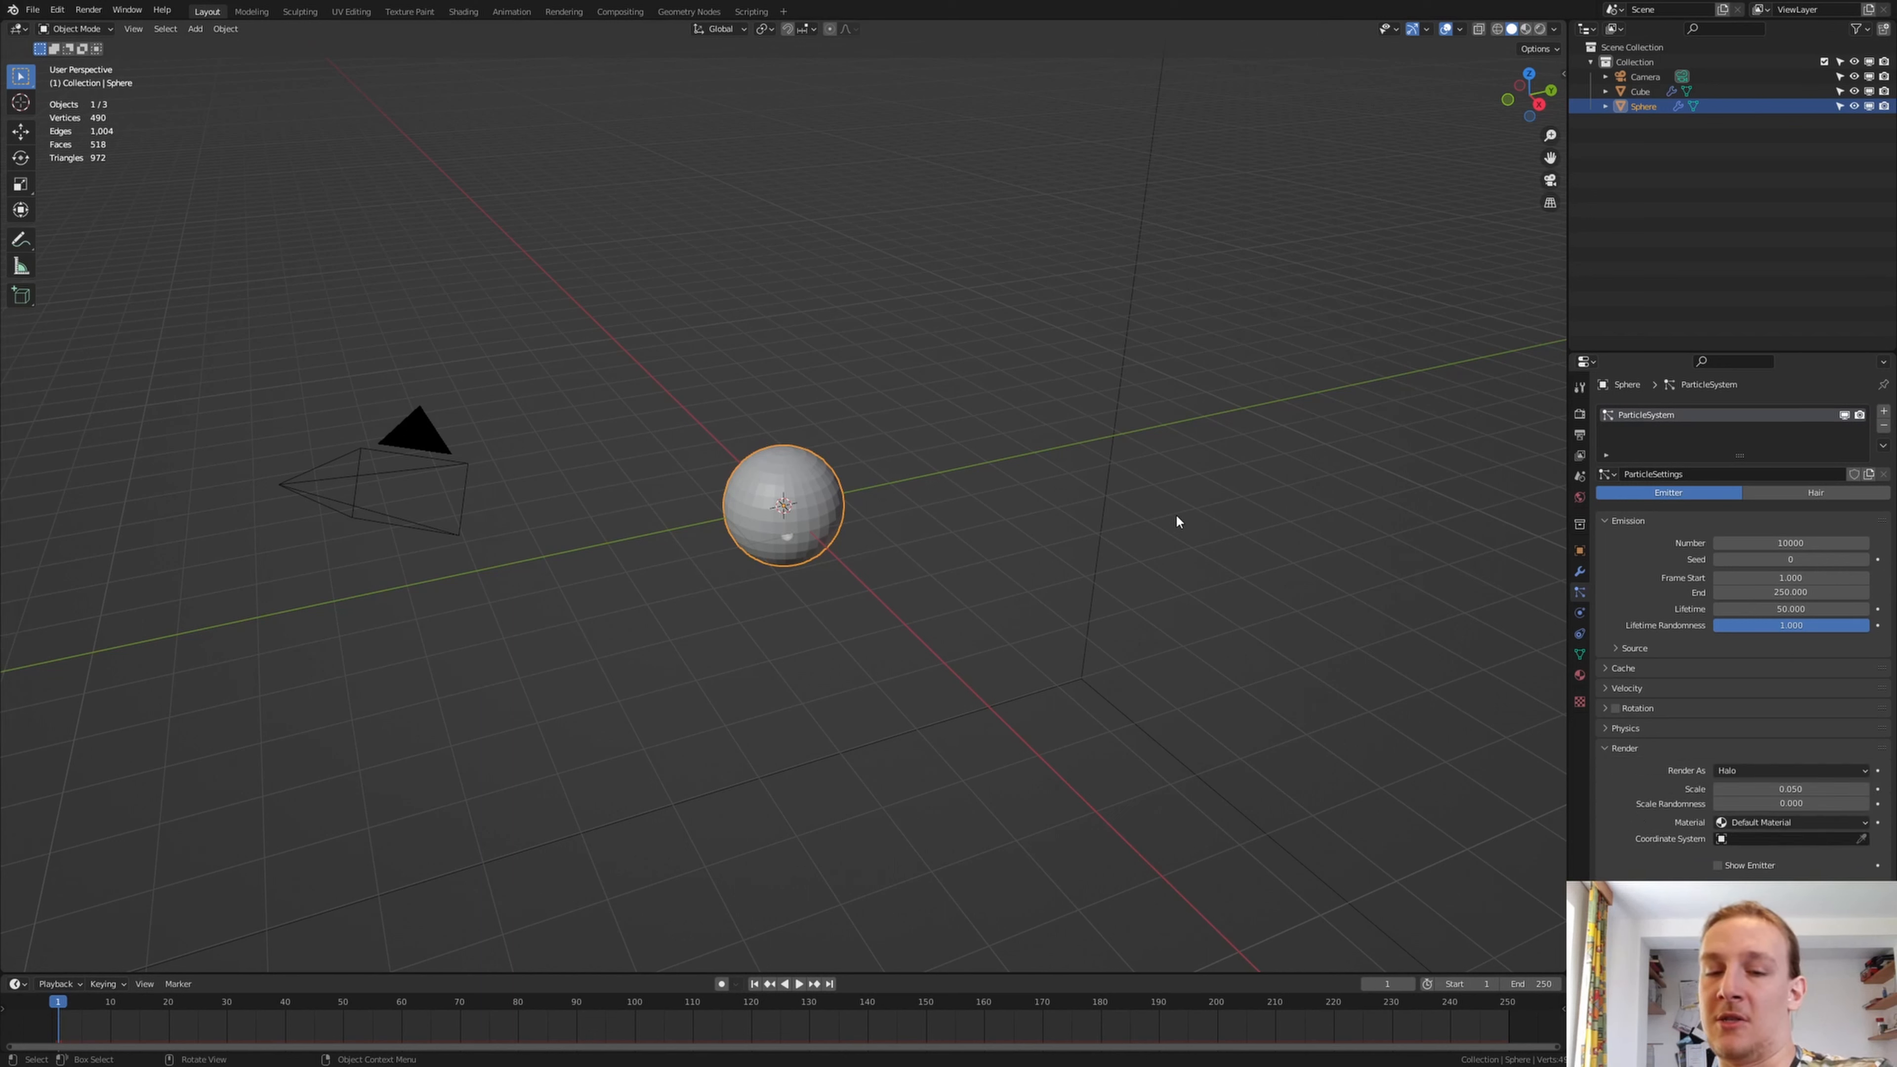
Add a Turbulence force field at the origin and set its strength to 45.8
{"action": "key", "text": "shift+a"}
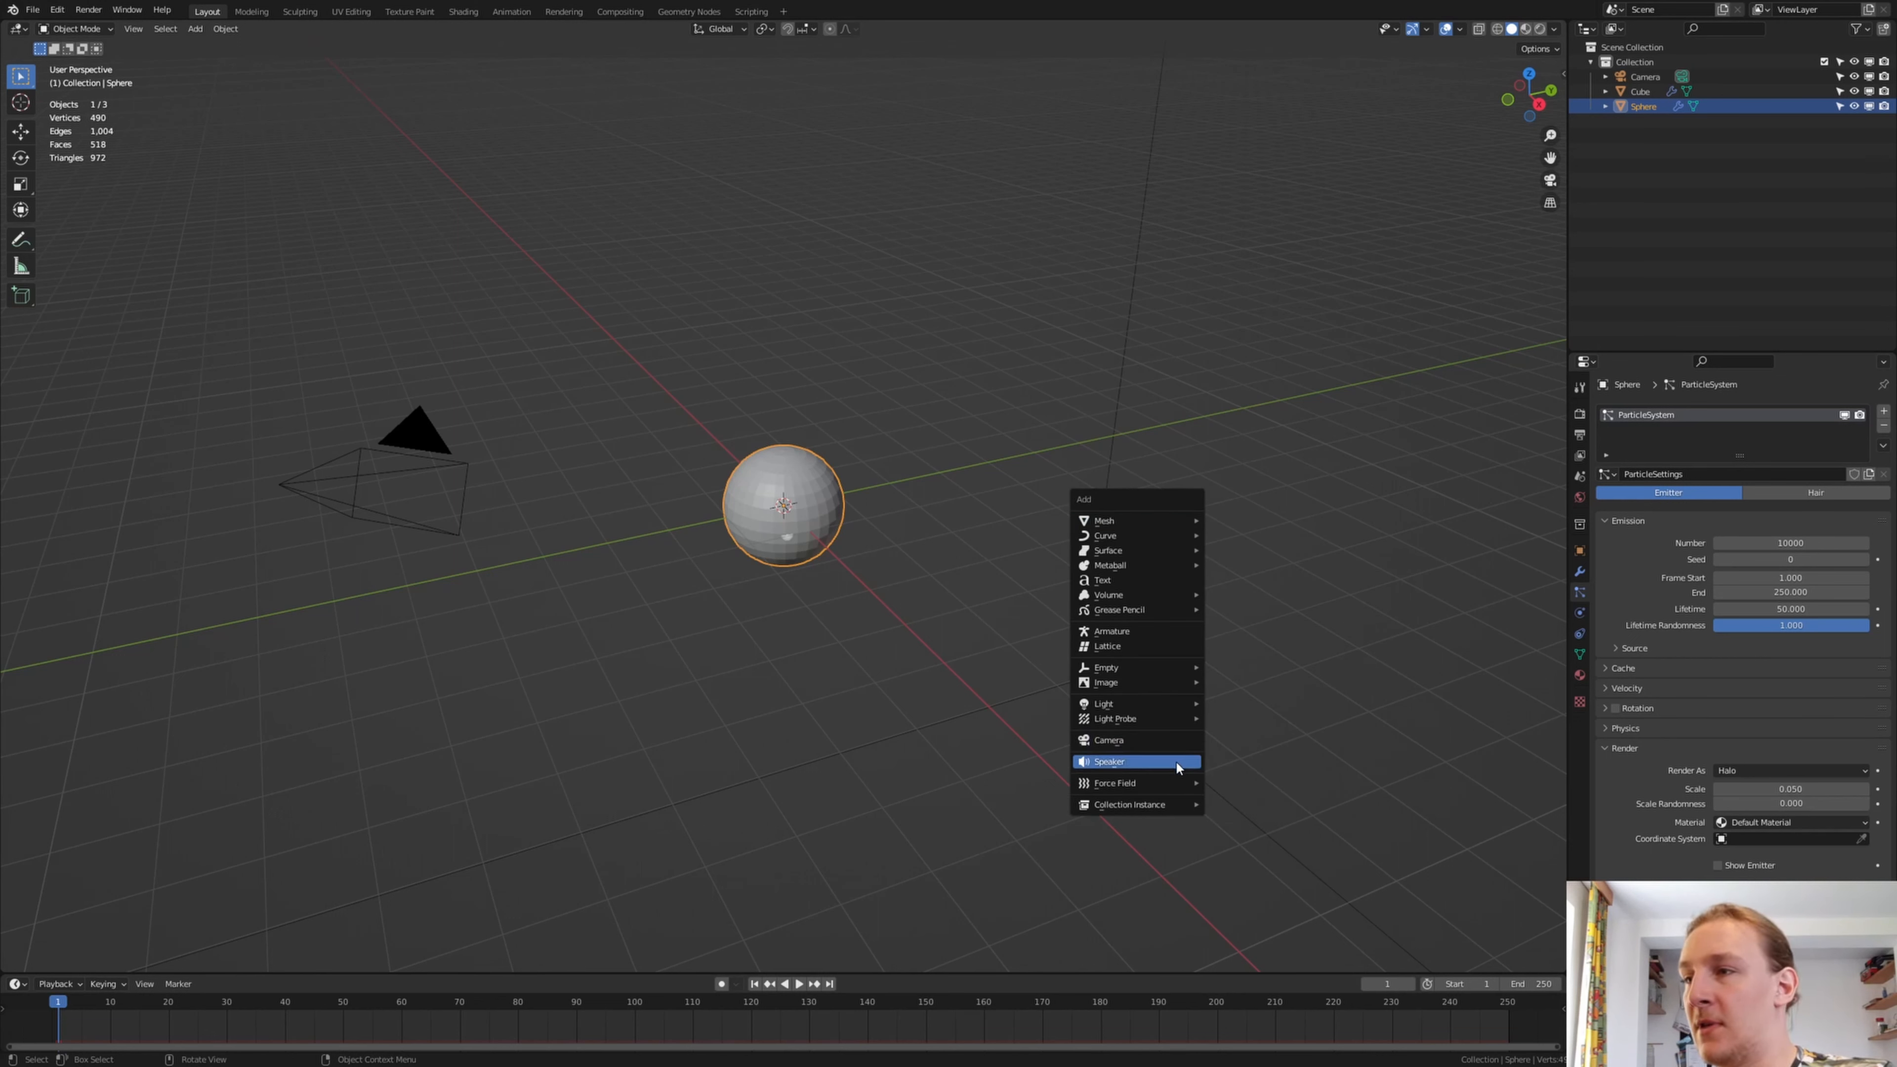
{"action": "mouse_move", "coordinate": [1188, 784]}
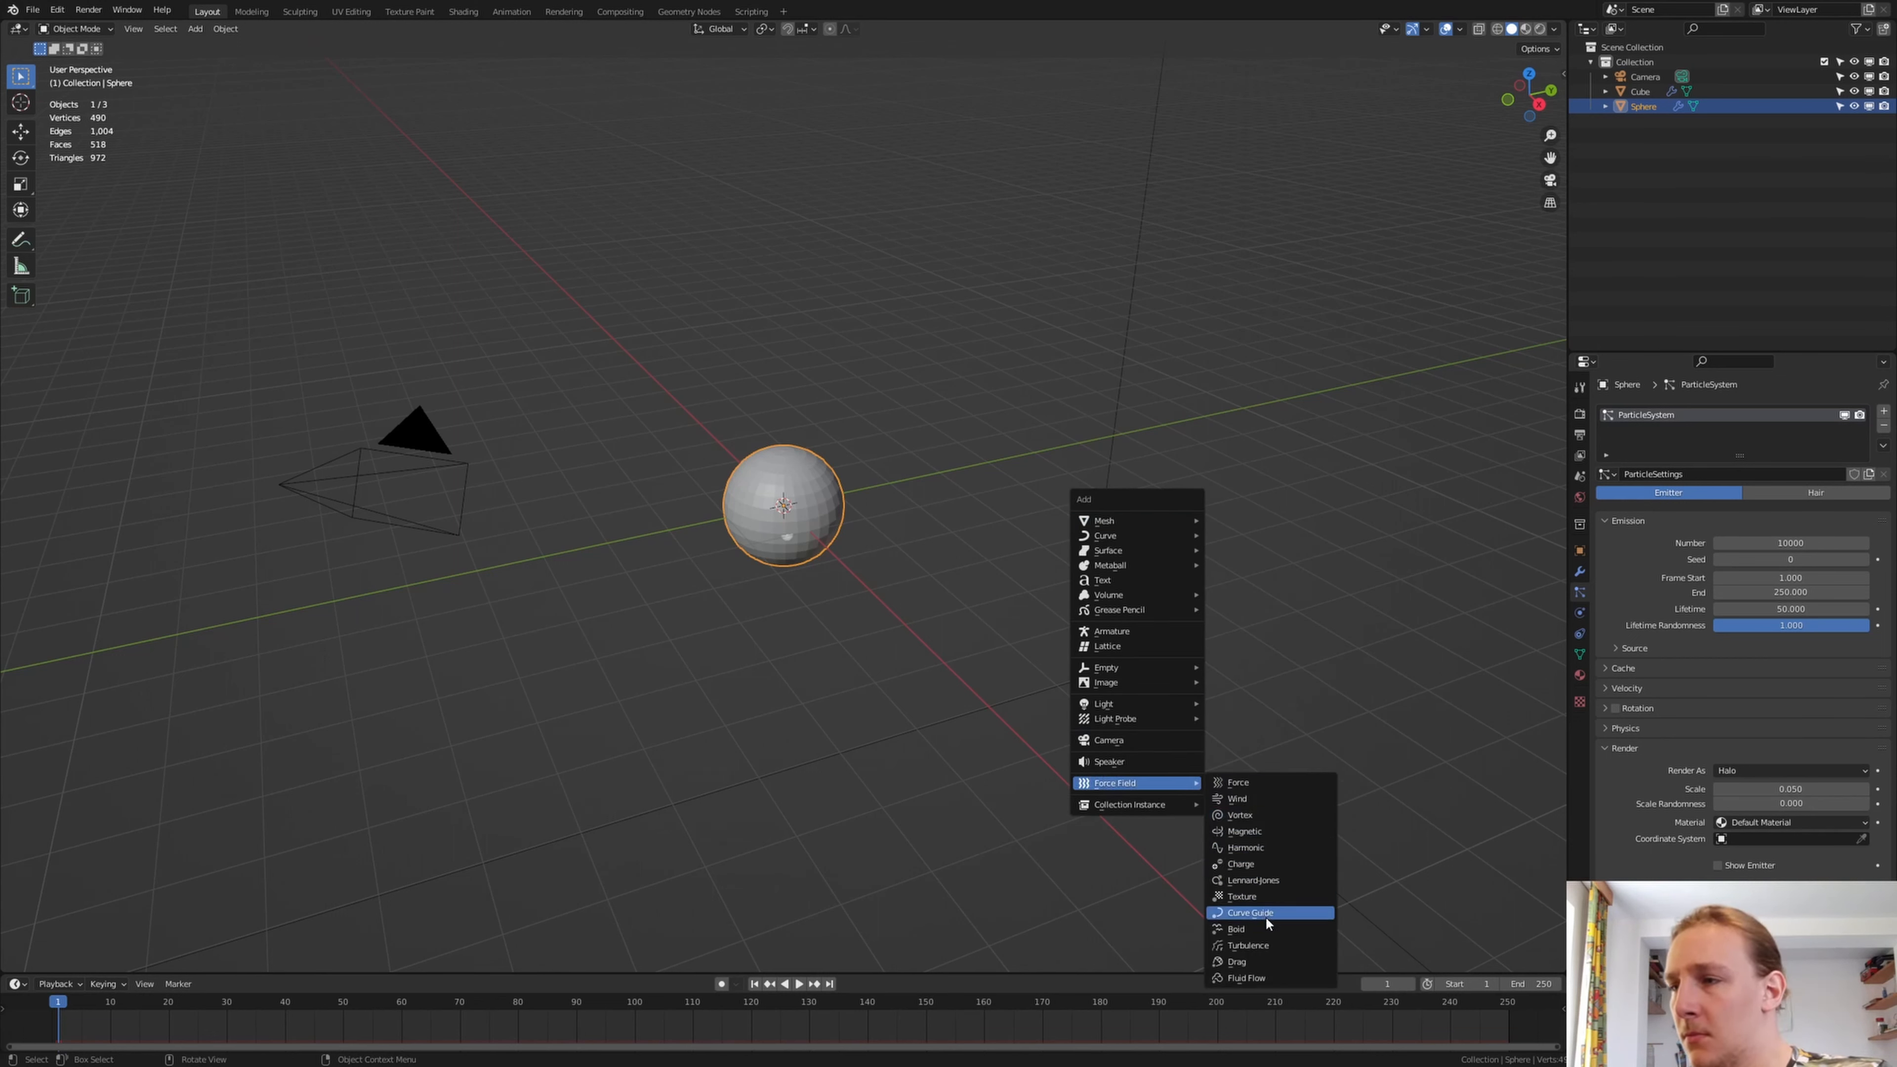
{"action": "left_click", "coordinate": [1263, 946]}
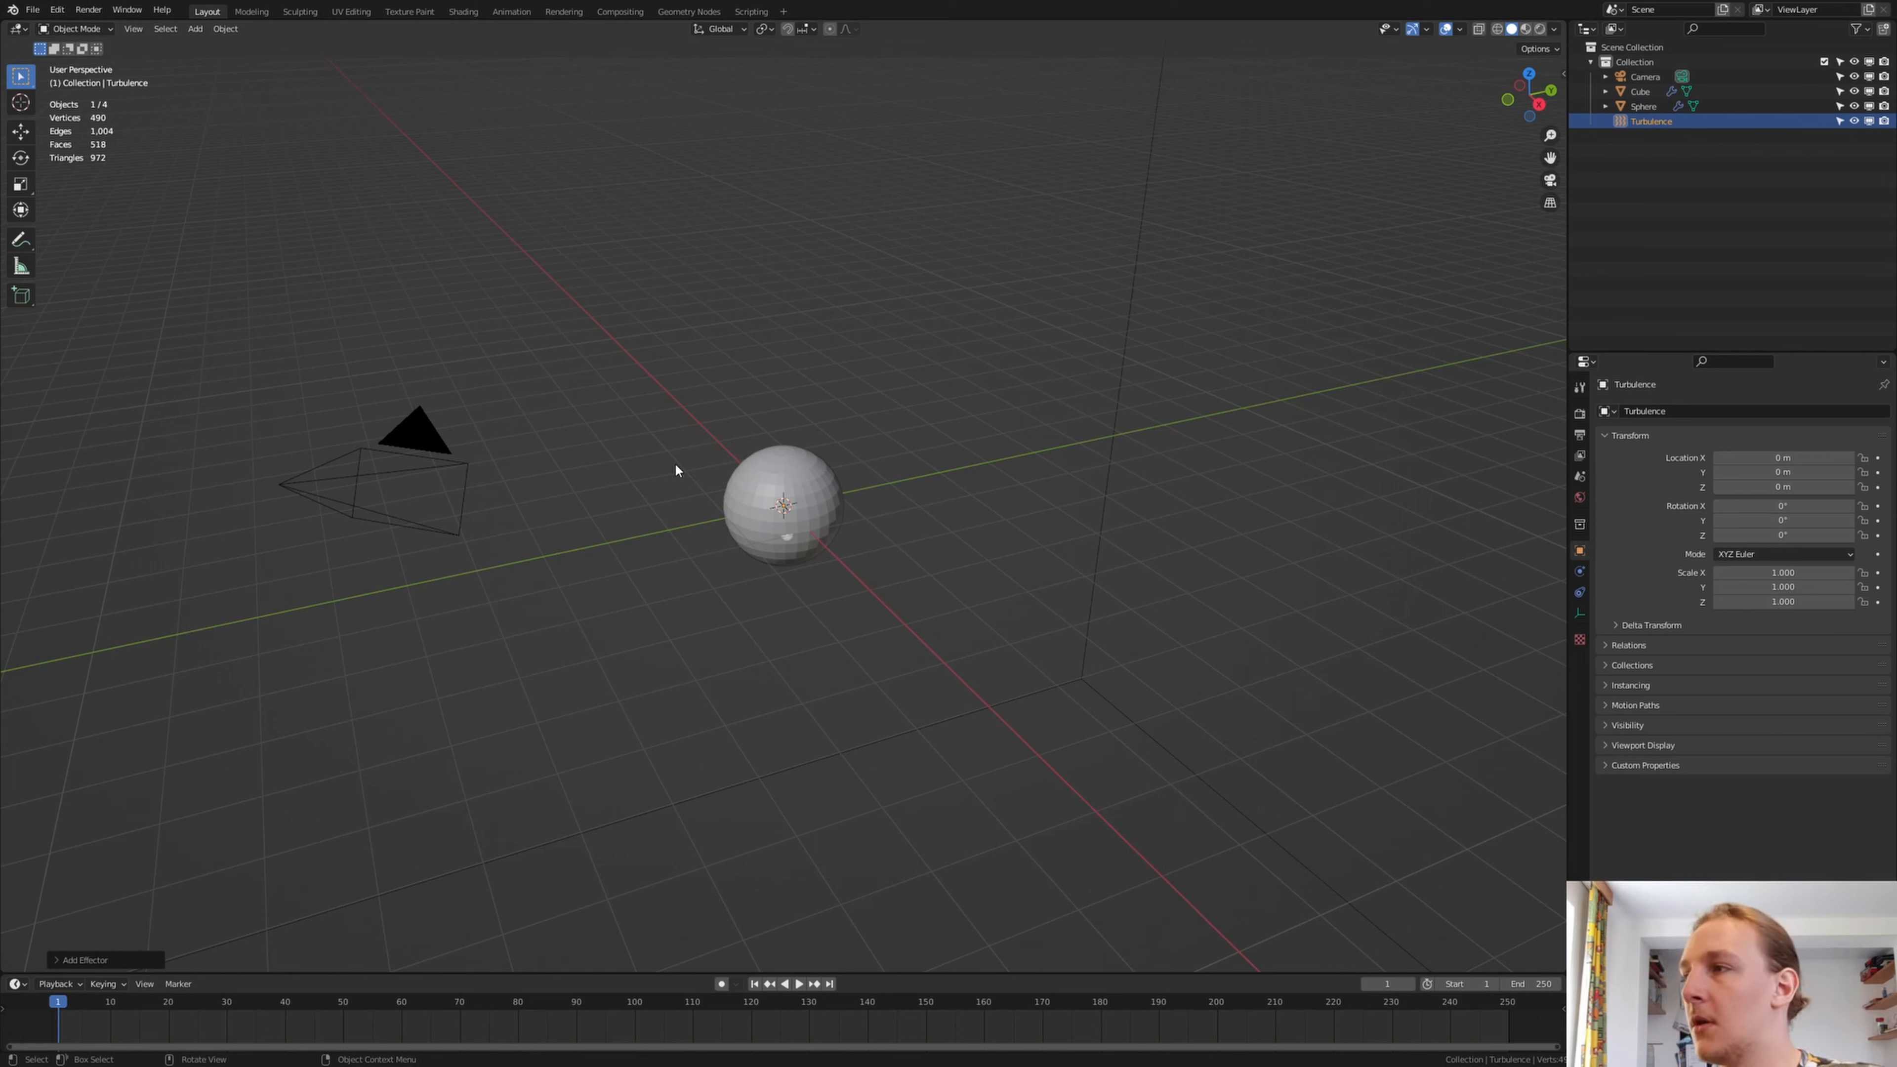
{"action": "left_click", "coordinate": [1580, 571]}
{"action": "left_click", "coordinate": [1742, 546]}
{"action": "type", "text": "45"}
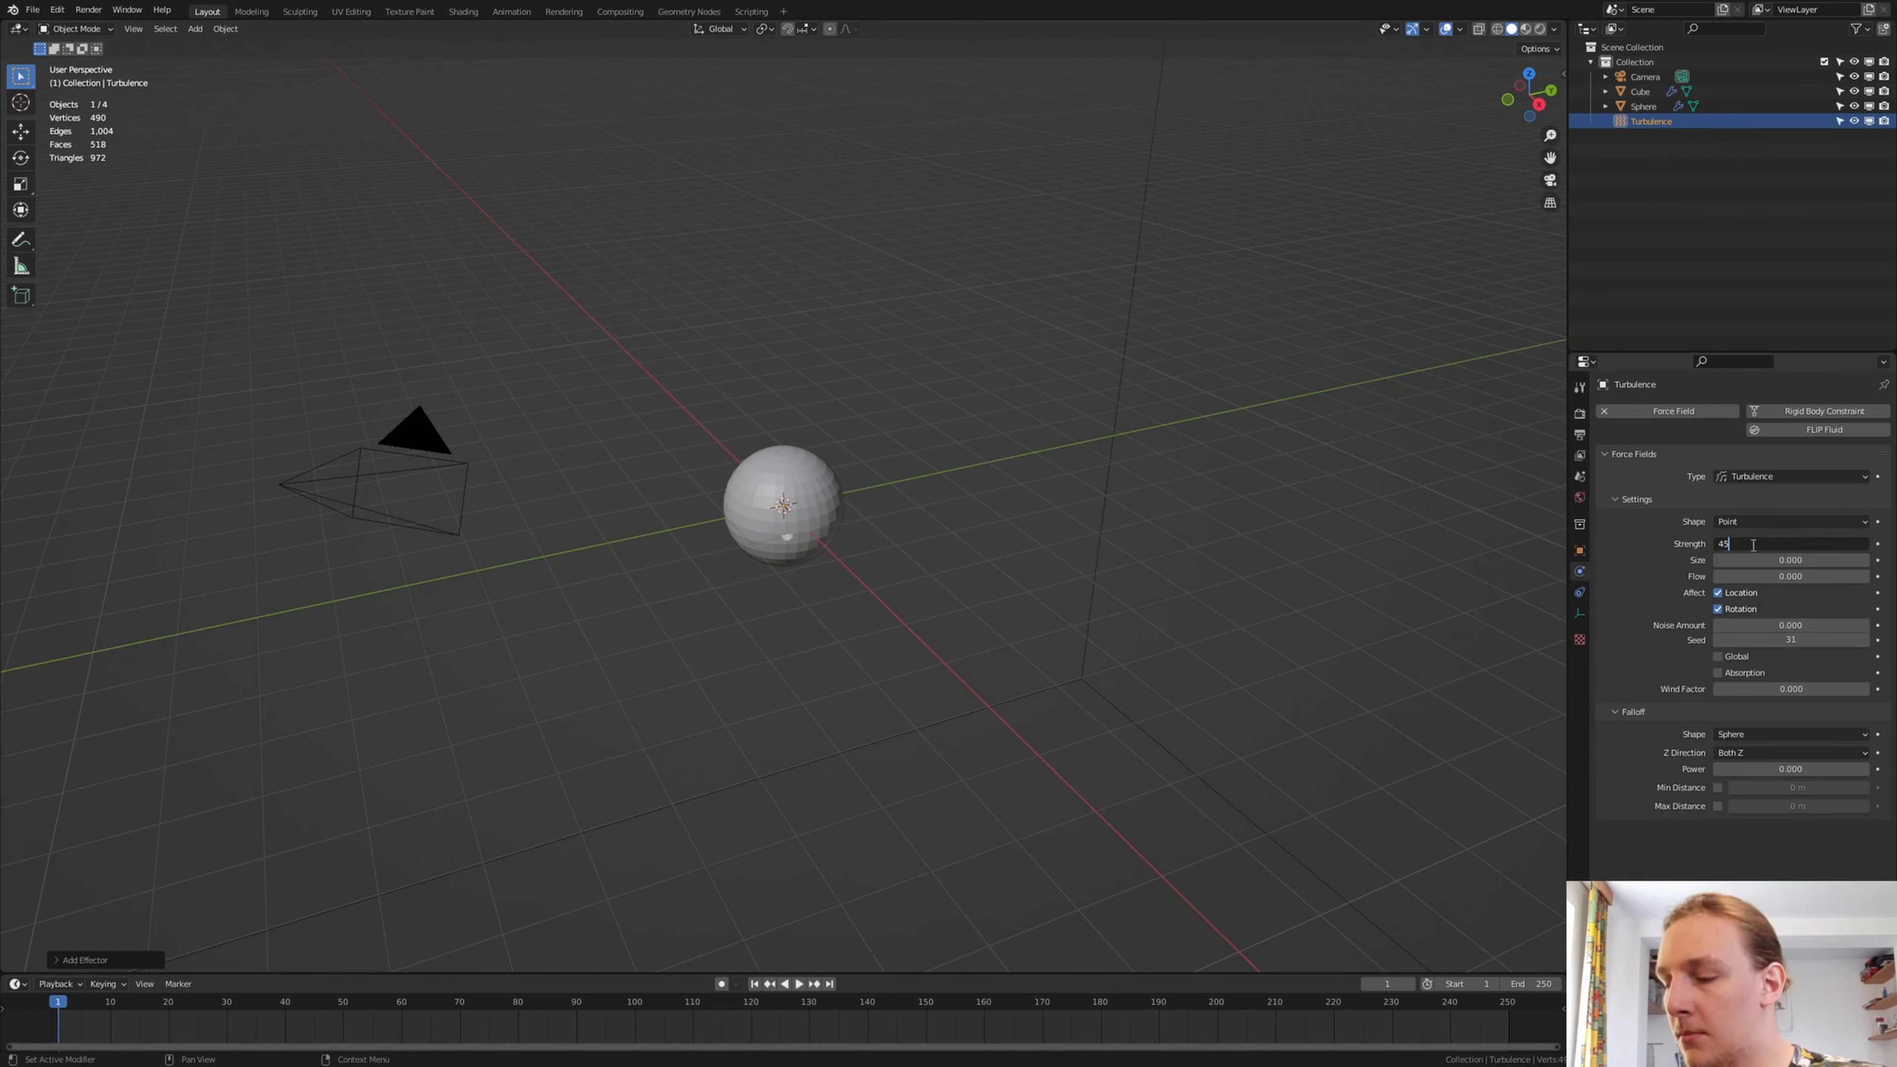
{"action": "type", "text": ".8"}
{"action": "key", "text": "Return"}
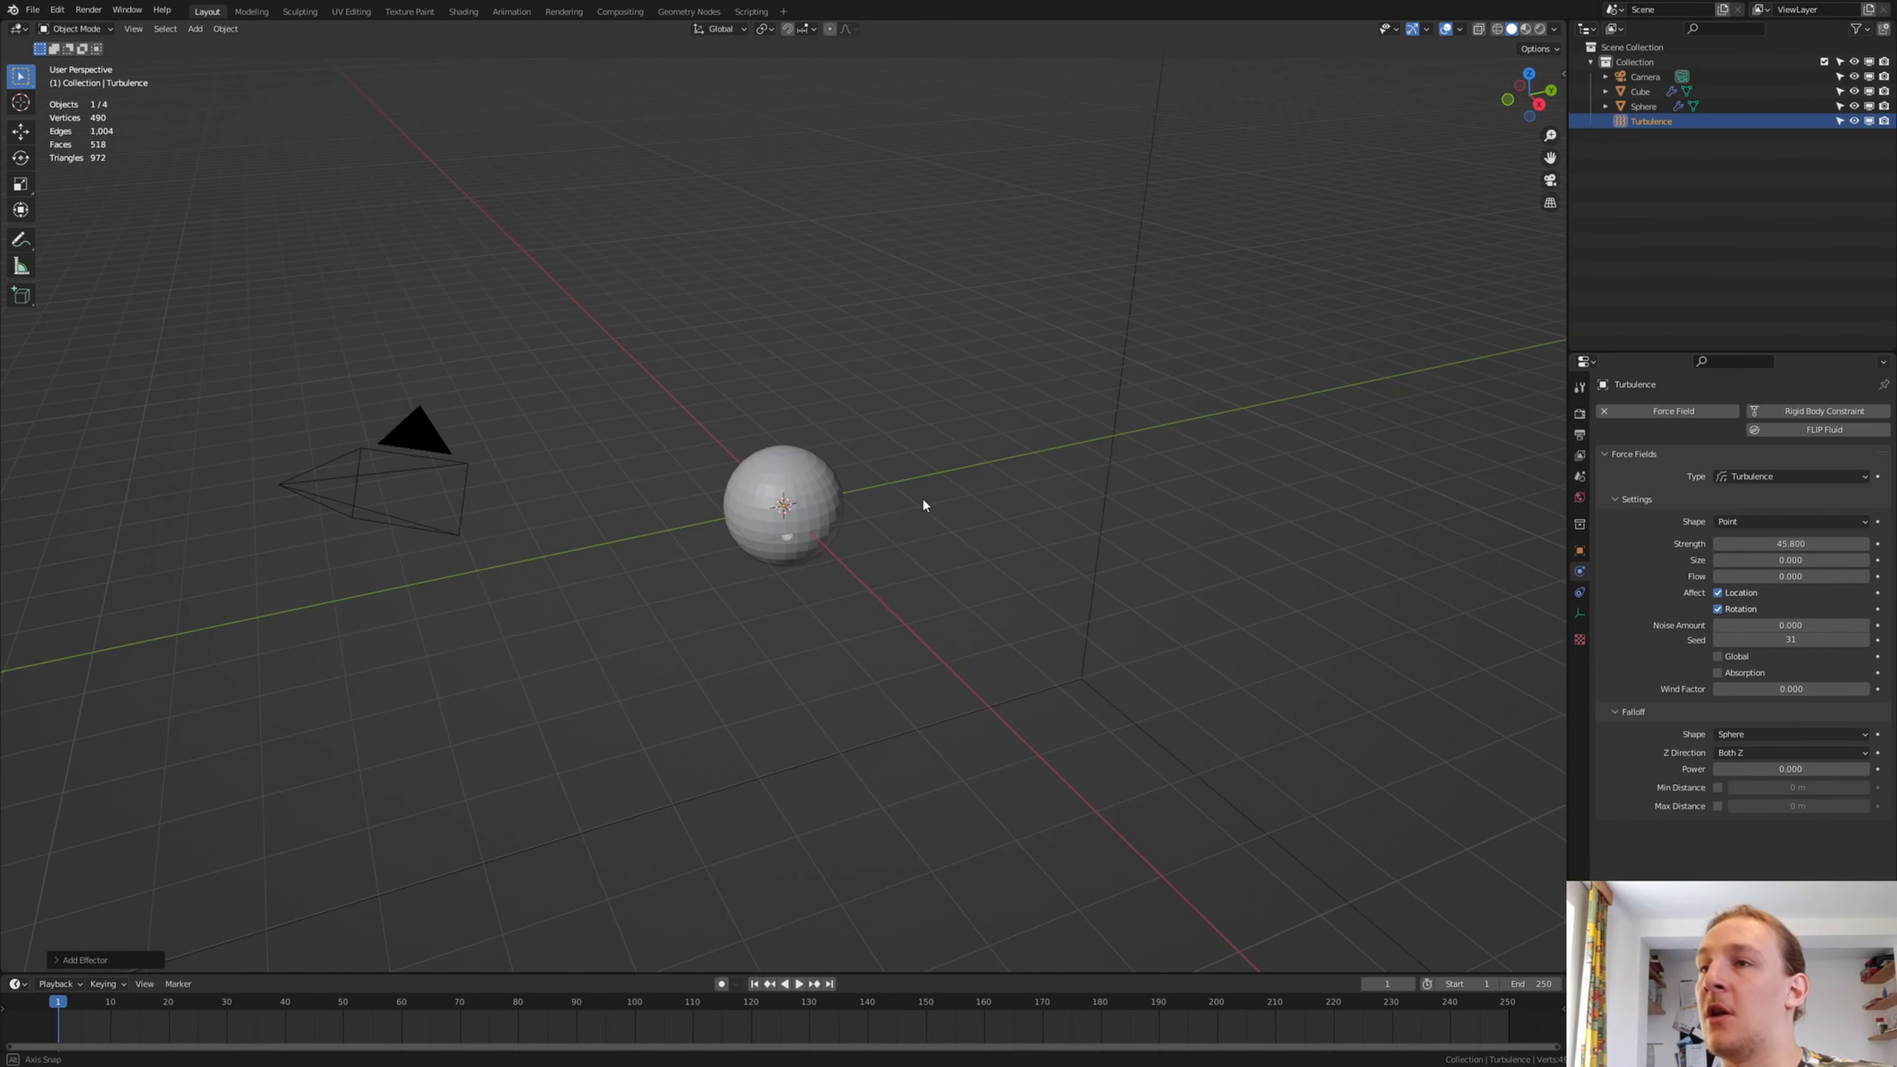
Play the animation to preview how the particles leave the sphere
{"action": "middle_click_drag", "start_coordinate": [922, 497], "coordinate": [932, 488]}
{"action": "key", "text": "space"}
{"action": "middle_click_drag", "start_coordinate": [783, 500], "coordinate": [881, 479]}
Search the properties for gravity, turn off the scene's gravity, stop the playback and clear the search
{"action": "left_click", "coordinate": [1742, 361]}
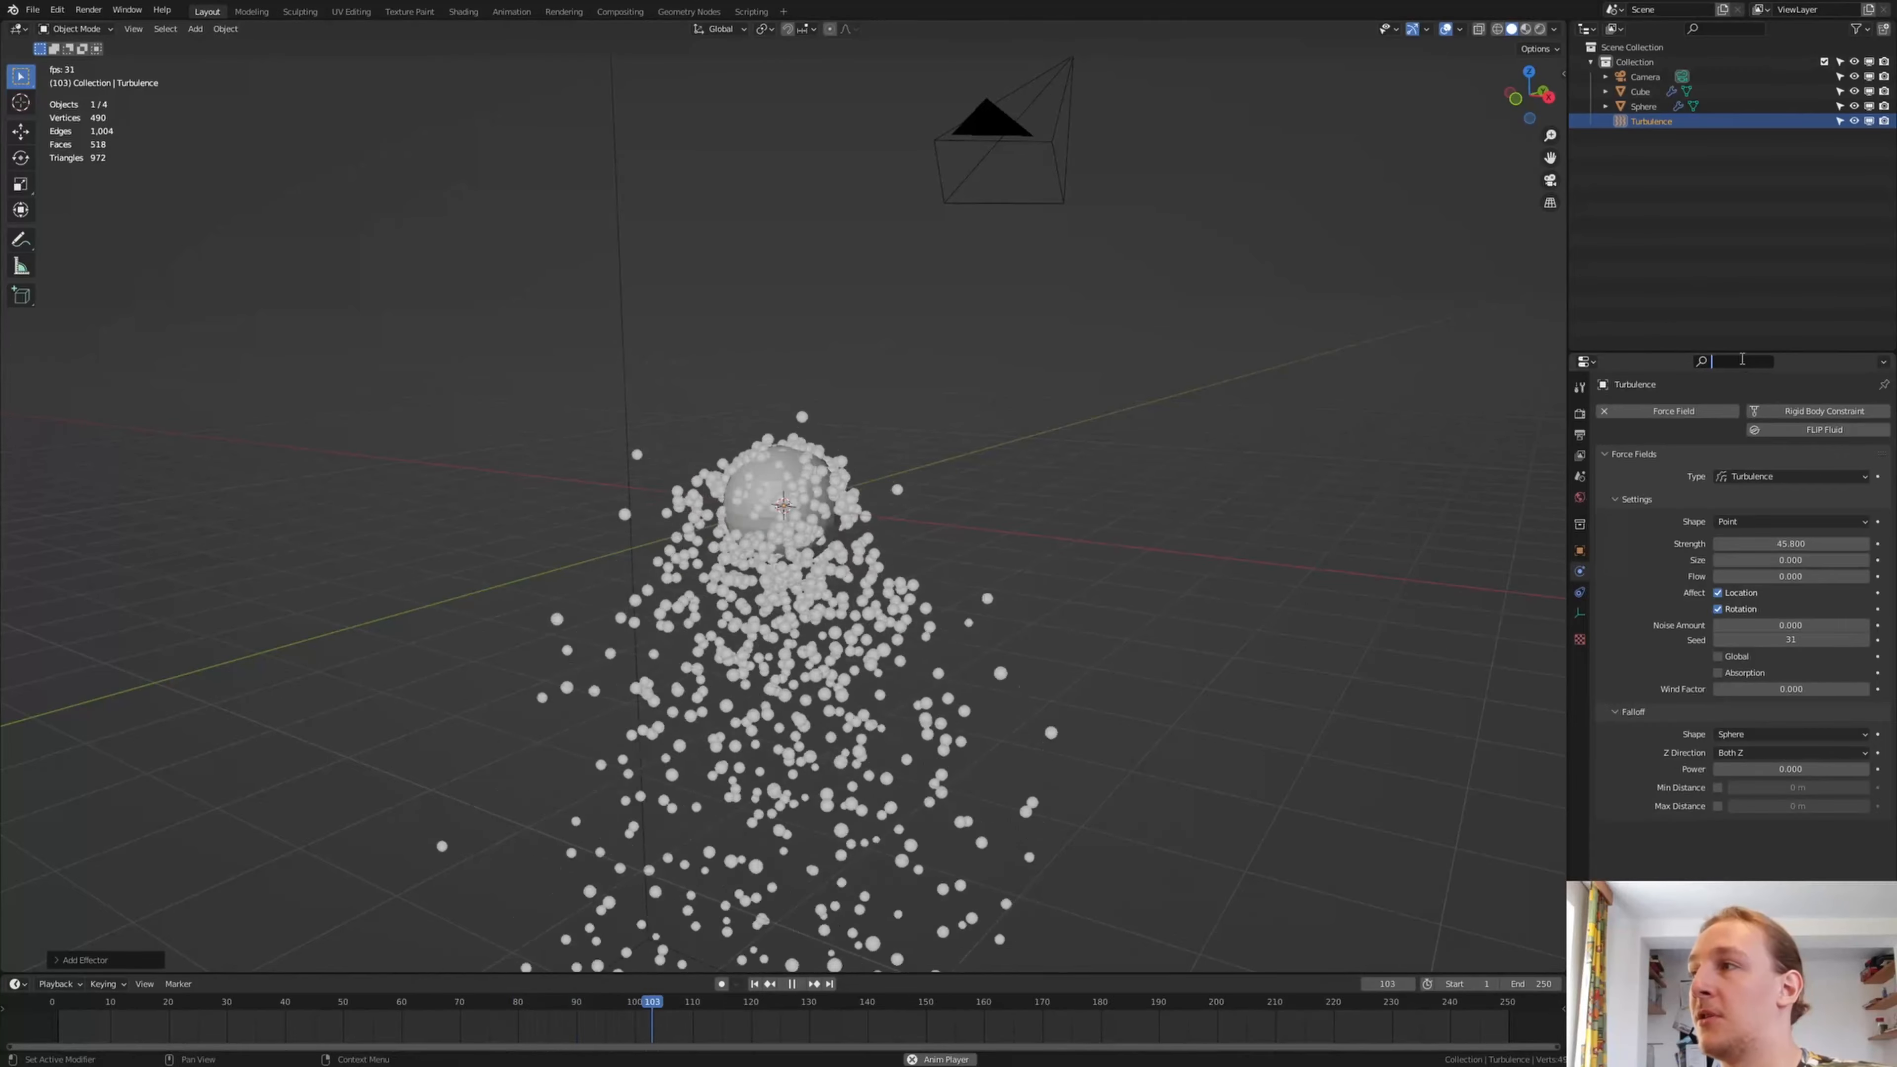
{"action": "type", "text": "grav"}
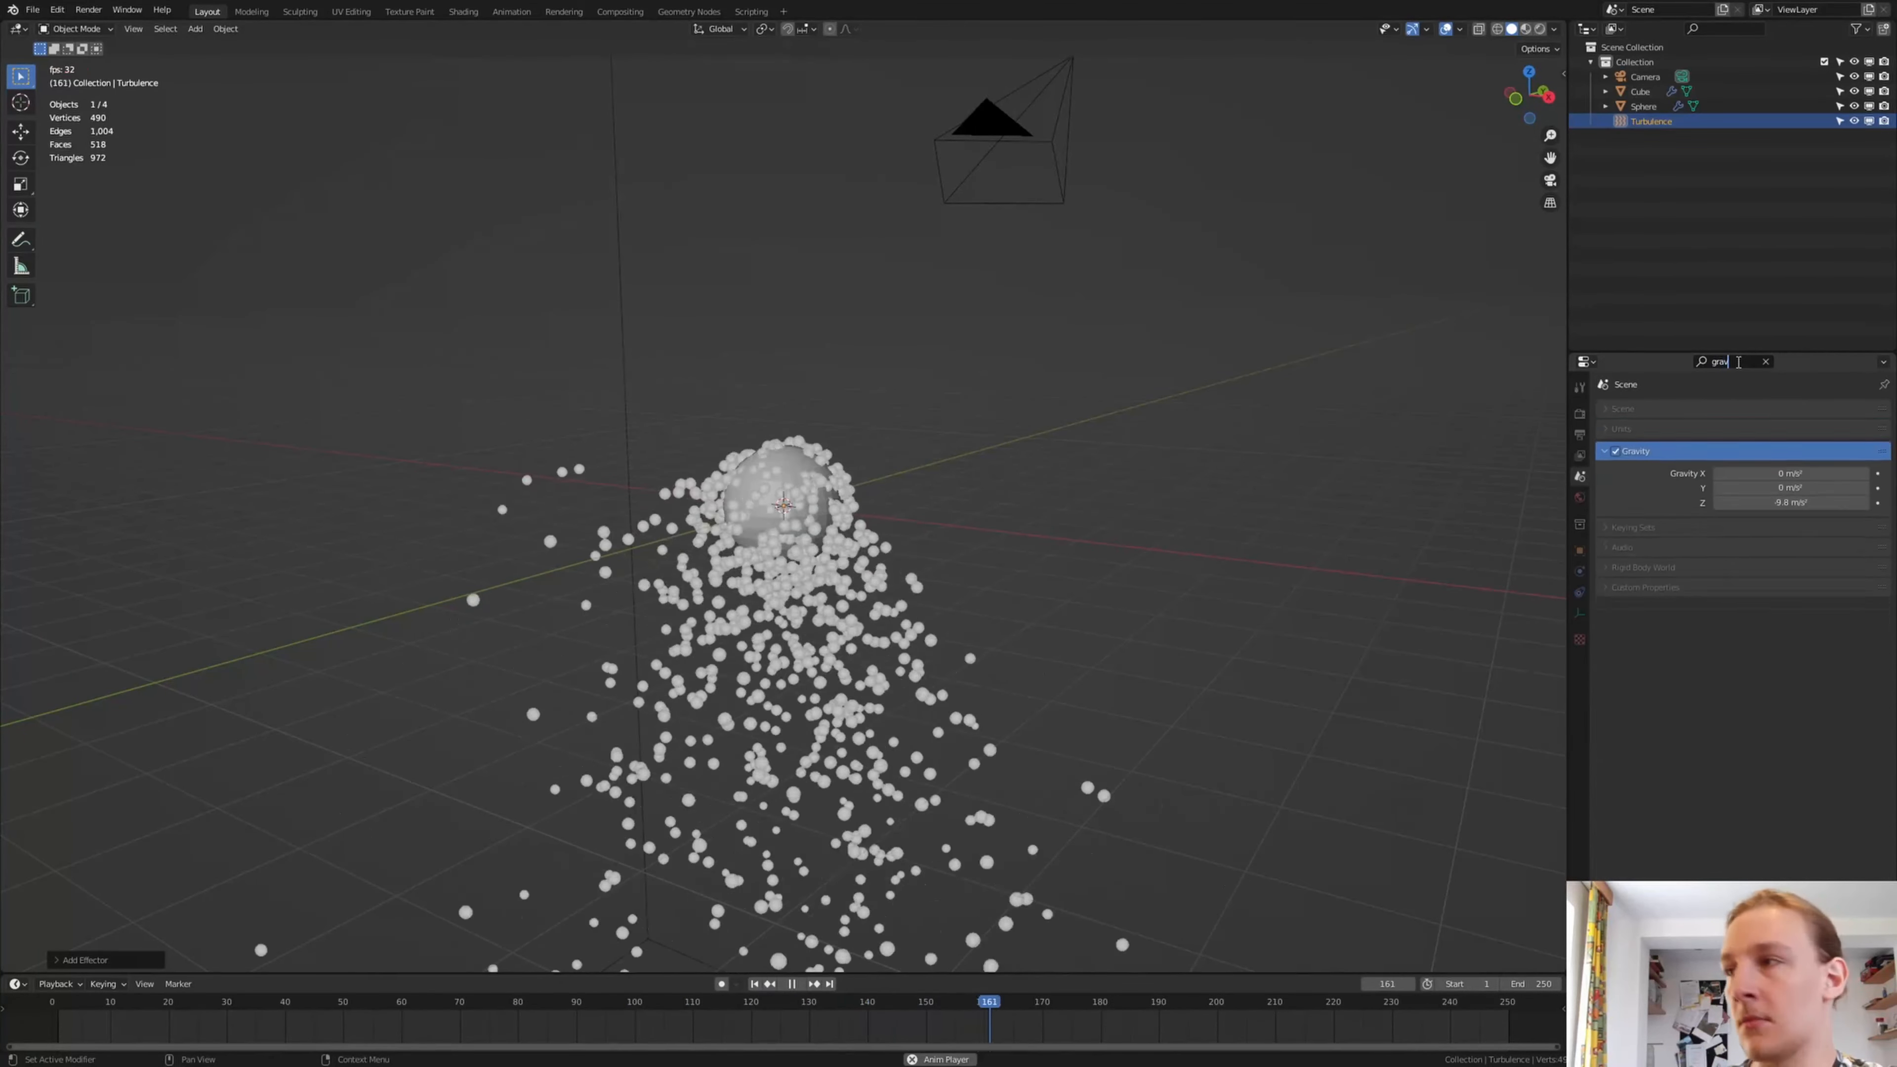
{"action": "left_click", "coordinate": [1623, 461]}
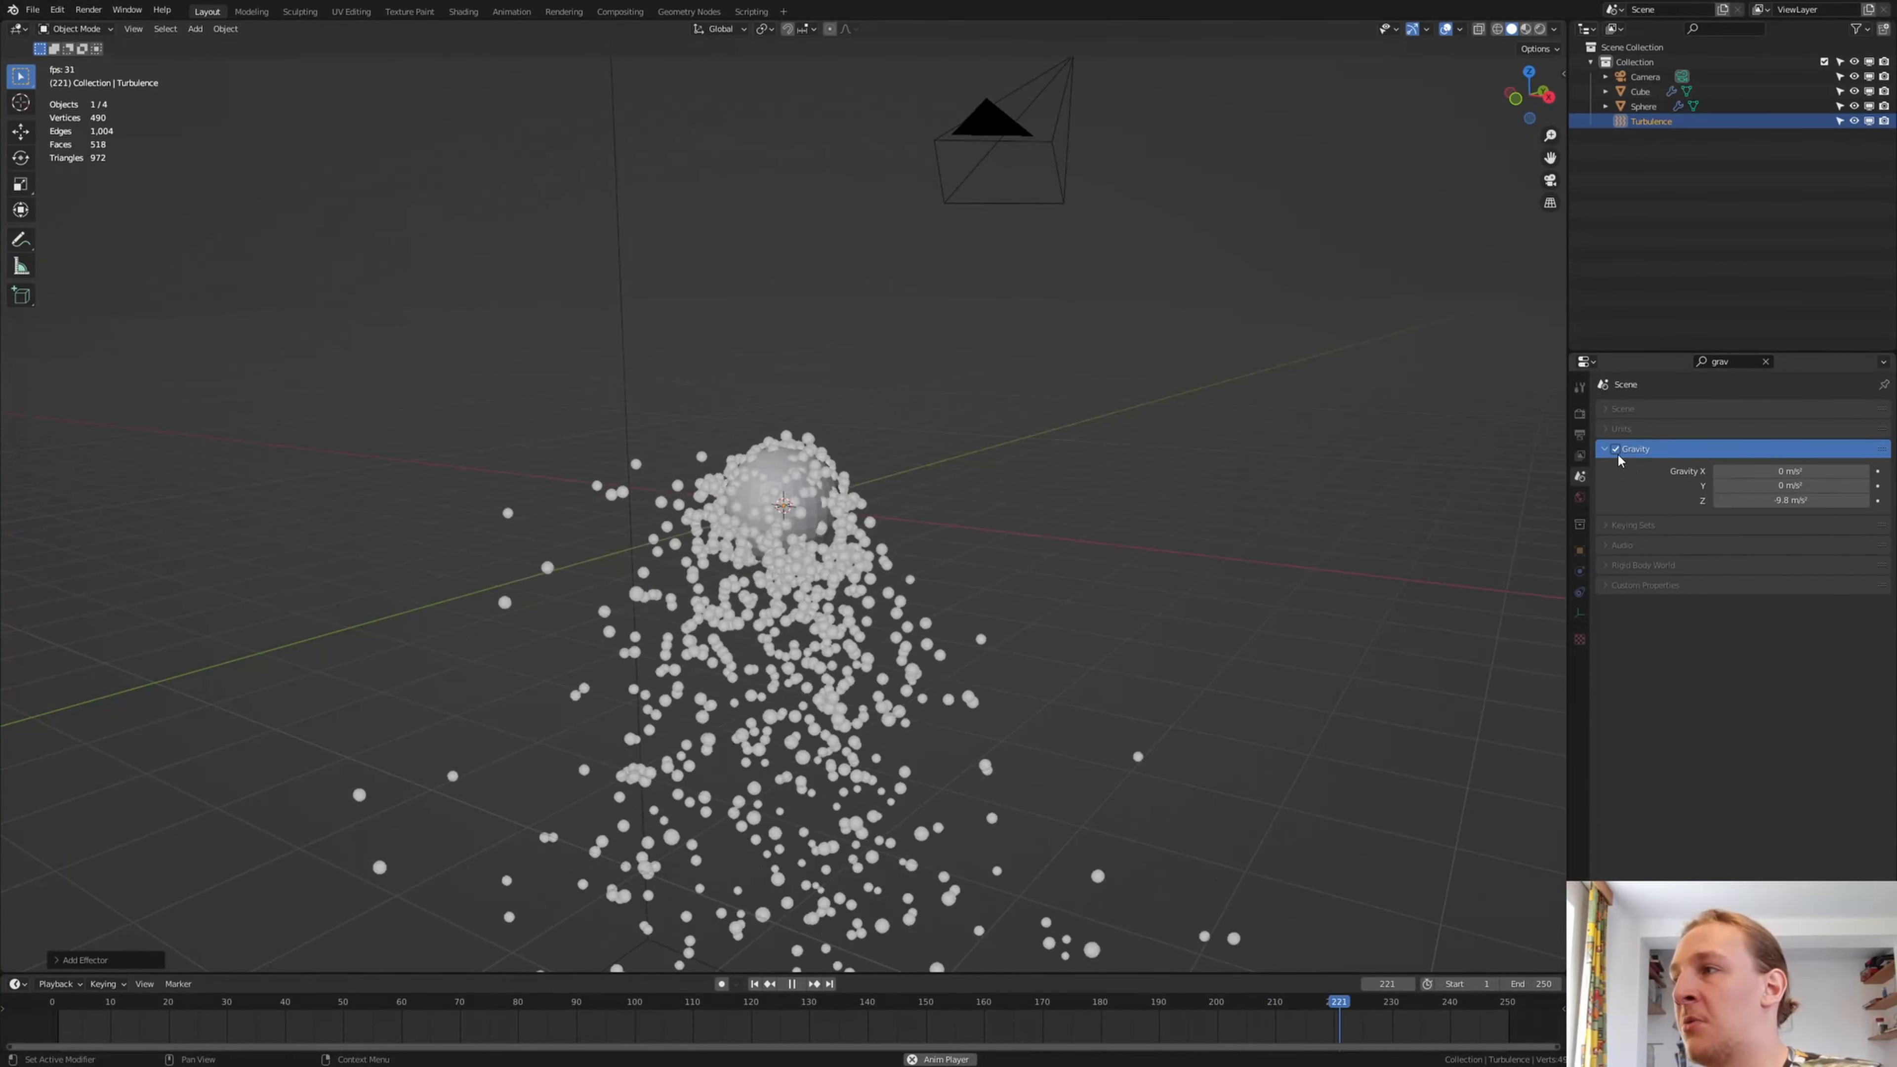
{"action": "left_click", "coordinate": [1617, 450]}
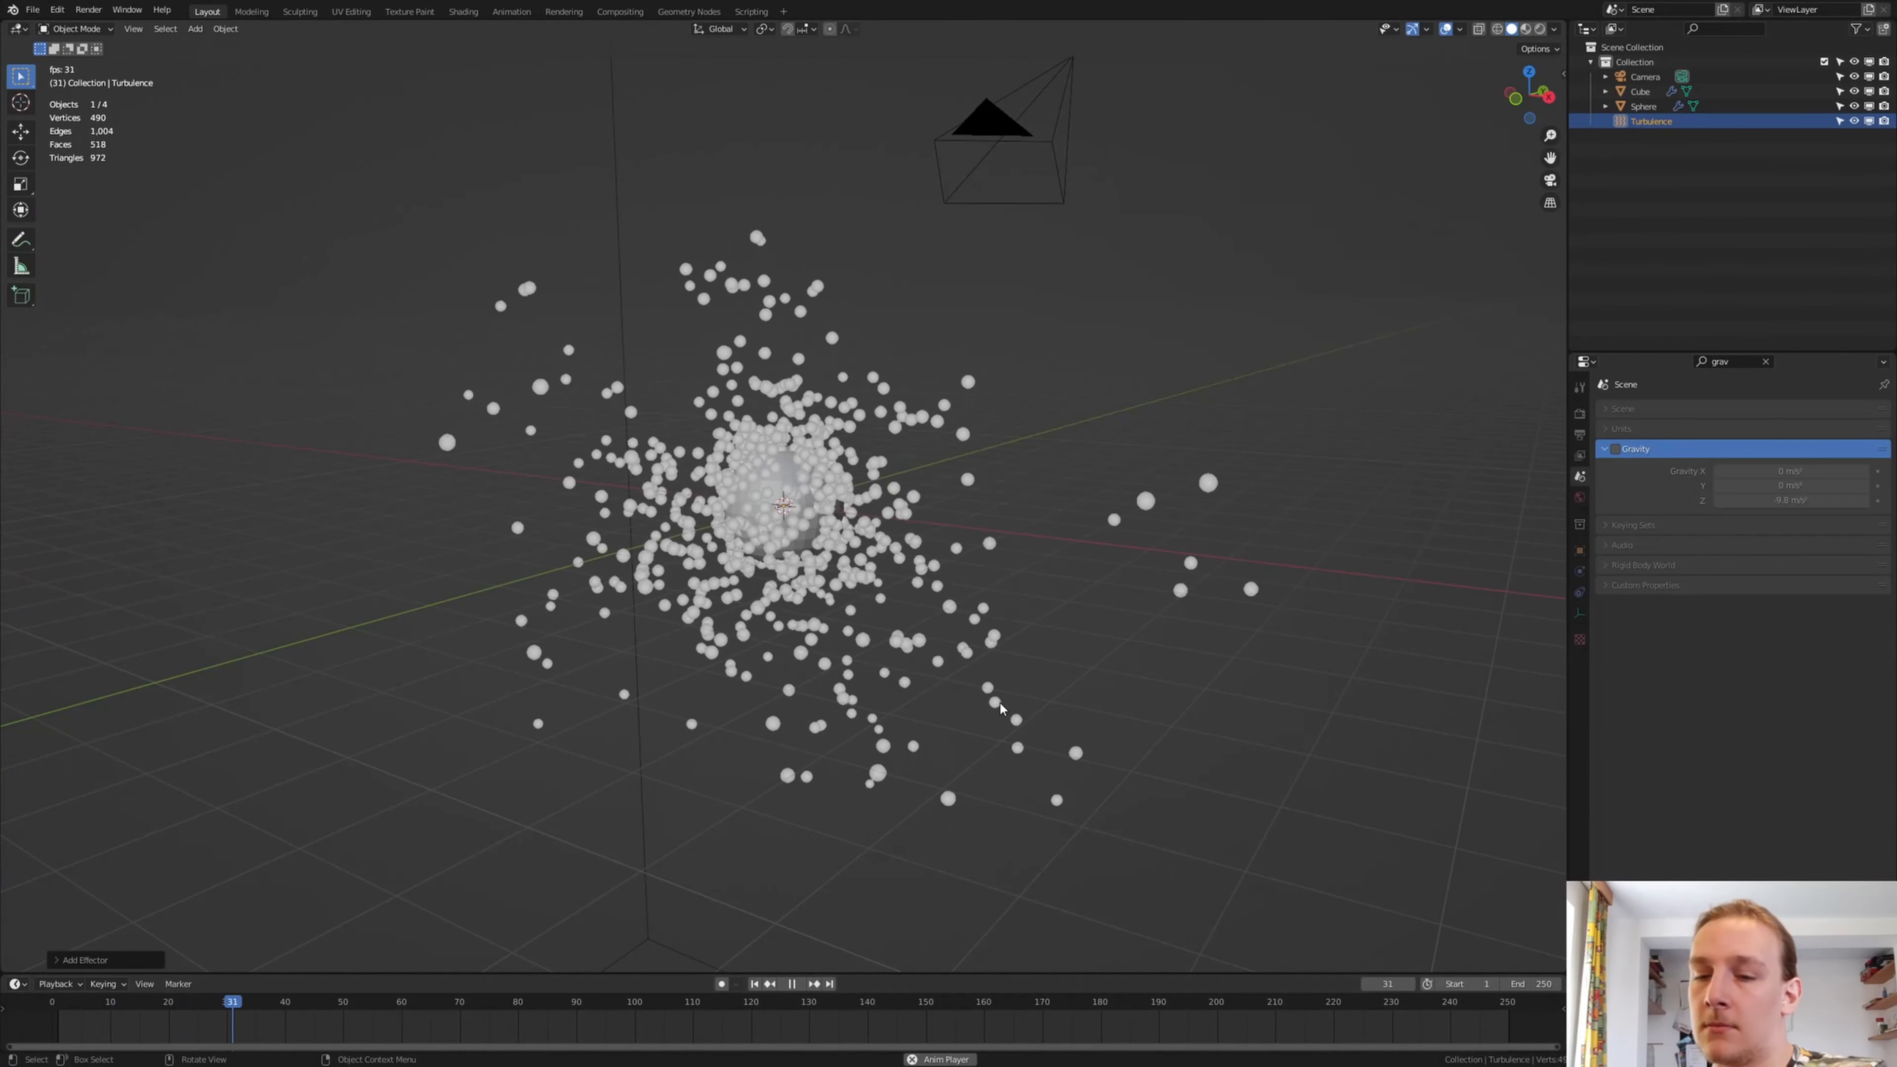
{"action": "key", "text": "space"}
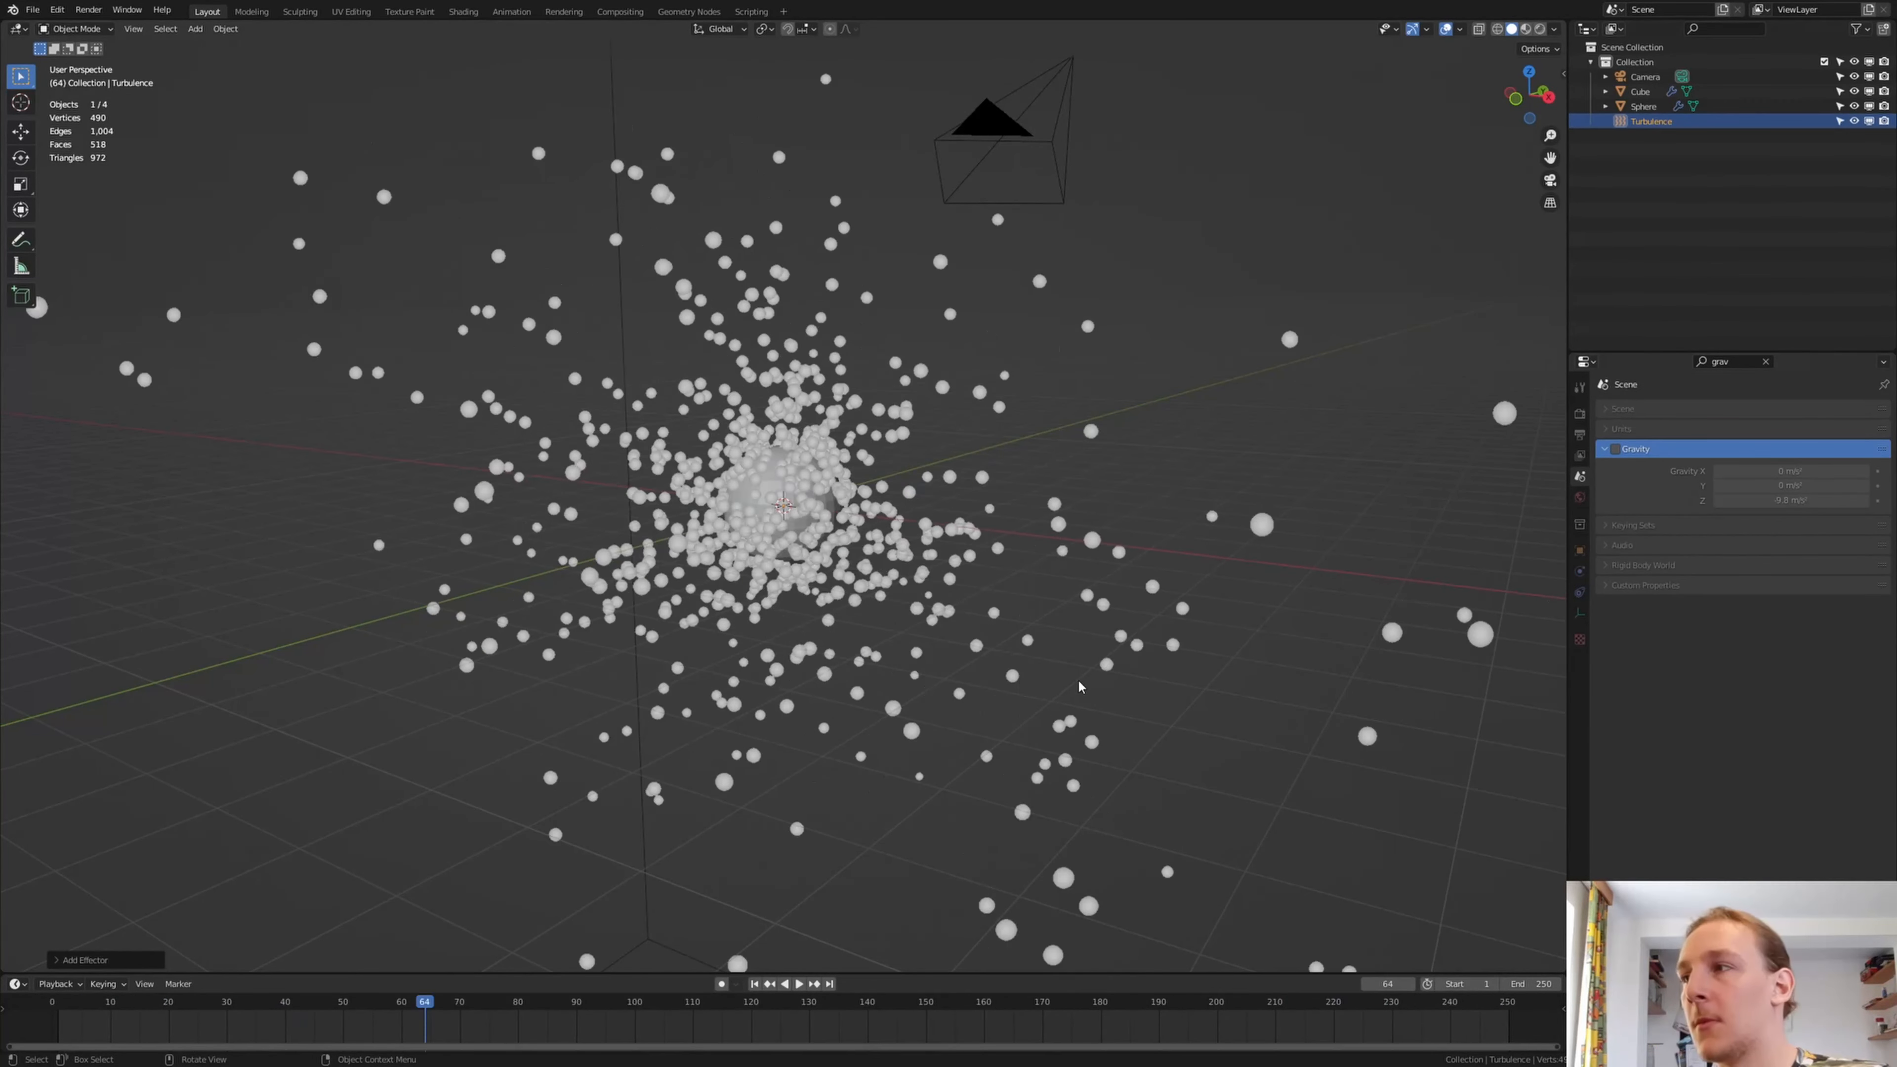
{"action": "left_click", "coordinate": [1766, 362]}
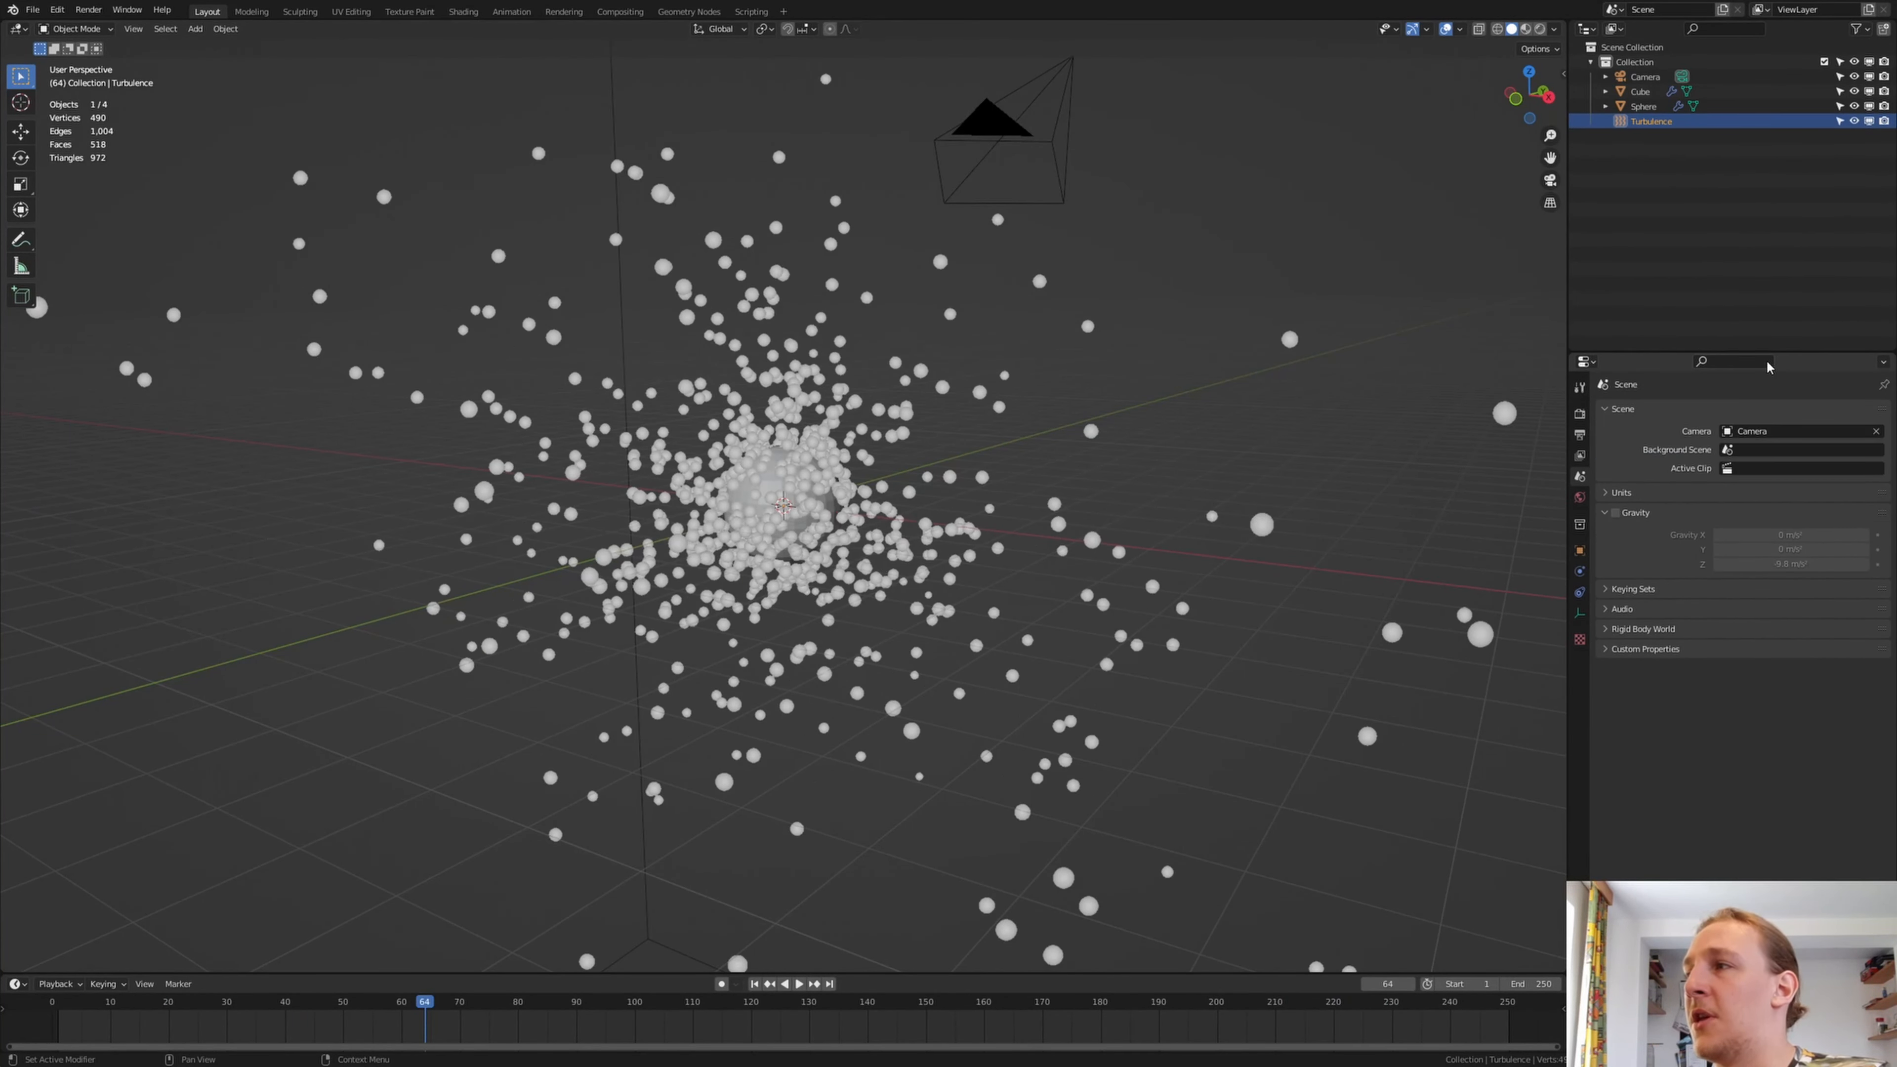
Select the emitter sphere and add Fluid physics to it
{"action": "left_click", "coordinate": [1581, 574]}
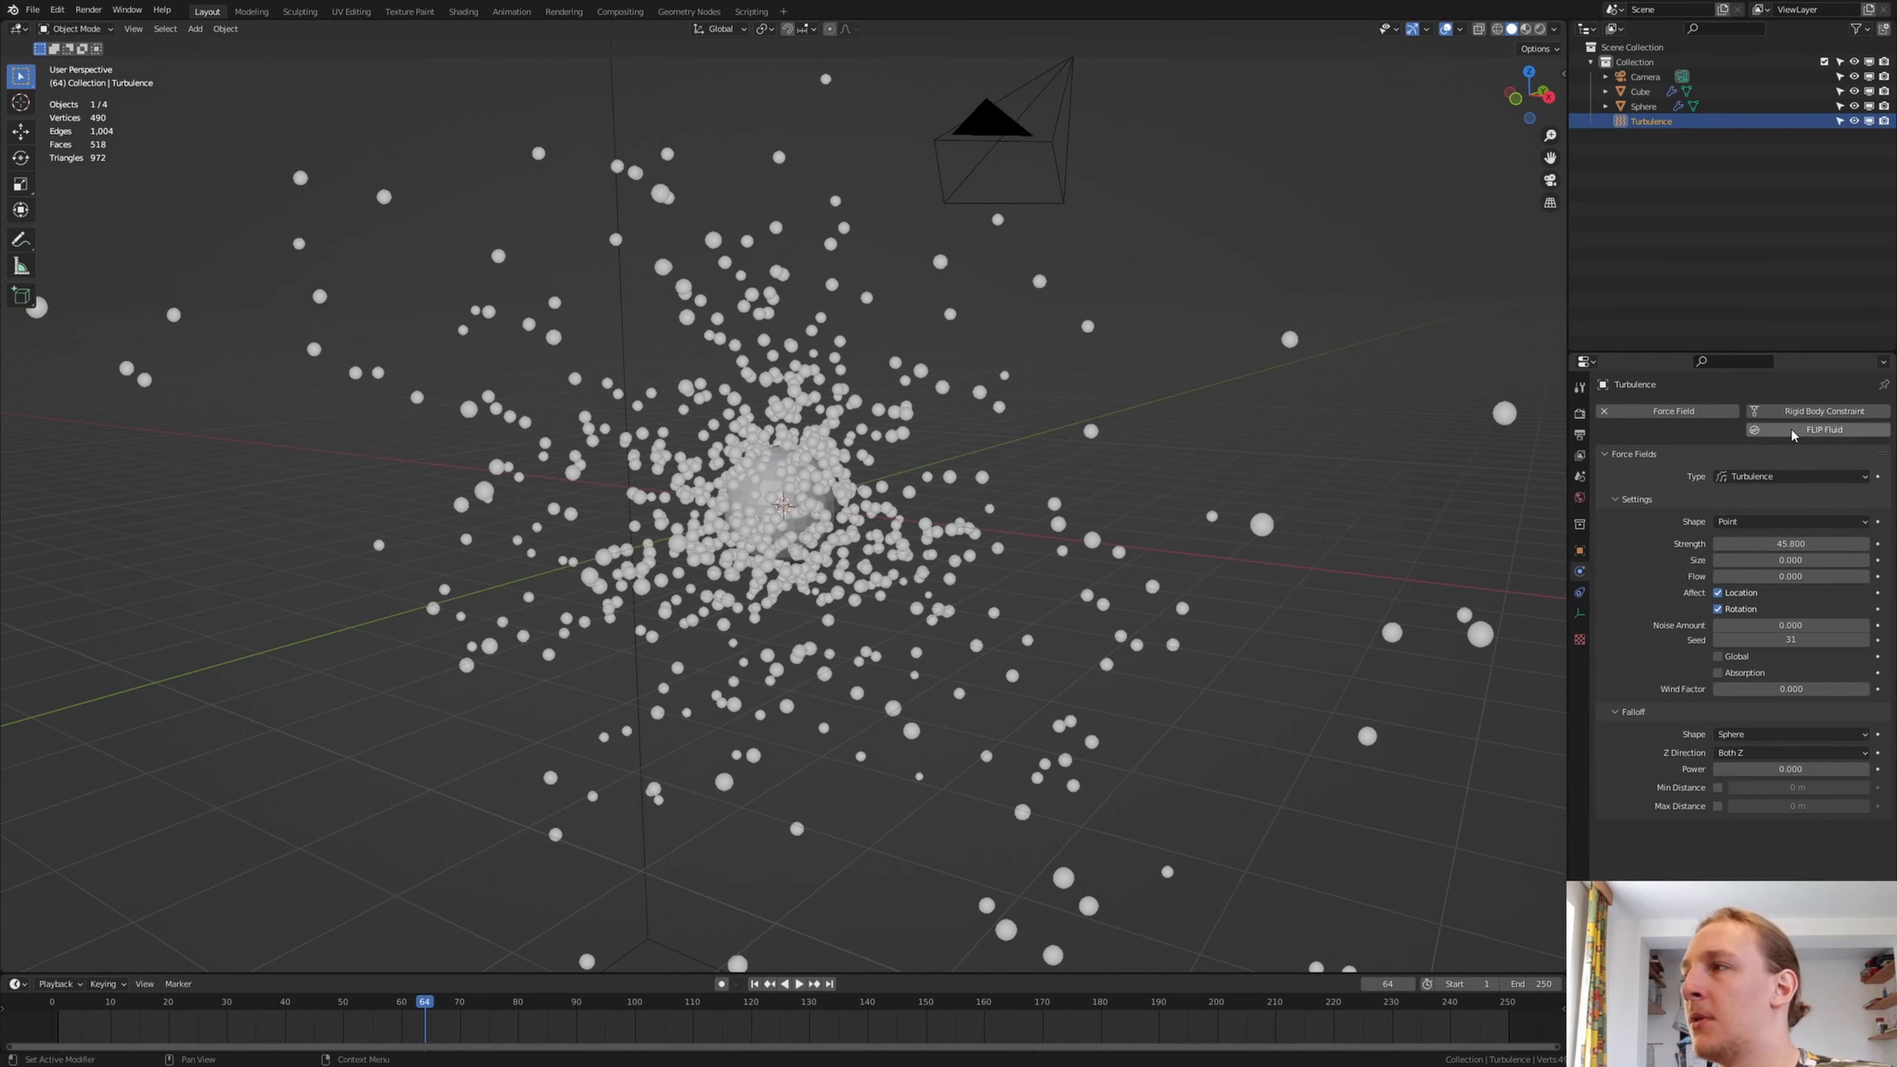
{"action": "left_click", "coordinate": [800, 497]}
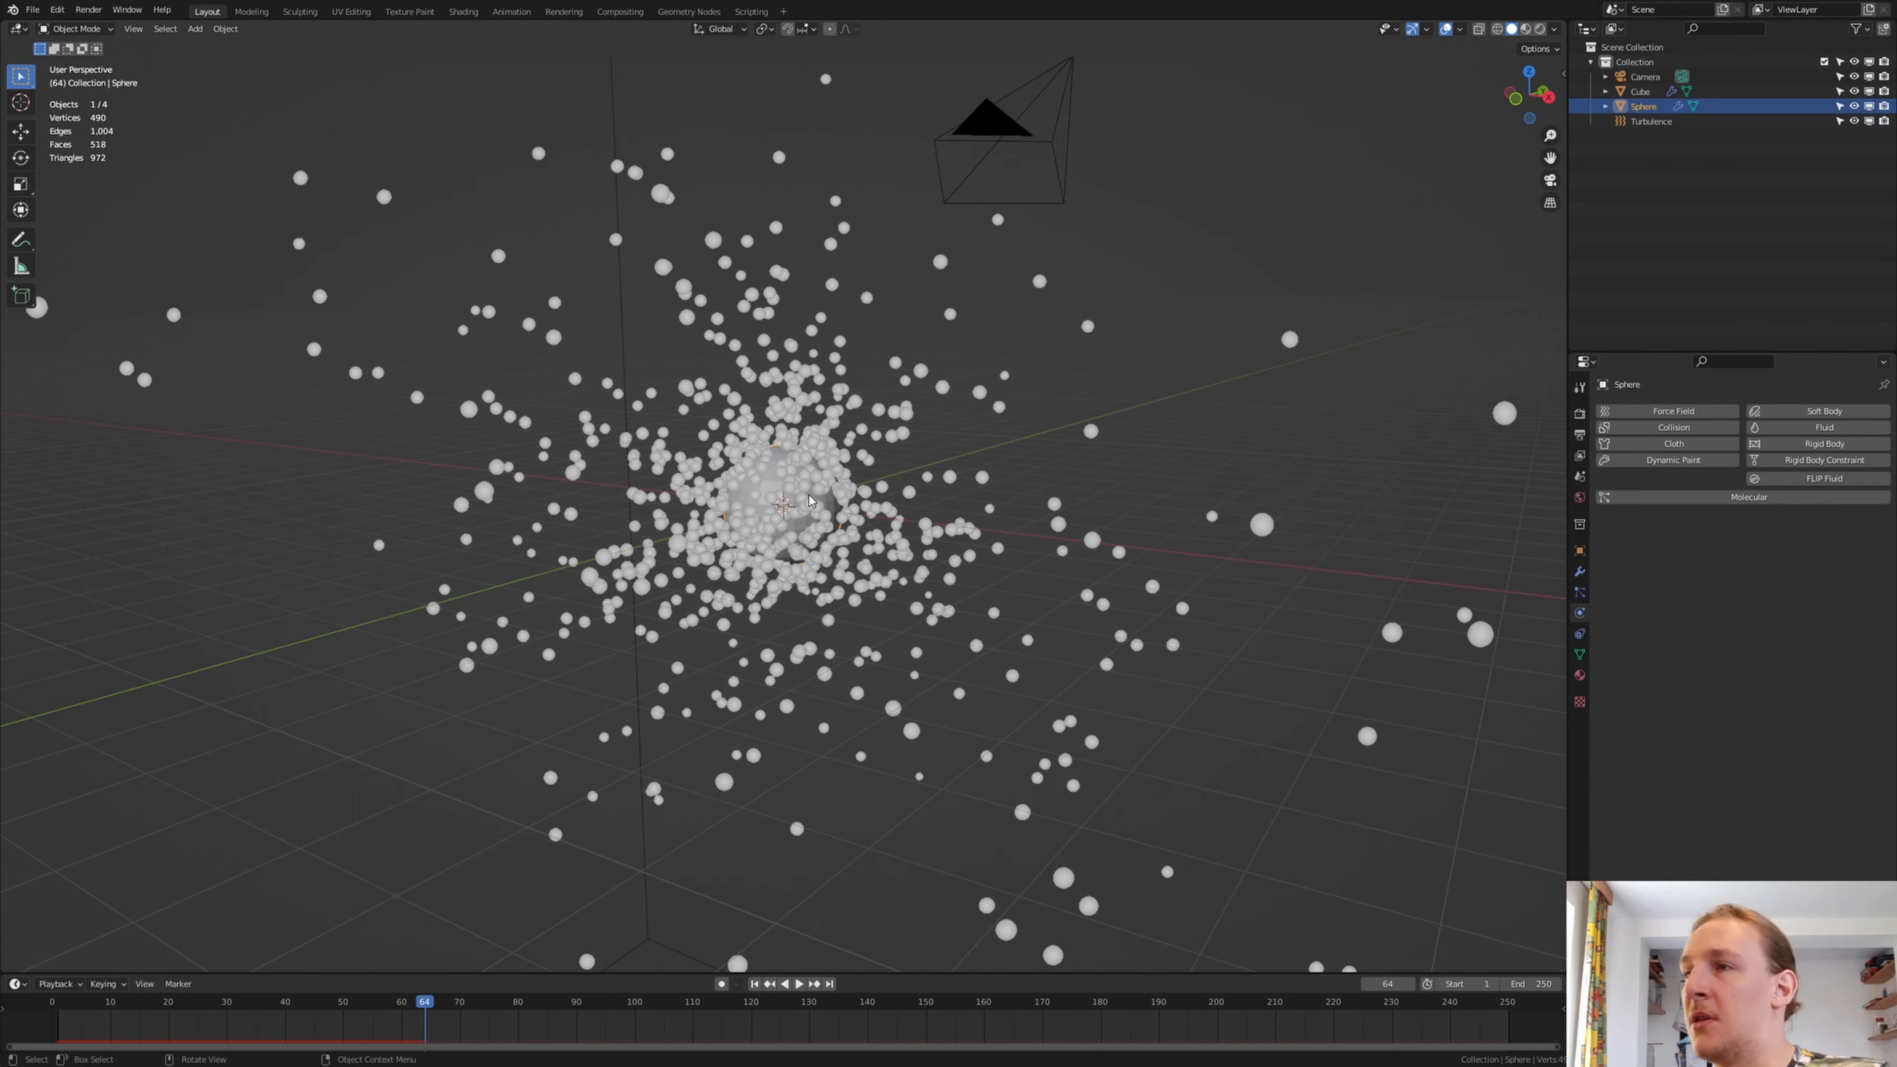
{"action": "left_click", "coordinate": [1828, 427]}
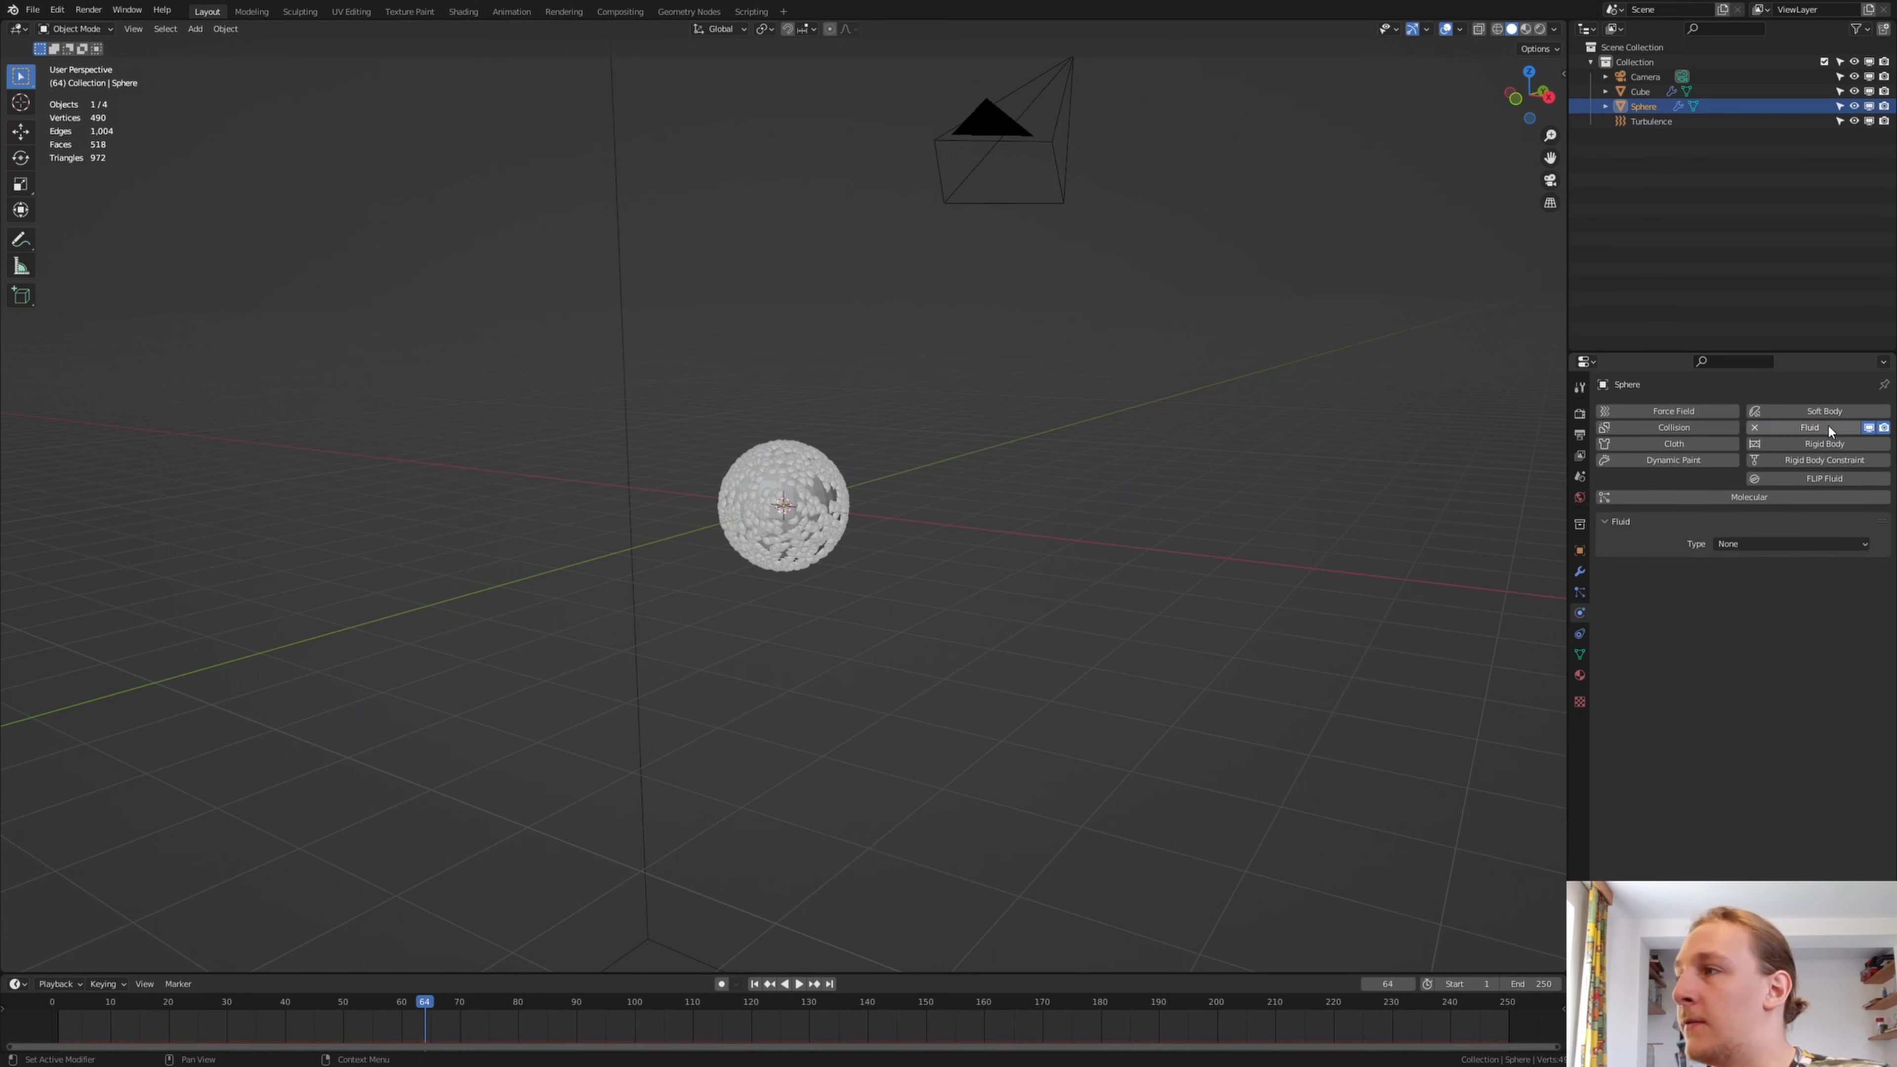
Make the sphere a fluid Flow object with flow type Fire + Smoke and flow behavior Inflow
{"action": "left_click", "coordinate": [1791, 544]}
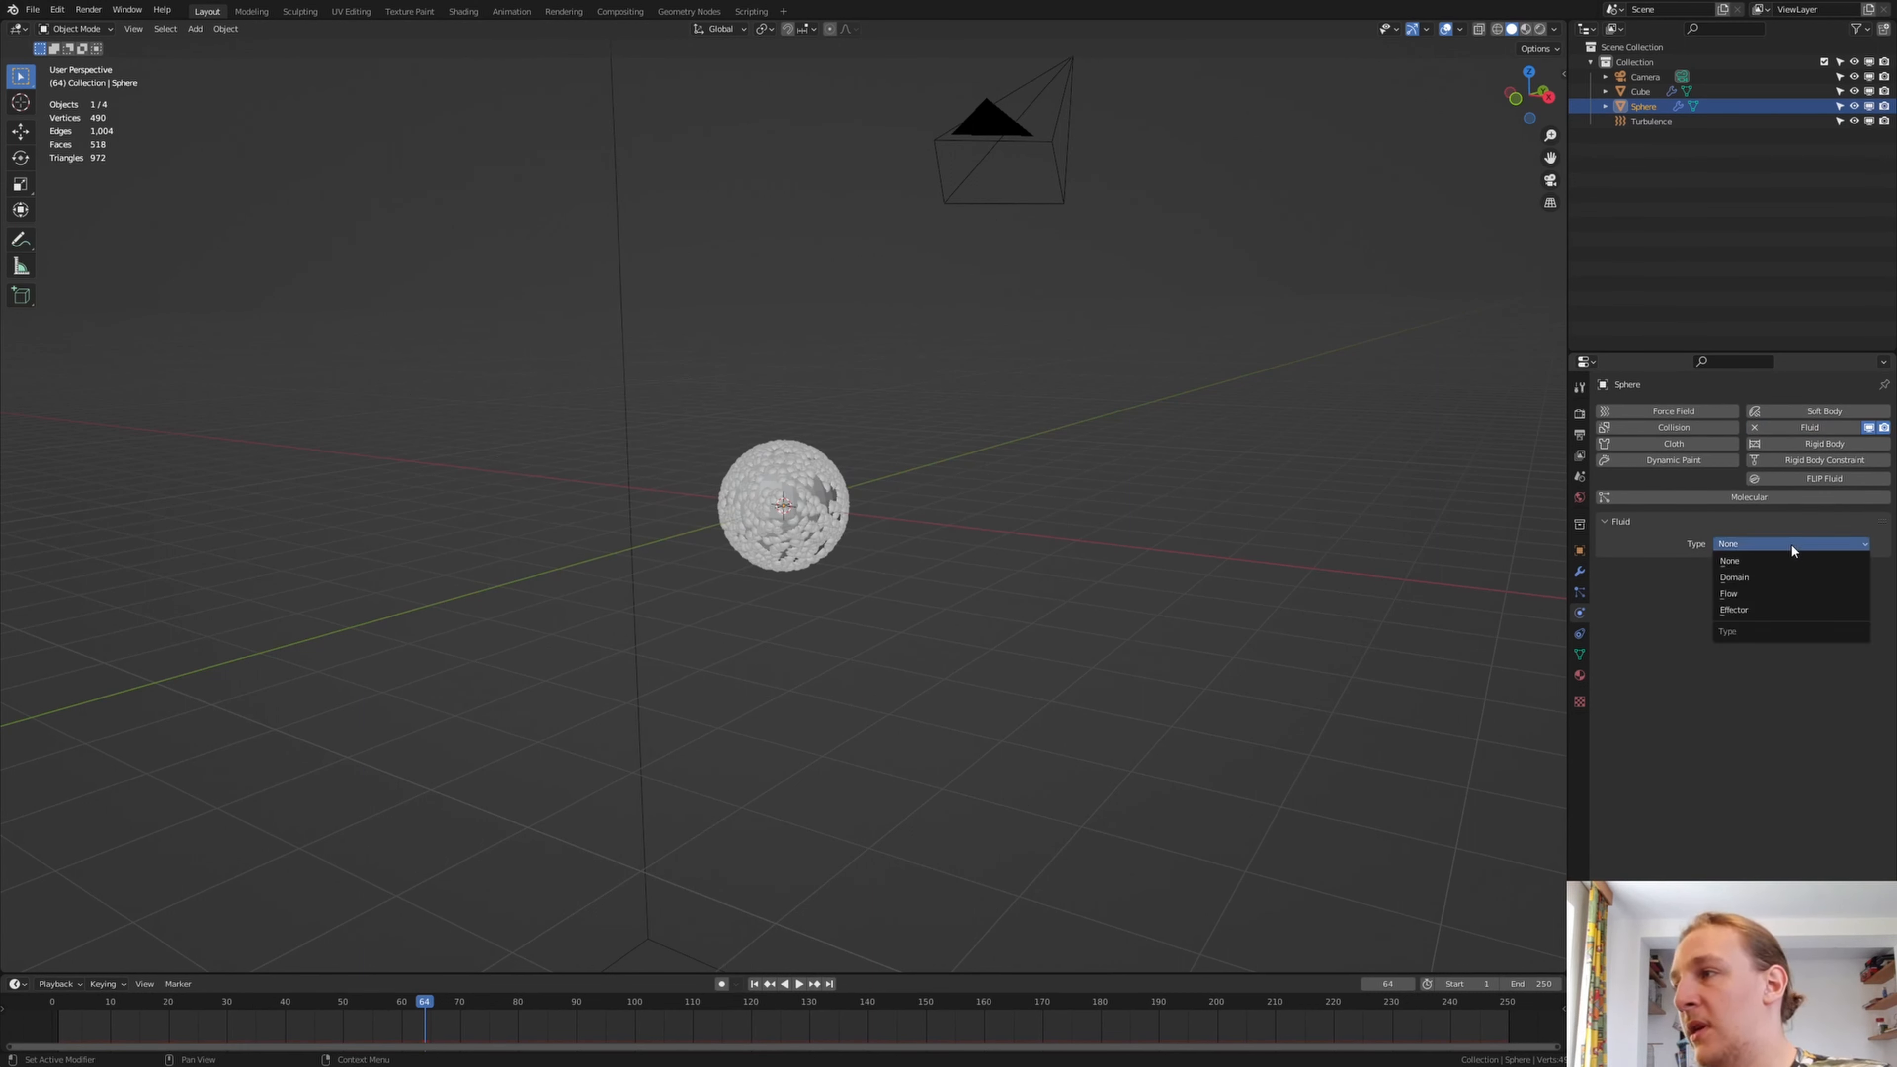
{"action": "left_click", "coordinate": [1773, 593]}
{"action": "left_click", "coordinate": [1783, 589]}
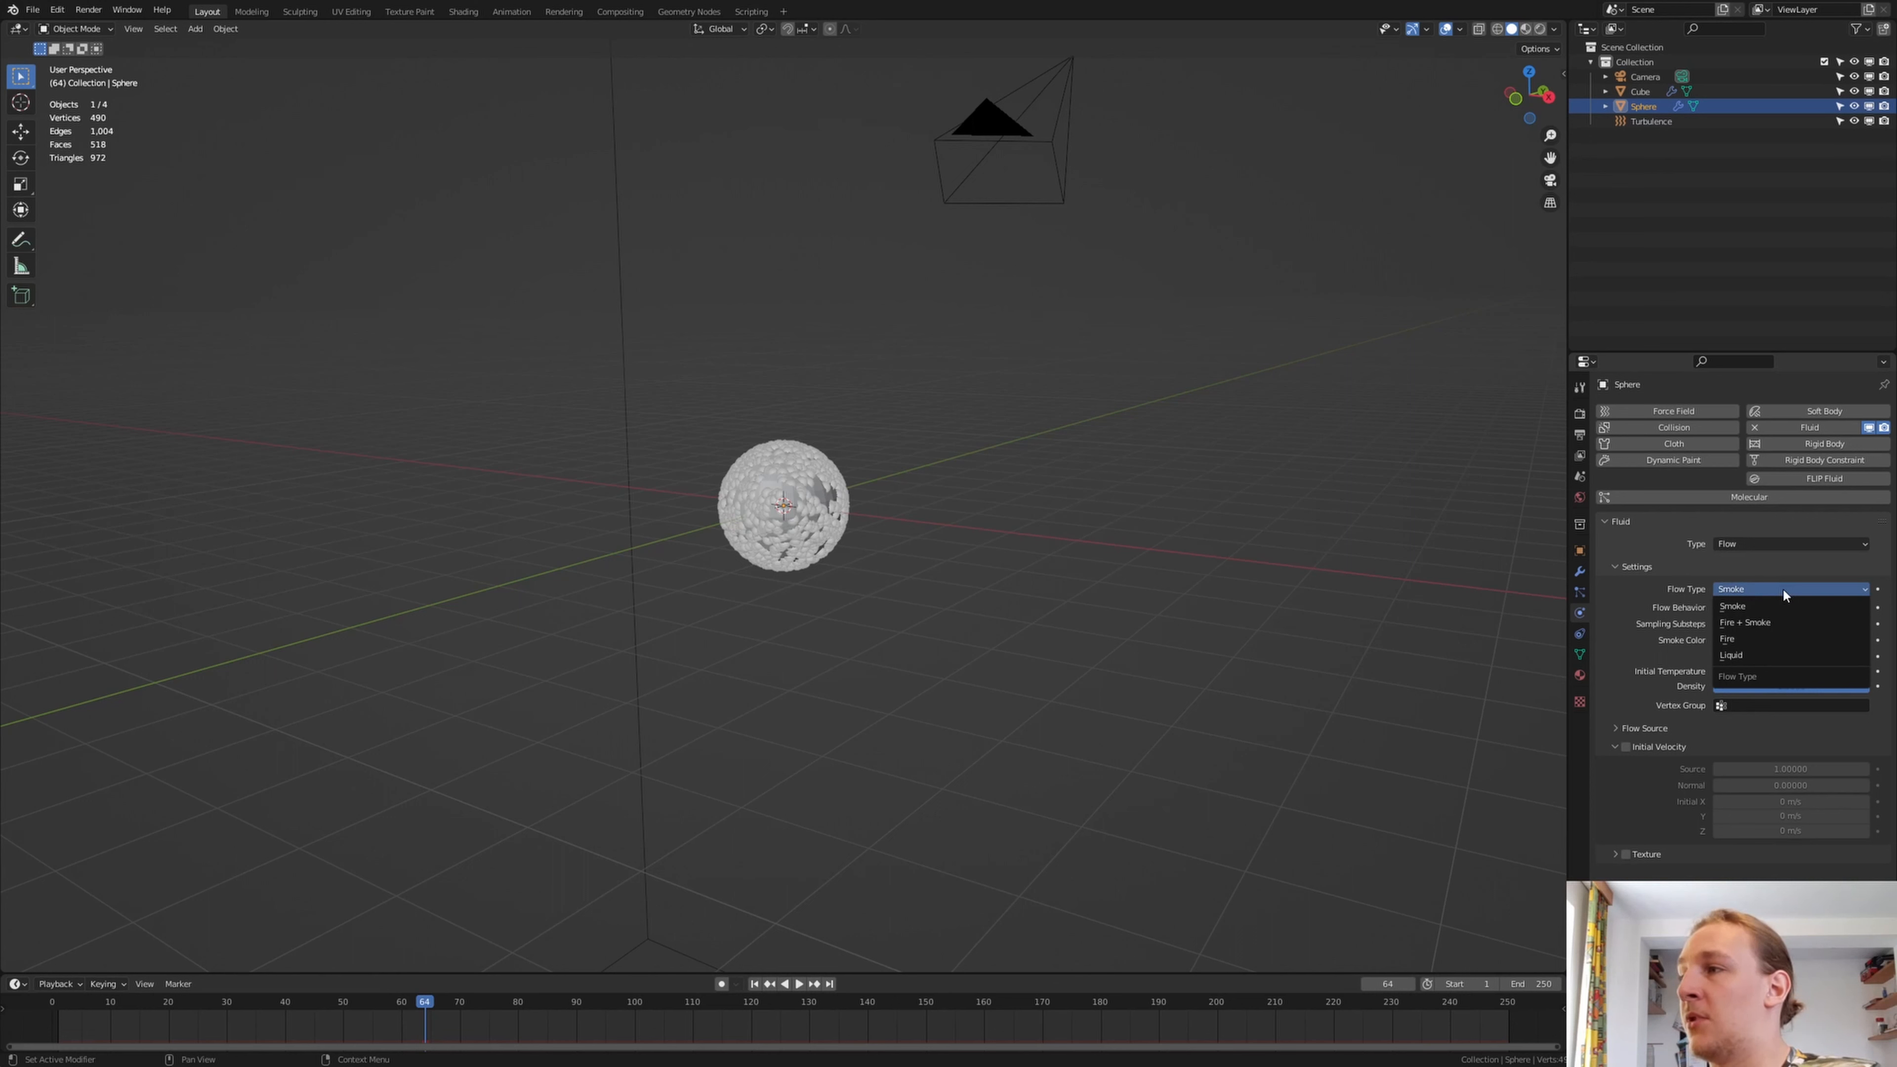
{"action": "left_click", "coordinate": [1787, 620]}
{"action": "left_click", "coordinate": [1793, 608]}
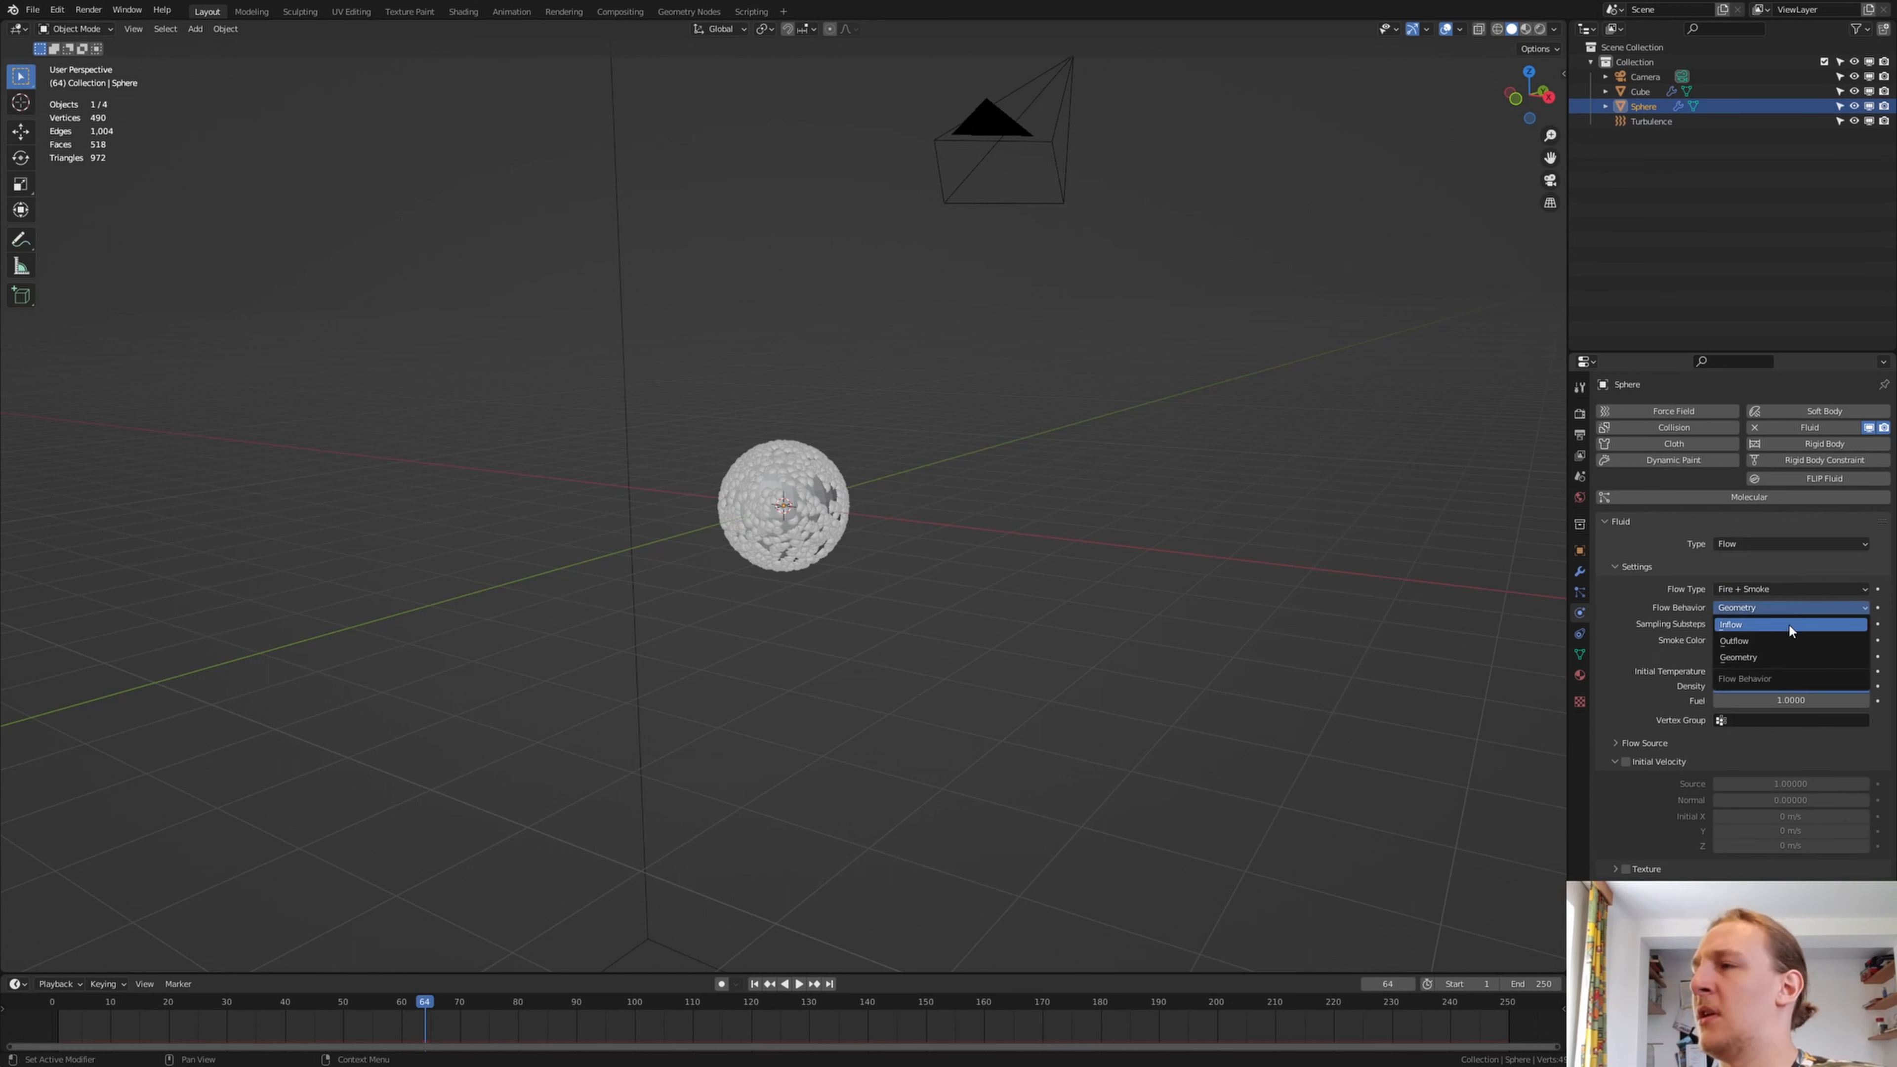
{"action": "left_click", "coordinate": [1789, 625]}
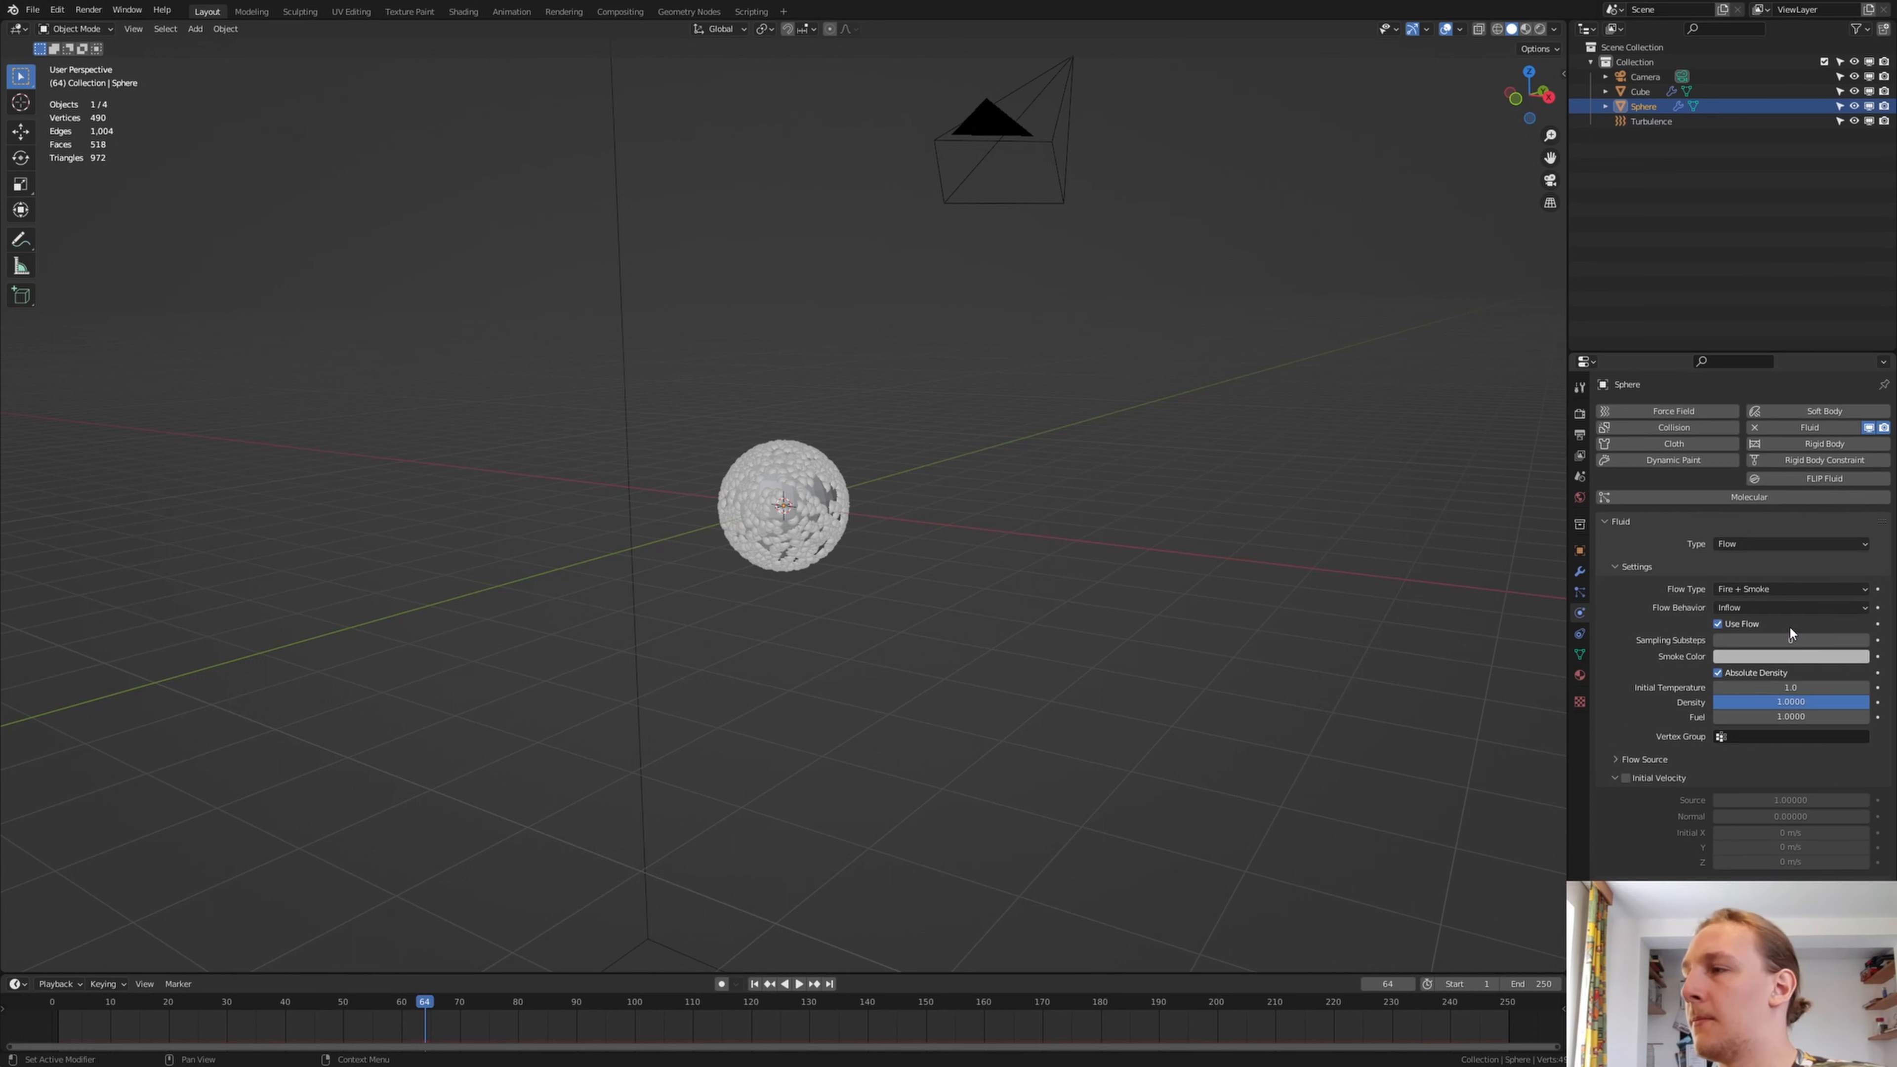
Set the sphere's flow source to Particle System and assign its ParticleSystem as the source
{"action": "left_click", "coordinate": [1621, 758]}
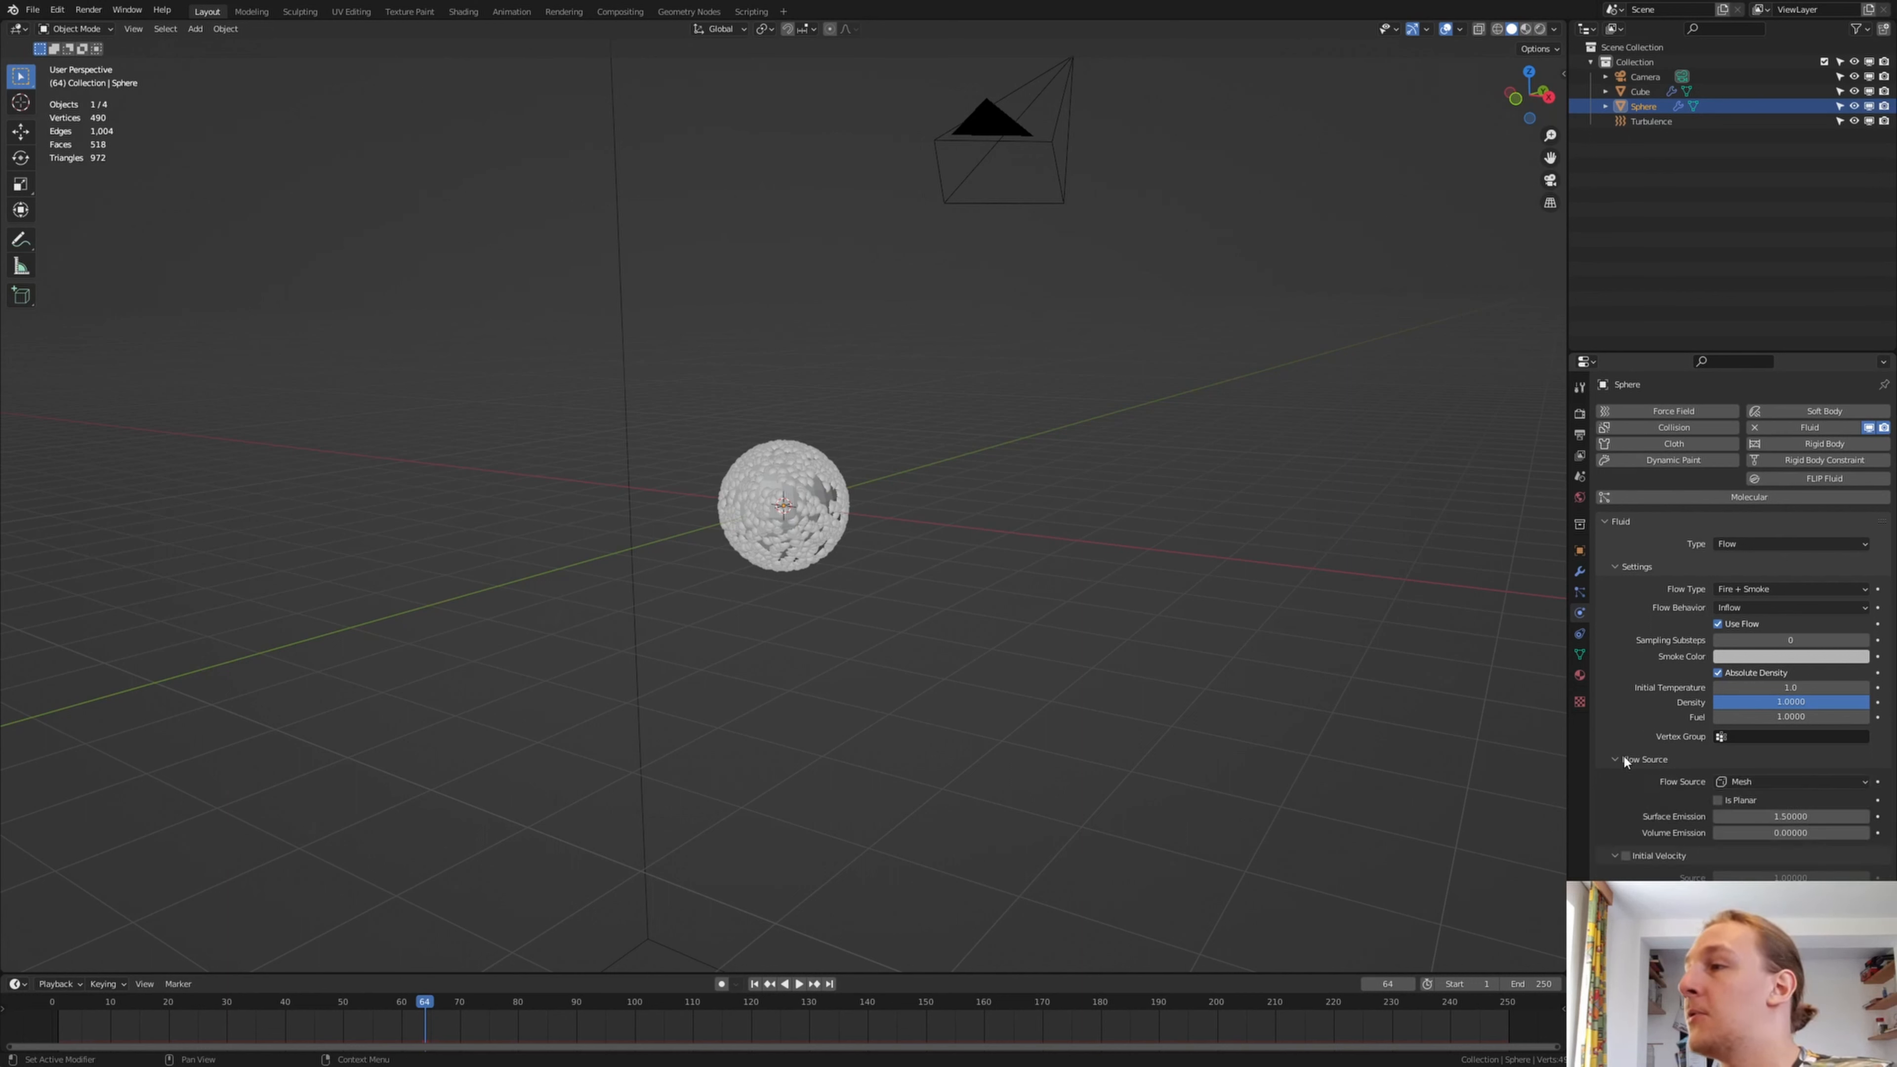
{"action": "left_click", "coordinate": [1772, 779]}
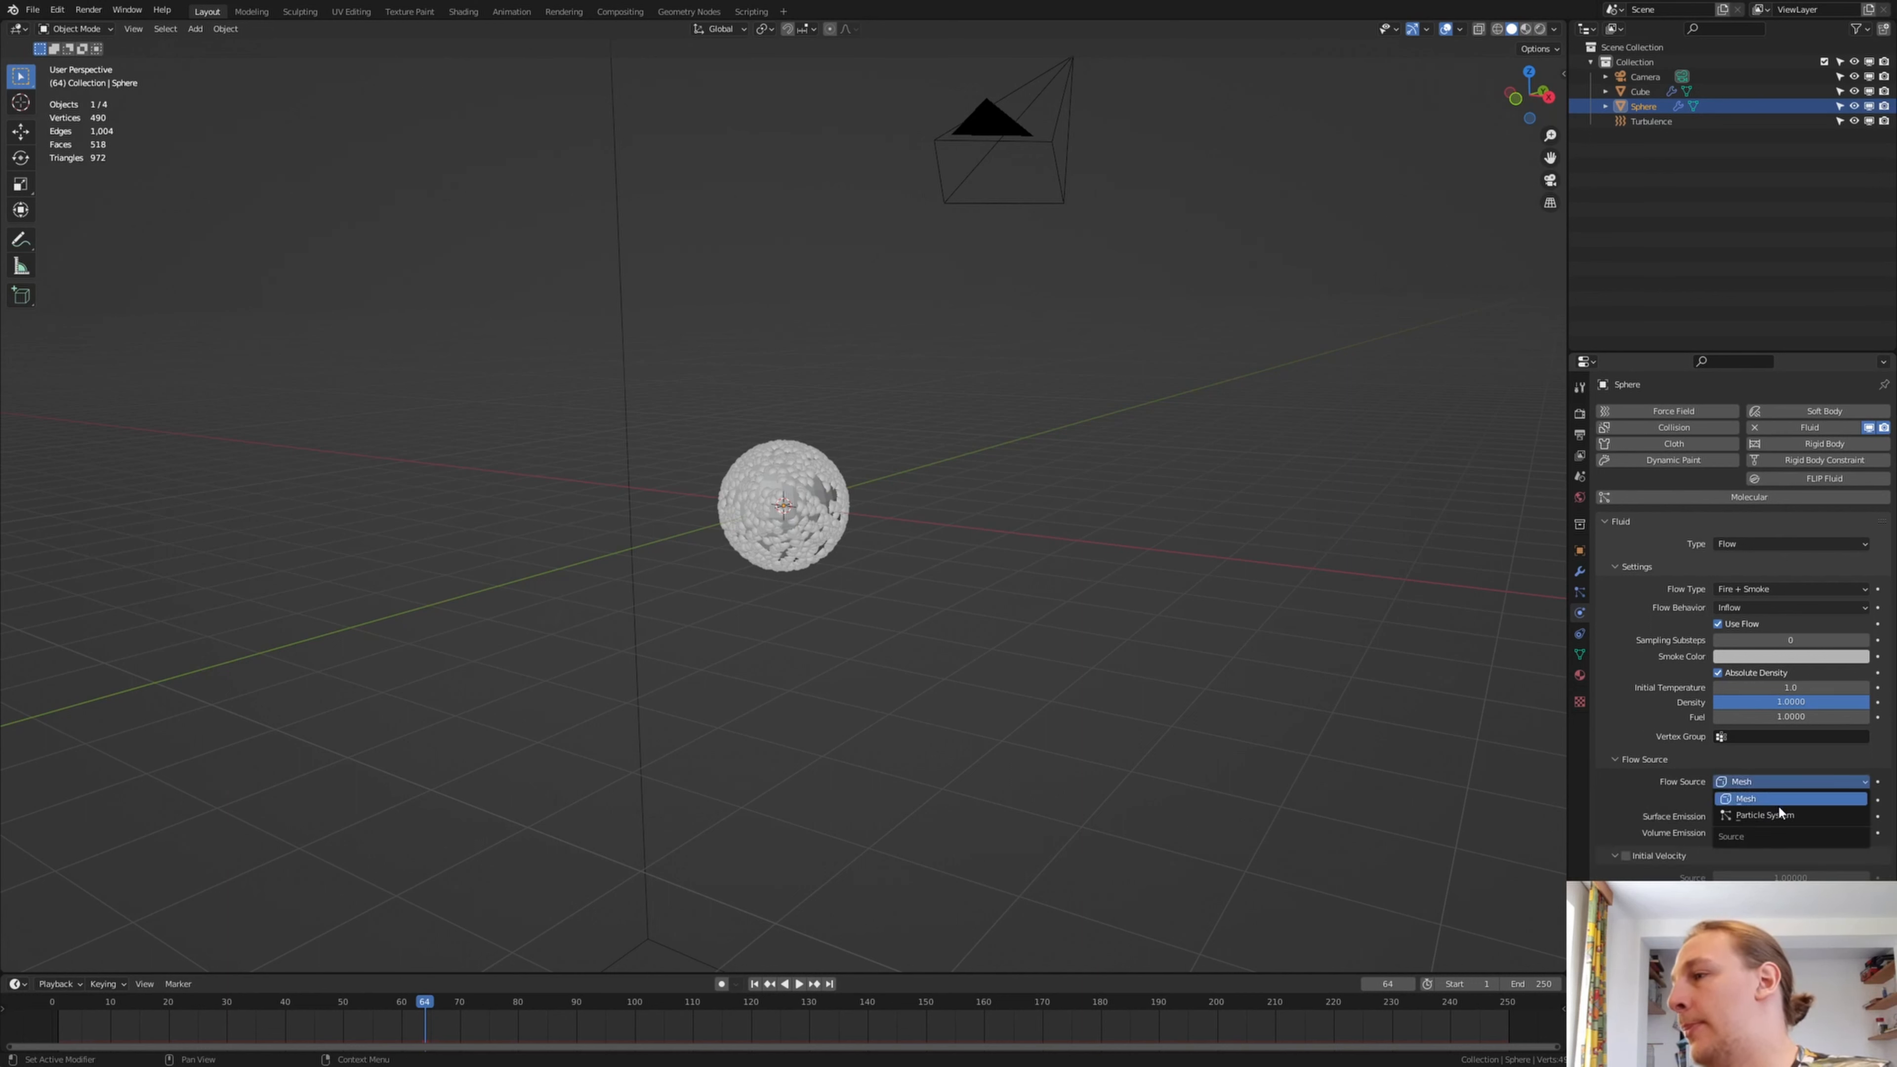
{"action": "left_click", "coordinate": [1764, 815]}
{"action": "left_click", "coordinate": [1780, 799]}
{"action": "left_click", "coordinate": [1779, 820]}
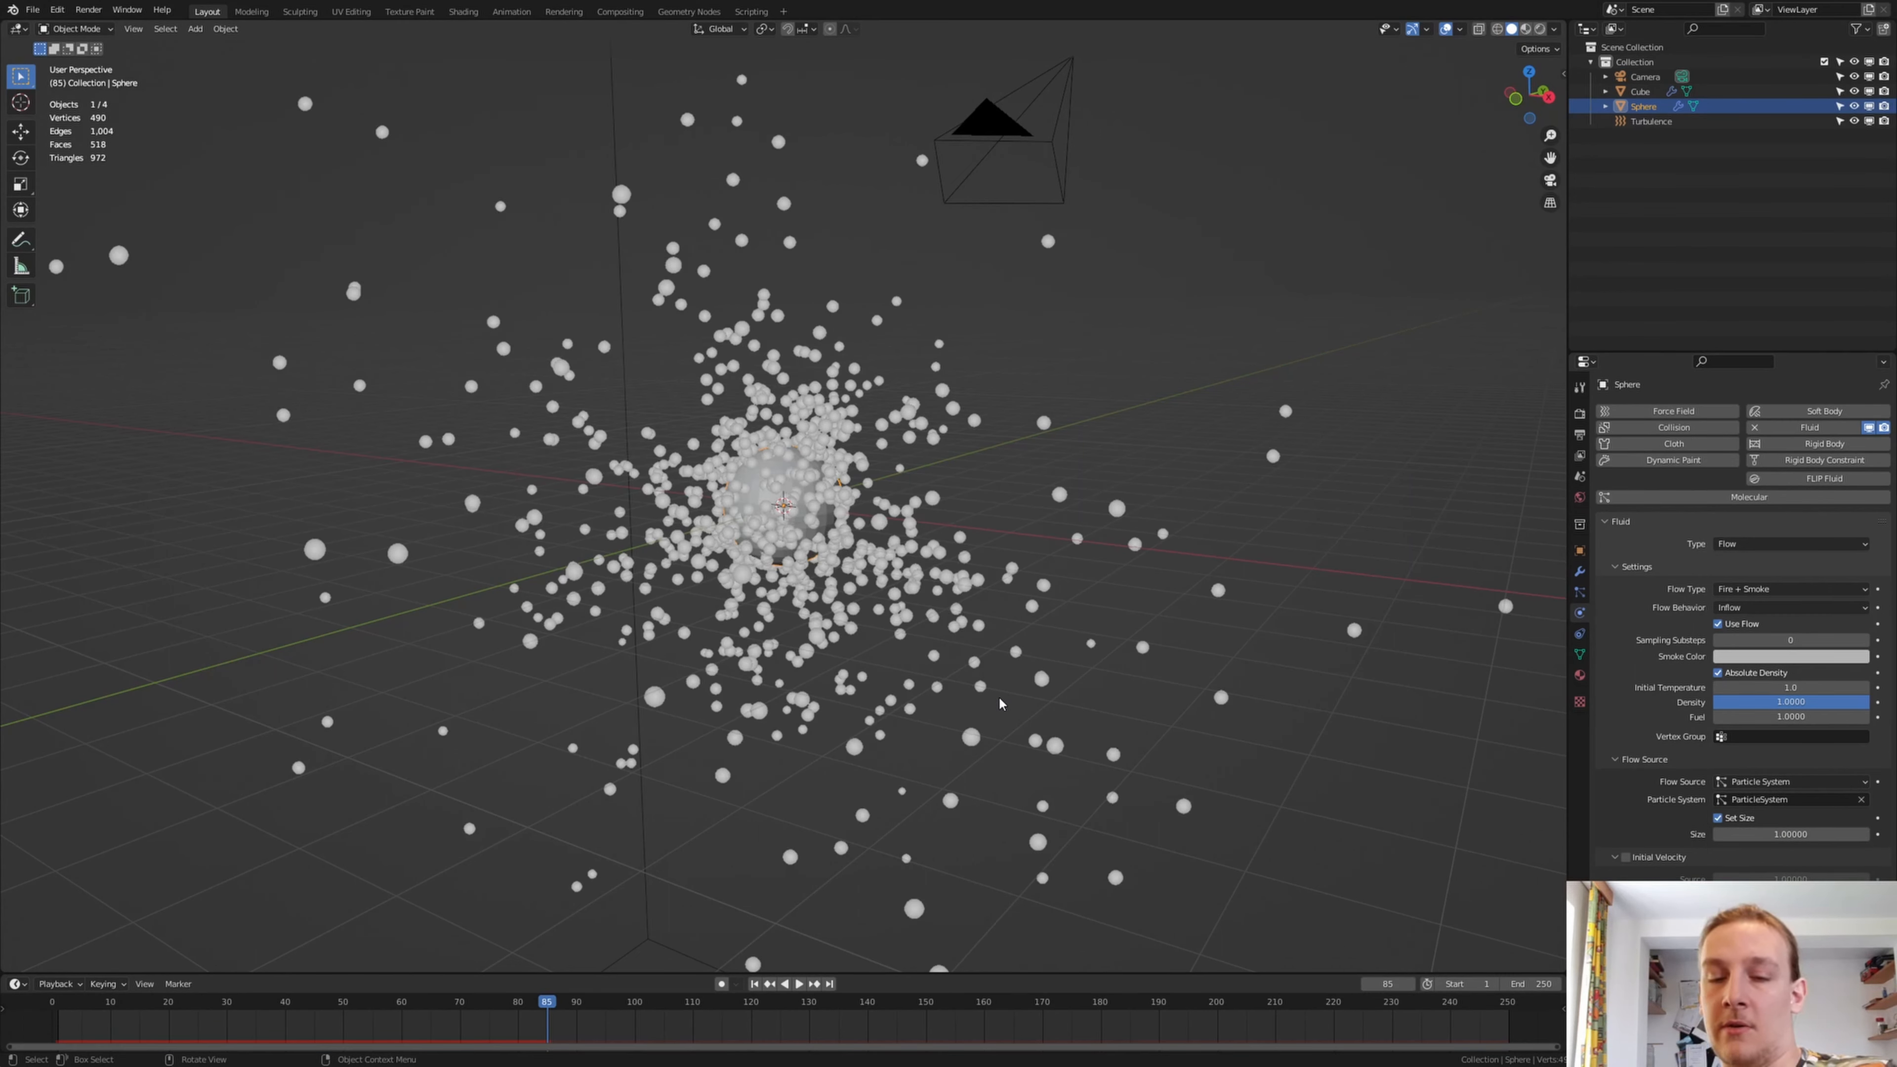
Save the project as Tutorial.blend in the Fire_Particles folder
{"action": "key", "text": "ctrl+s"}
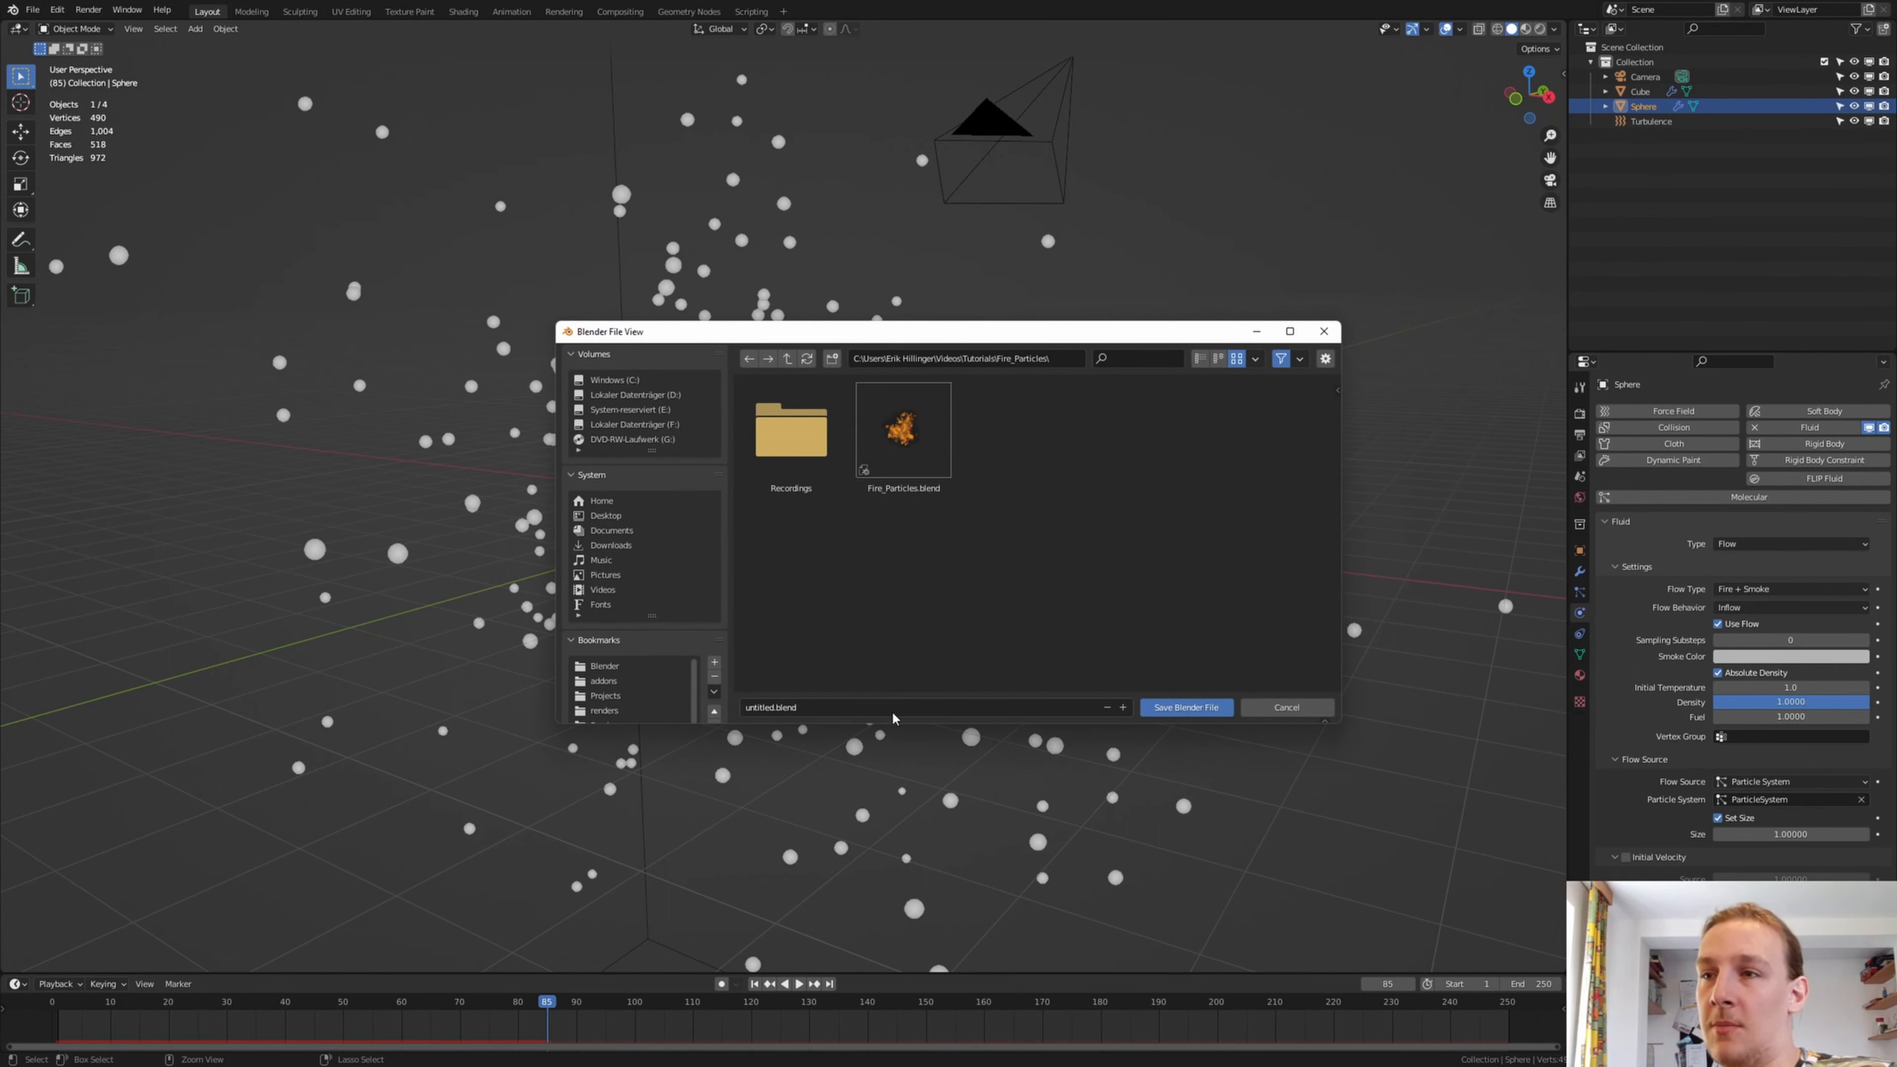
{"action": "left_click", "coordinate": [891, 708]}
{"action": "key", "text": "BackSpace"}
{"action": "type", "text": "Tutorial"}
{"action": "key", "text": "Return"}
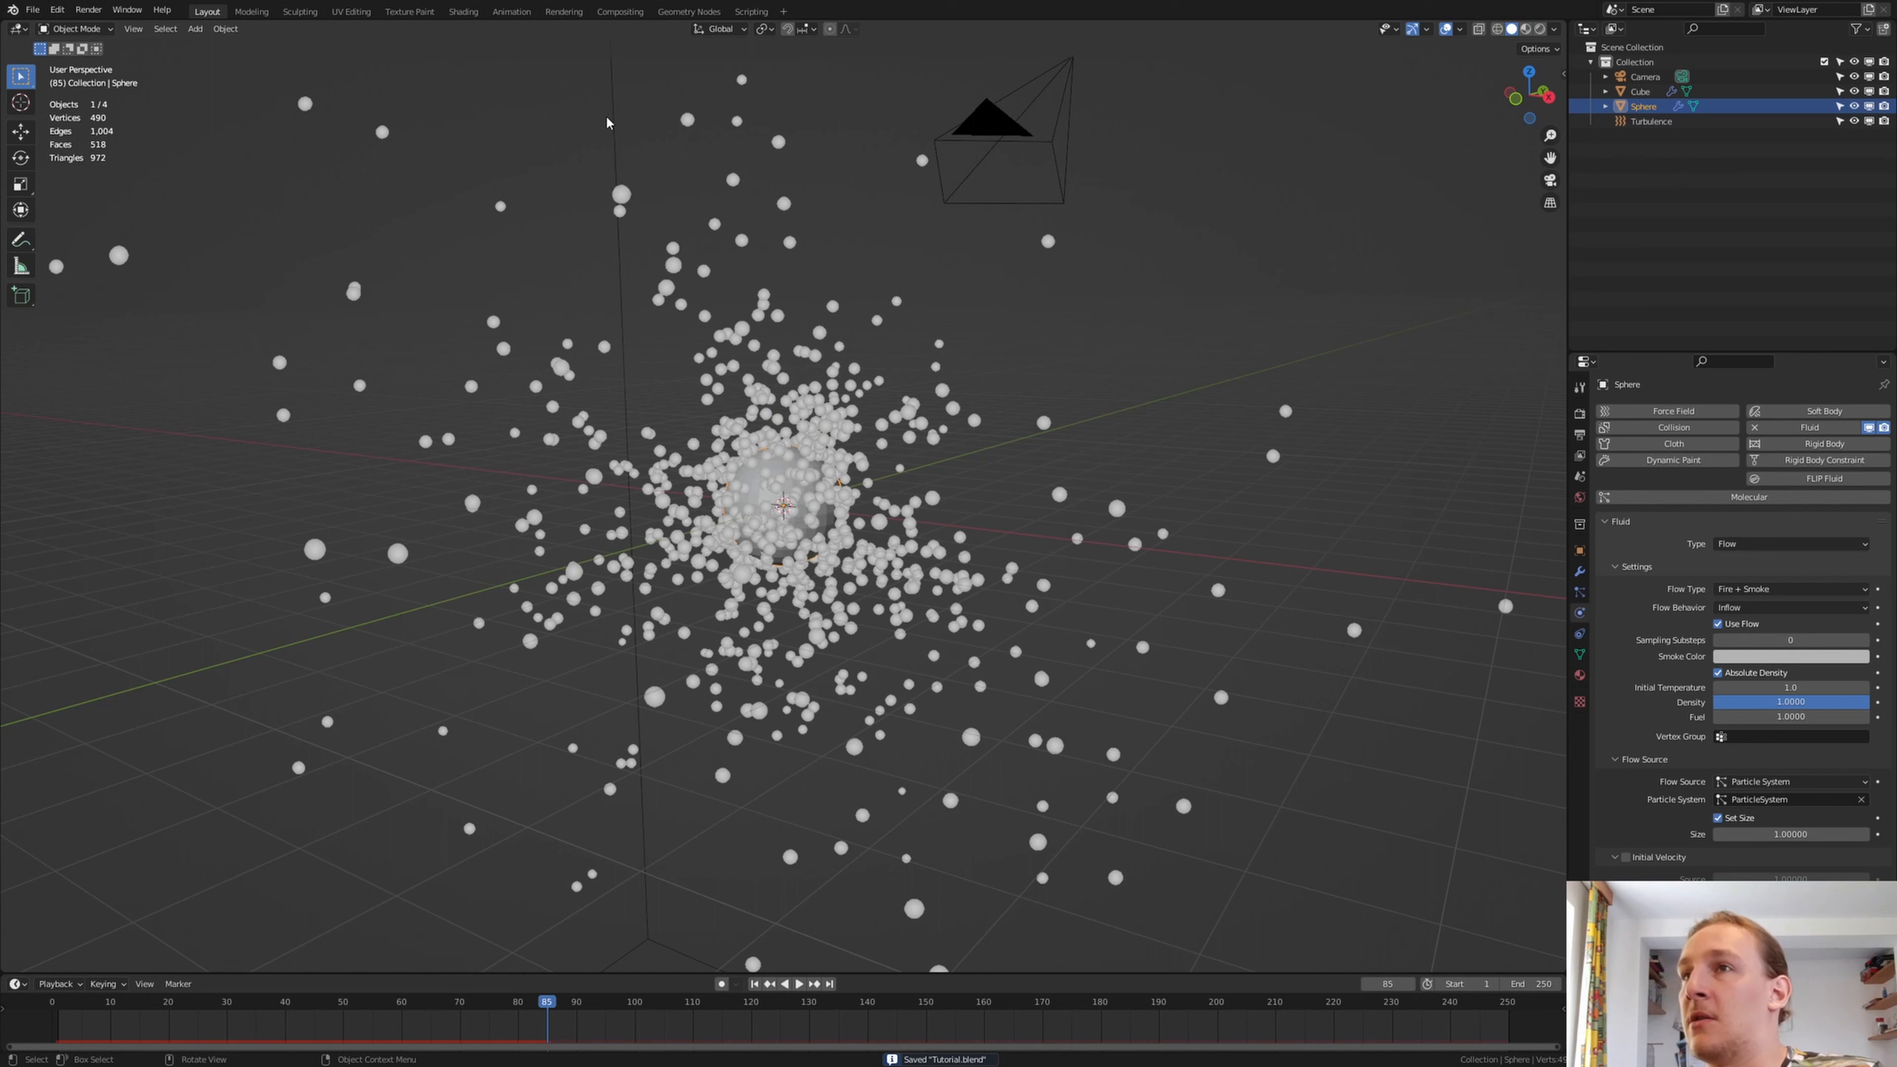
Select the cube that encloses the scene and rename it Domain
{"action": "left_click", "coordinate": [611, 100]}
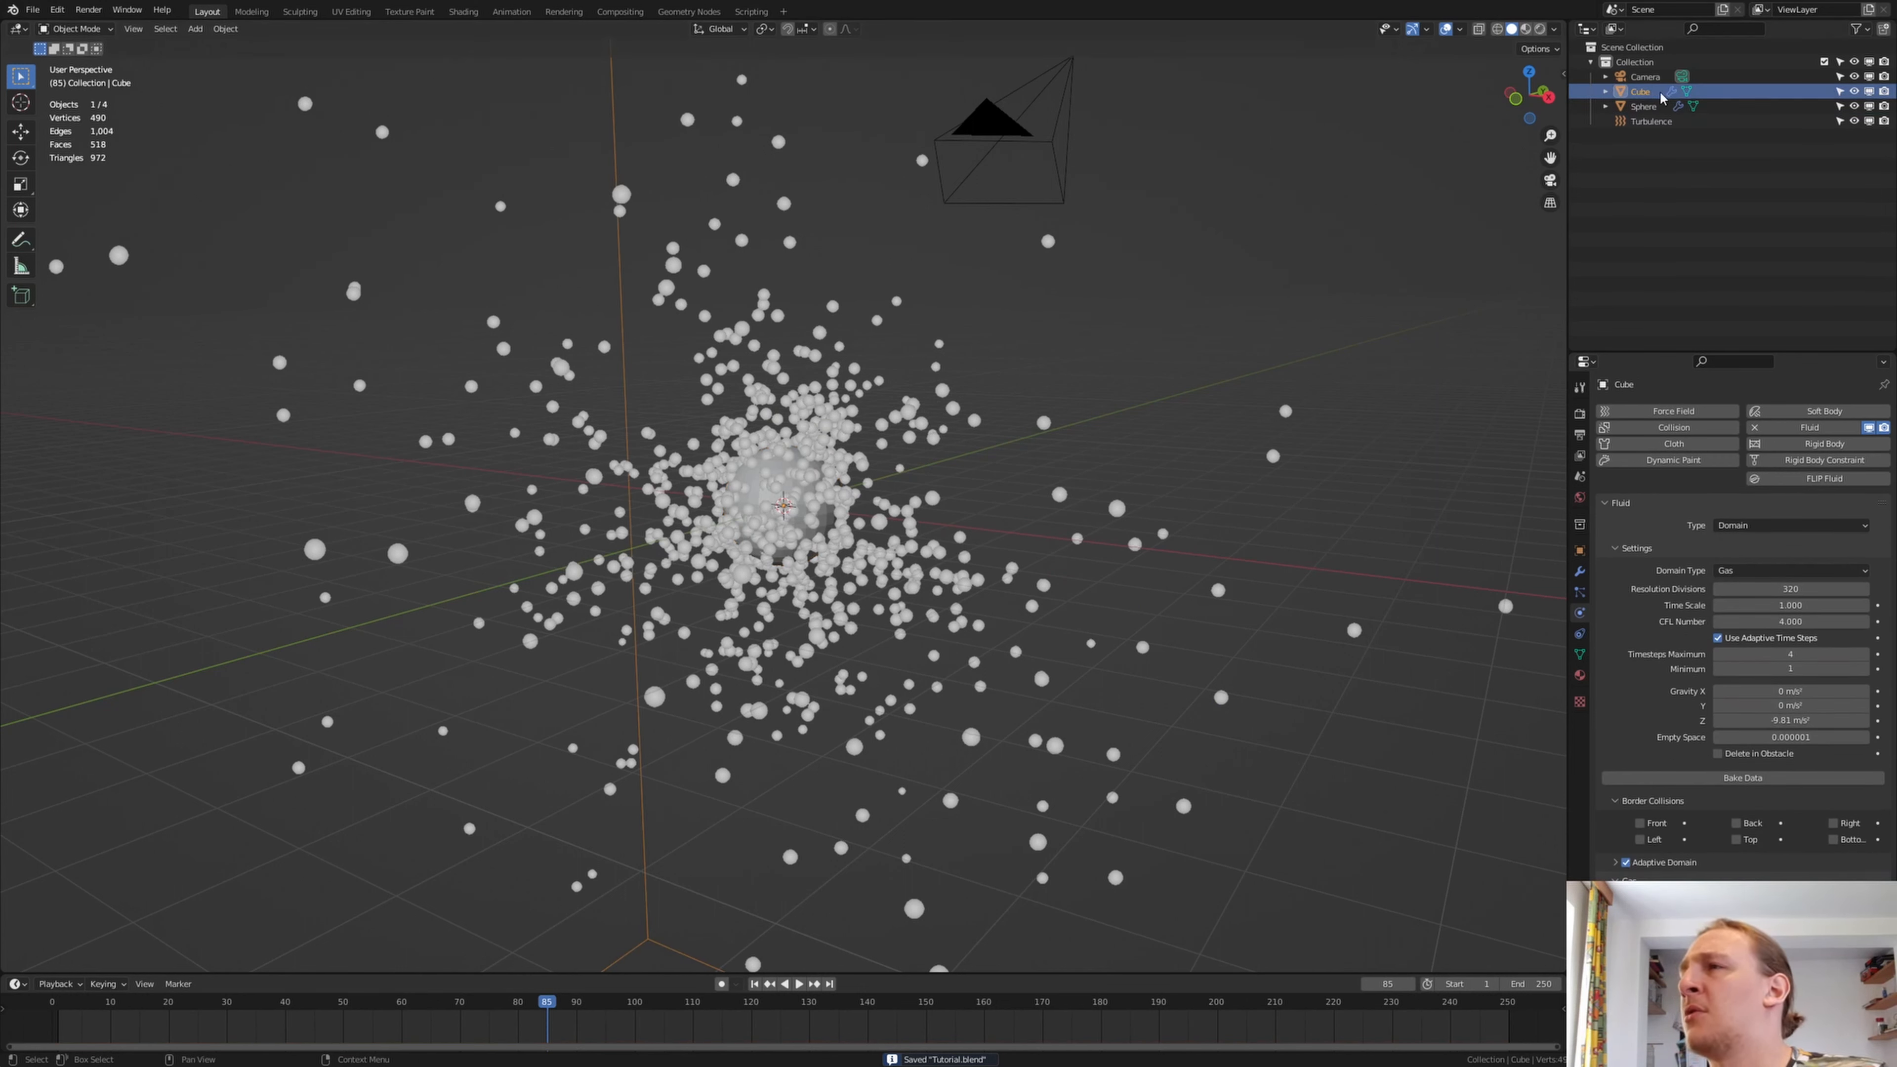
{"action": "double_click", "coordinate": [1640, 92]}
{"action": "type", "text": "D"}
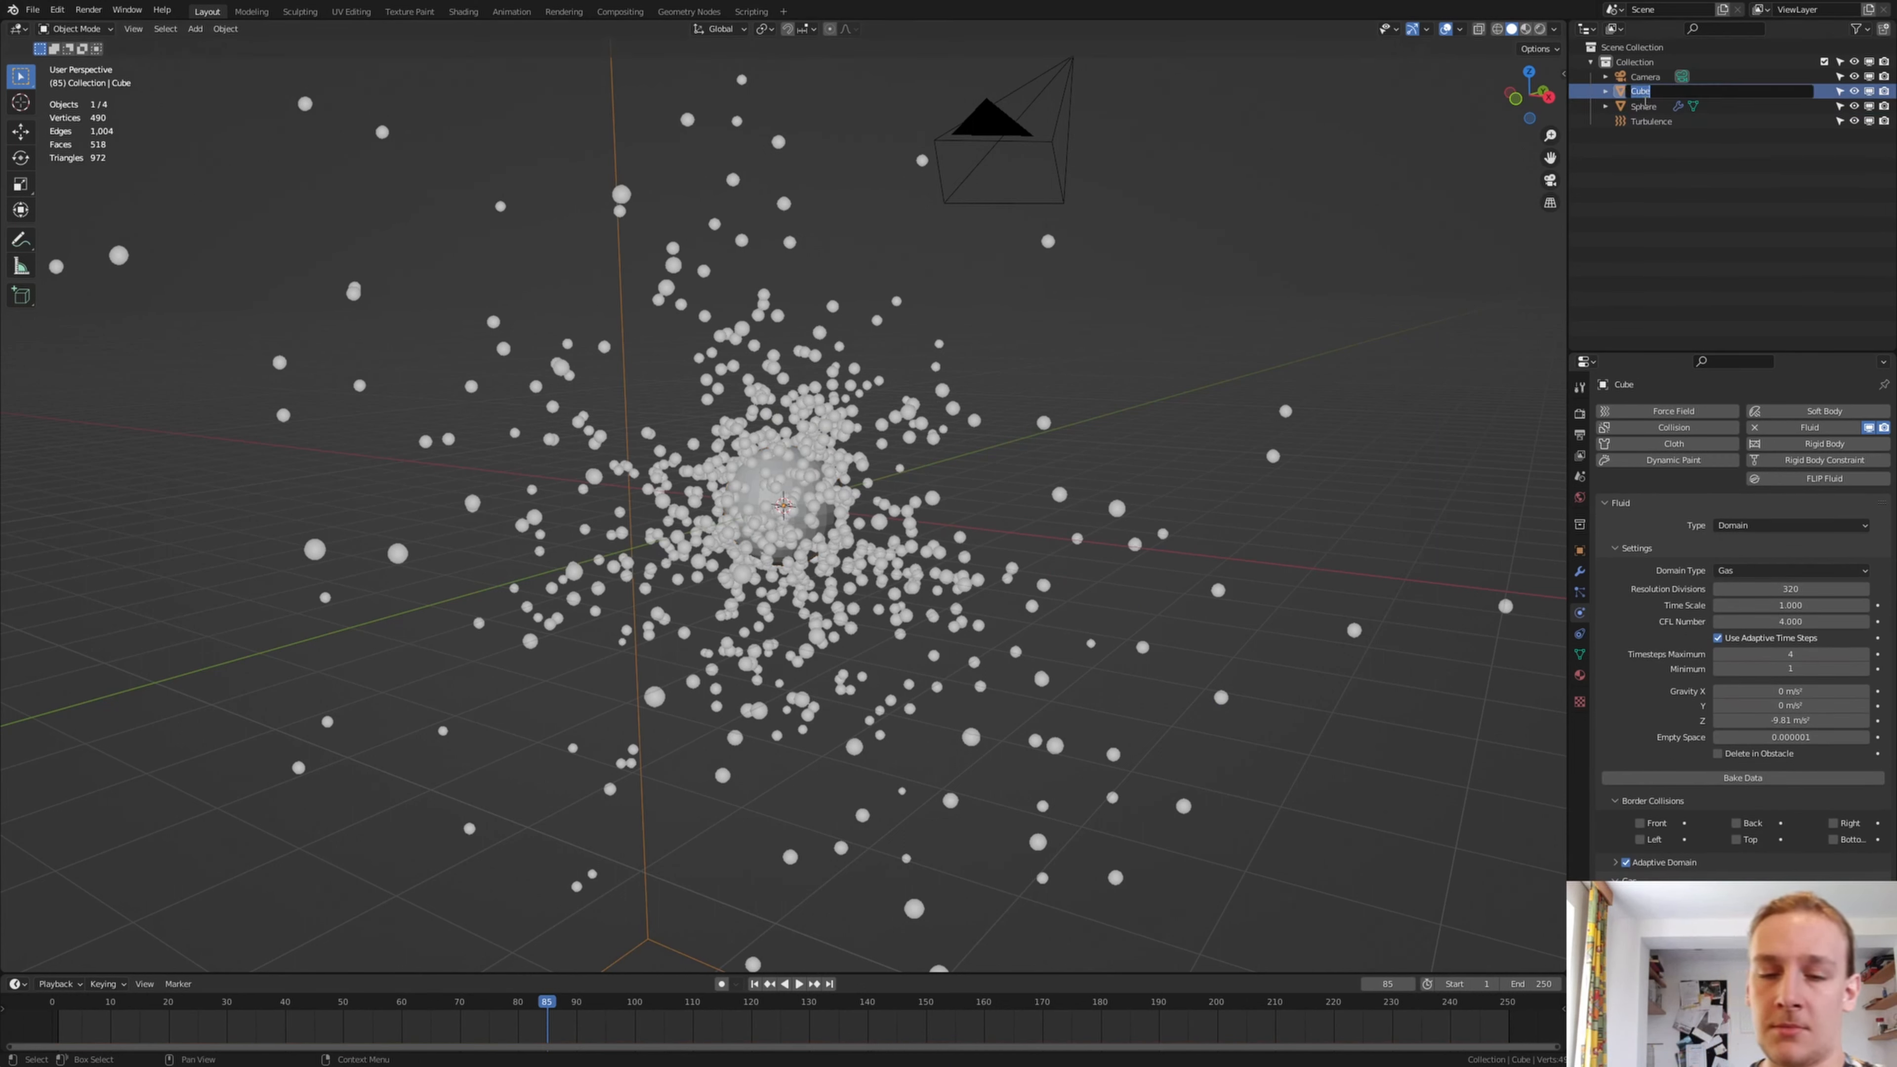
{"action": "type", "text": "omain"}
{"action": "key", "text": "Return"}
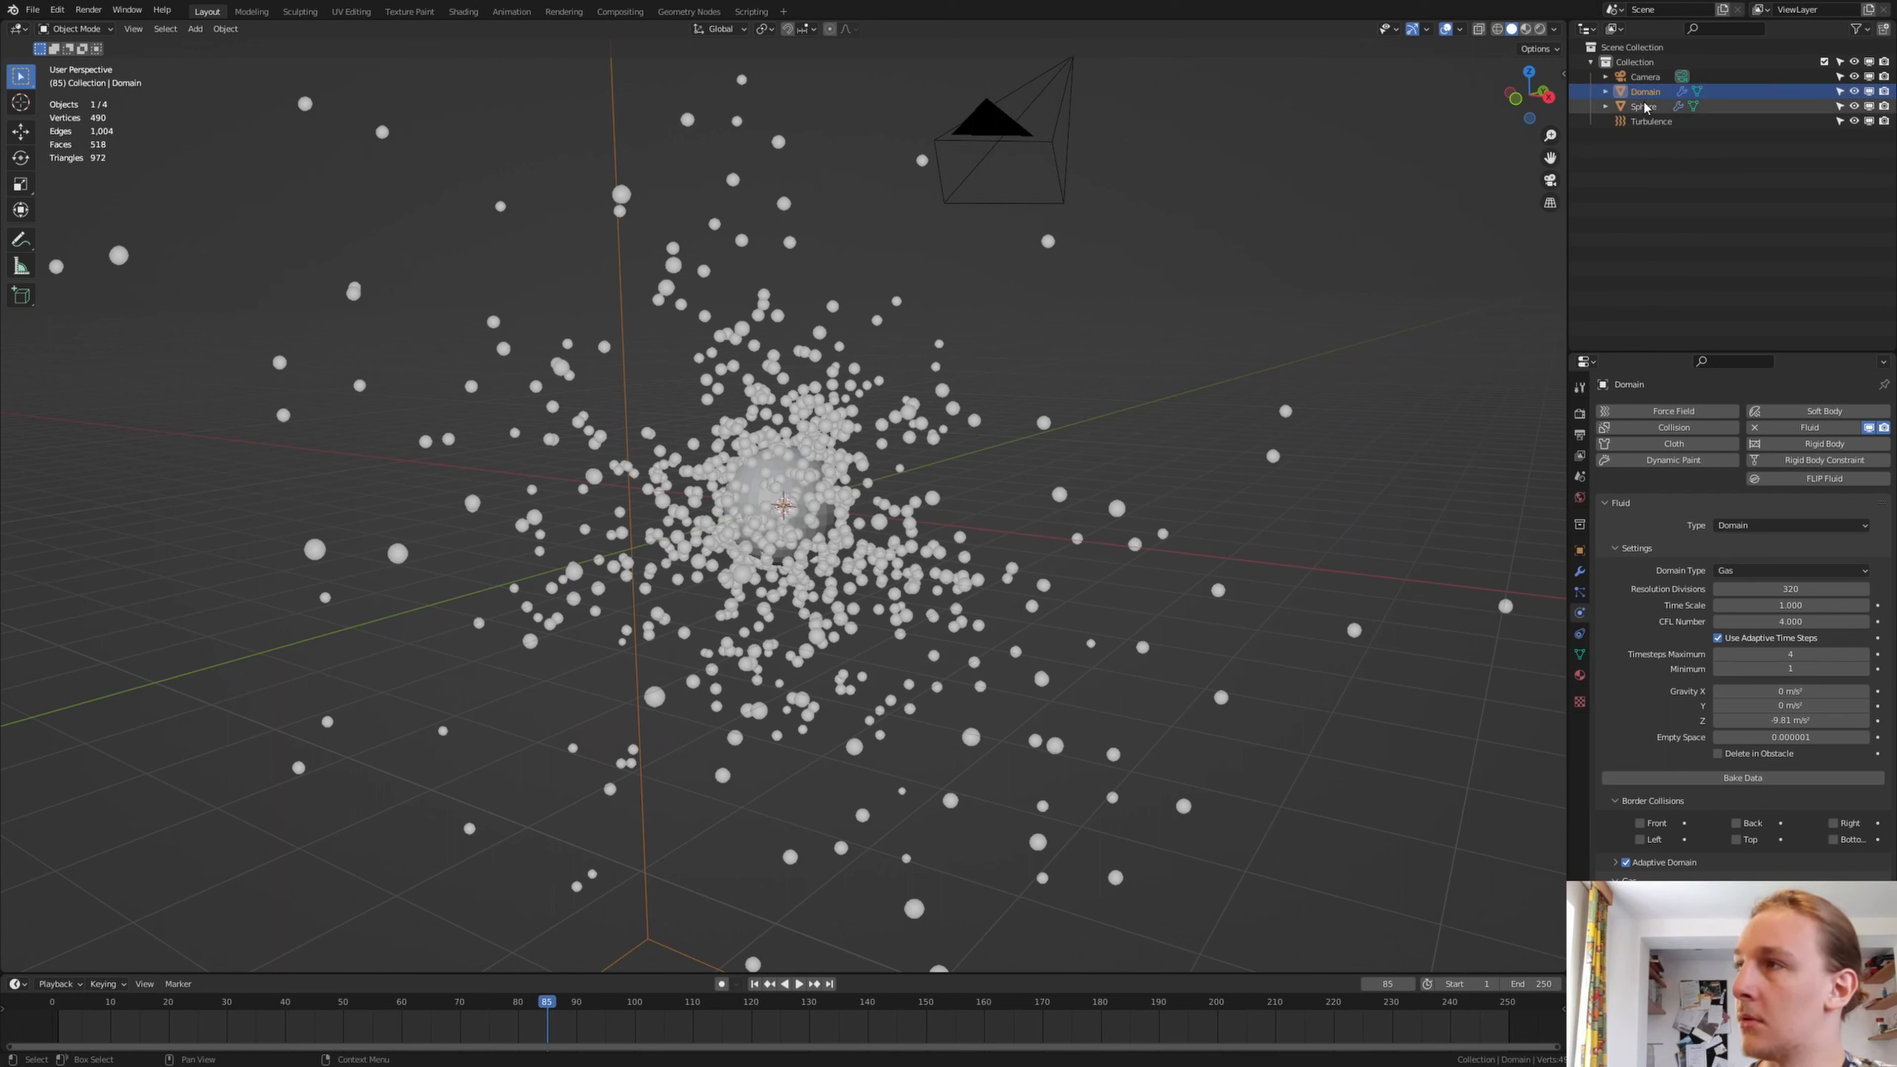
Rename the particle sphere to Emitter
{"action": "double_click", "coordinate": [1646, 106]}
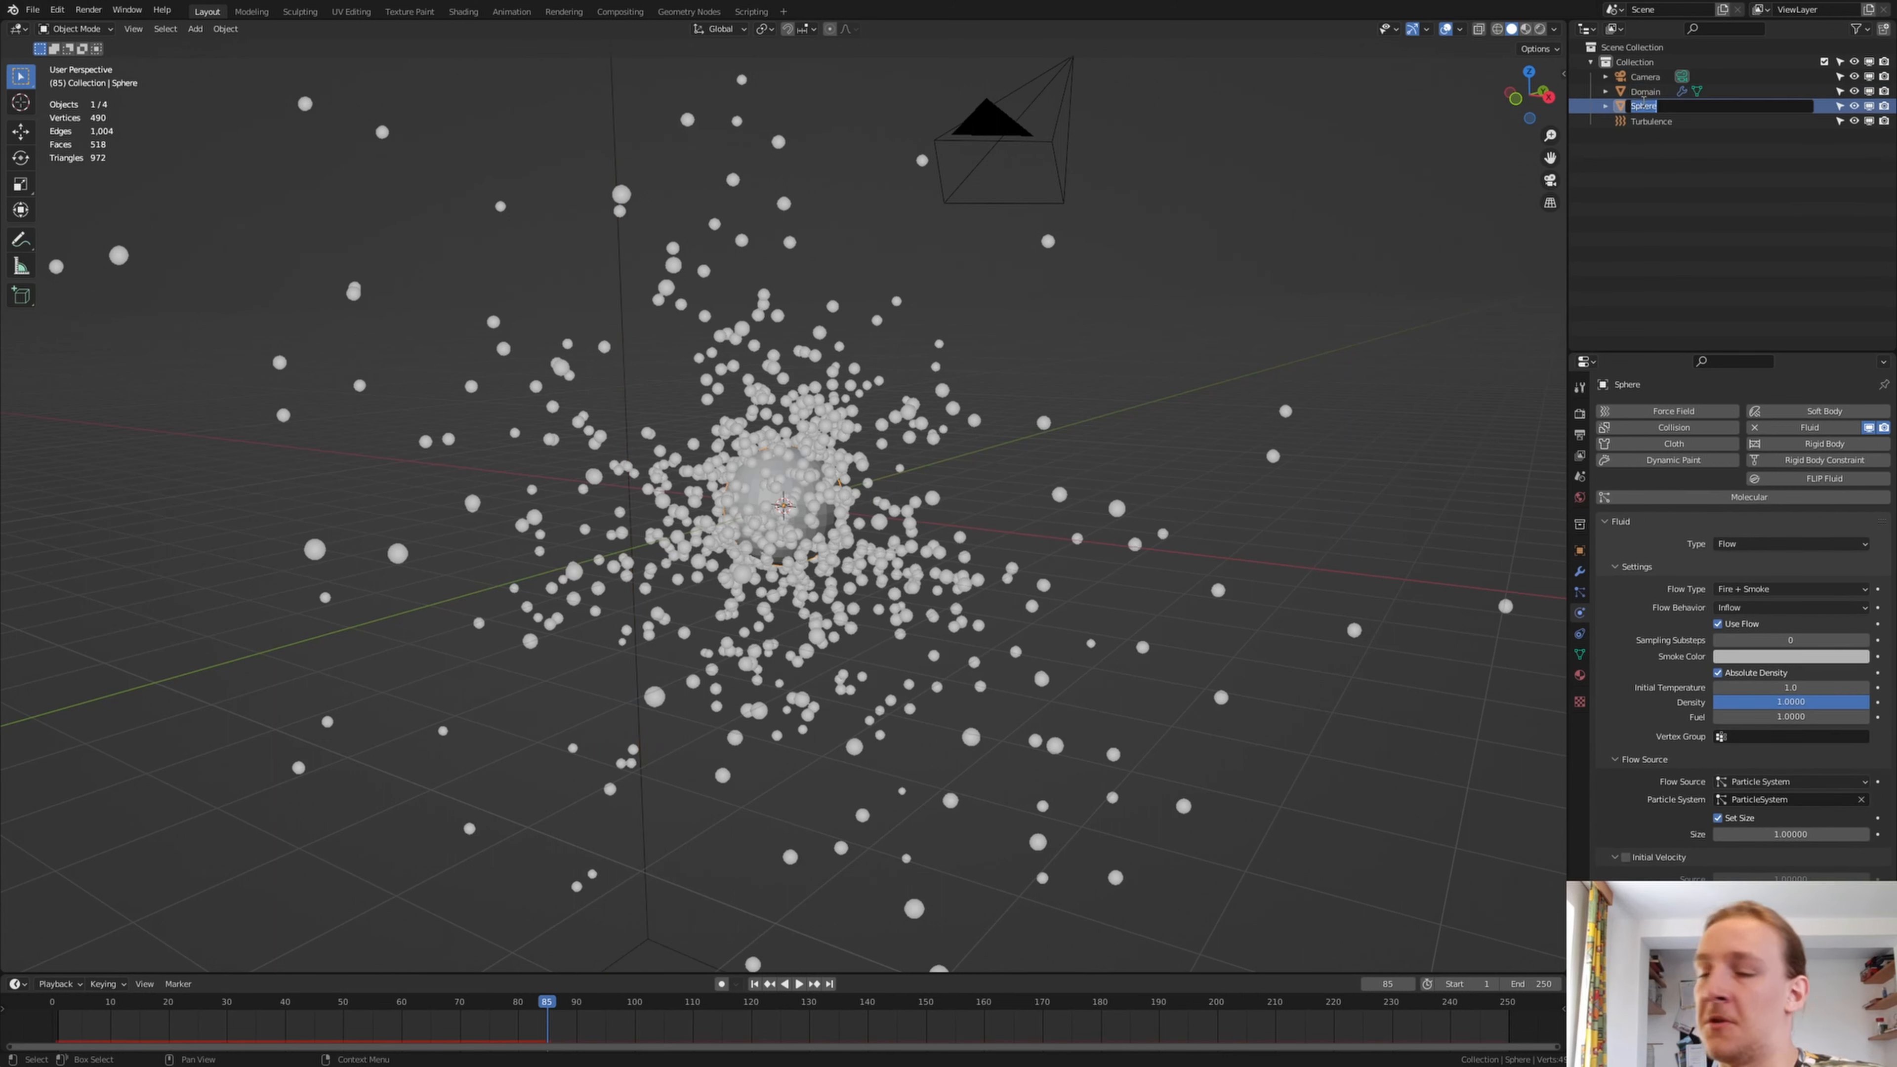
{"action": "type", "text": "Em"}
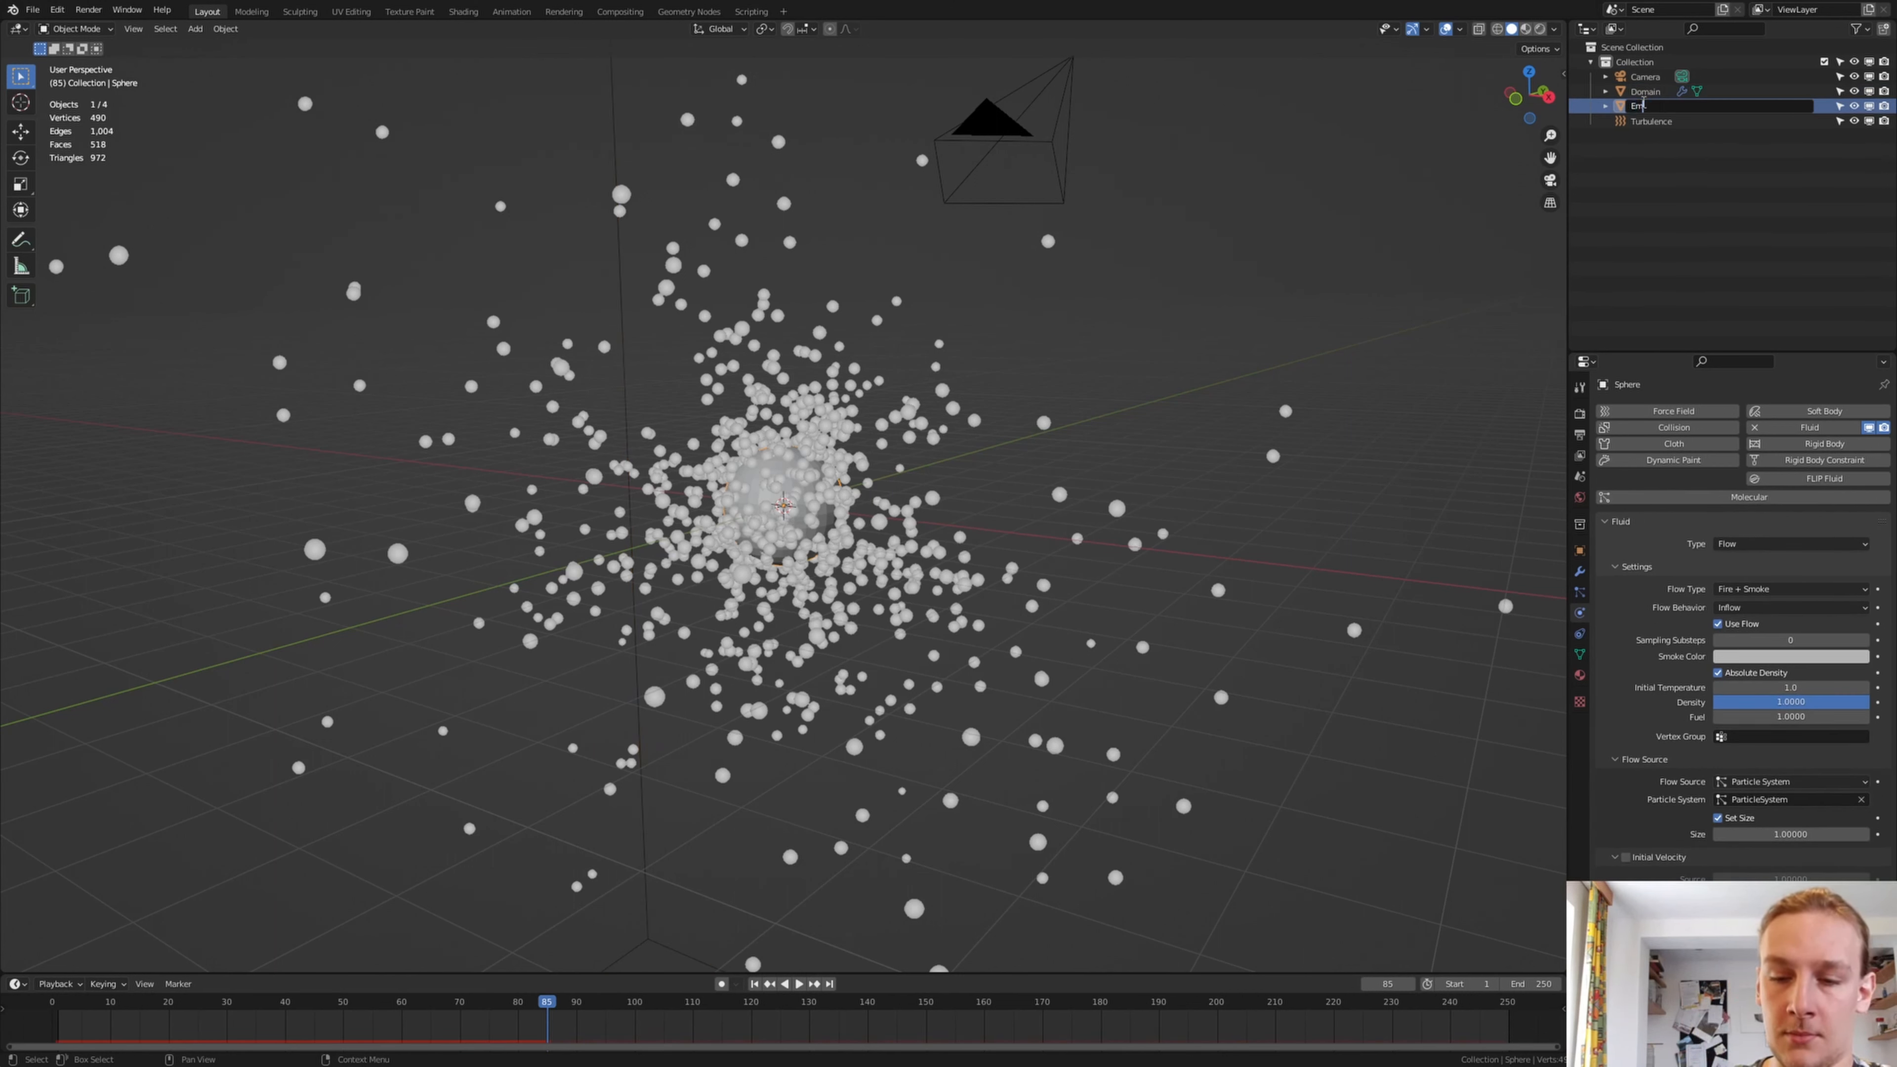
{"action": "type", "text": "itter"}
{"action": "key", "text": "Return"}
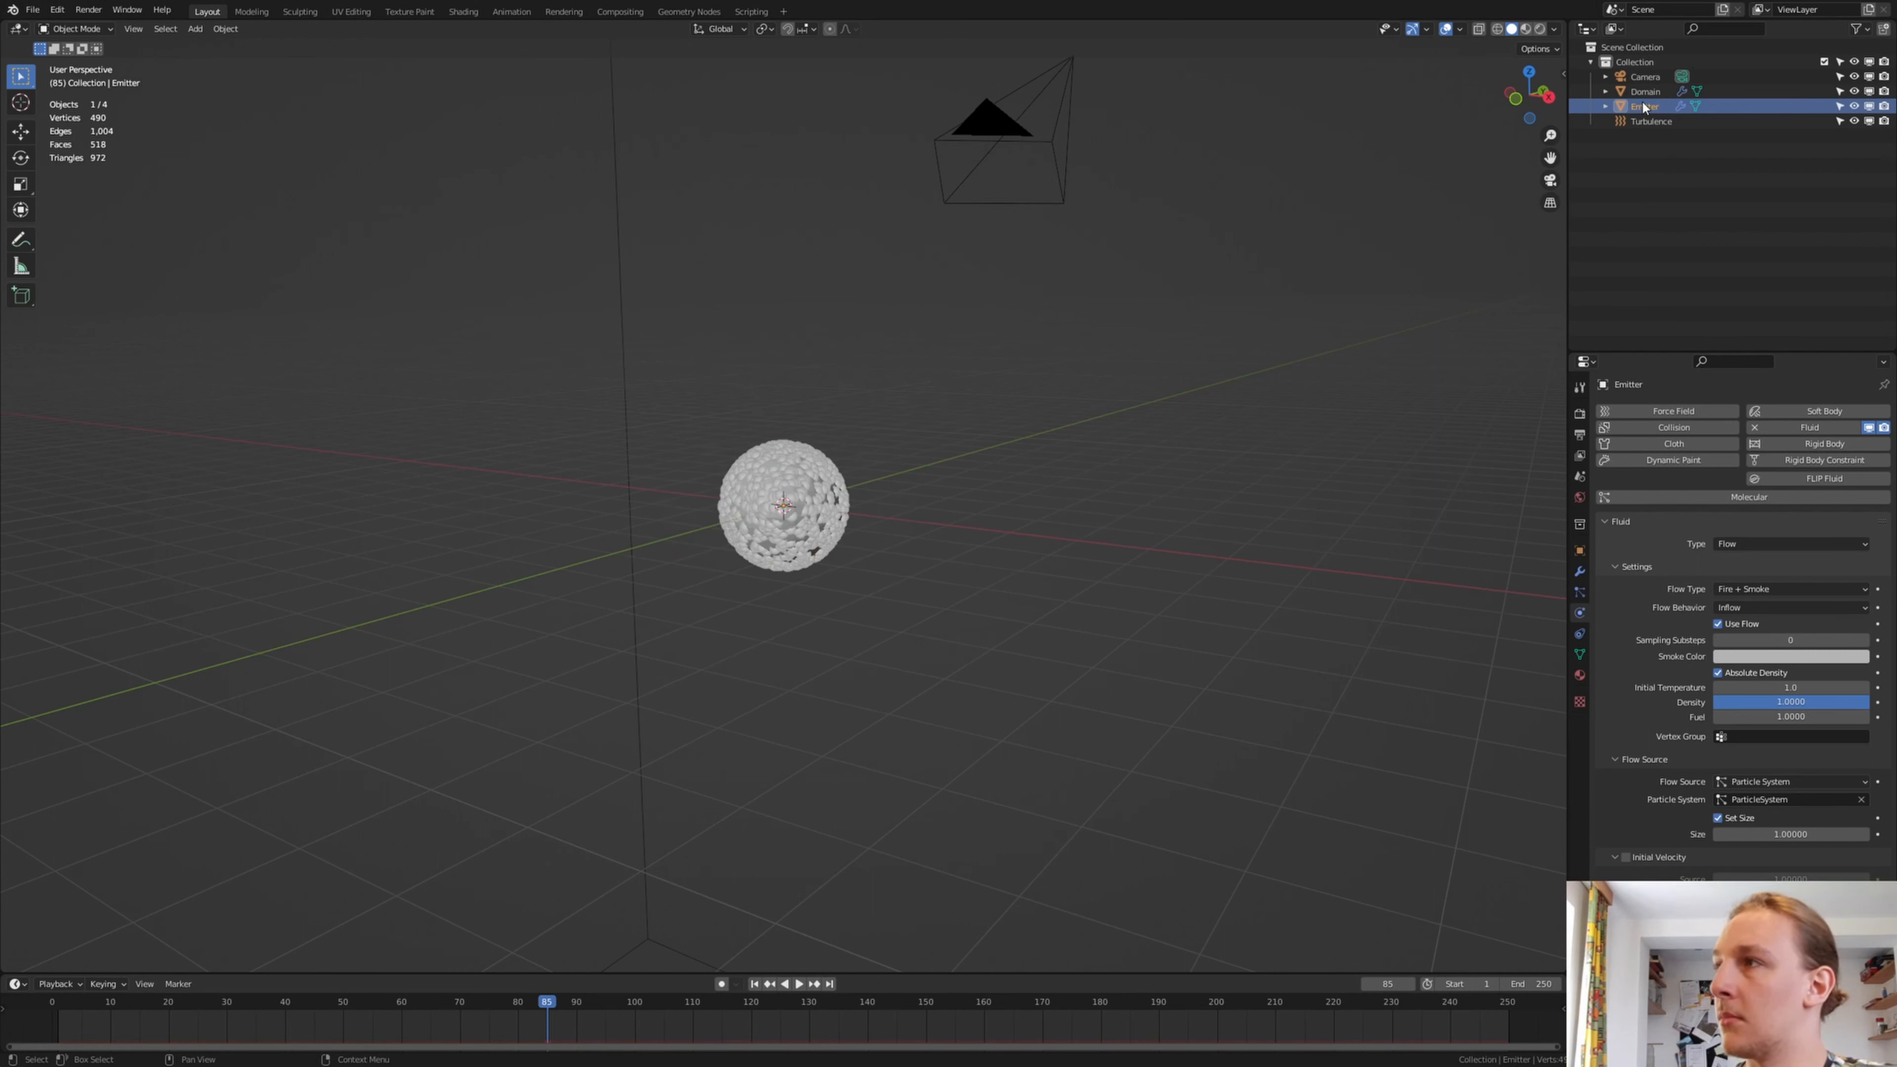
Select the Domain object, review its gas and cache settings, and bake the fluid data
{"action": "left_click", "coordinate": [1652, 92]}
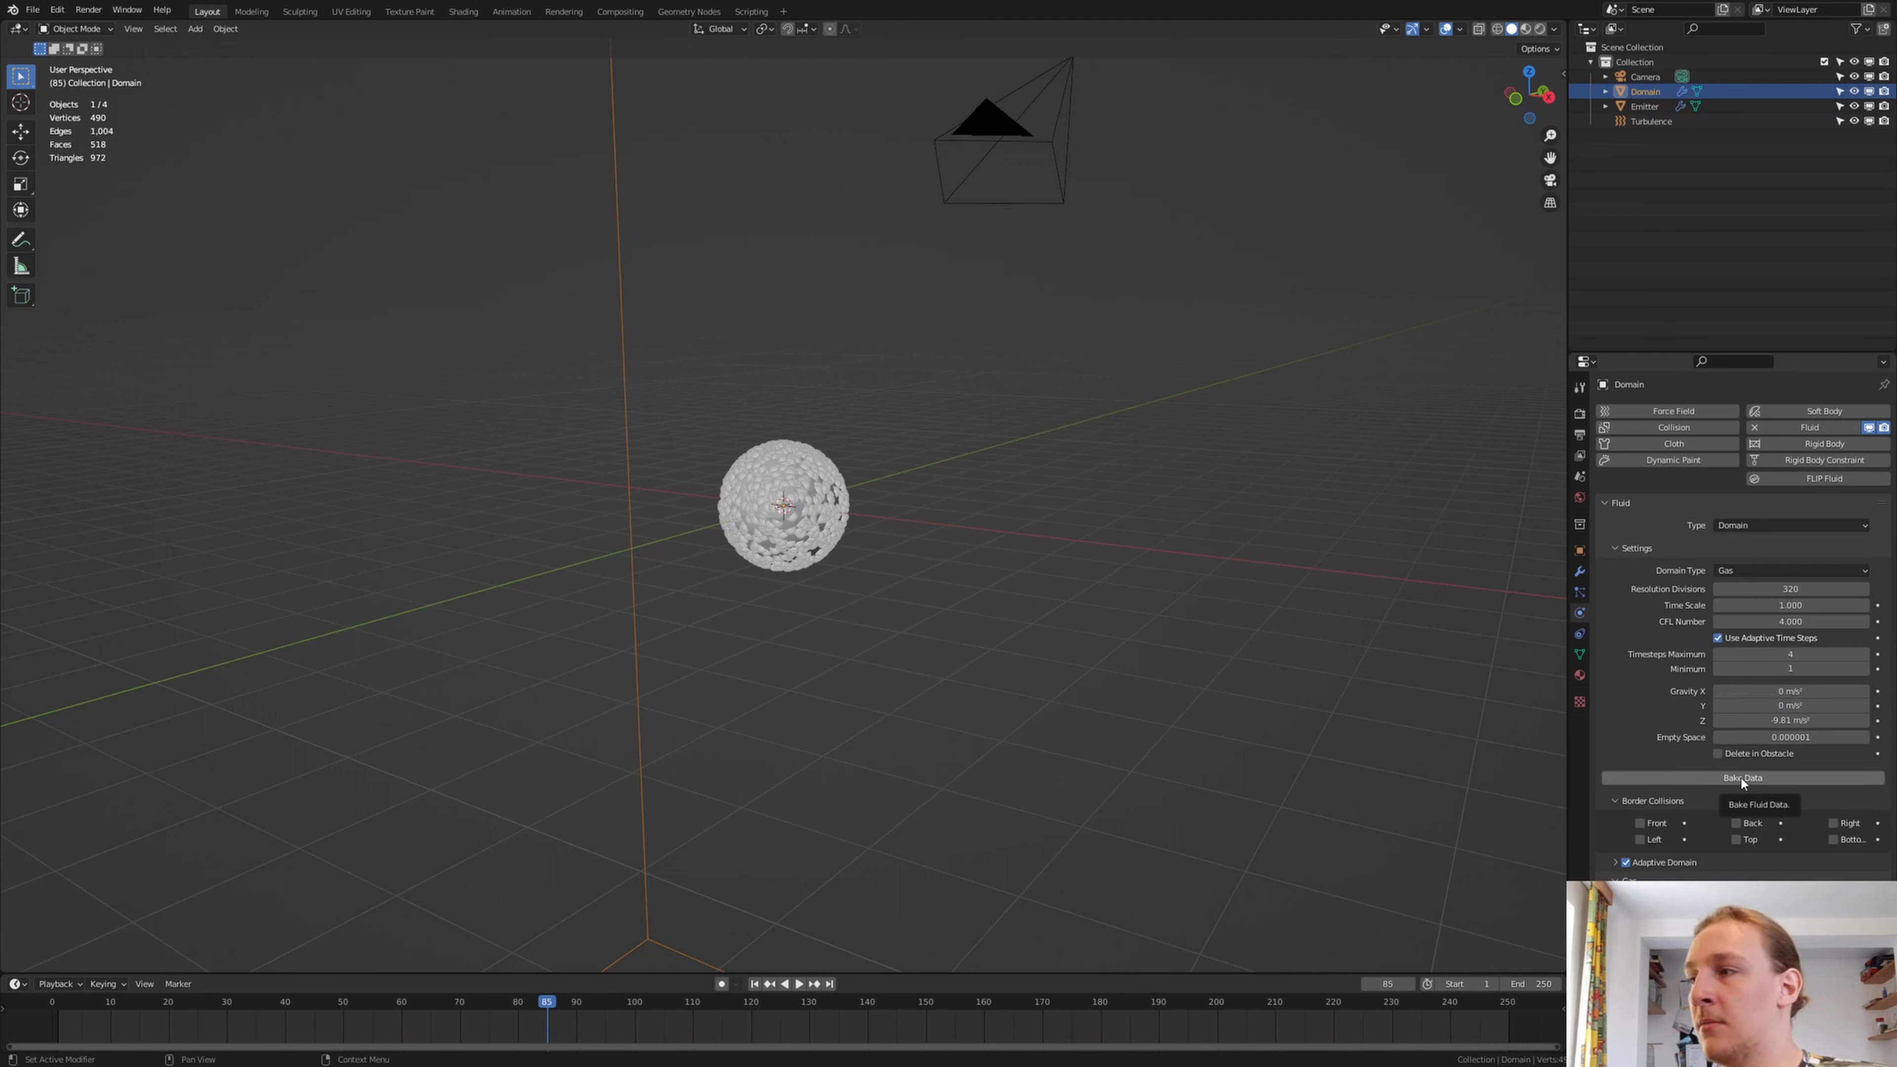
{"action": "scroll", "coordinate": [1742, 779], "scroll_direction": "down", "scroll_amount": 5}
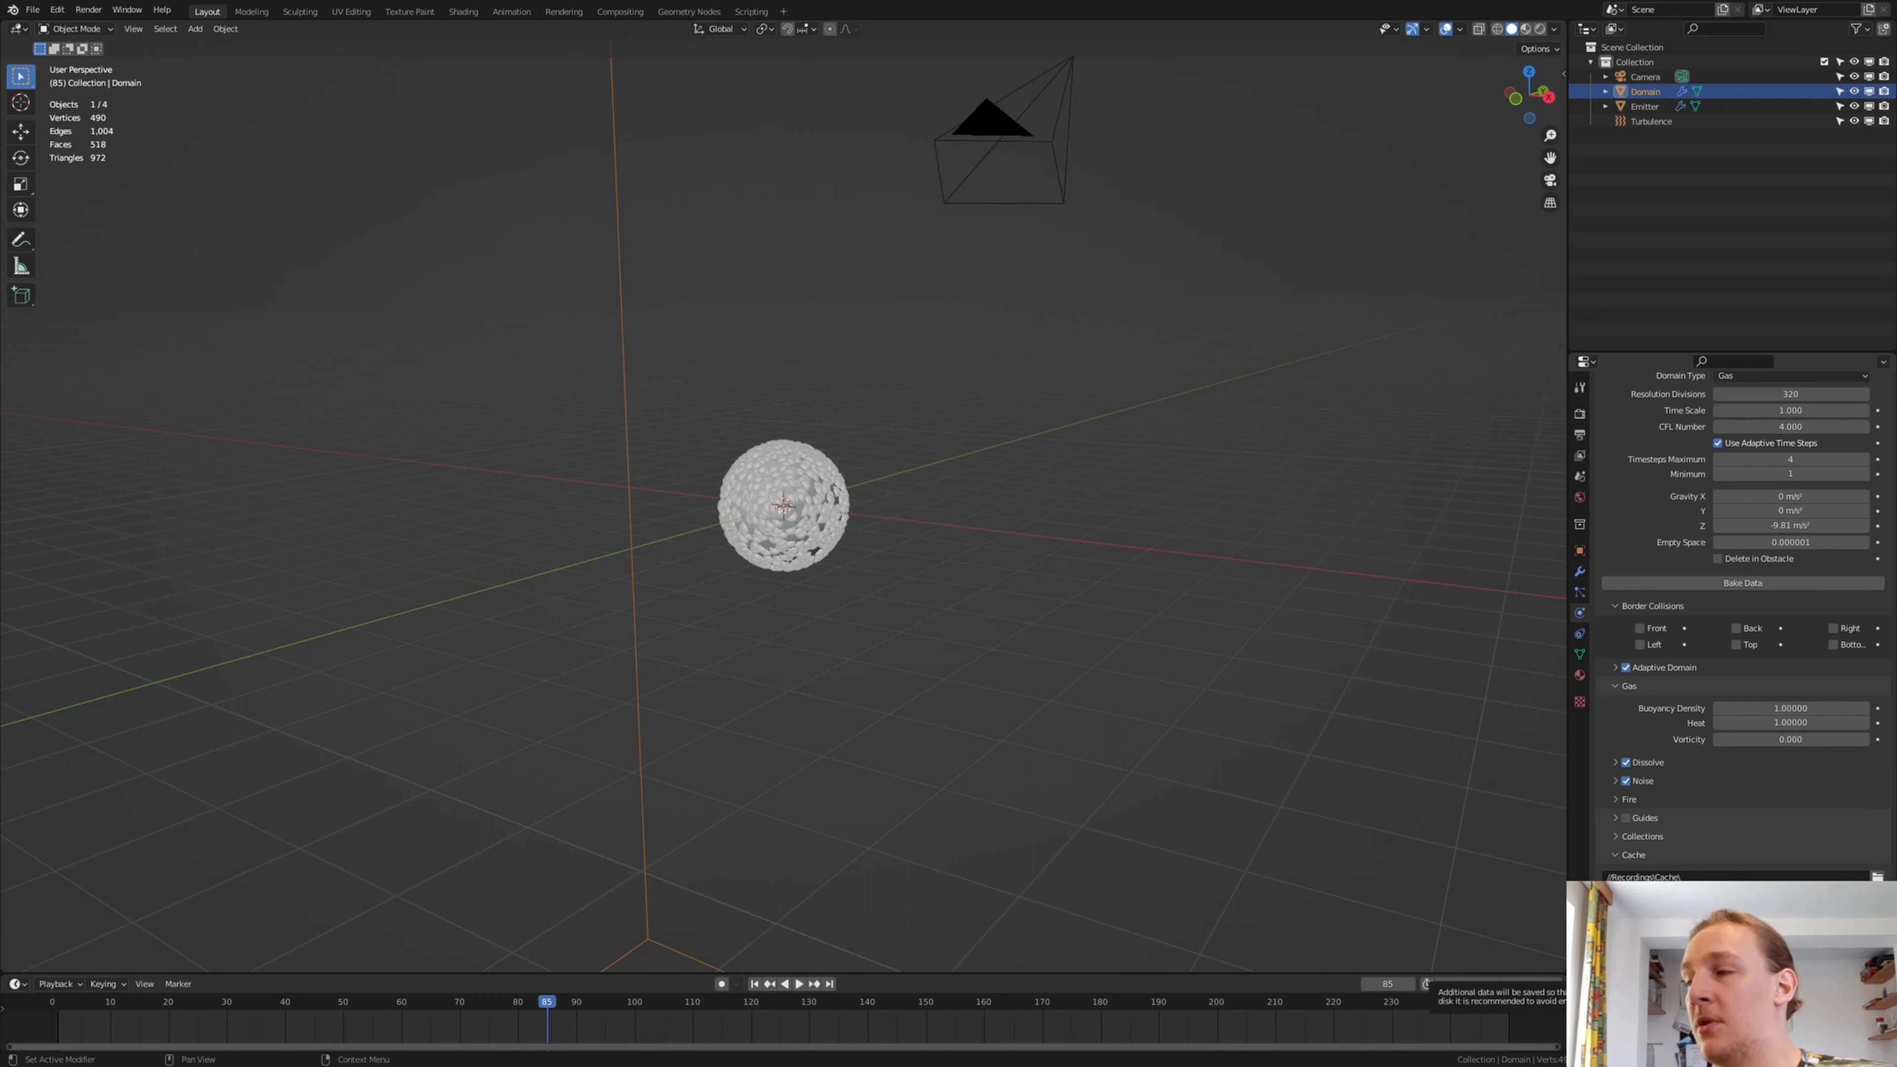
{"action": "scroll", "coordinate": [1766, 776], "scroll_direction": "up", "scroll_amount": 6}
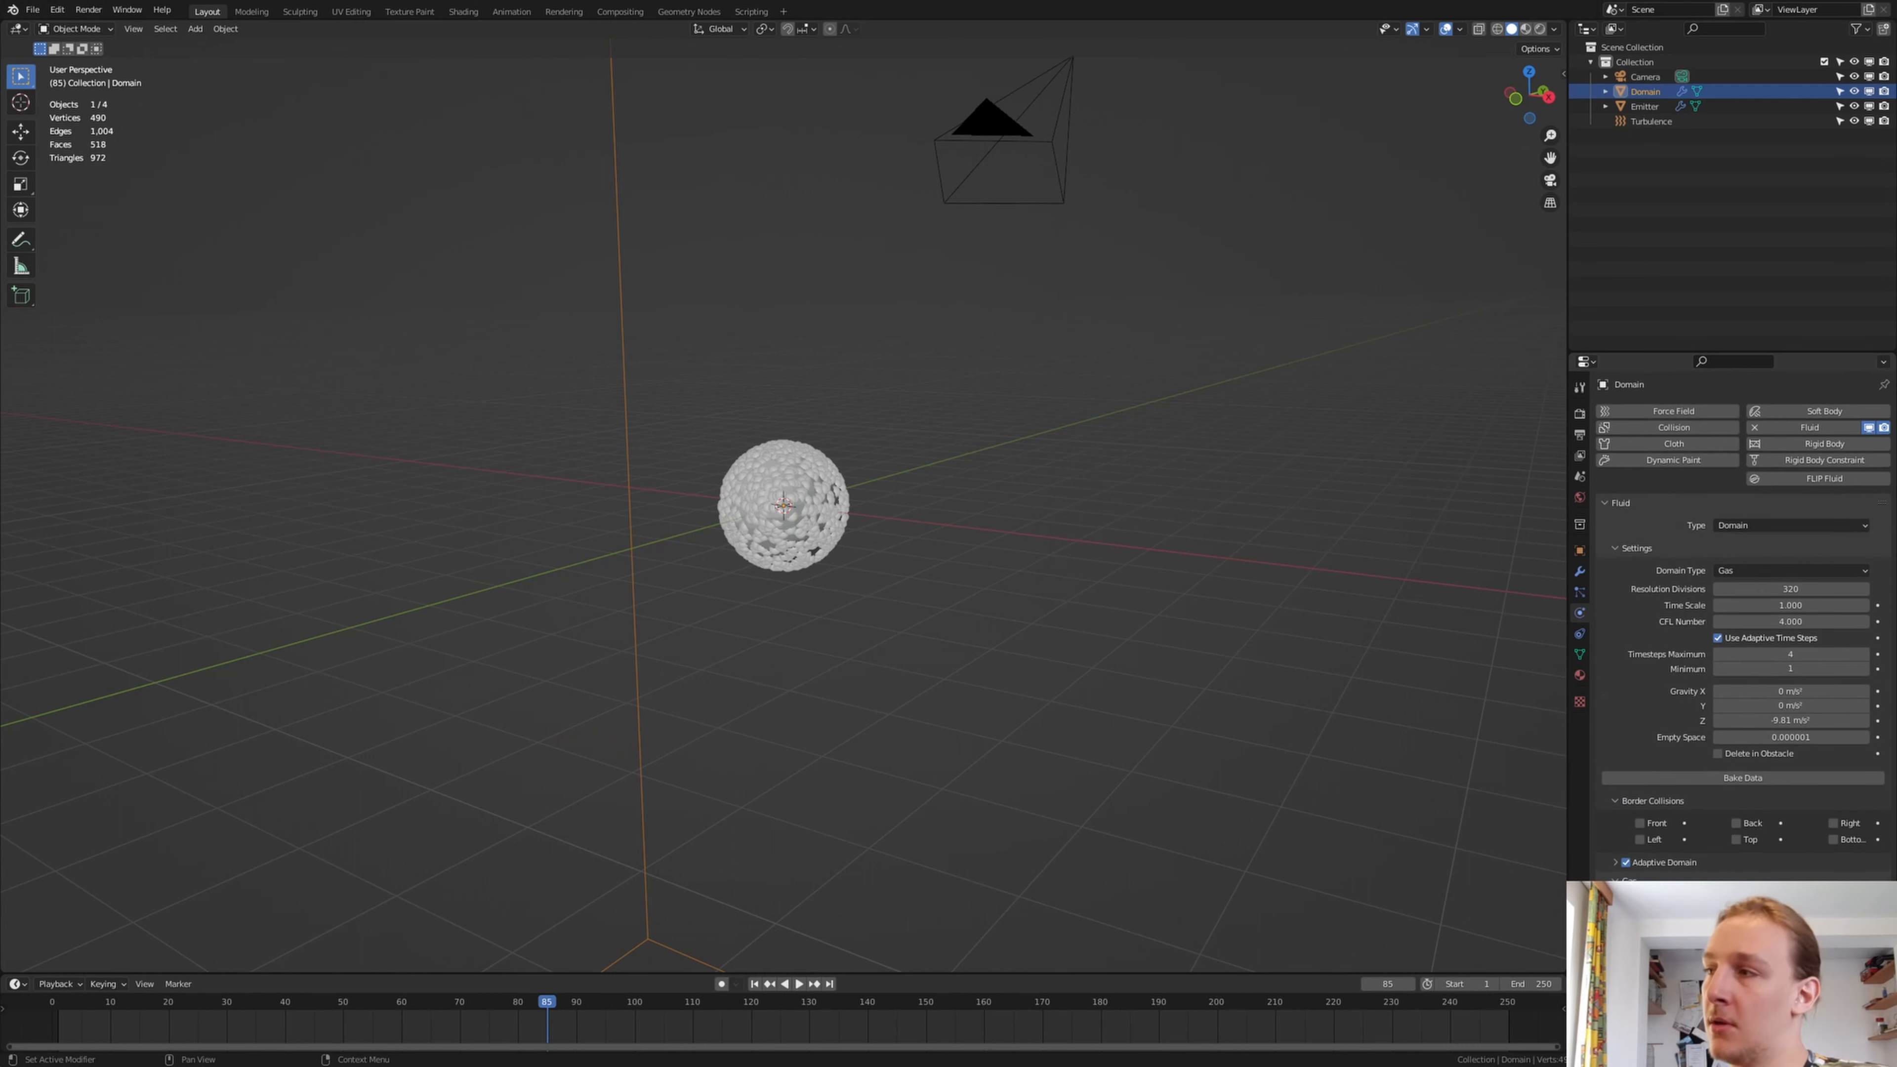
{"action": "left_click", "coordinate": [1766, 776]}
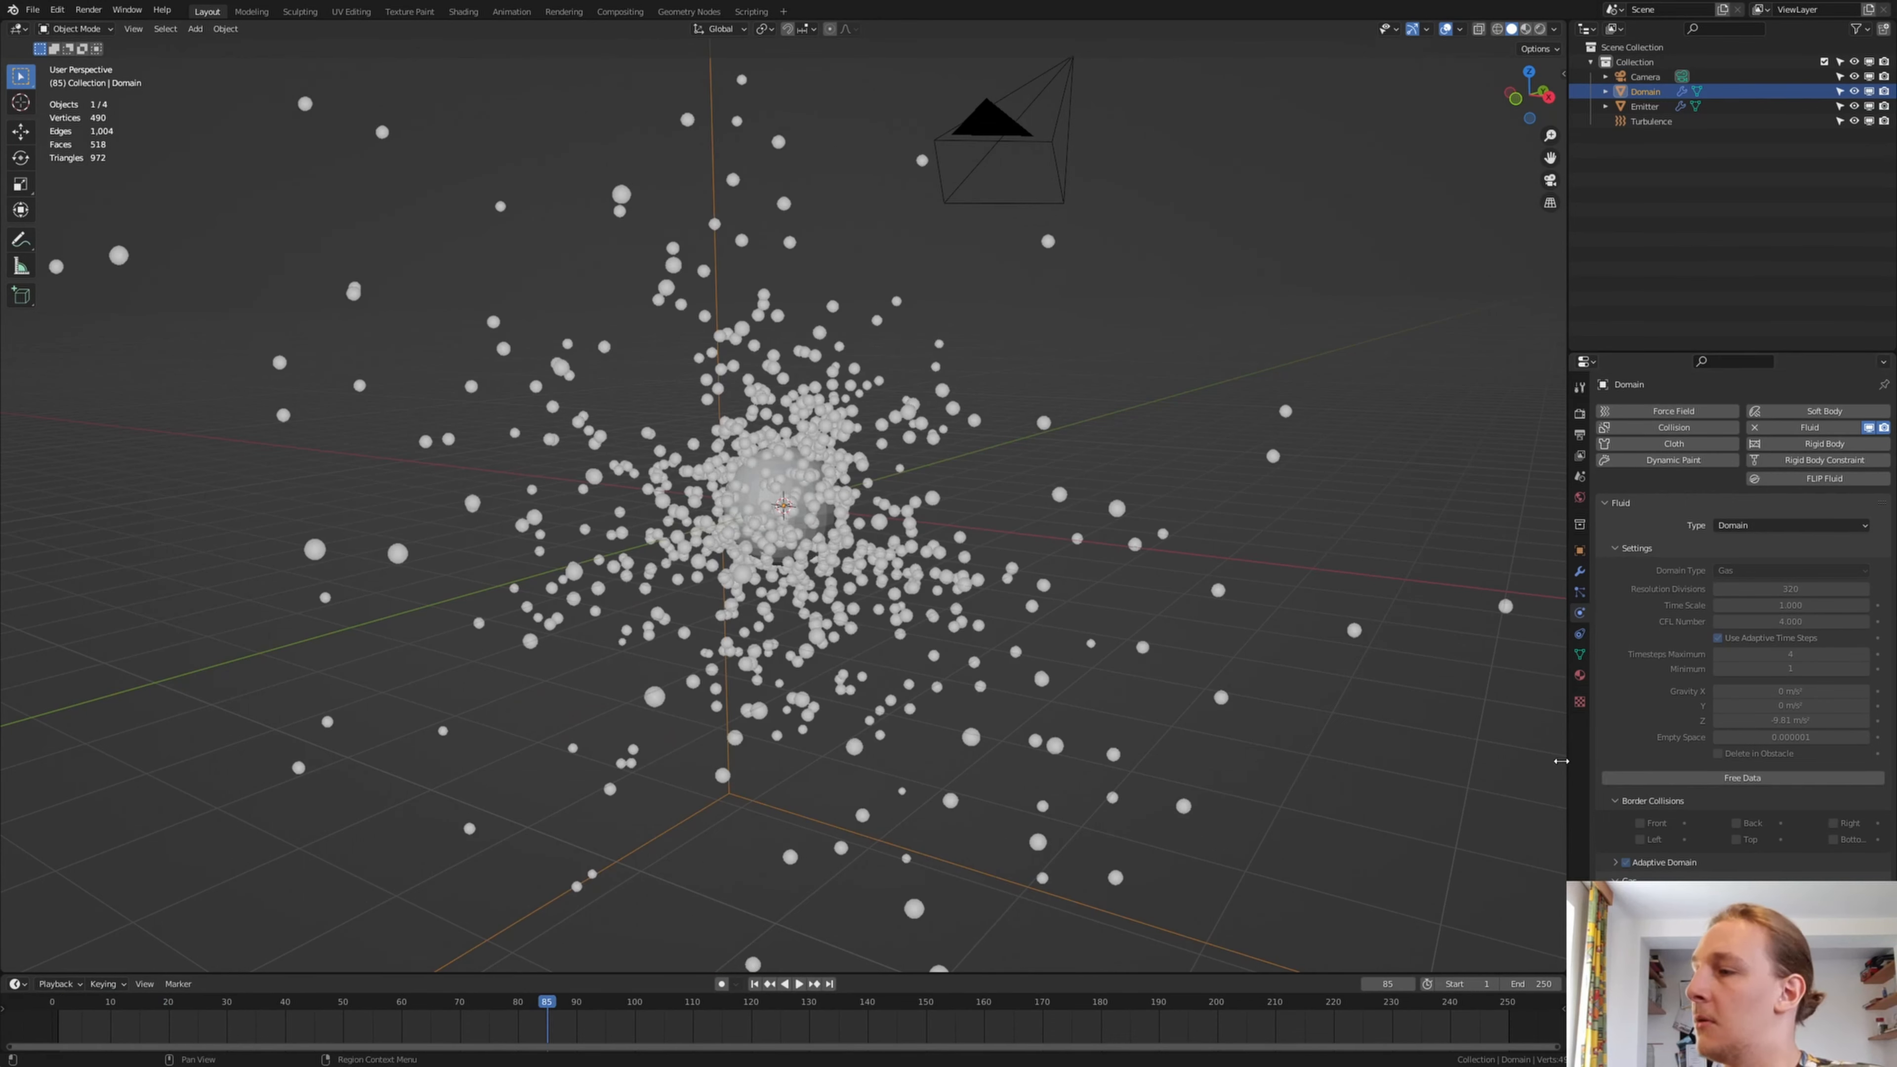
Expand the domain's Noise settings and bake the noise
{"action": "scroll", "coordinate": [1741, 635], "scroll_direction": "down", "scroll_amount": 1}
{"action": "scroll", "coordinate": [1741, 635], "scroll_direction": "down", "scroll_amount": 2}
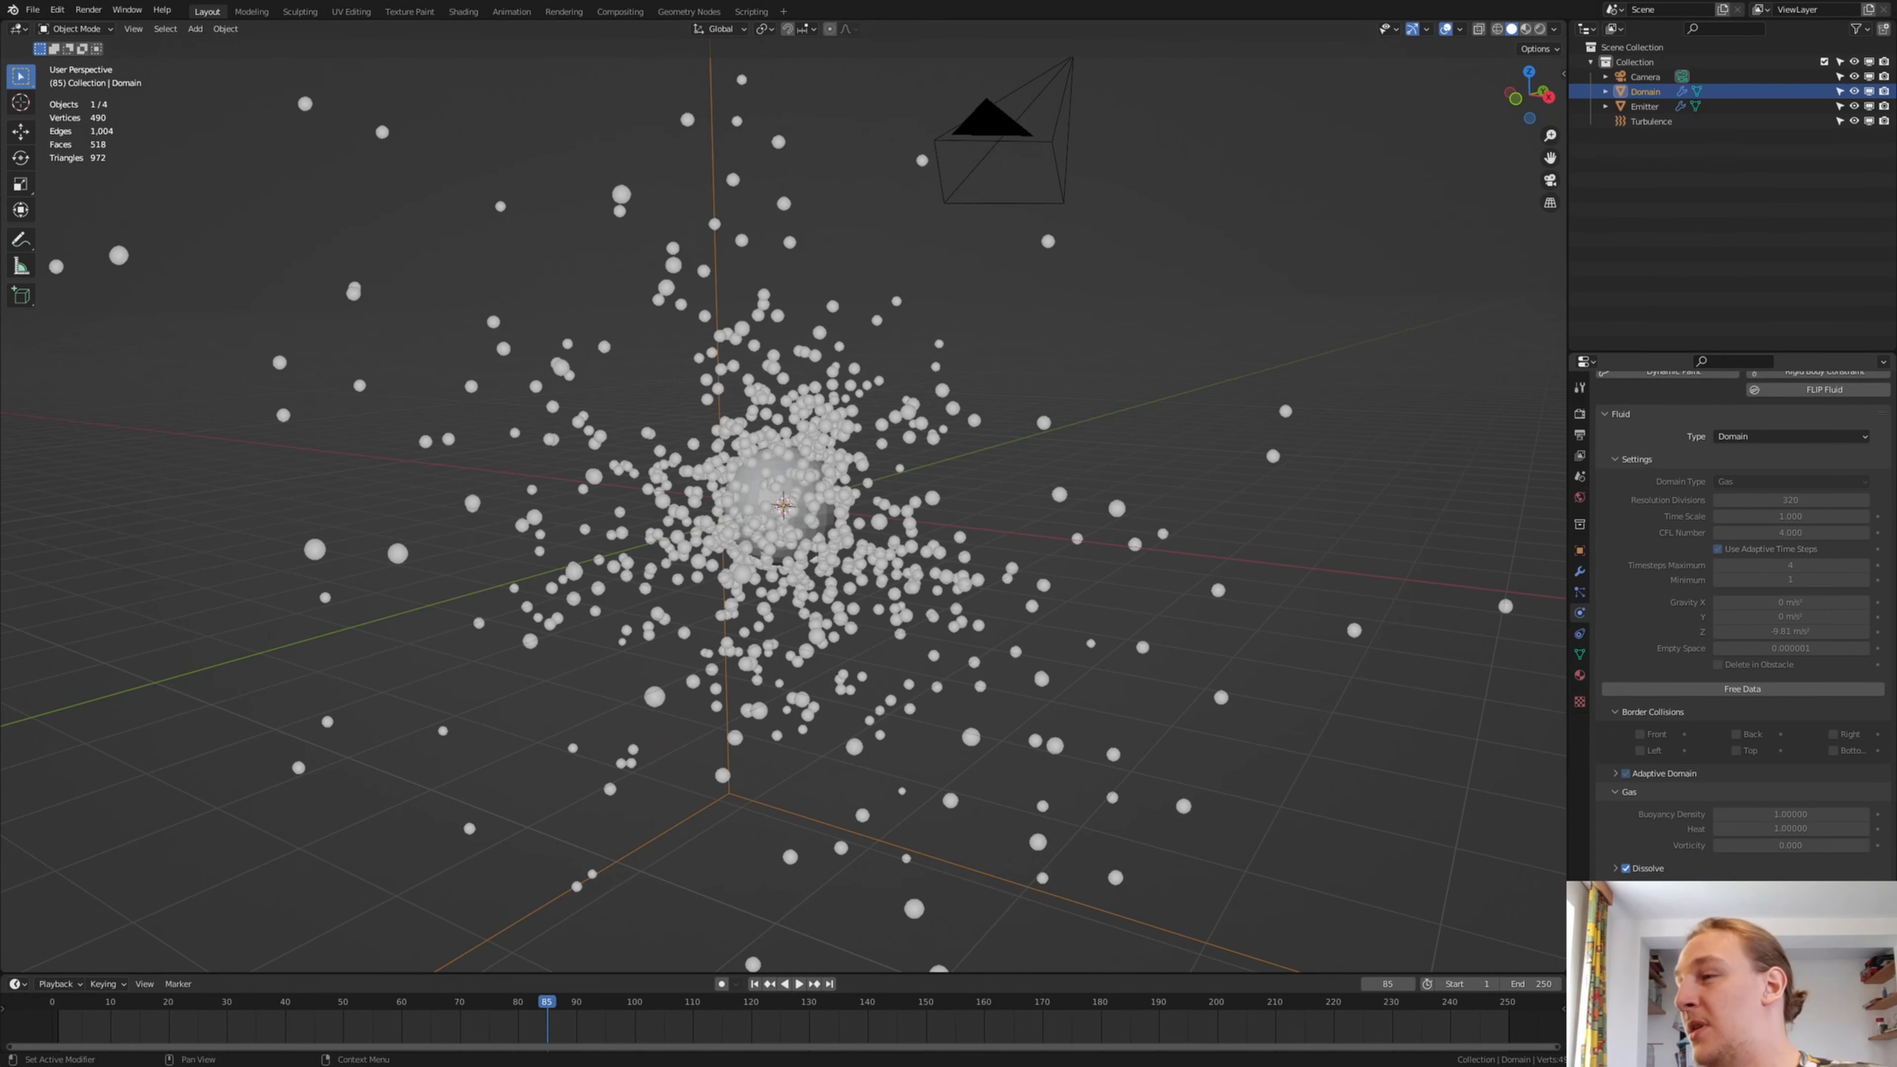
{"action": "scroll", "coordinate": [1741, 635], "scroll_direction": "down", "scroll_amount": 2}
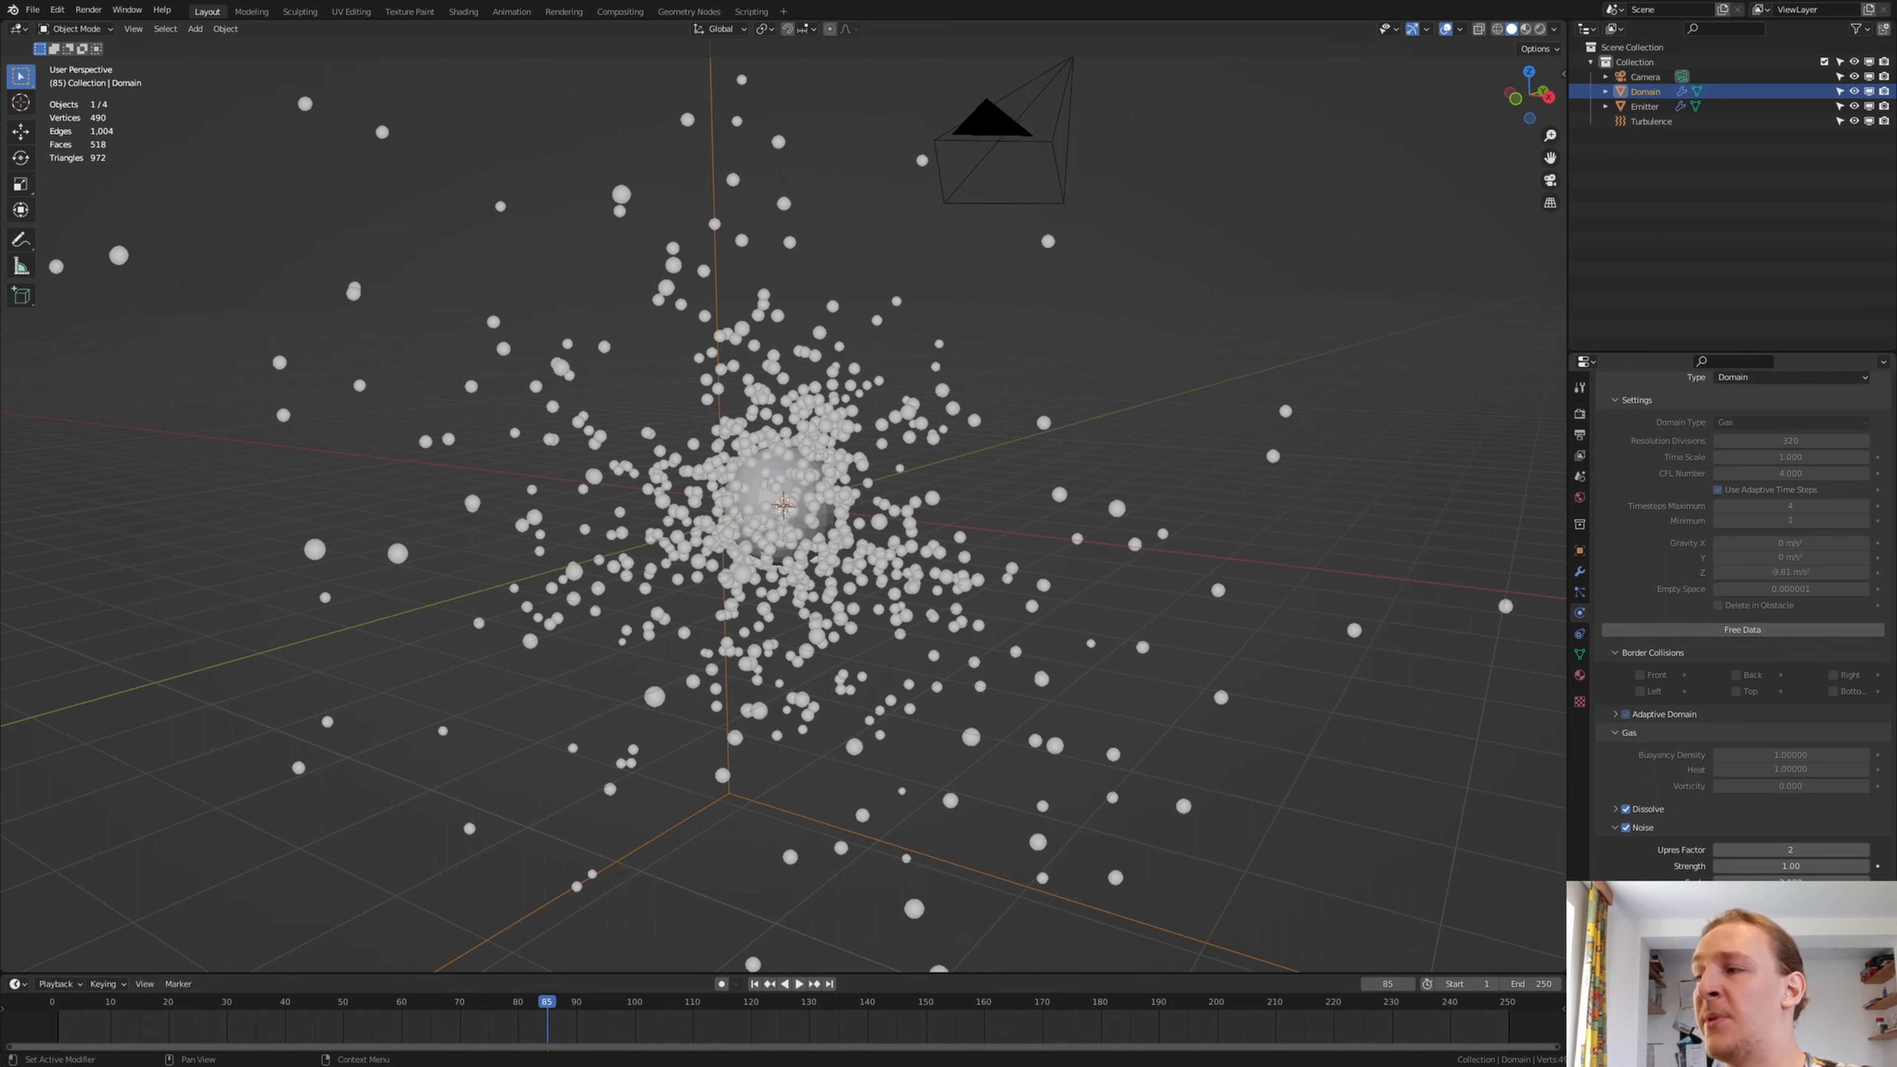
{"action": "left_click", "coordinate": [1743, 922]}
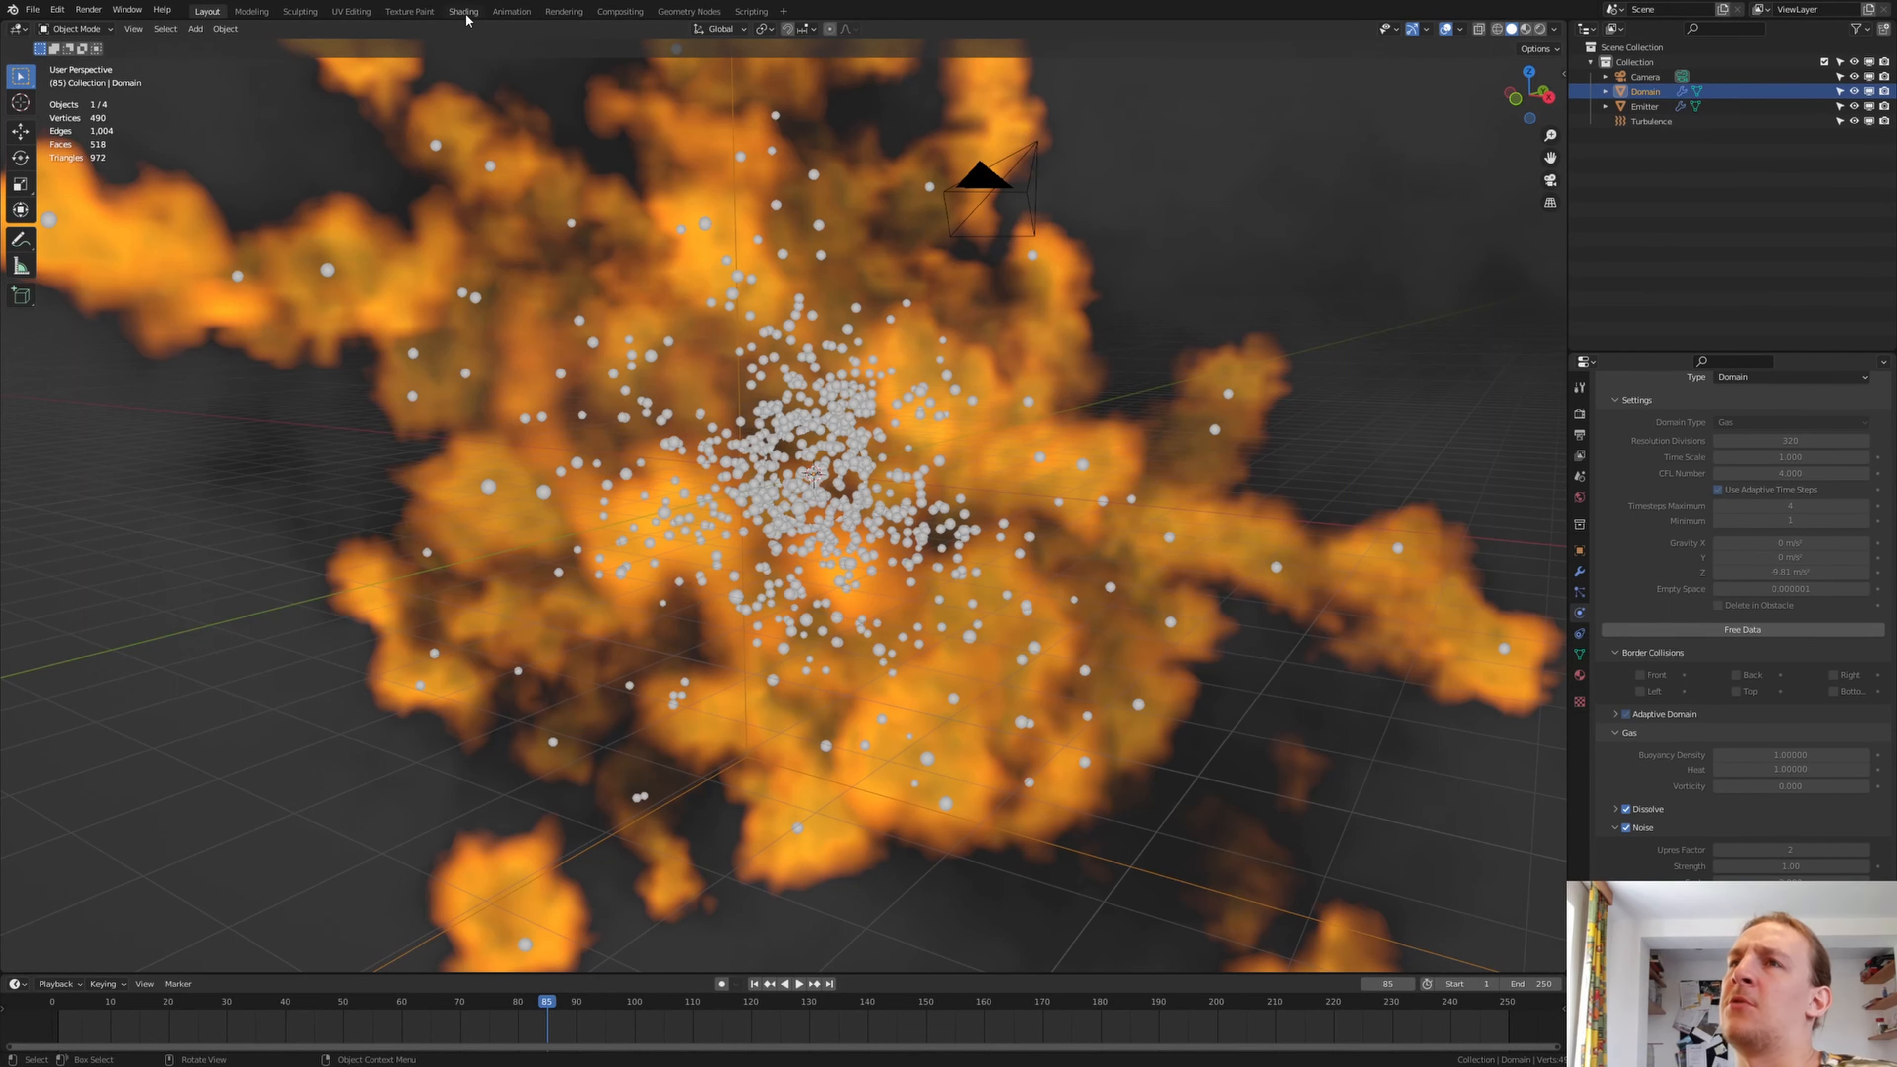
Switch to the Shading workspace with a rendered viewport and set the world background color to black
{"action": "left_click", "coordinate": [463, 11]}
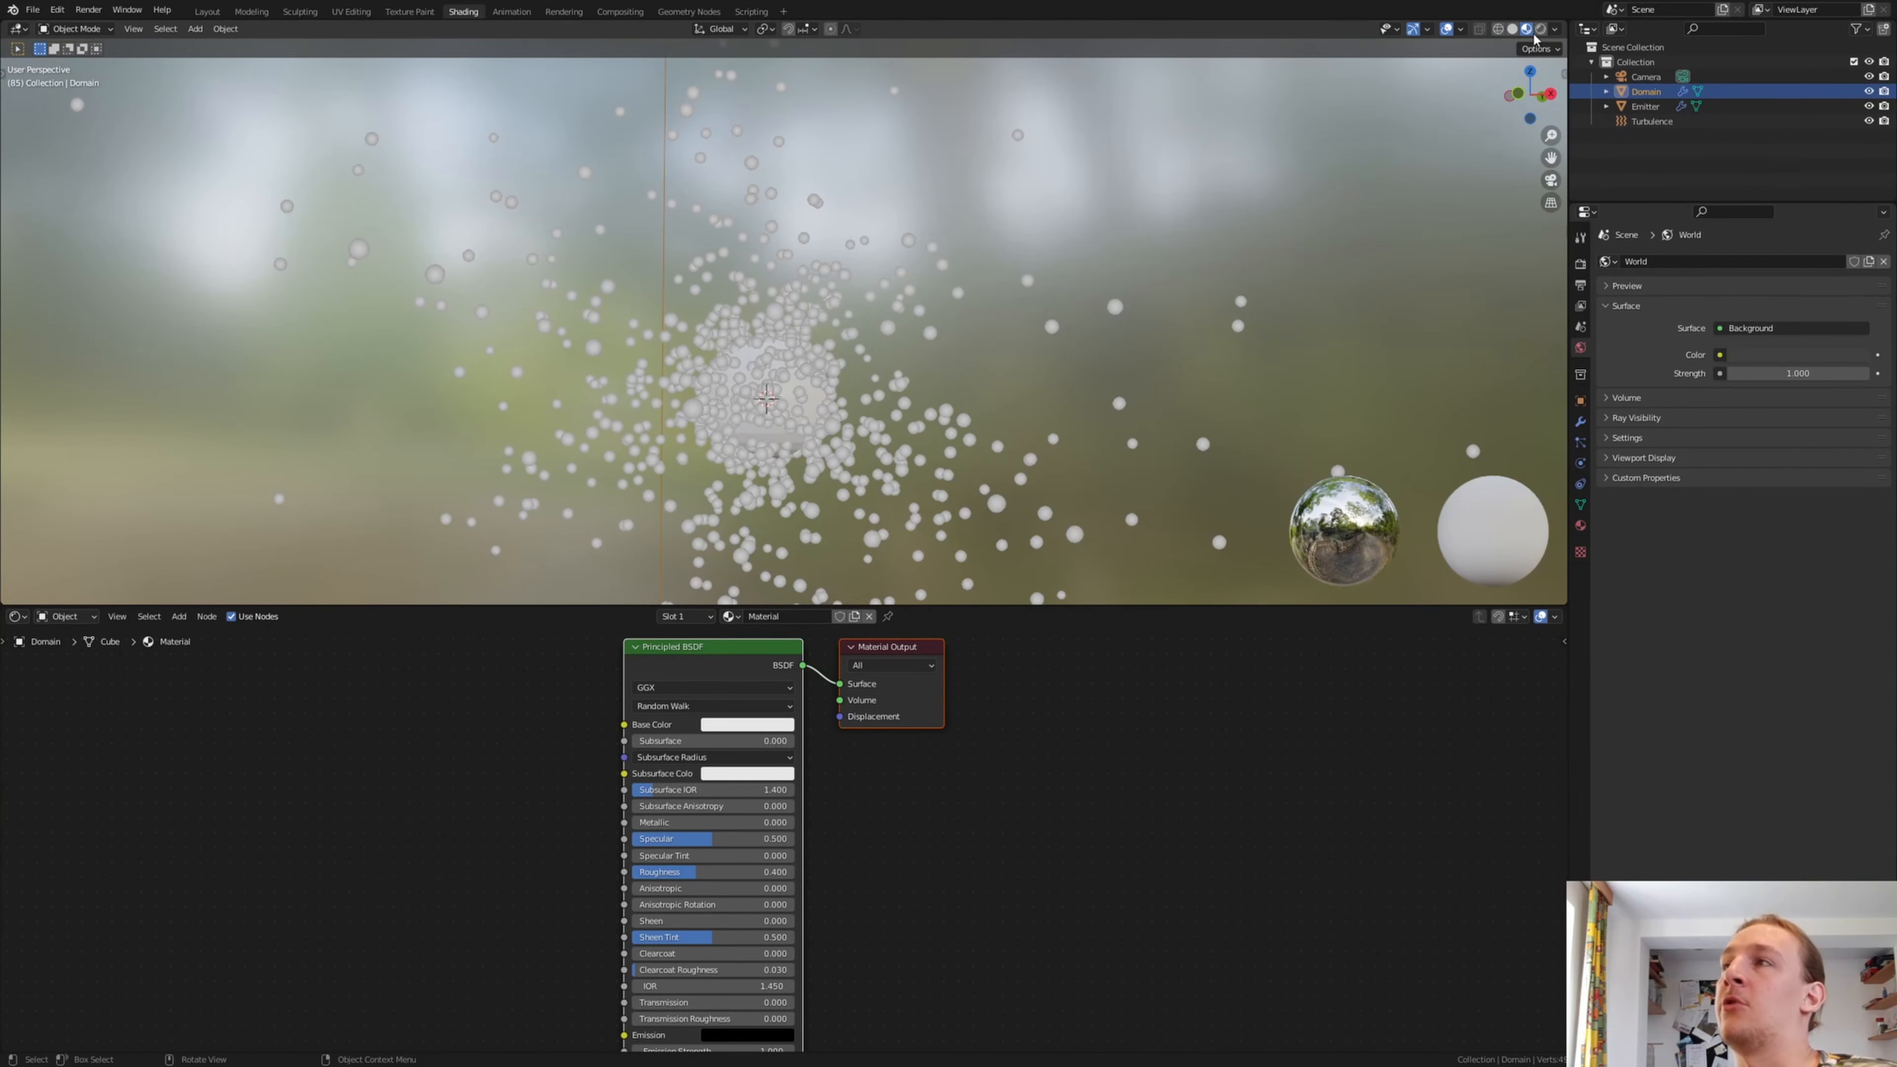
{"action": "left_click", "coordinate": [1541, 31]}
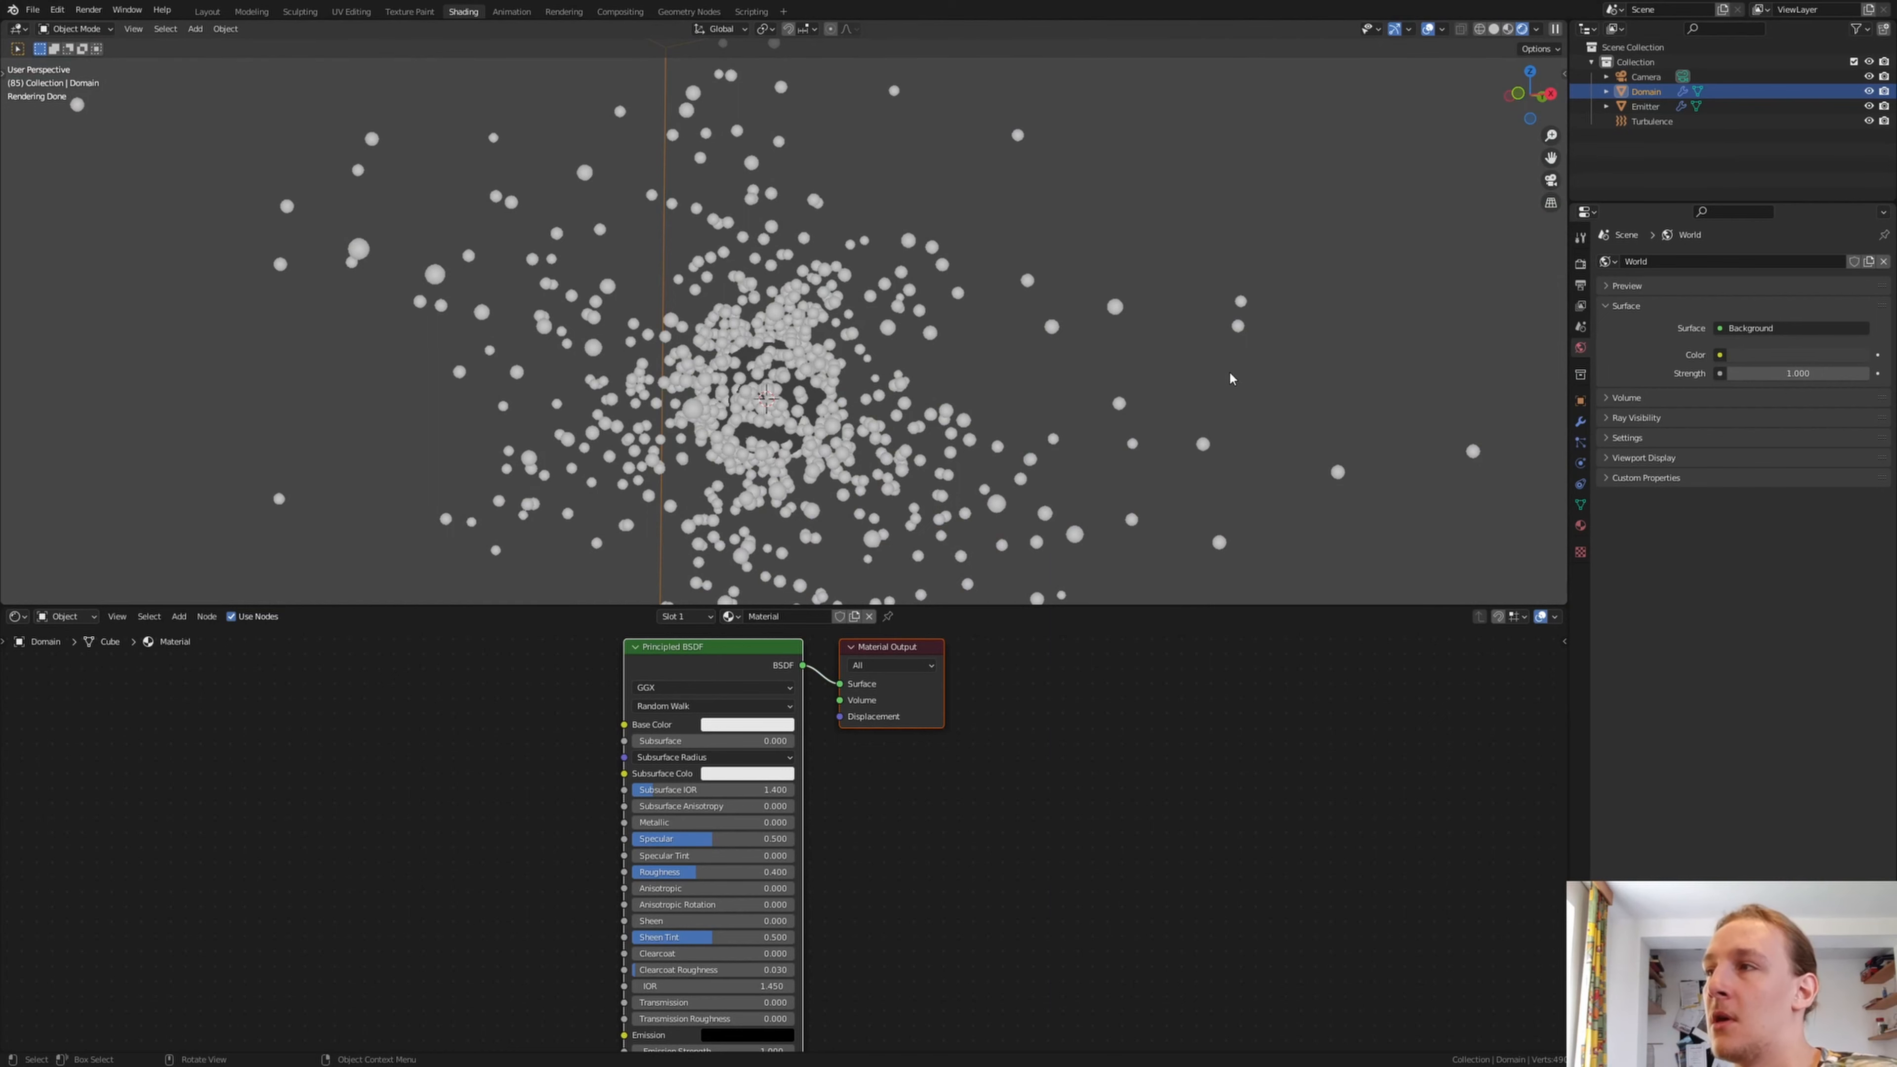
{"action": "left_click", "coordinate": [1795, 357]}
{"action": "left_click_drag", "start_coordinate": [1865, 238], "coordinate": [1865, 253]}
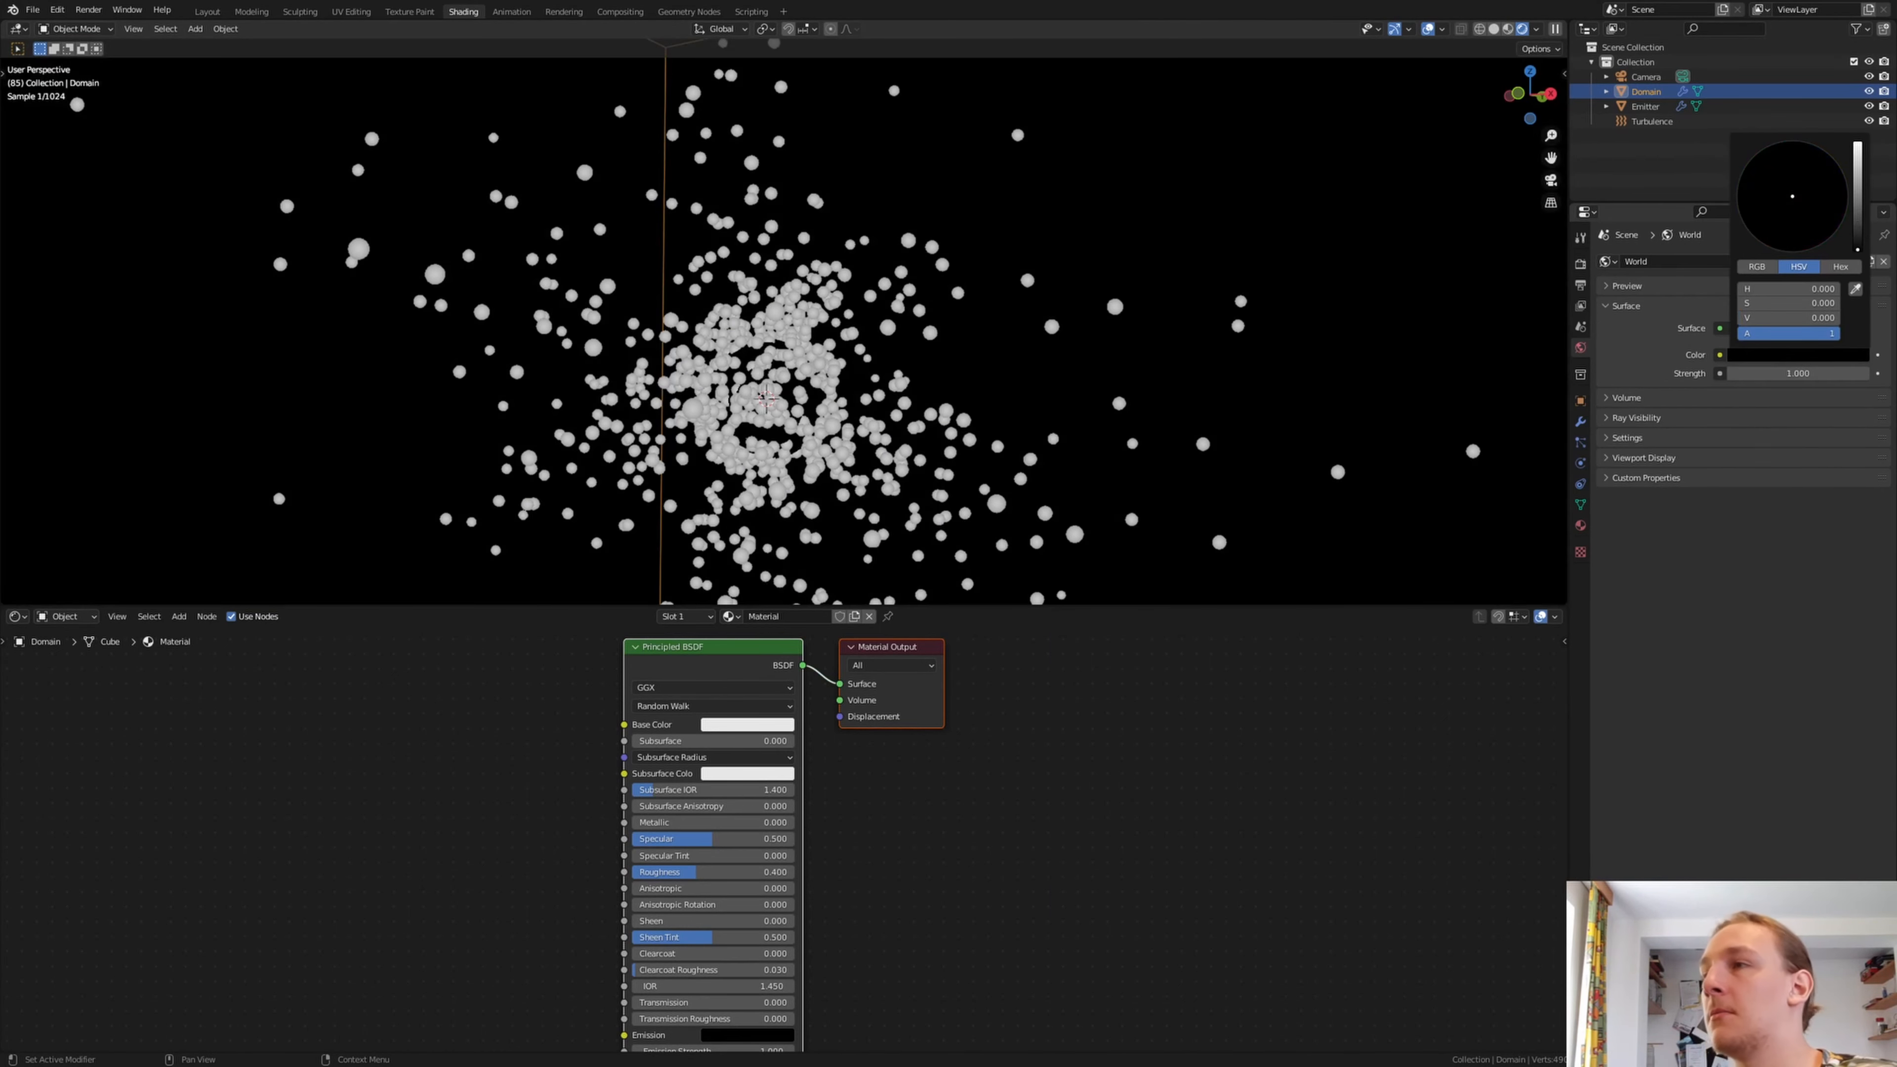
Replace the Domain material's Principled BSDF with a Principled Volume node connected to the Material Output's Volume input
{"action": "key", "text": "x"}
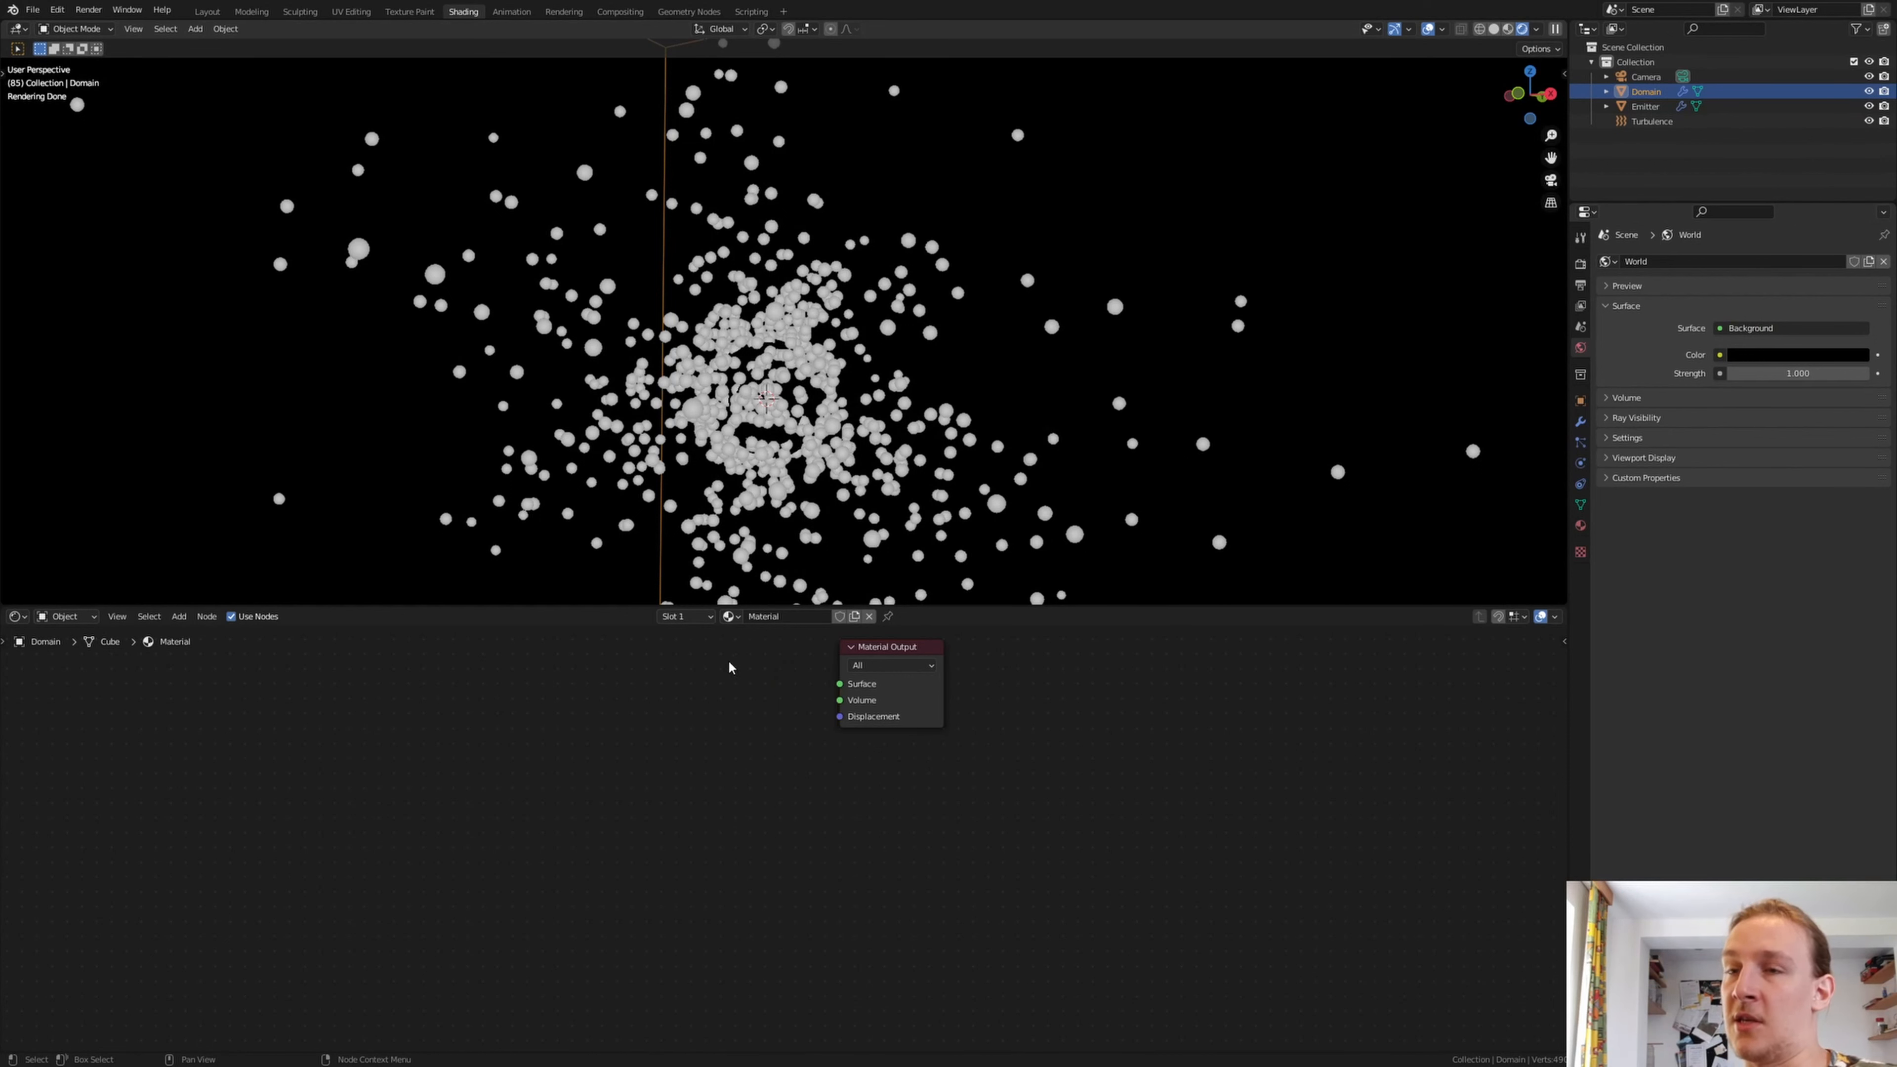
{"action": "key", "text": "shift+a"}
{"action": "left_click", "coordinate": [616, 770]}
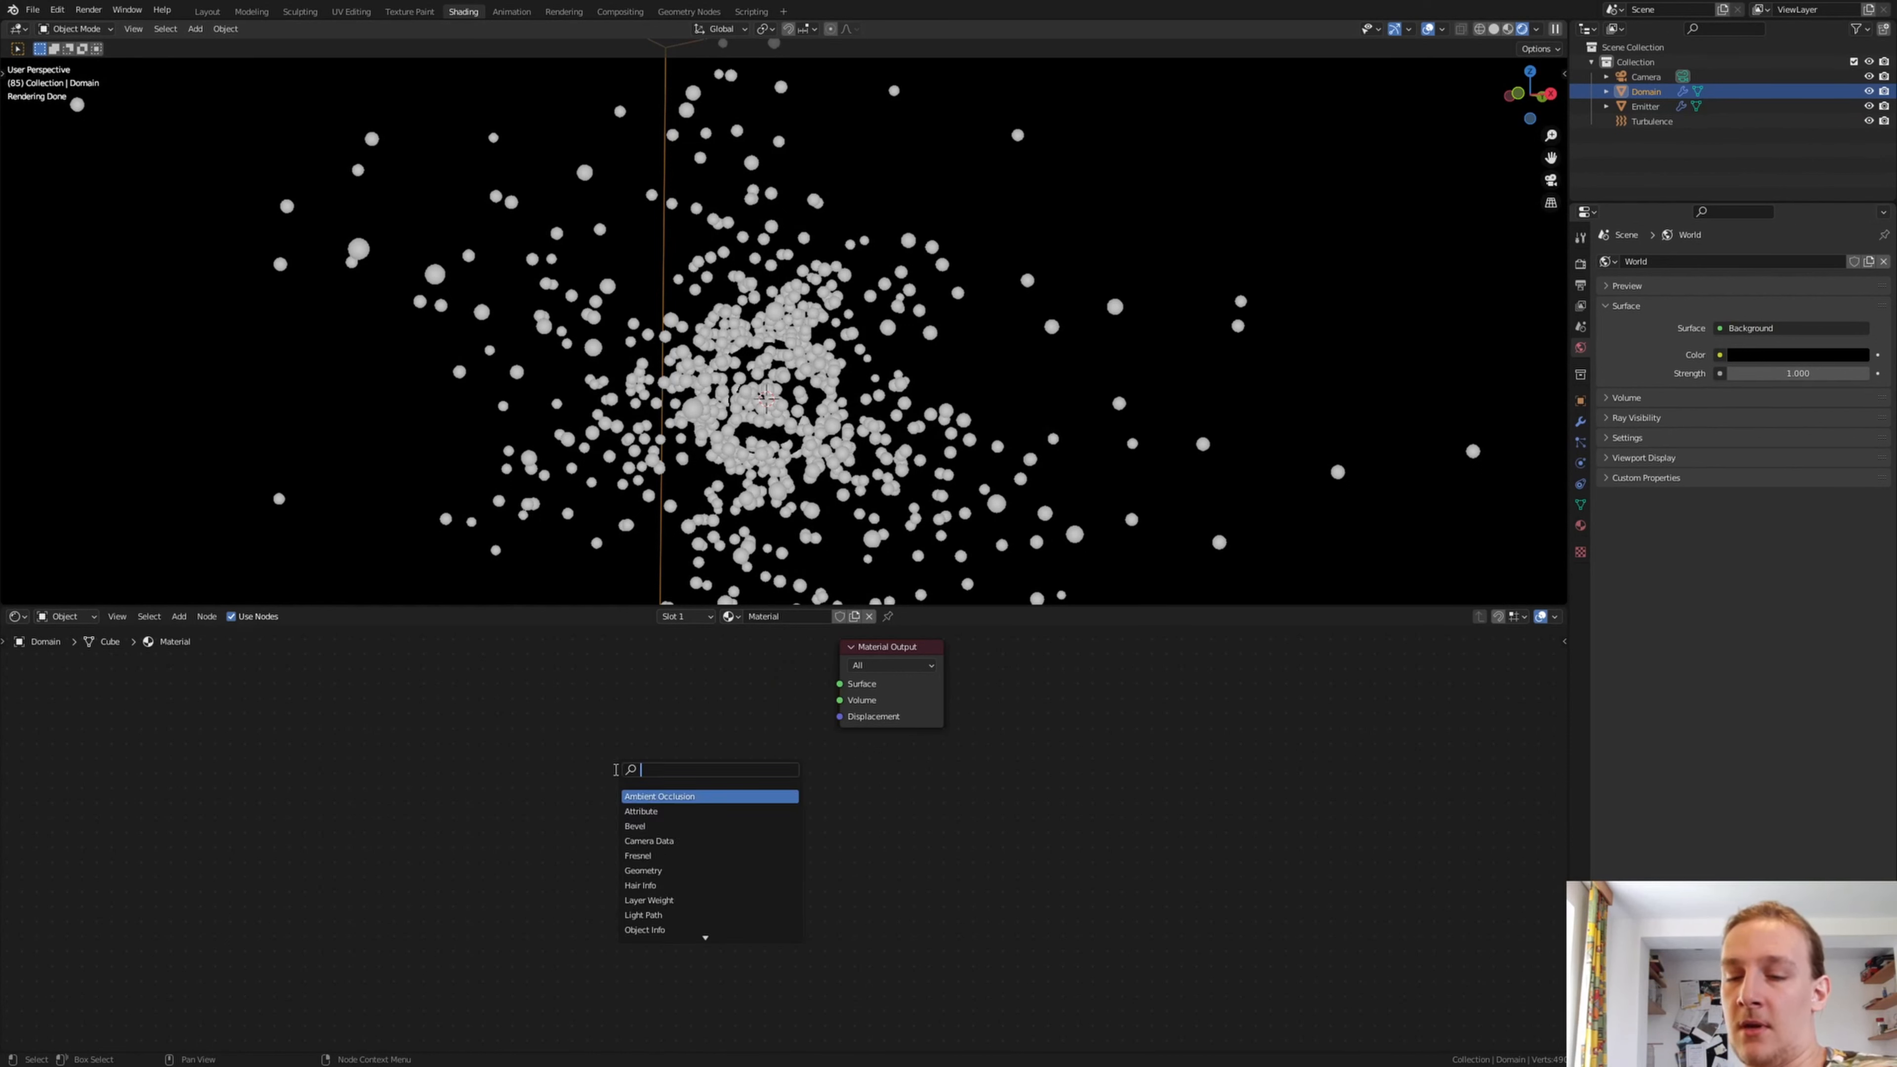
{"action": "type", "text": "pr"}
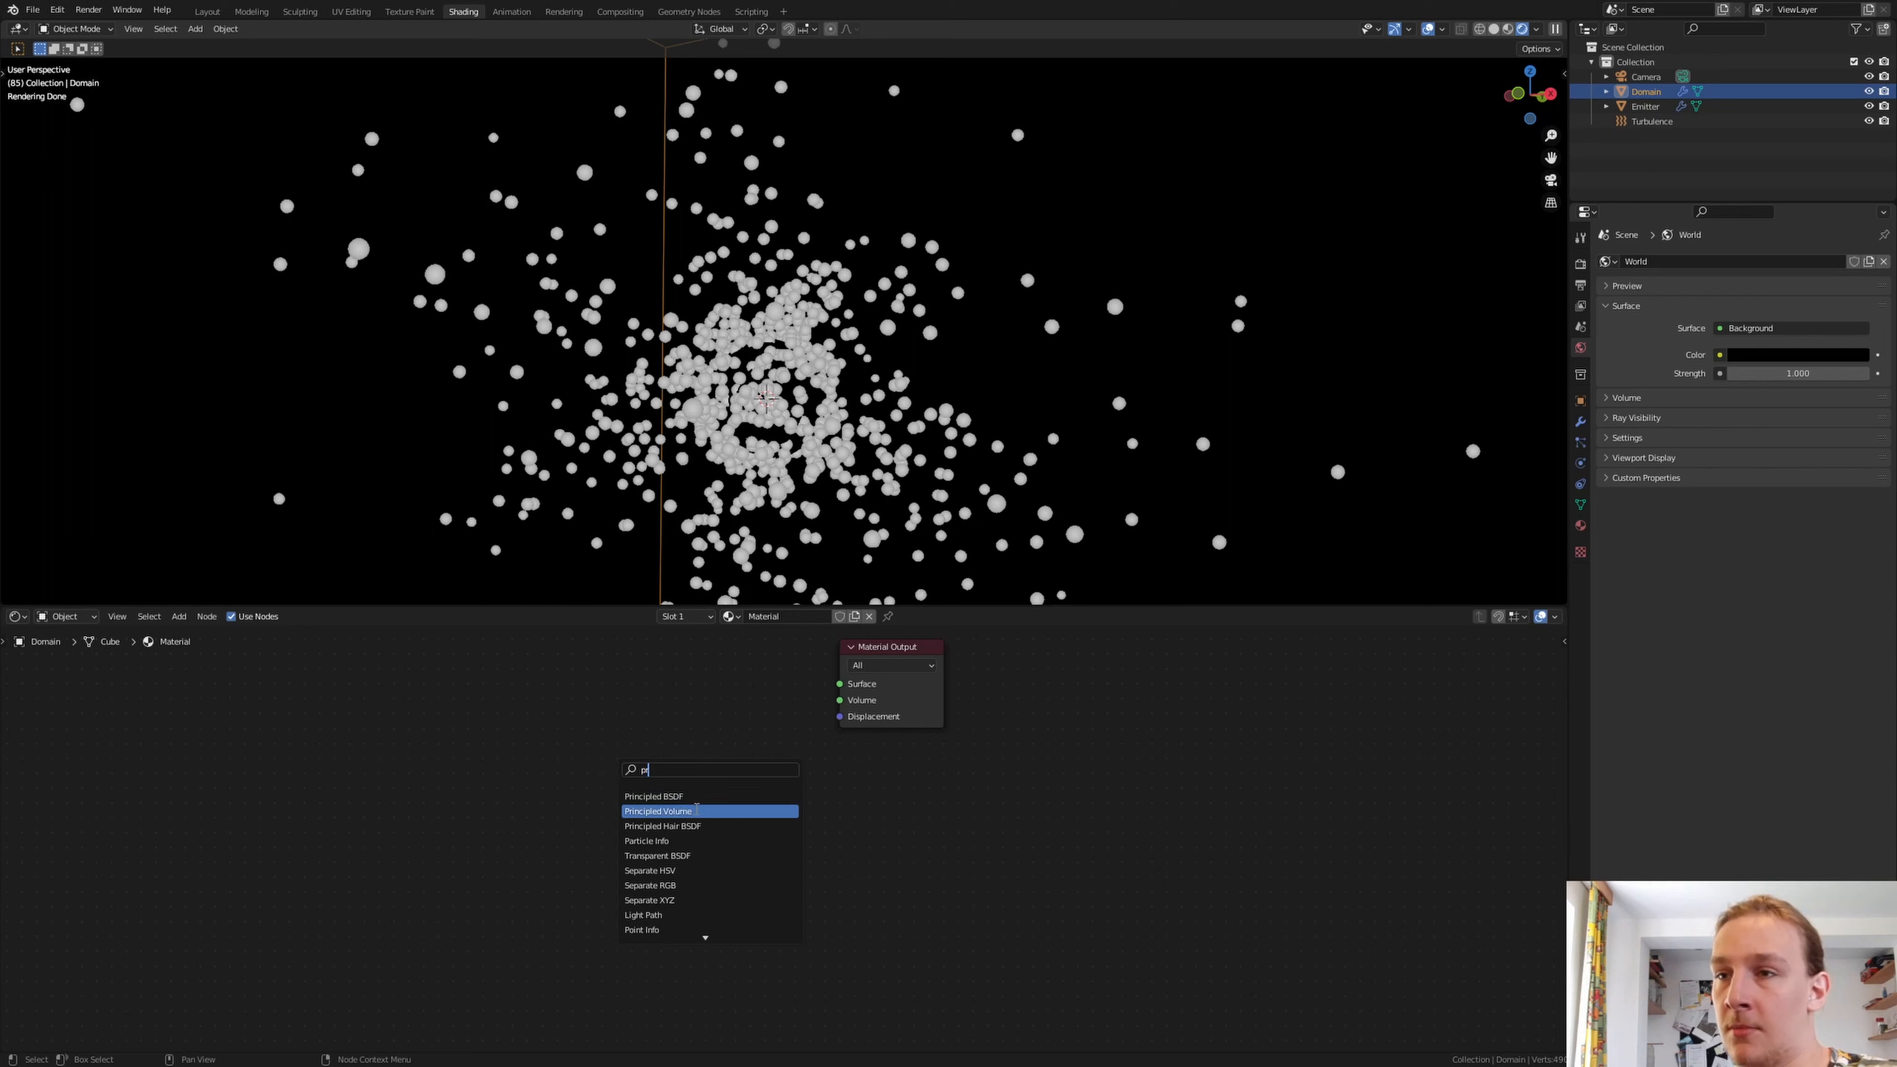
{"action": "left_click", "coordinate": [704, 812]}
{"action": "left_click", "coordinate": [614, 756]}
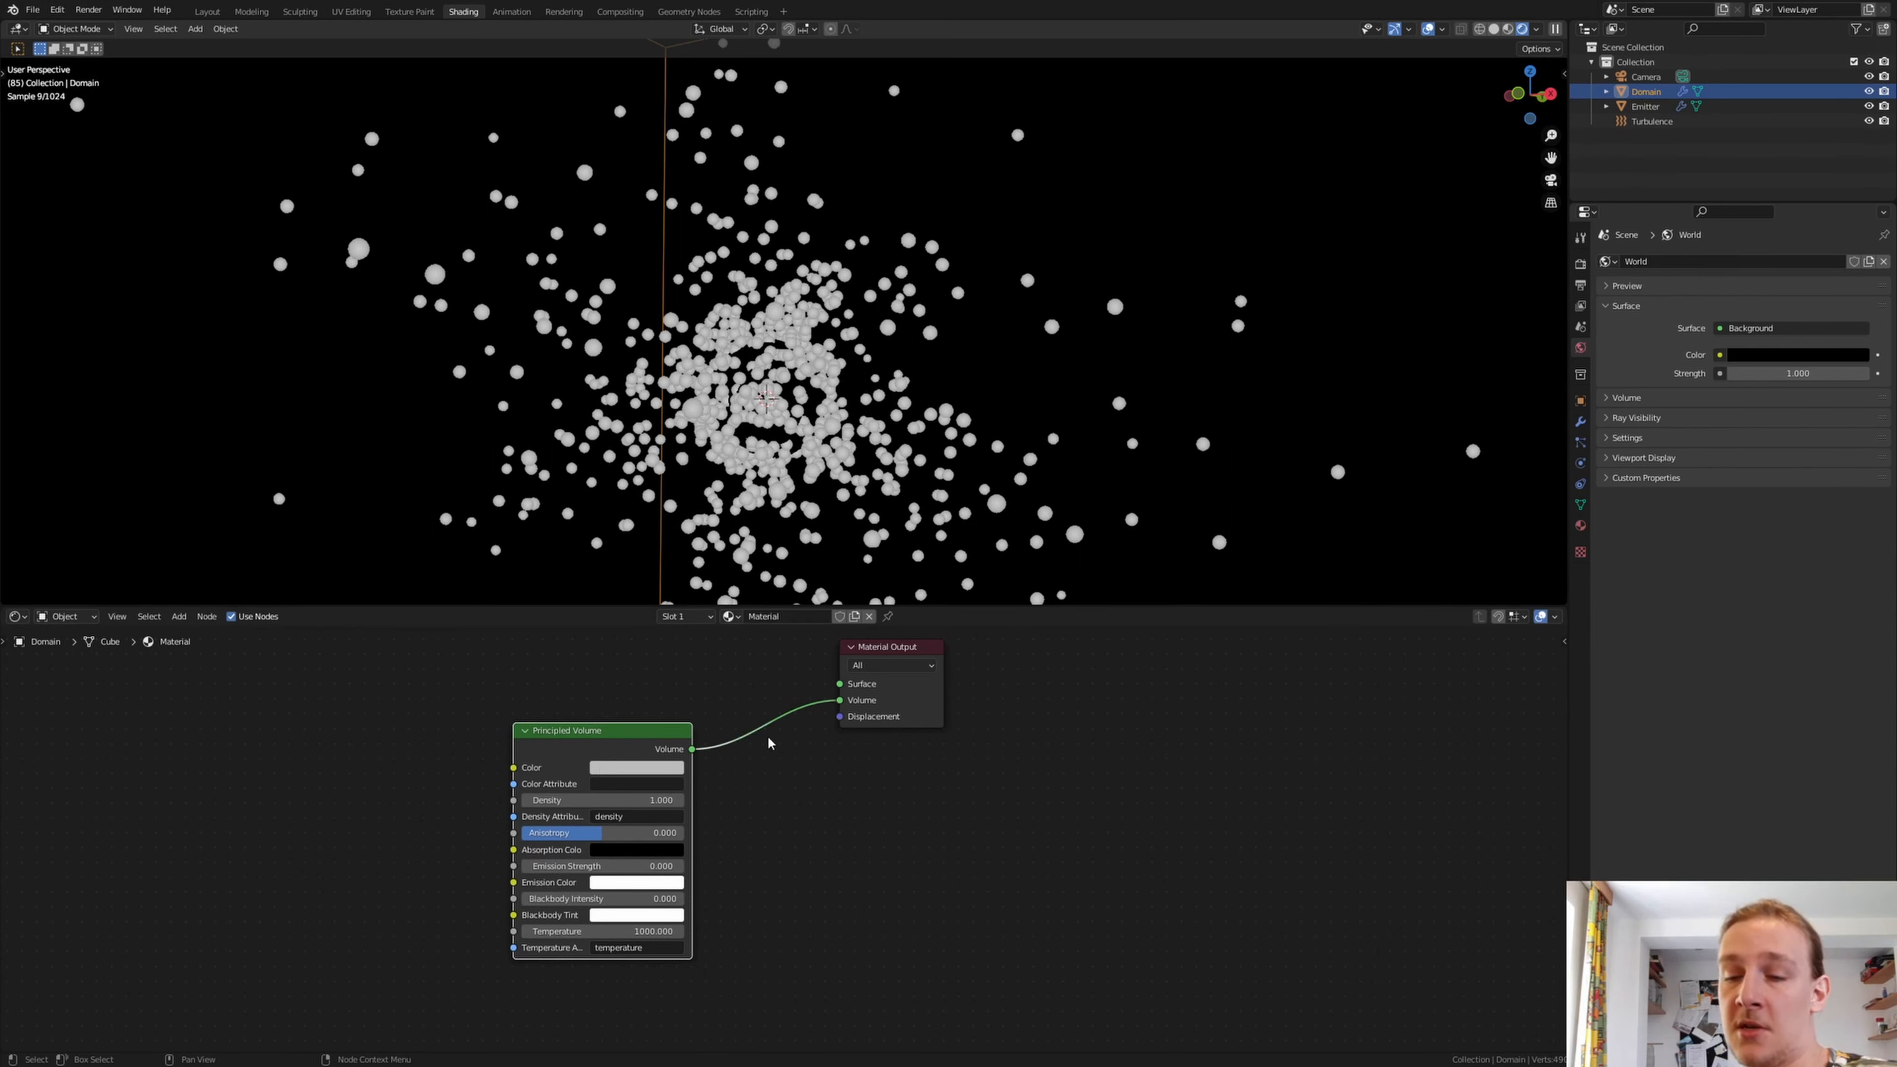
Add a Math node beside the Principled Volume, set it to Multiply and its second value to 150
{"action": "middle_click_drag", "start_coordinate": [435, 775], "coordinate": [863, 789]}
{"action": "key", "text": "shift+a"}
{"action": "left_click", "coordinate": [769, 786]}
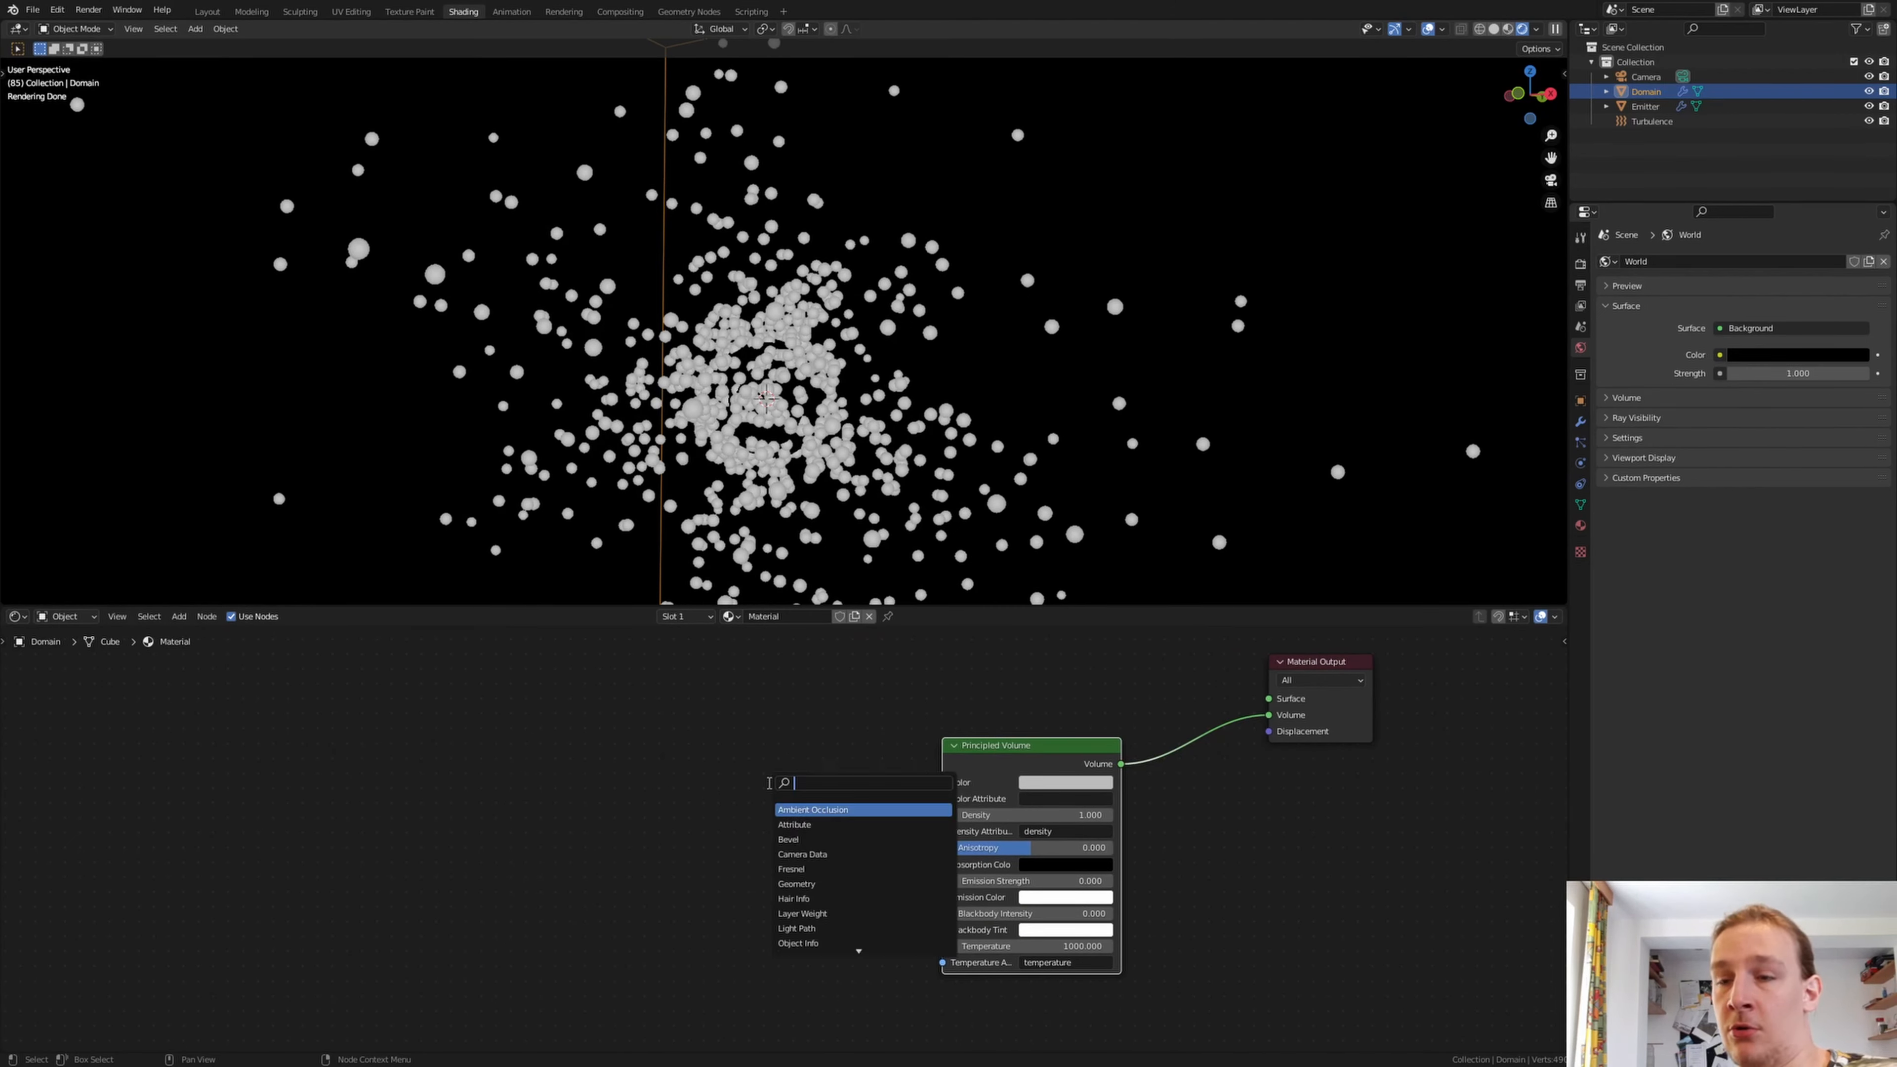
{"action": "type", "text": "mat"}
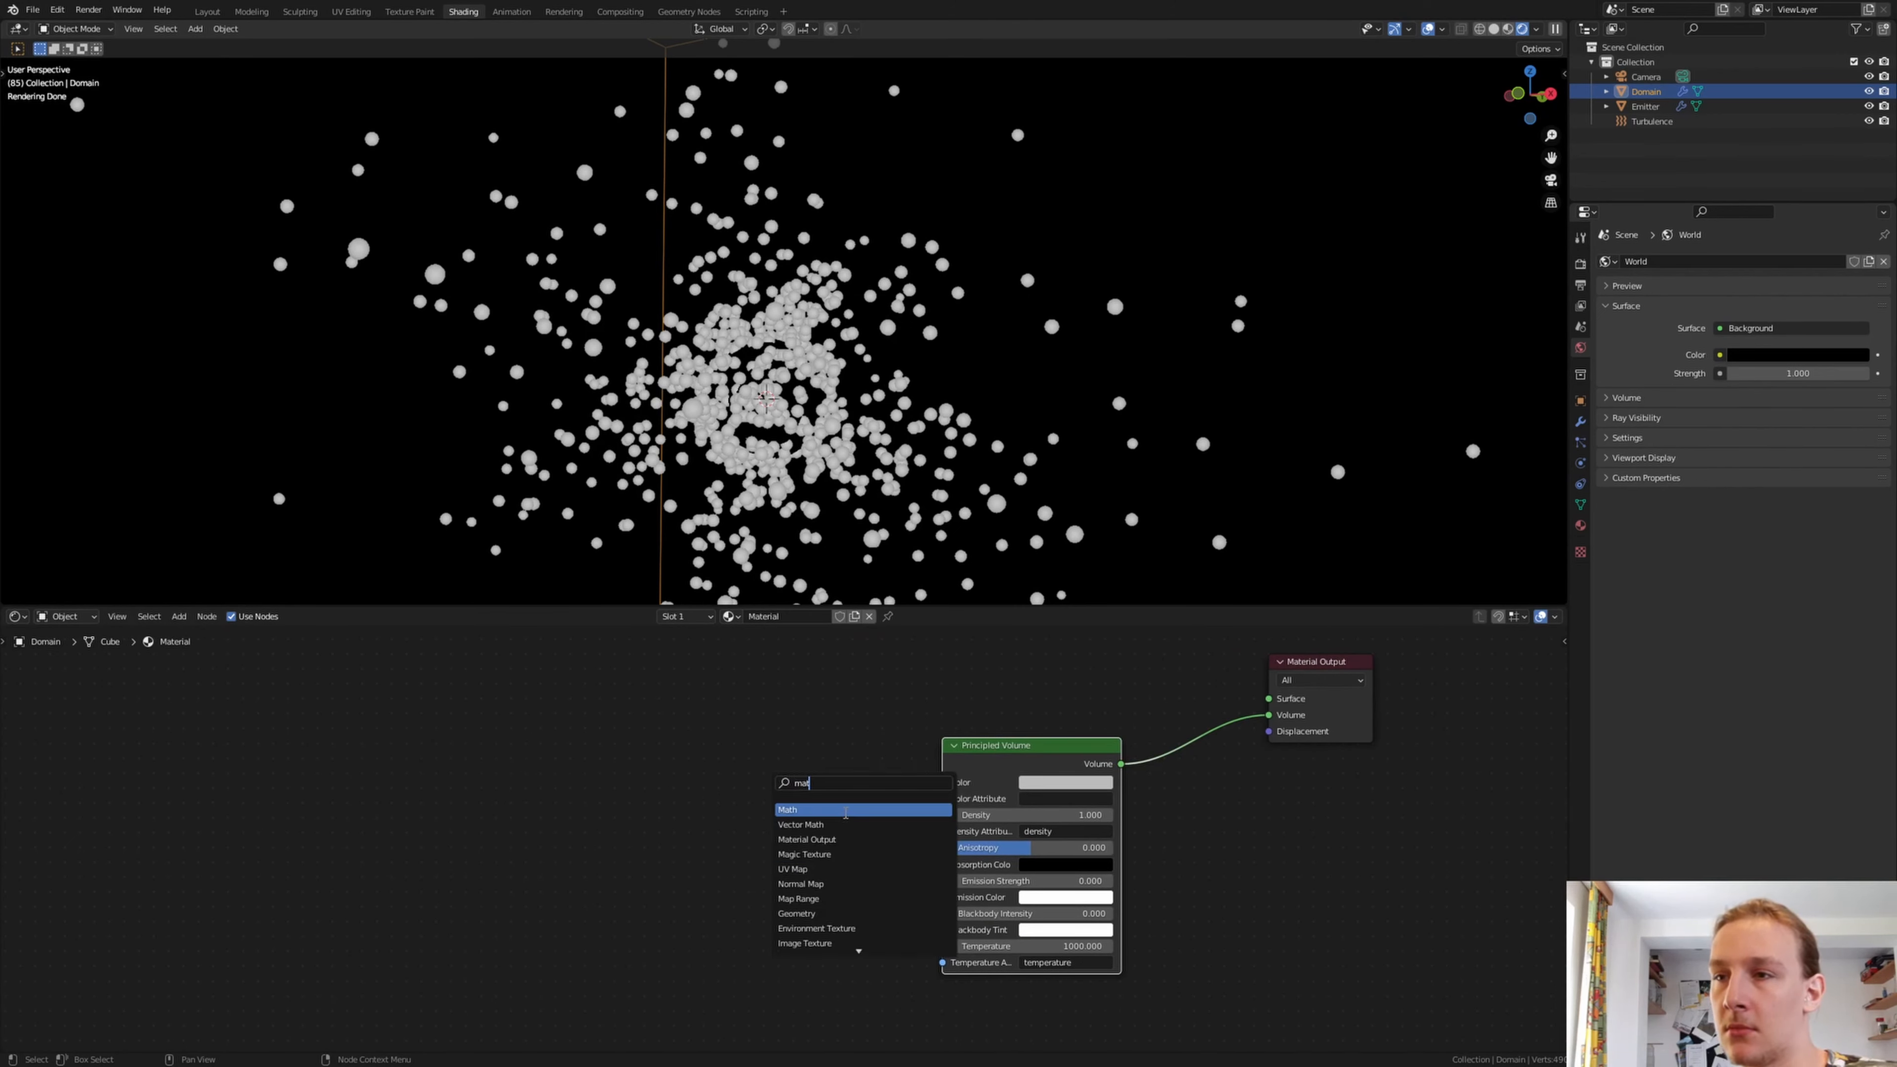
{"action": "left_click", "coordinate": [846, 813]}
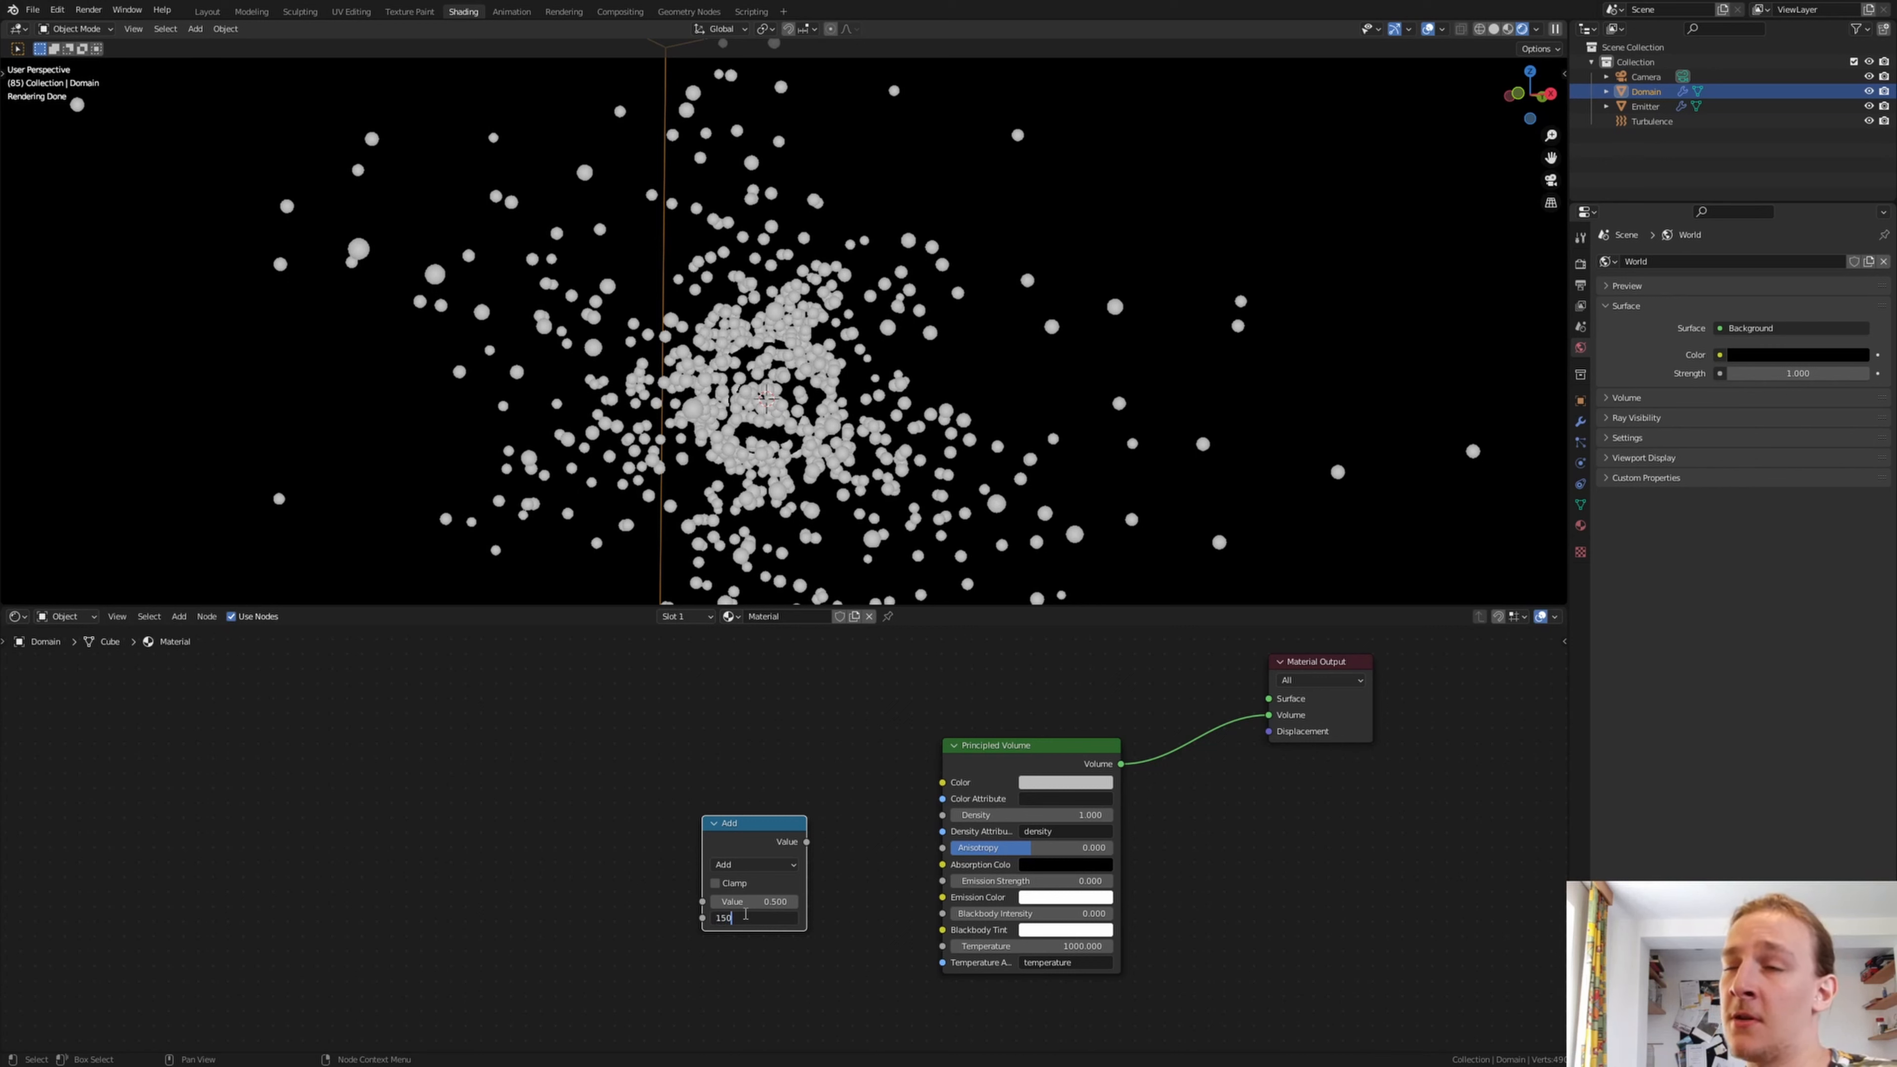
{"action": "left_click", "coordinate": [754, 865]}
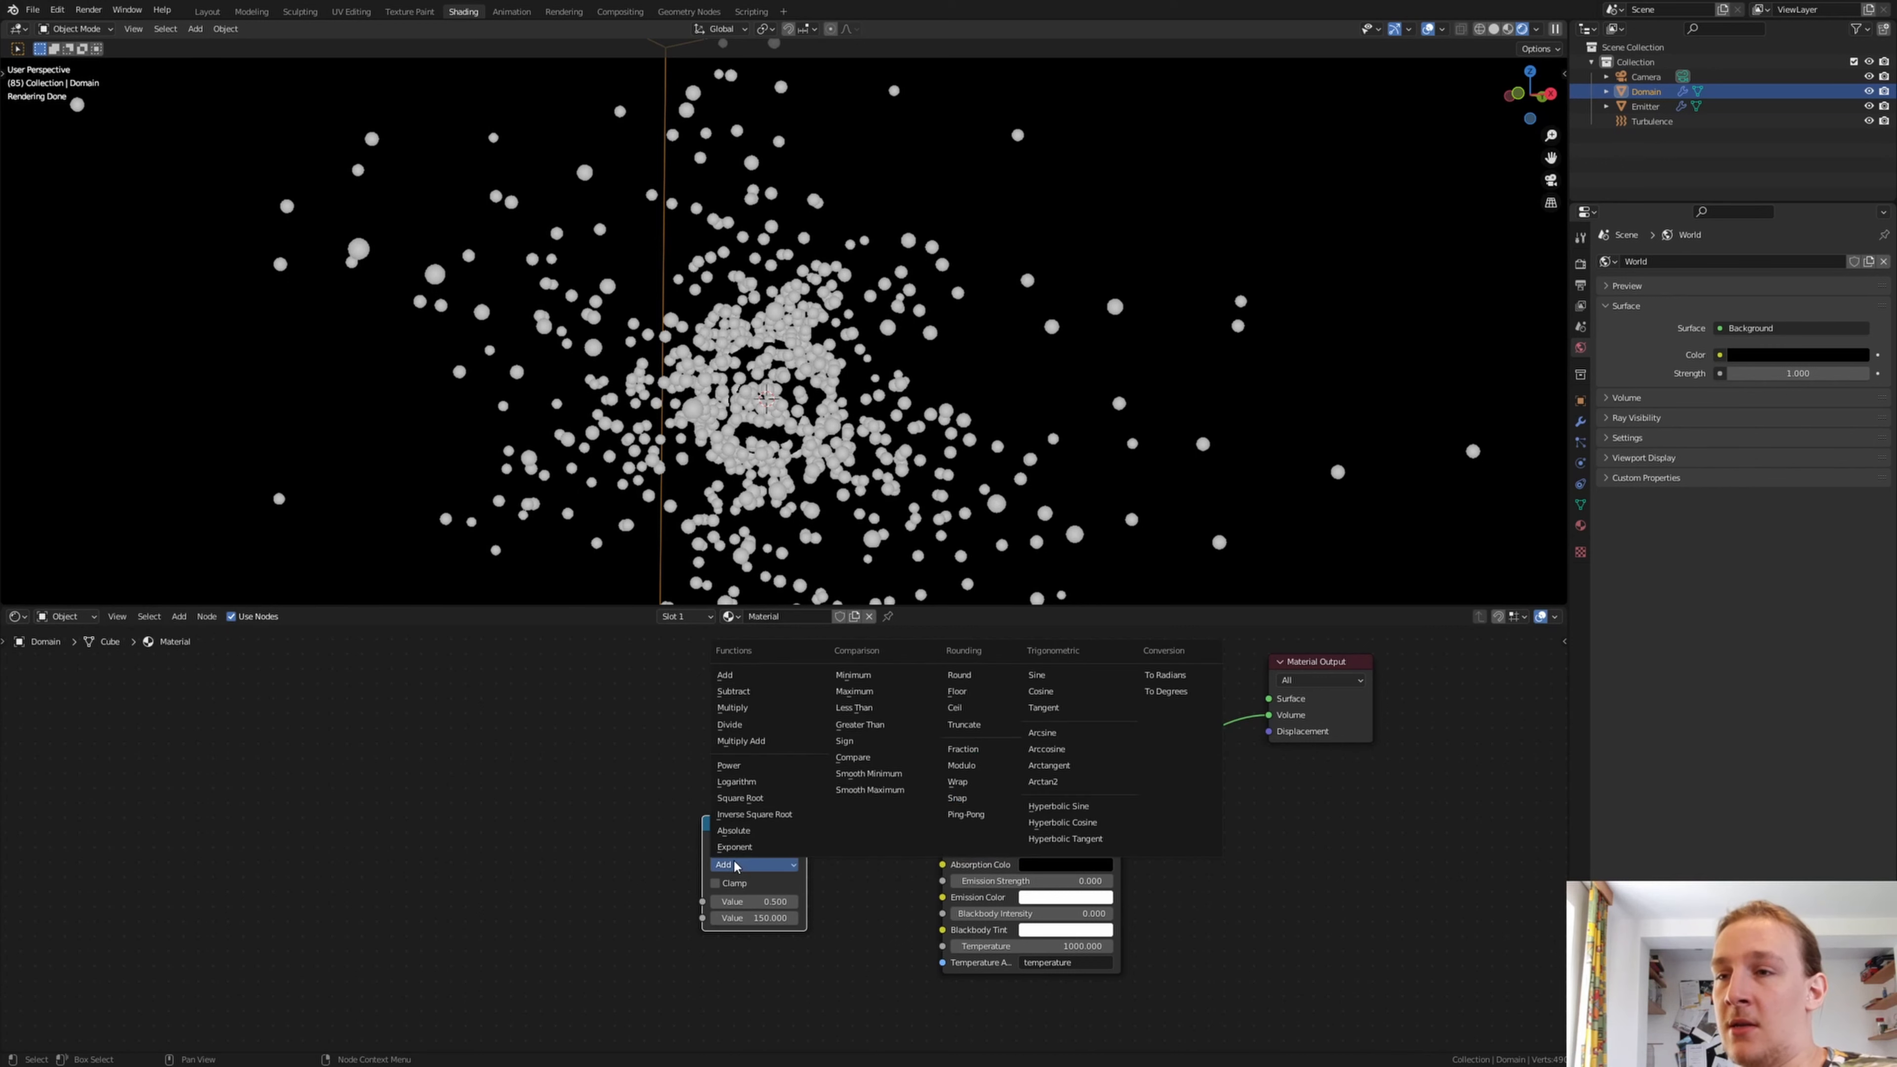
{"action": "left_click", "coordinate": [755, 721]}
Connect the Multiply node's output to the Principled Volume's Emission Strength and move the node closer to it
{"action": "left_click_drag", "start_coordinate": [806, 842], "coordinate": [837, 854]}
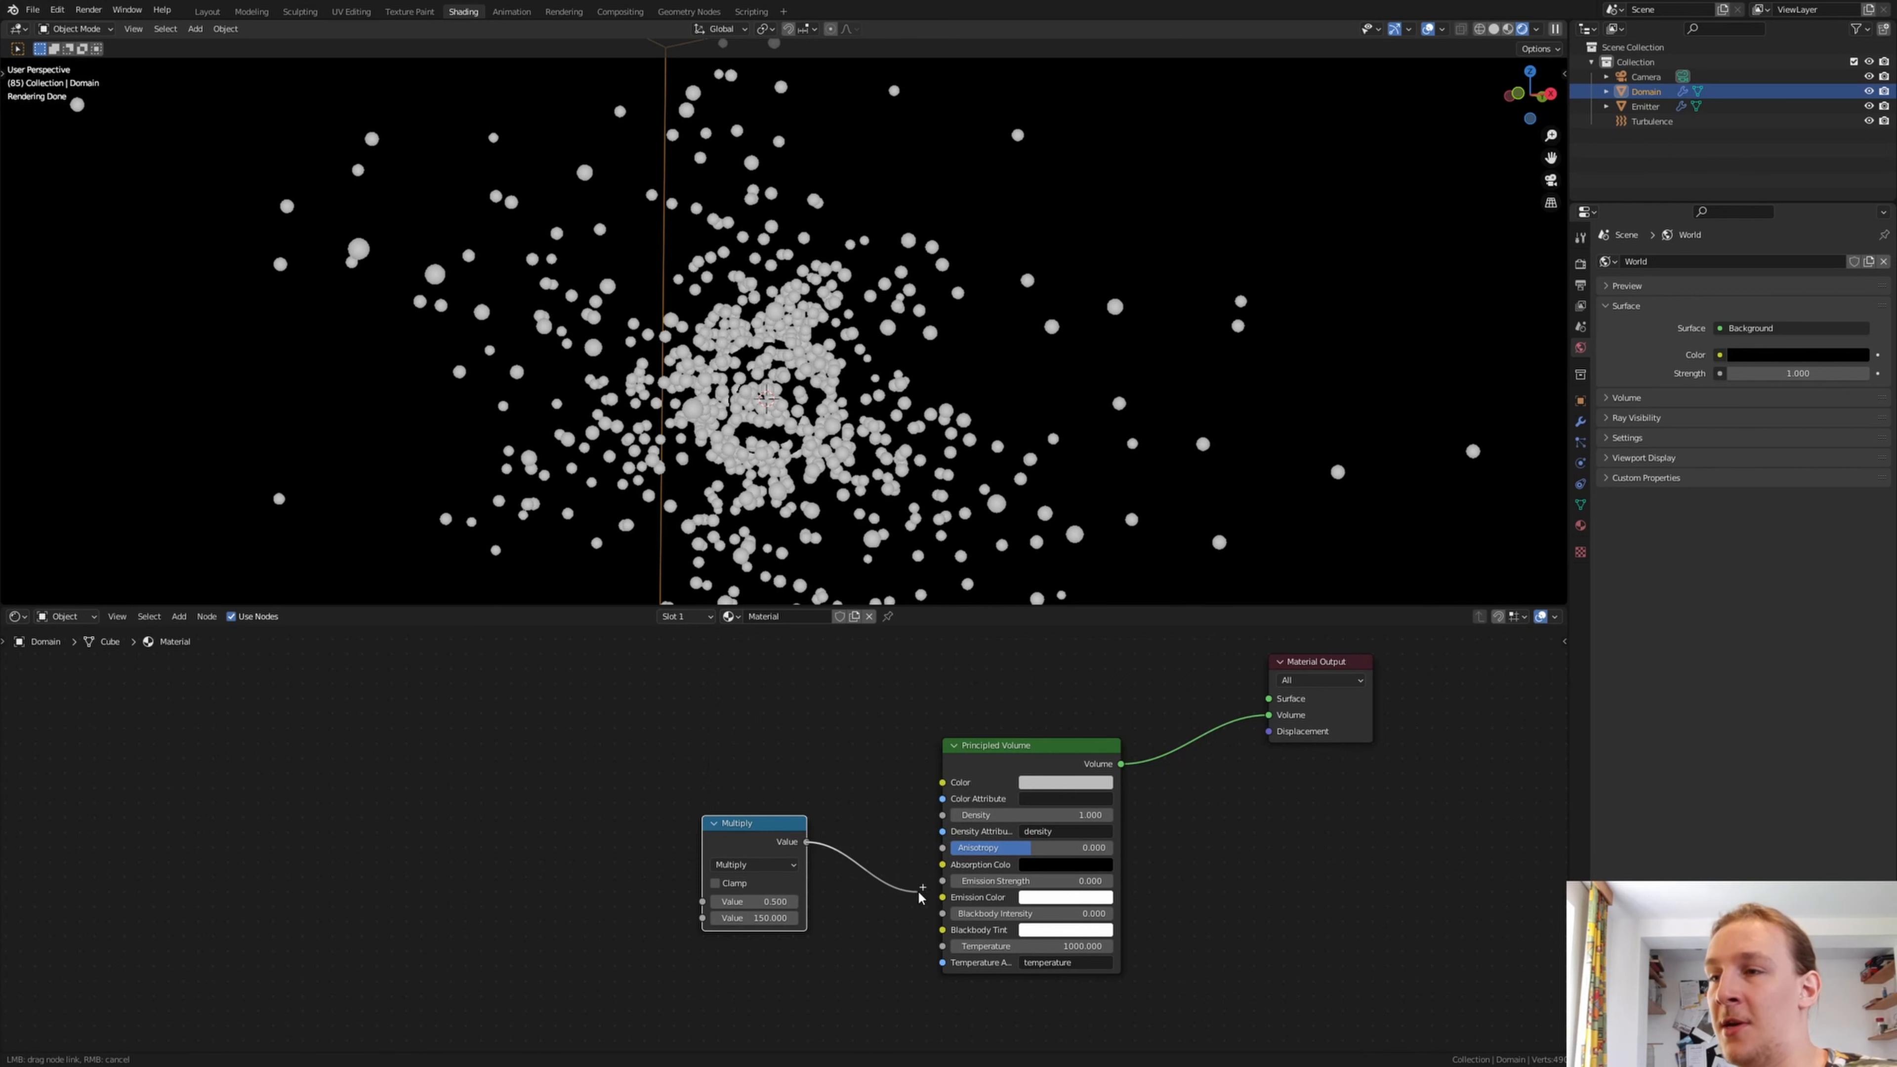
{"action": "left_click_drag", "start_coordinate": [952, 887], "coordinate": [943, 881]}
{"action": "left_click_drag", "start_coordinate": [773, 854], "coordinate": [827, 821]}
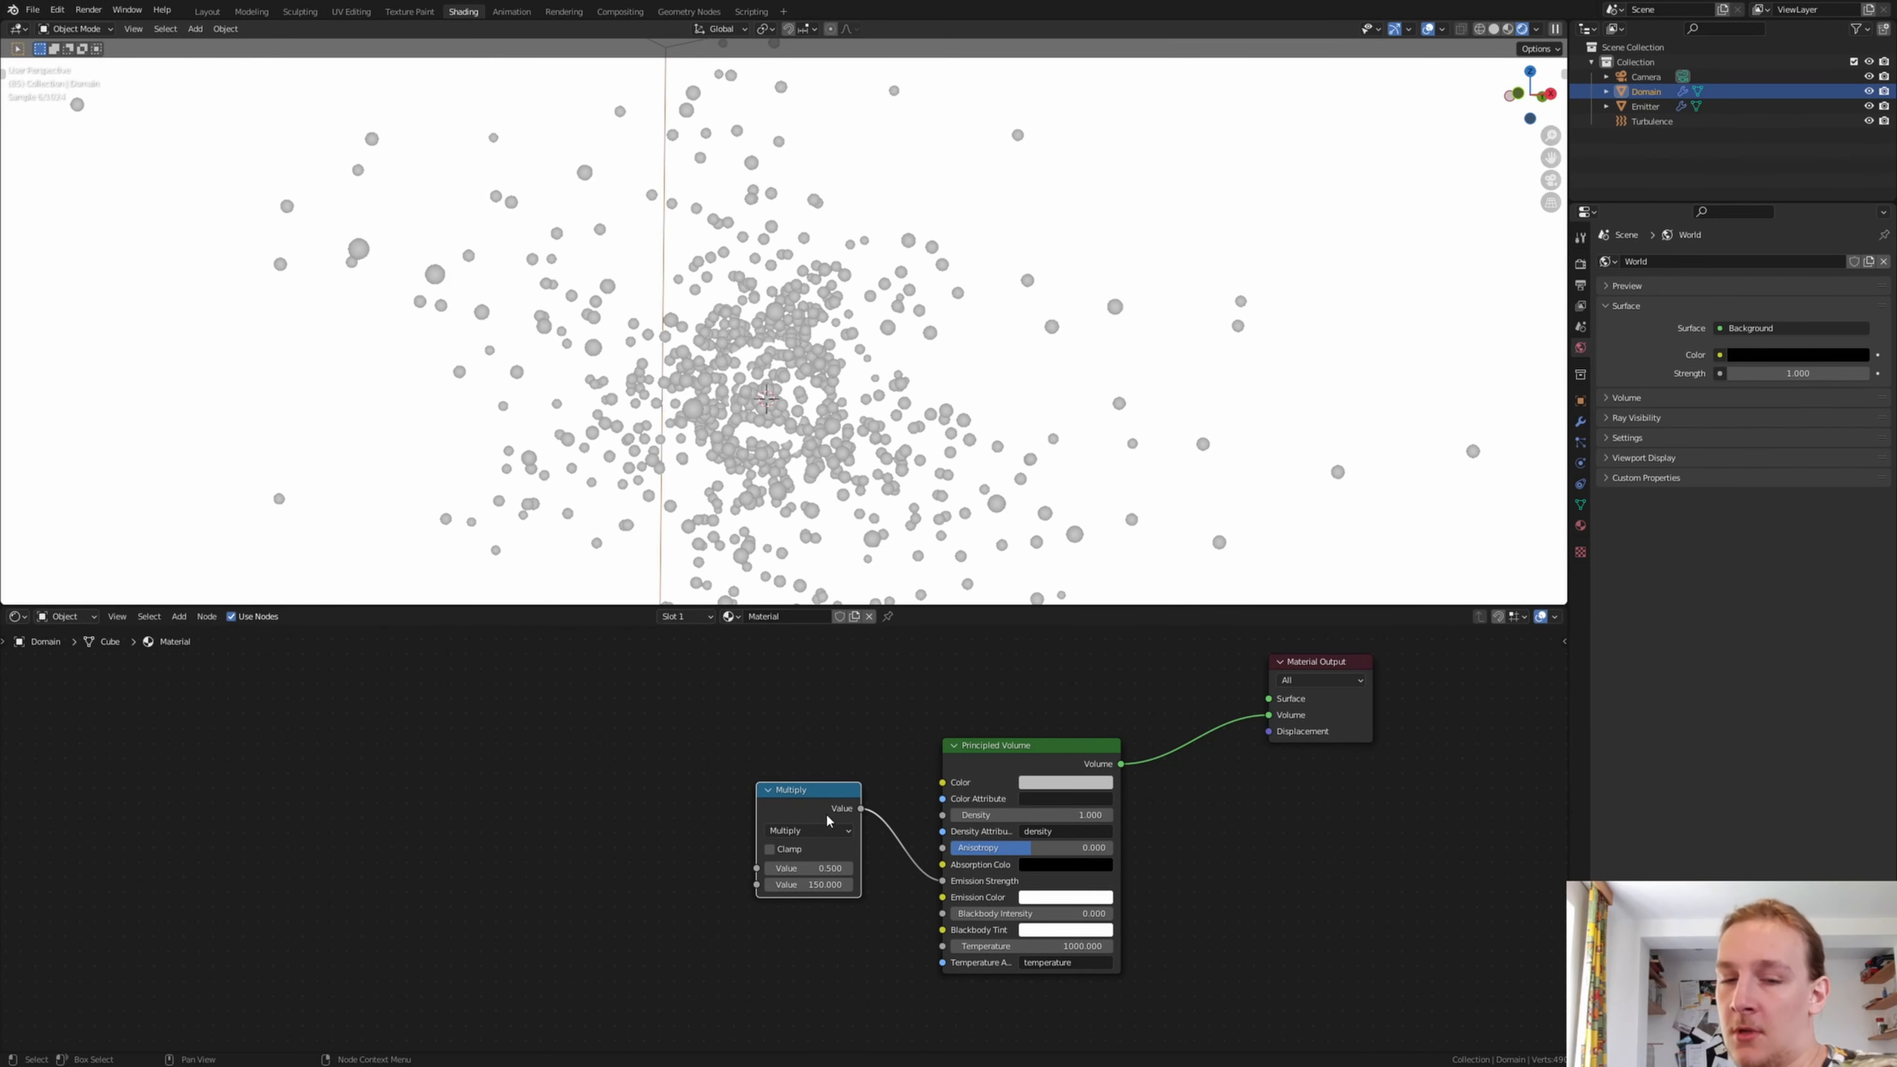
Duplicate the Multiply node to its left and connect the copy's output to the original's first Value input
{"action": "key", "text": "shift+d"}
{"action": "left_click", "coordinate": [644, 821]}
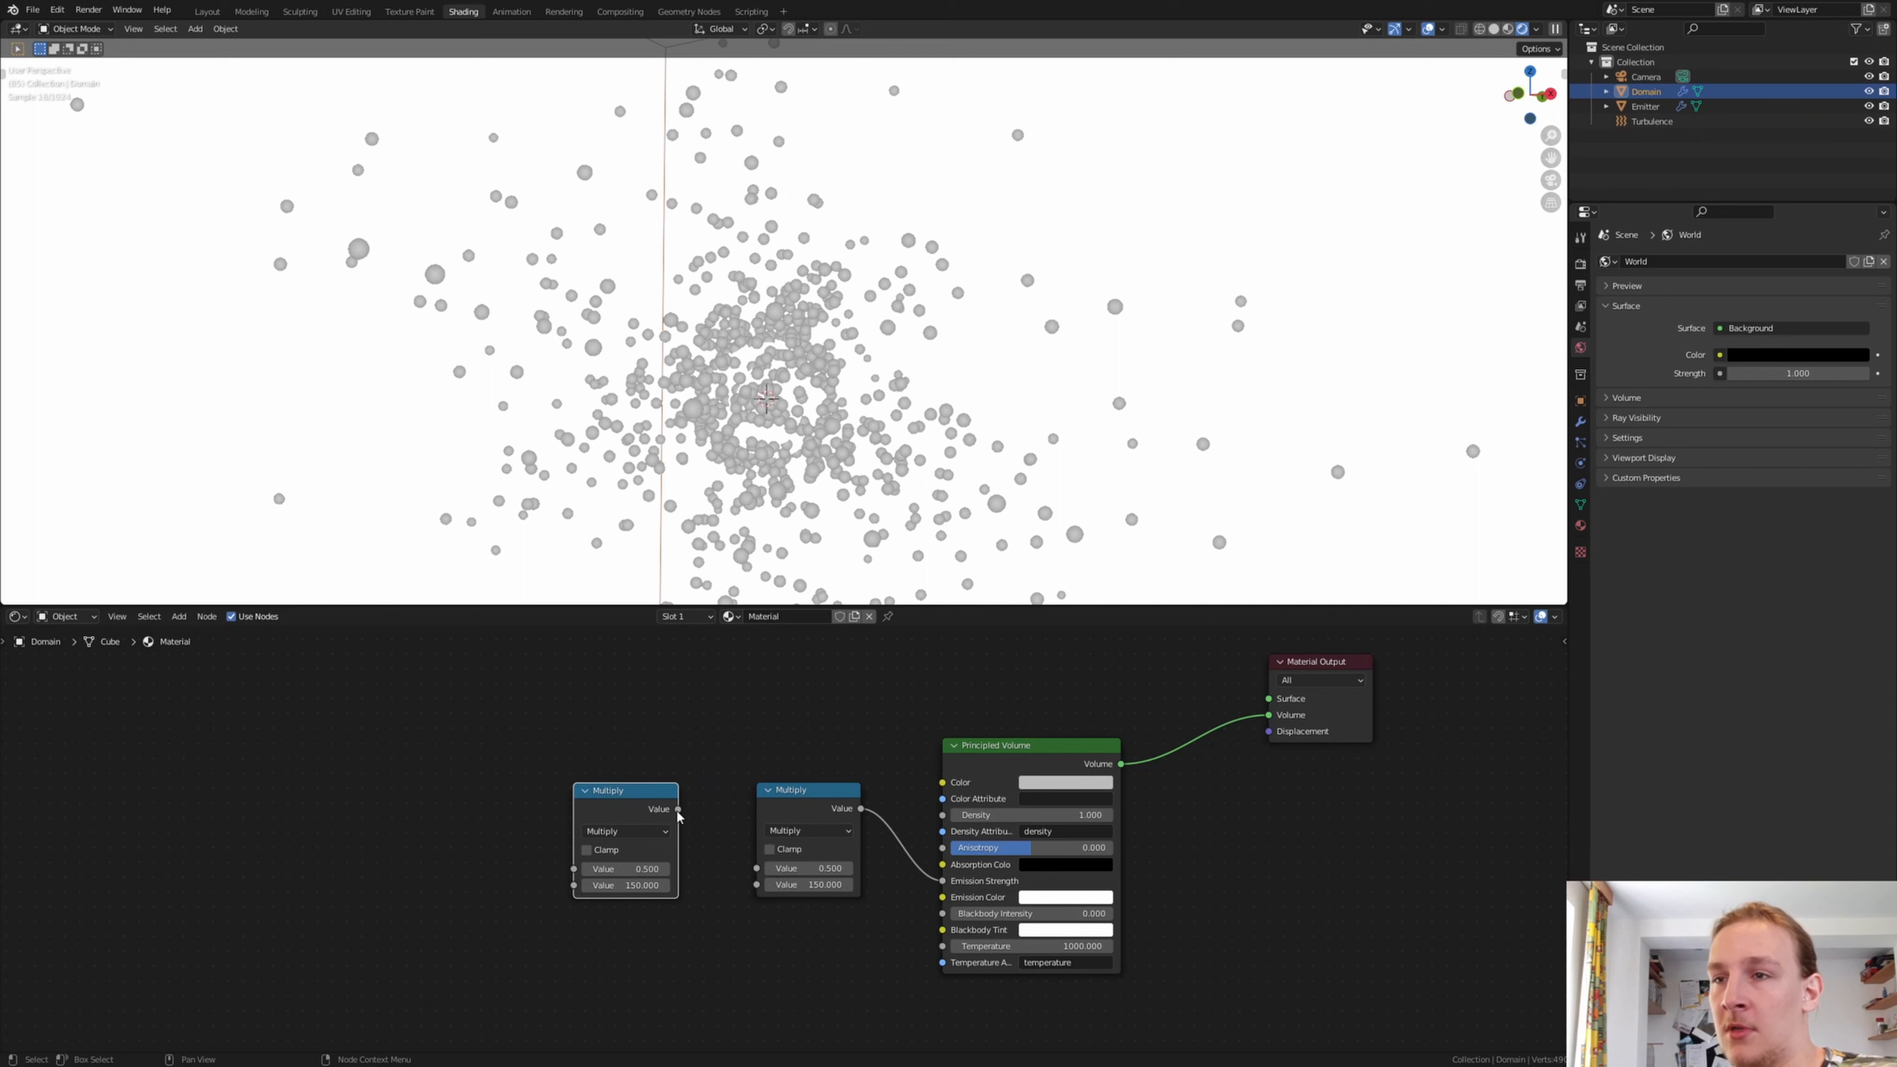
{"action": "left_click_drag", "start_coordinate": [677, 809], "coordinate": [761, 868]}
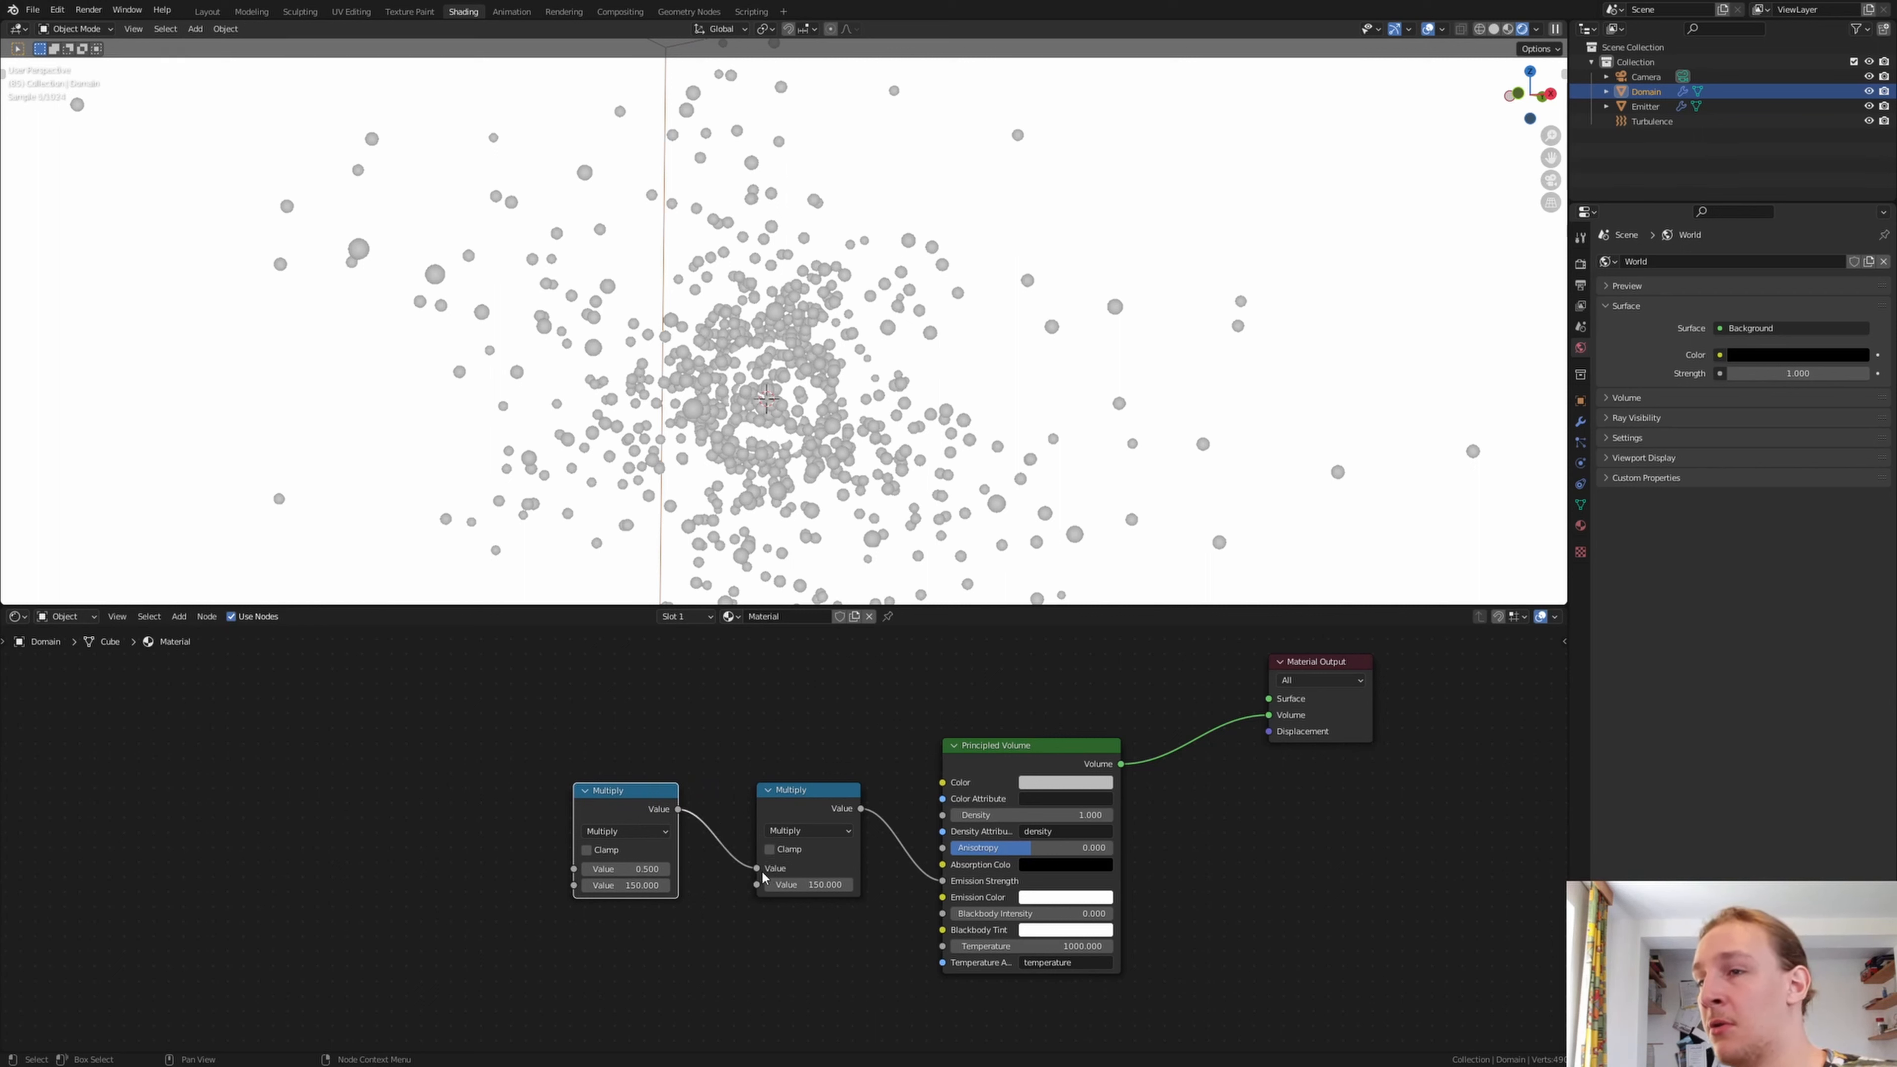
Add a ColorRamp node left of the Multiply nodes and duplicate it twice, one copy above and one below
{"action": "middle_click_drag", "start_coordinate": [517, 802], "coordinate": [742, 796]}
{"action": "key", "text": "shift+a"}
{"action": "left_click", "coordinate": [735, 793]}
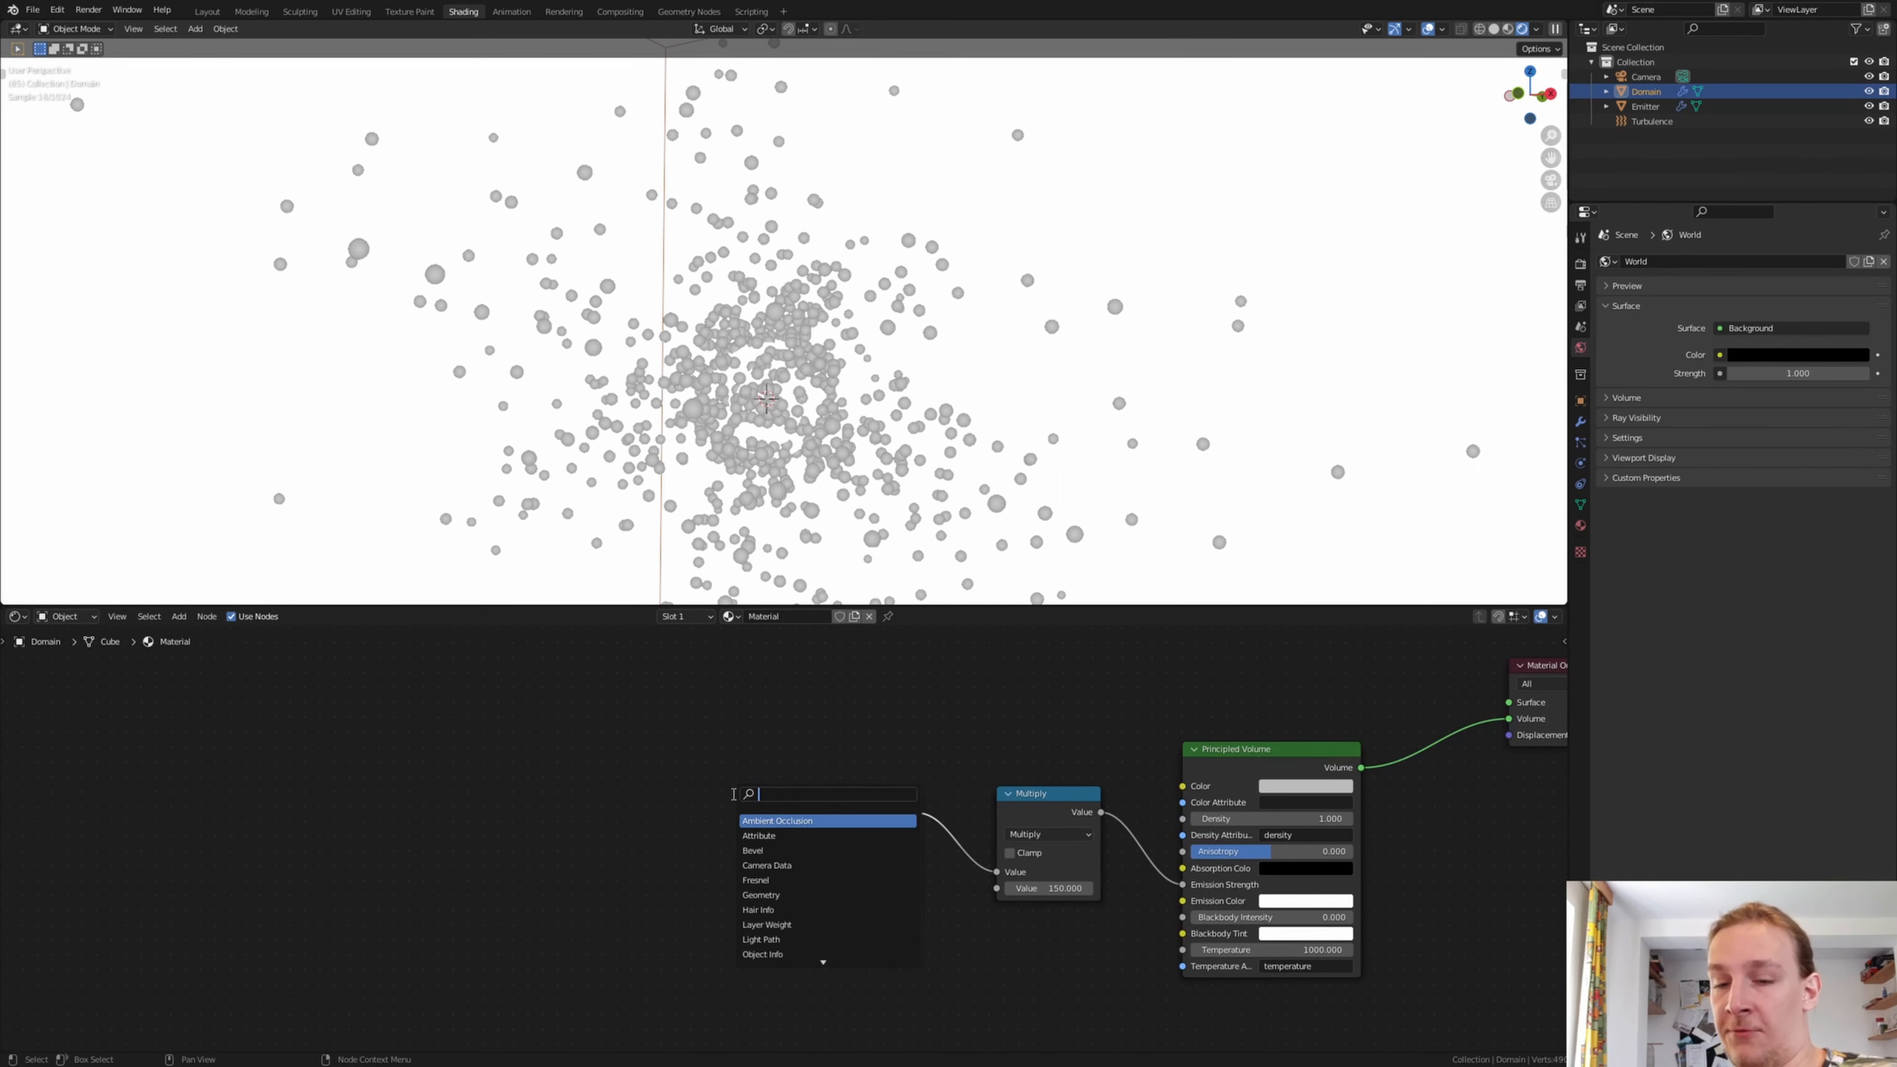
{"action": "type", "text": "color ramp"}
{"action": "key", "text": "Return"}
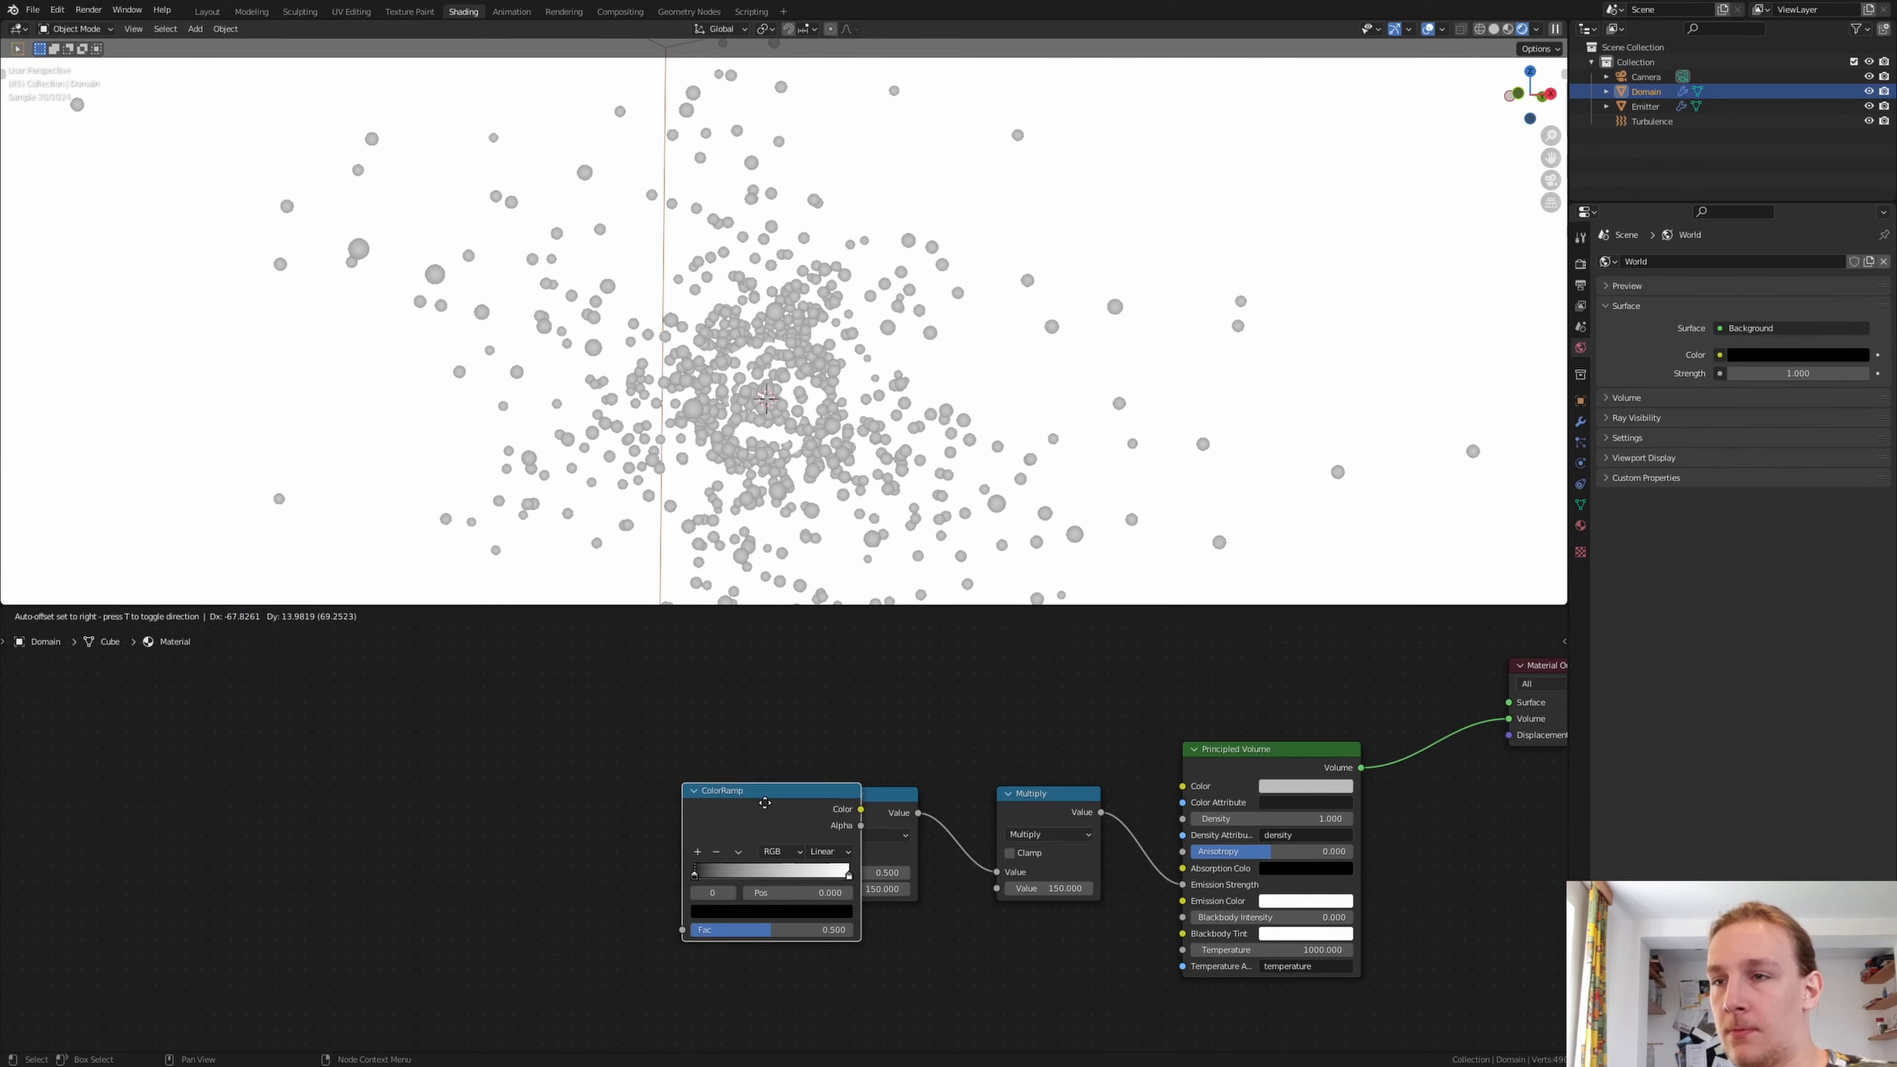
{"action": "left_click", "coordinate": [592, 788]}
{"action": "key", "text": "shift+d"}
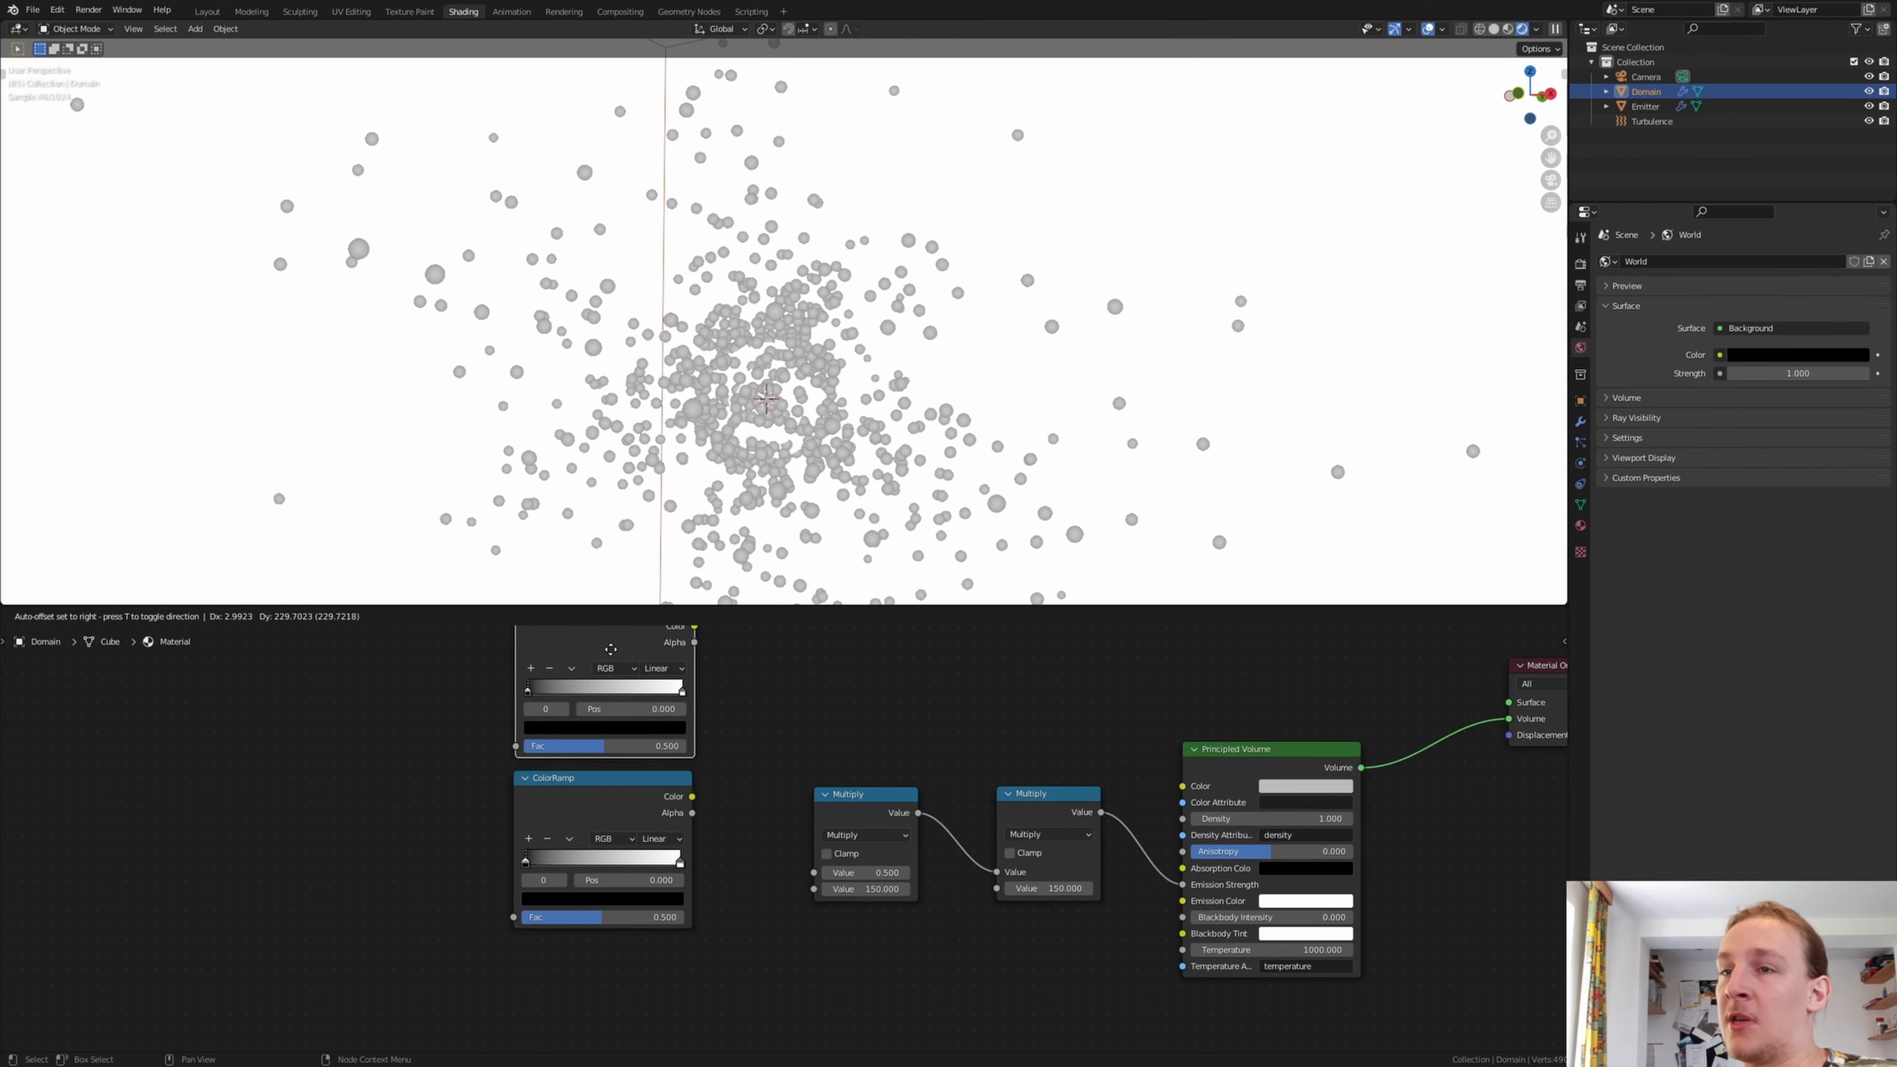
{"action": "left_click", "coordinate": [605, 669]}
{"action": "left_click", "coordinate": [598, 849]}
{"action": "key", "text": "shift+d"}
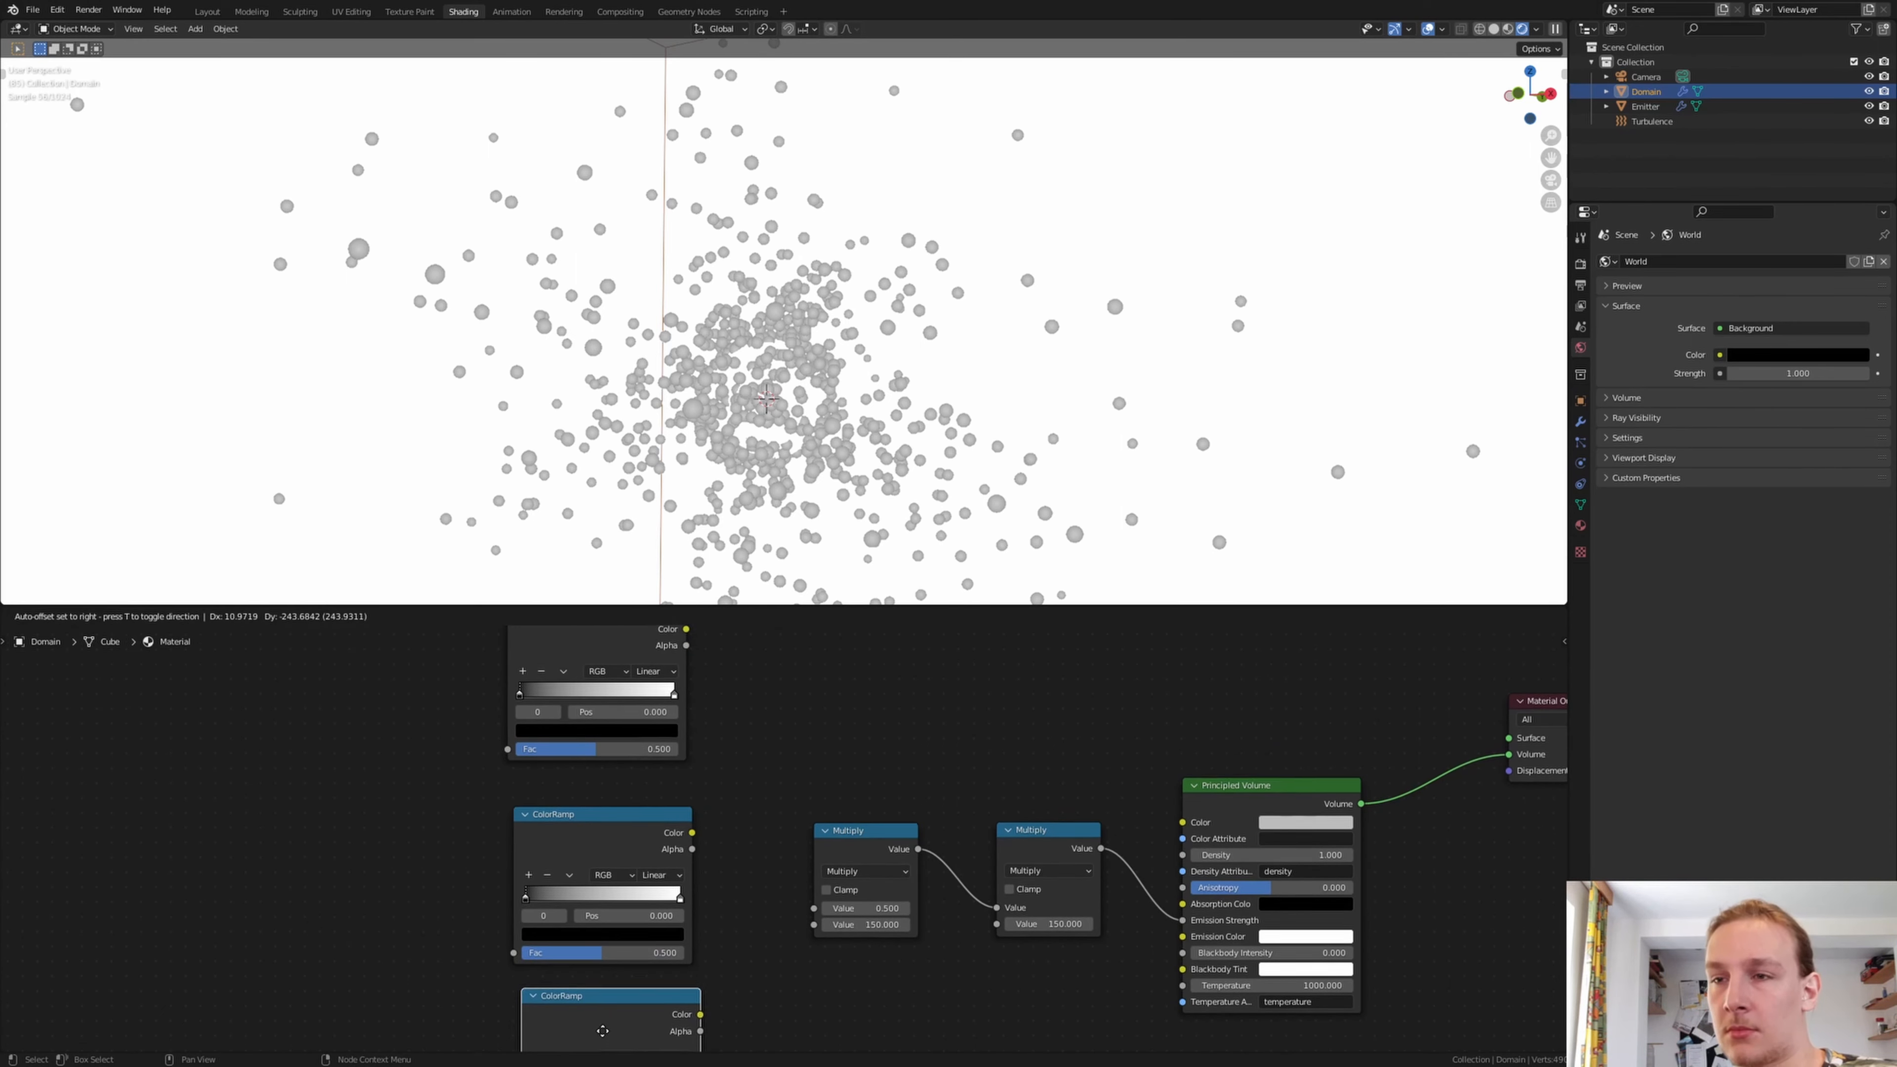
{"action": "left_click", "coordinate": [607, 1034]}
Connect the middle and upper ColorRamps to the first Multiply node's two Value inputs and the lower ColorRamp to Emission Color
{"action": "left_click_drag", "start_coordinate": [693, 776], "coordinate": [815, 851]}
{"action": "scroll", "coordinate": [784, 842], "scroll_direction": "up", "scroll_amount": 3, "text": "shift"}
{"action": "left_click_drag", "start_coordinate": [679, 673], "coordinate": [819, 977]}
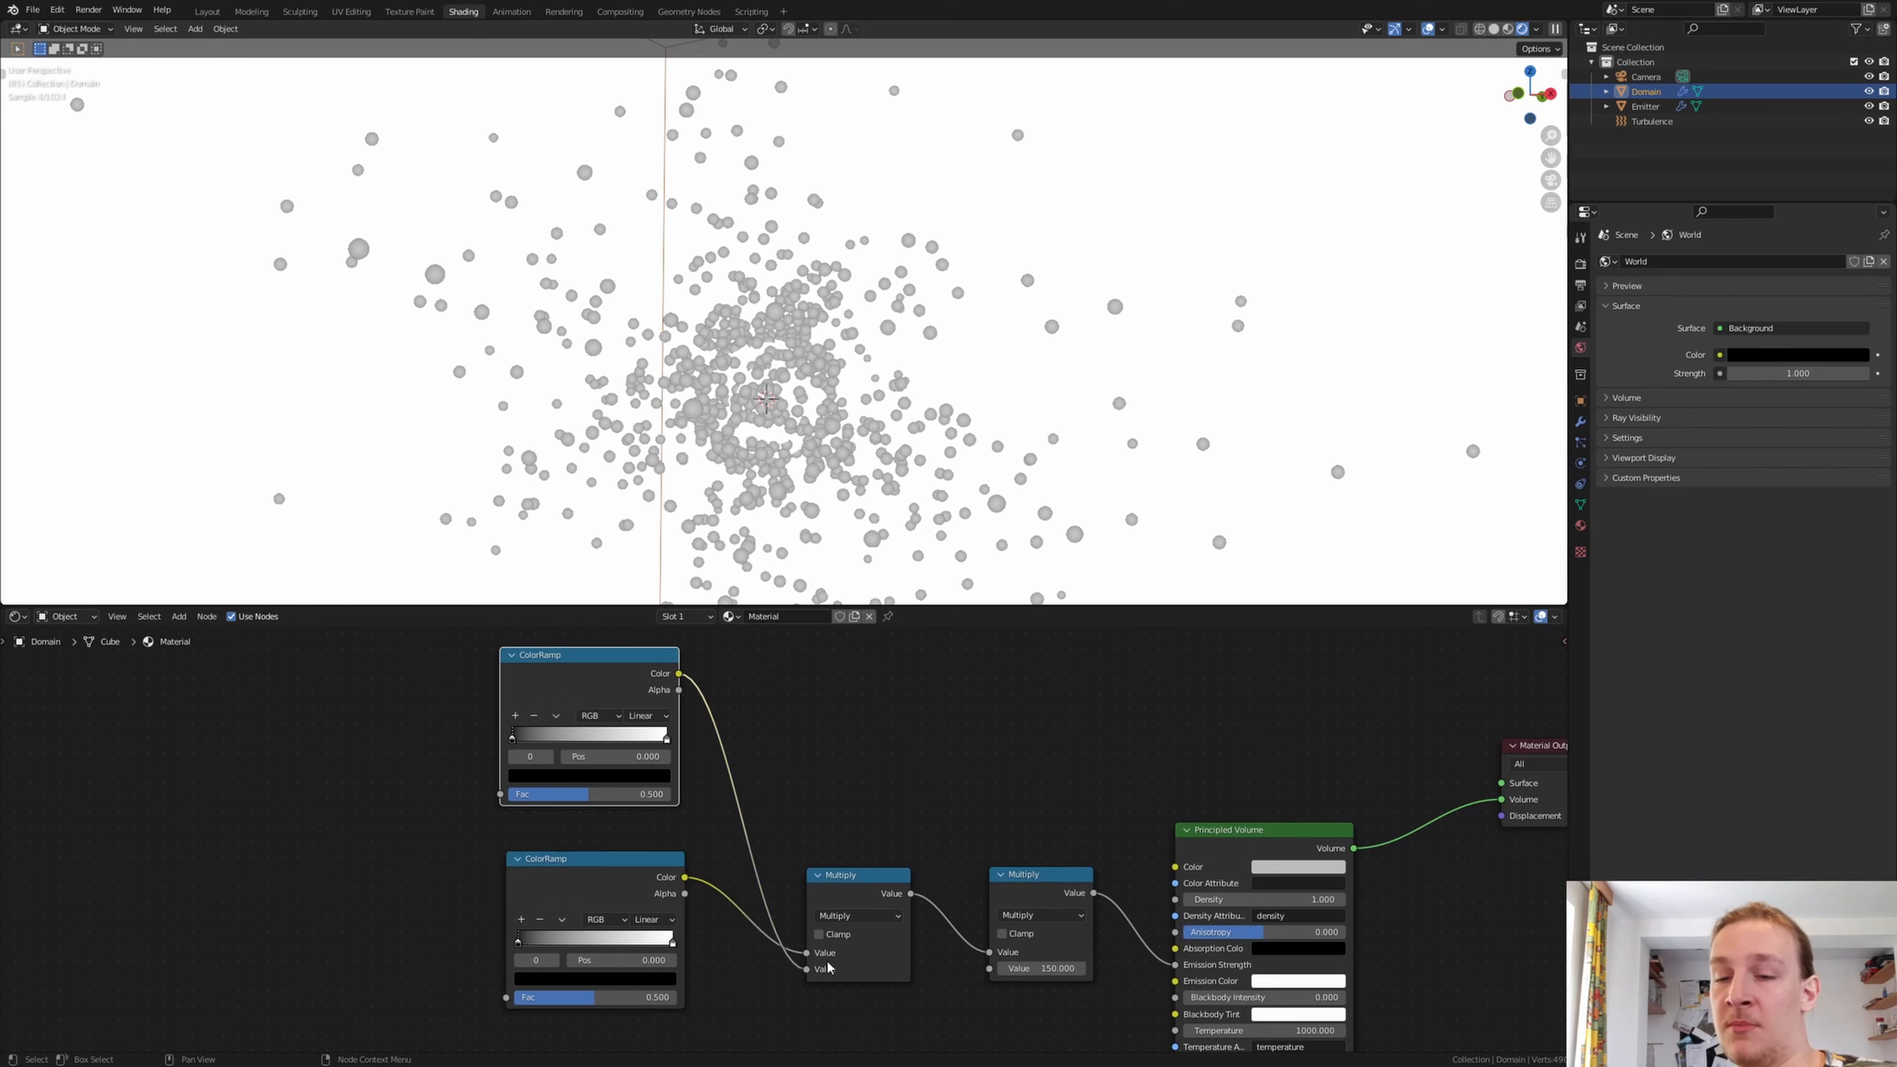
{"action": "scroll", "coordinate": [710, 919], "scroll_direction": "down", "scroll_amount": 5}
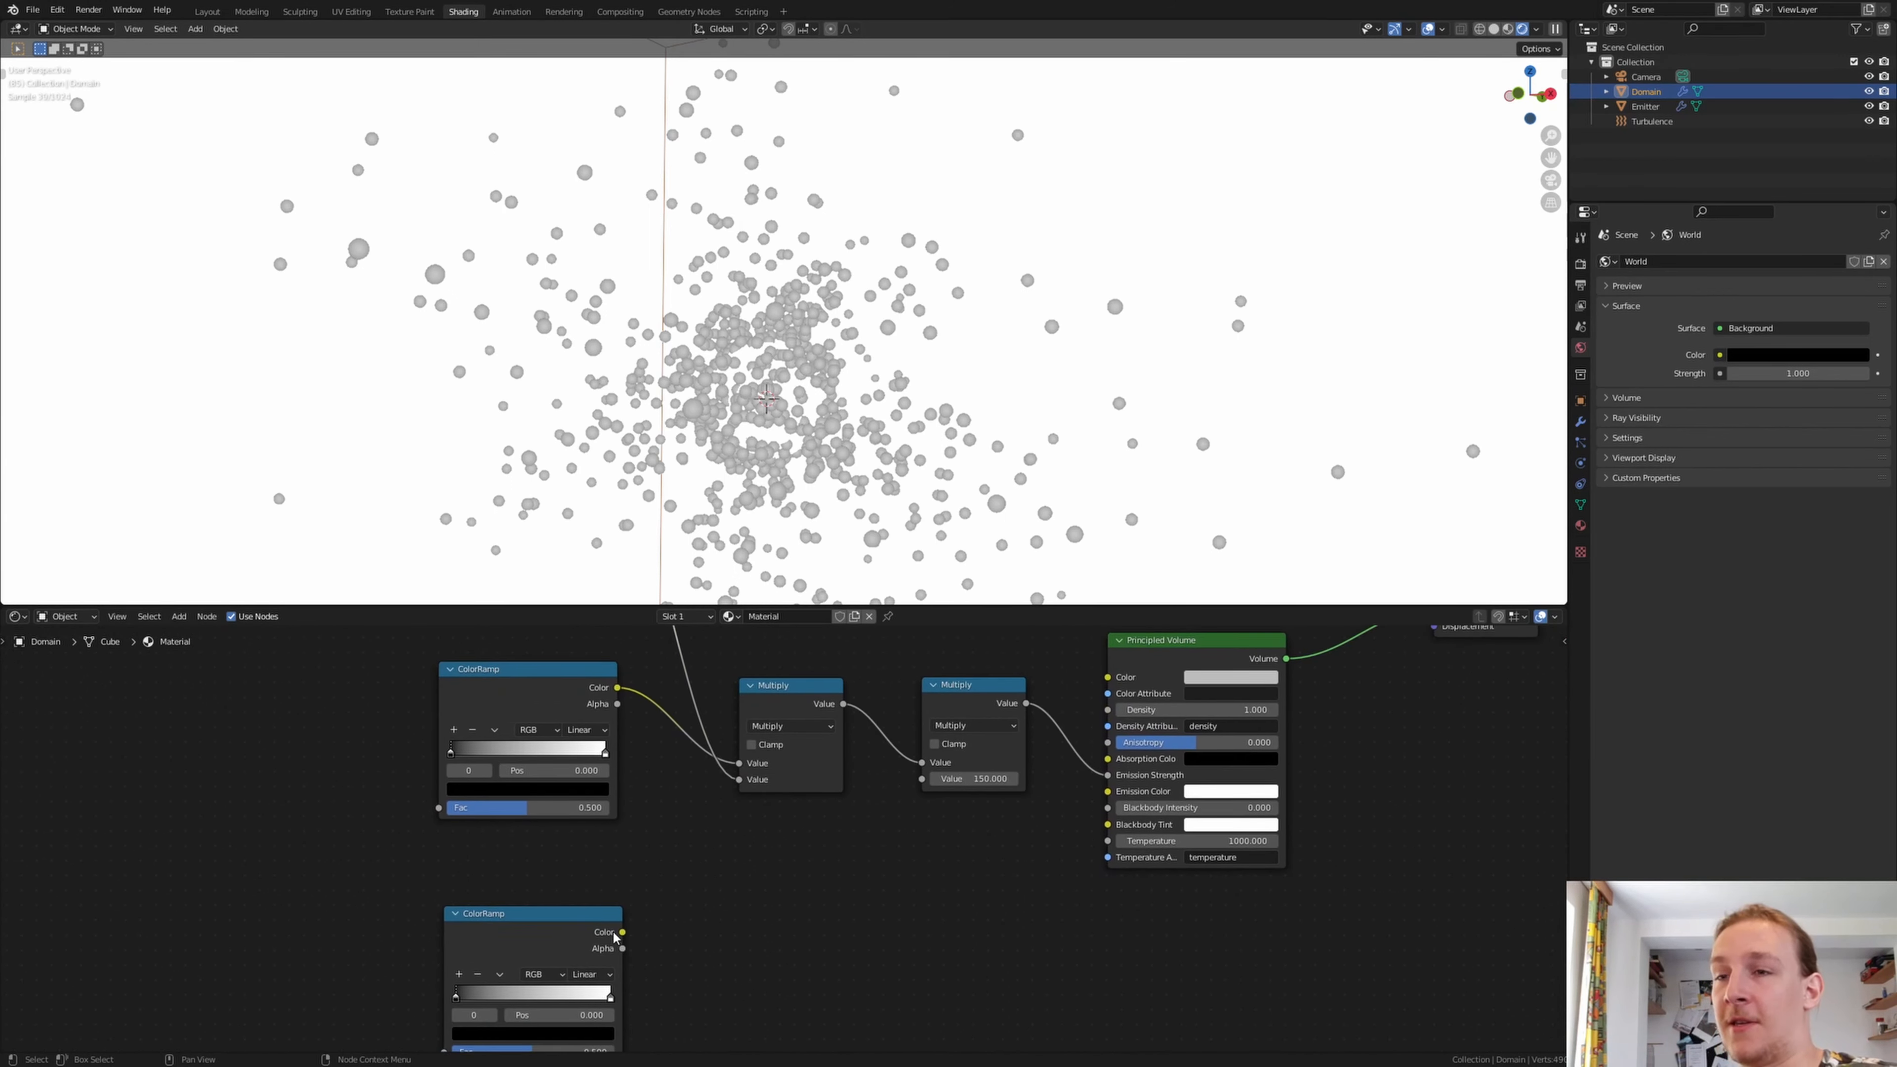
{"action": "left_click_drag", "start_coordinate": [625, 933], "coordinate": [1109, 792]}
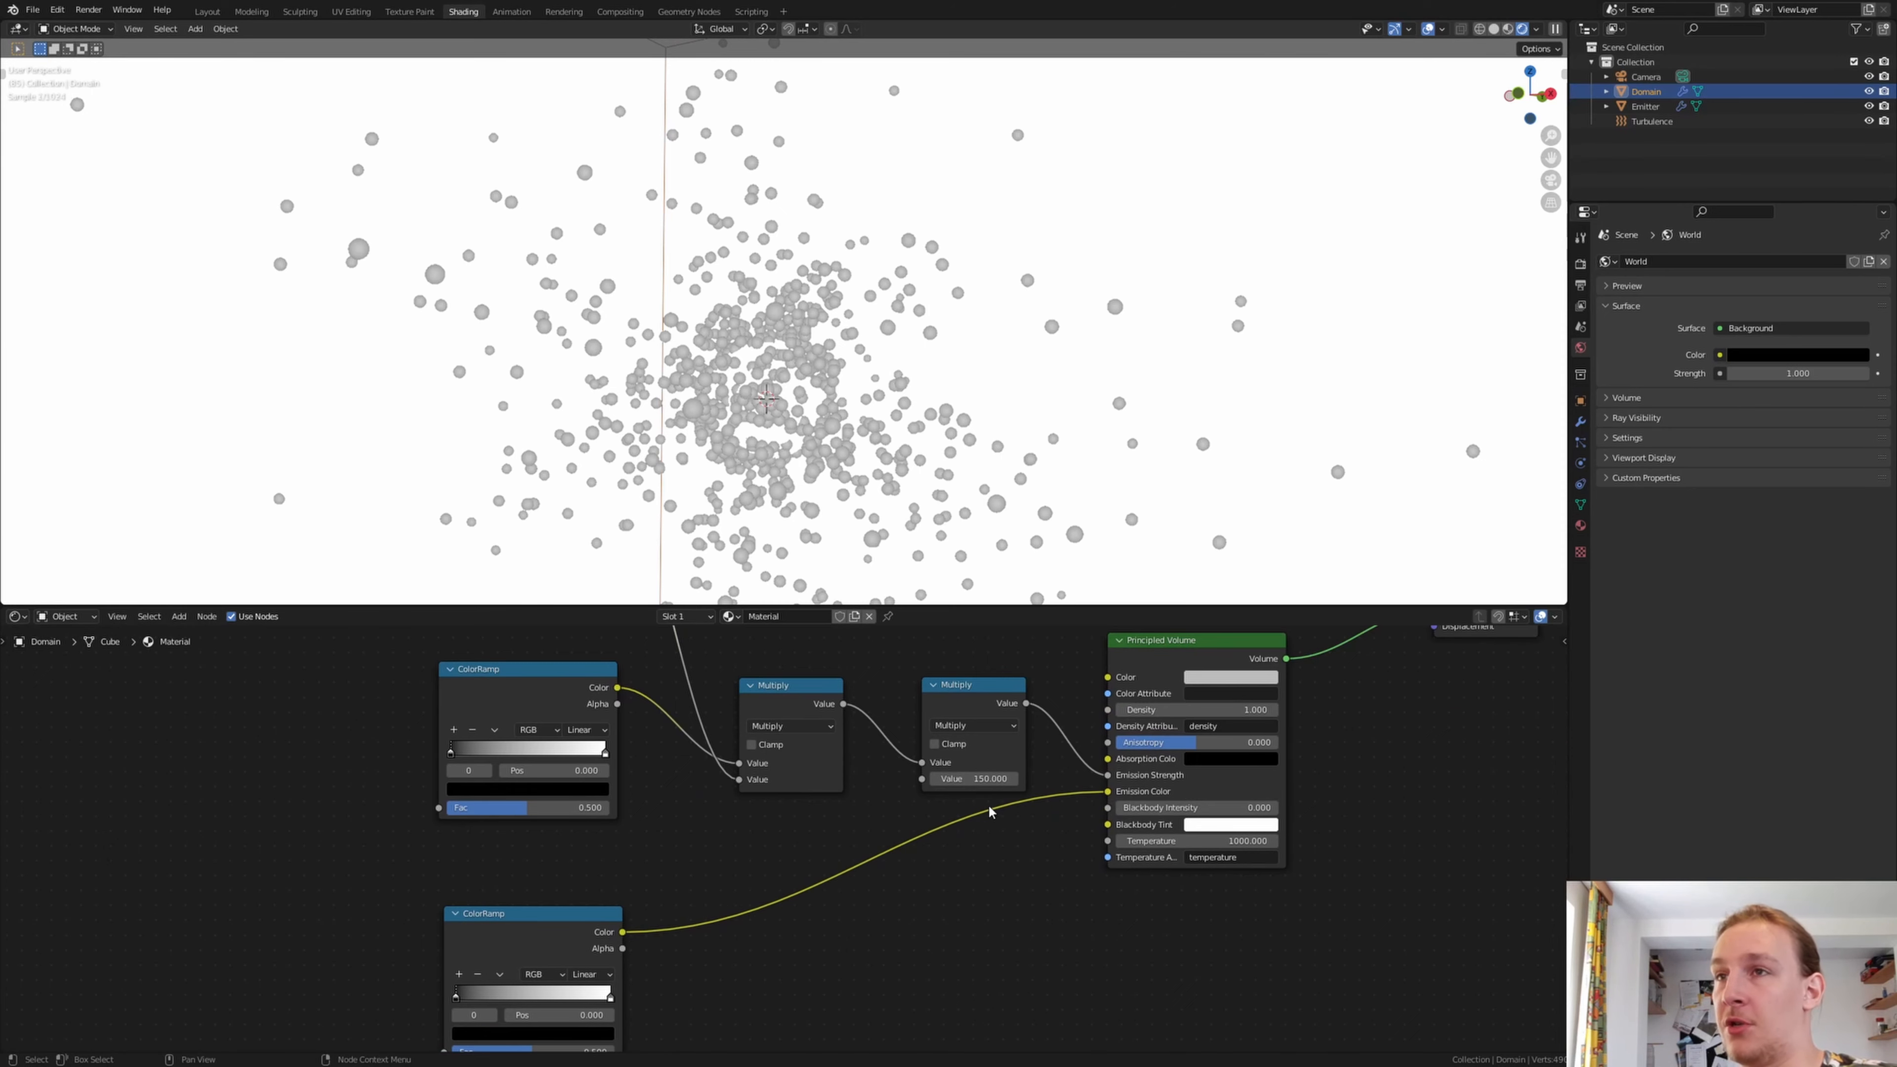
Add an Attribute node named heat and connect its Fac output to the Fac inputs of the middle and lower ColorRamps
{"action": "middle_click_drag", "start_coordinate": [664, 799], "coordinate": [915, 809]}
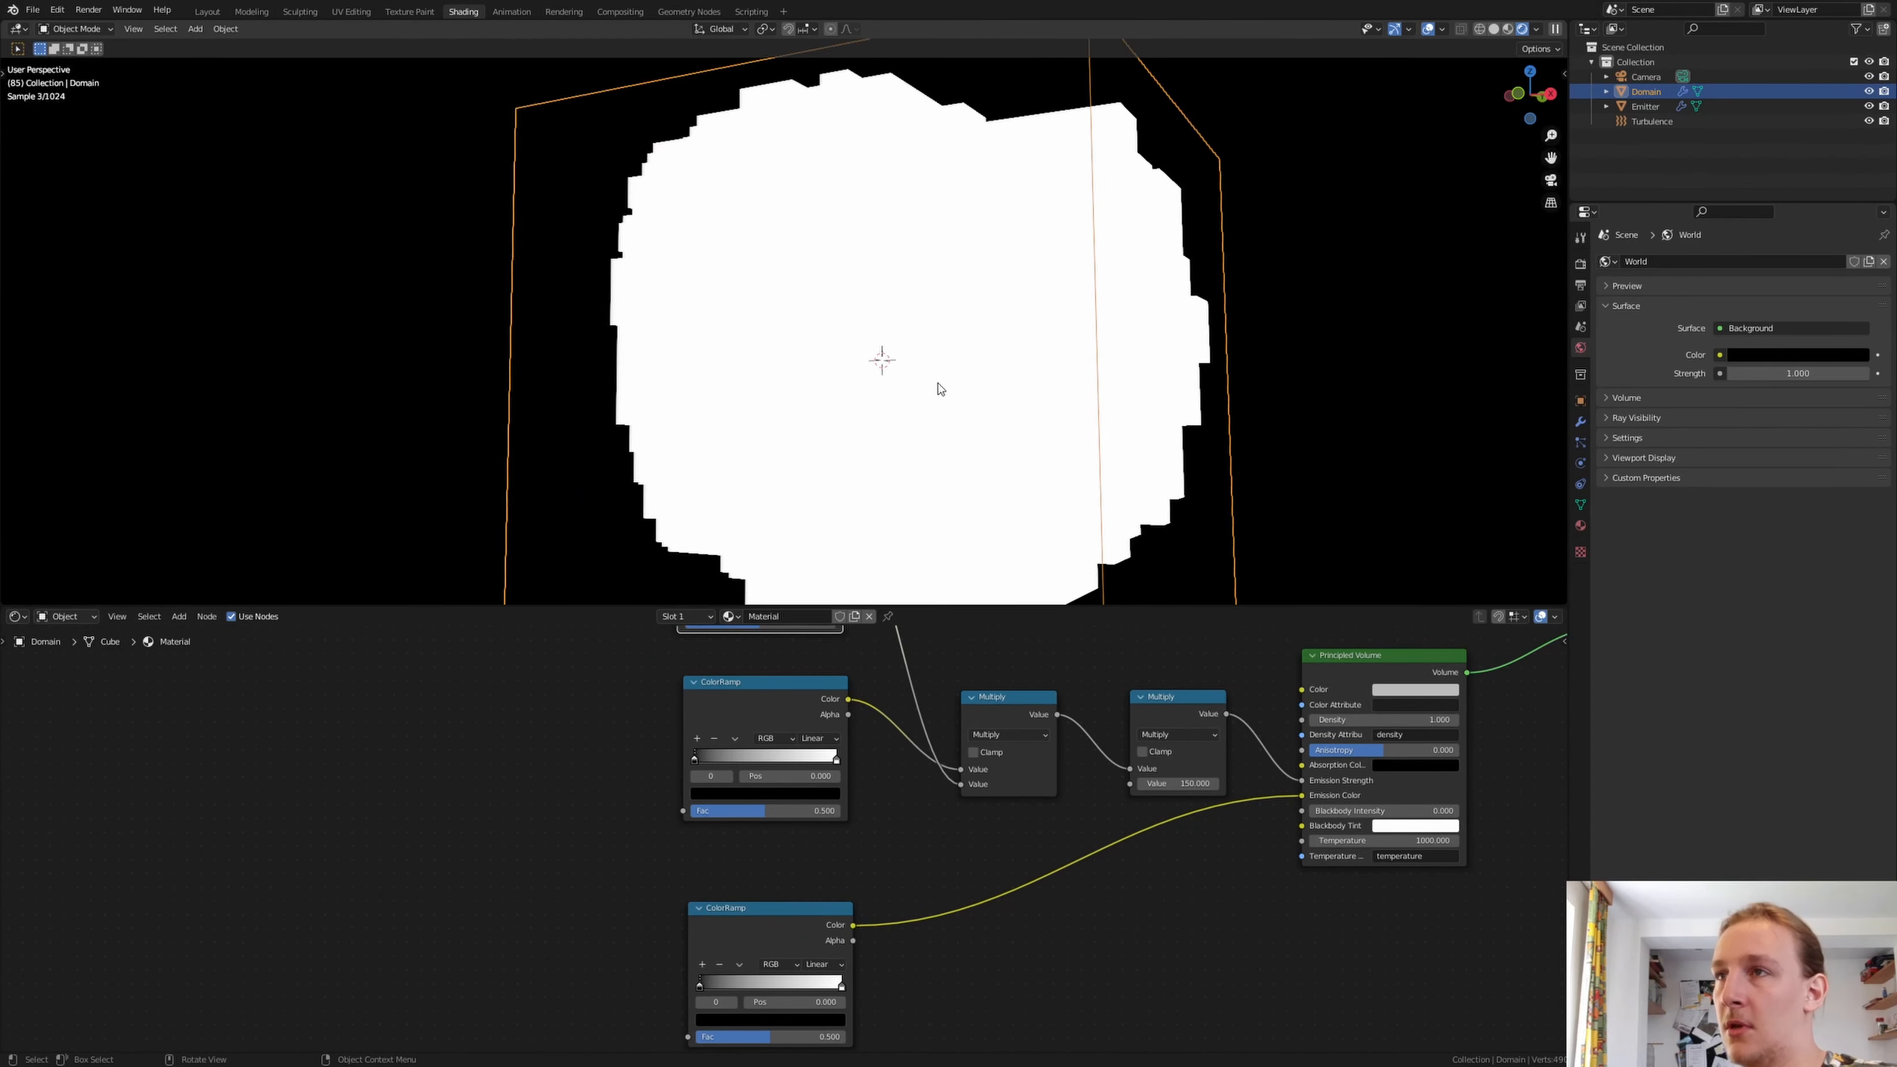
{"action": "mouse_move", "coordinate": [939, 454]}
{"action": "middle_mouse_down"}
{"action": "mouse_move", "coordinate": [821, 465]}
{"action": "mouse_move", "coordinate": [887, 450]}
{"action": "mouse_move", "coordinate": [925, 468]}
{"action": "middle_mouse_up"}
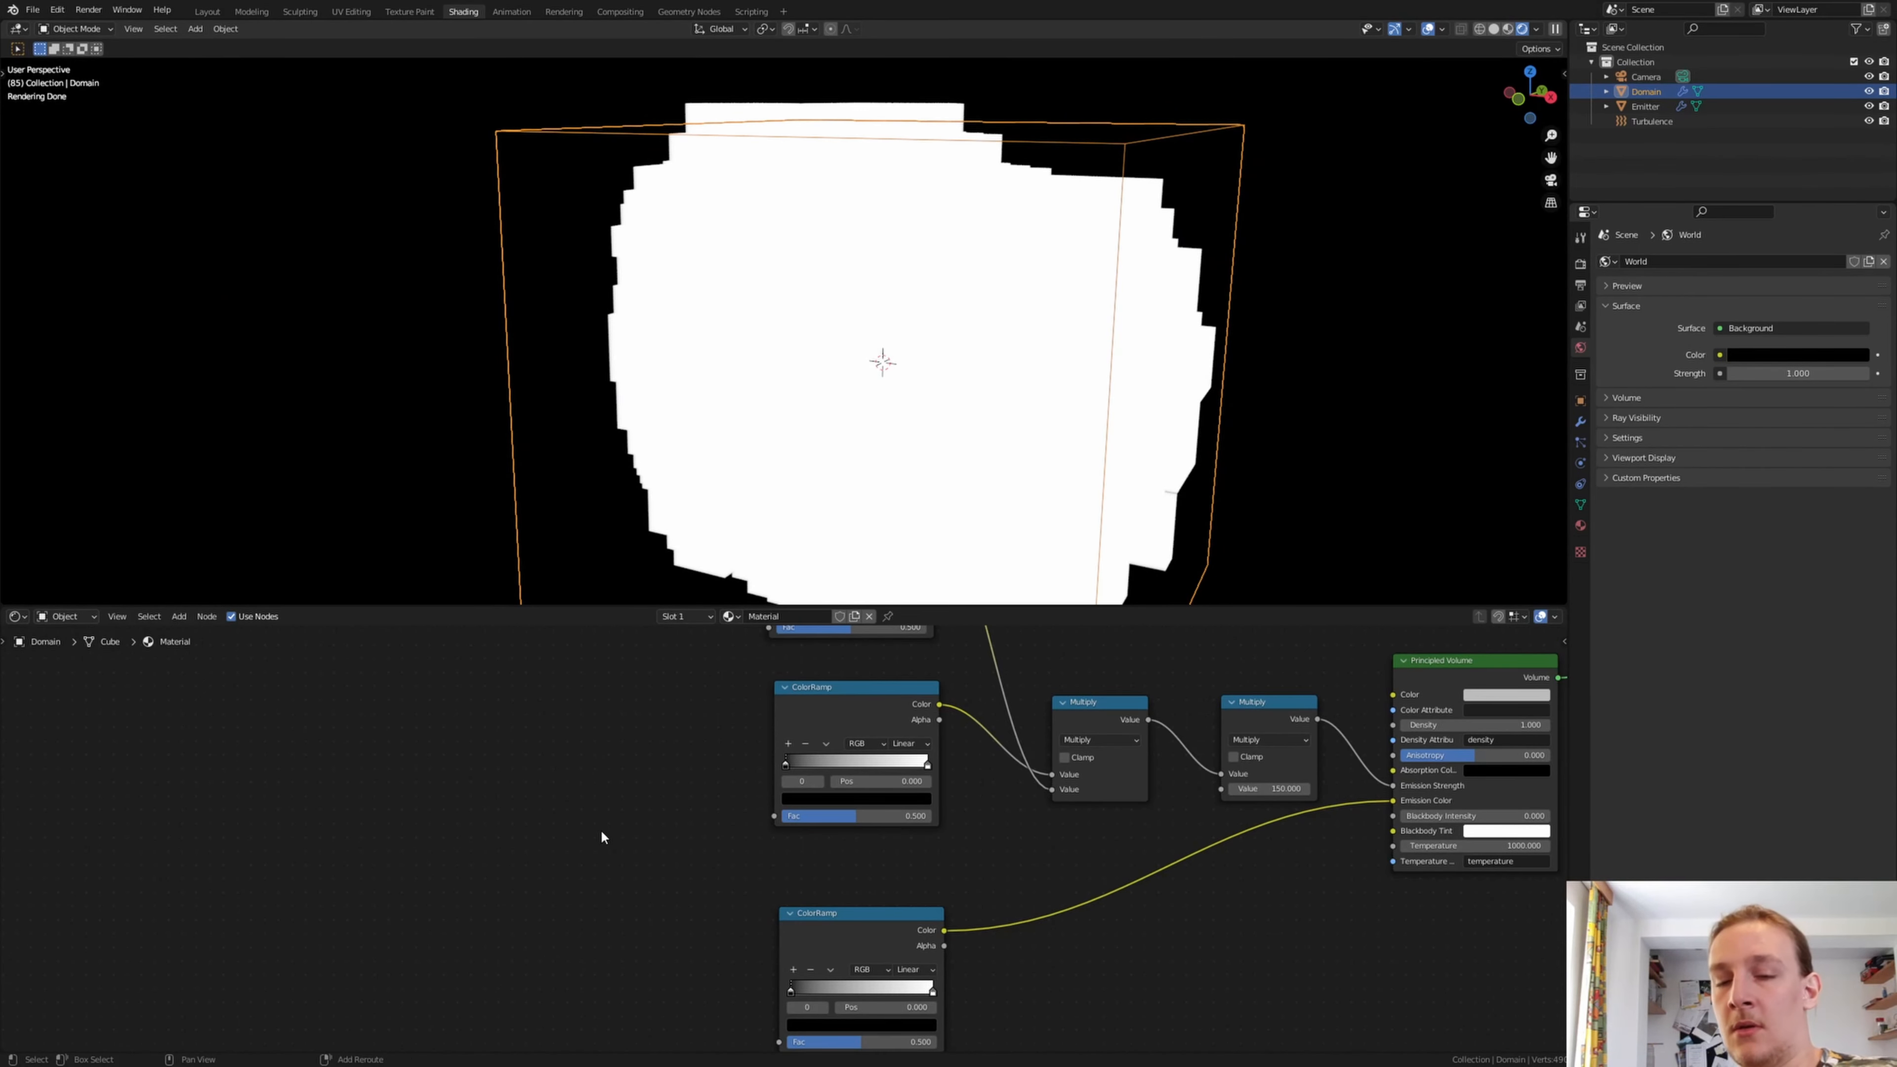
{"action": "key", "text": "shift+a"}
{"action": "type", "text": "a"}
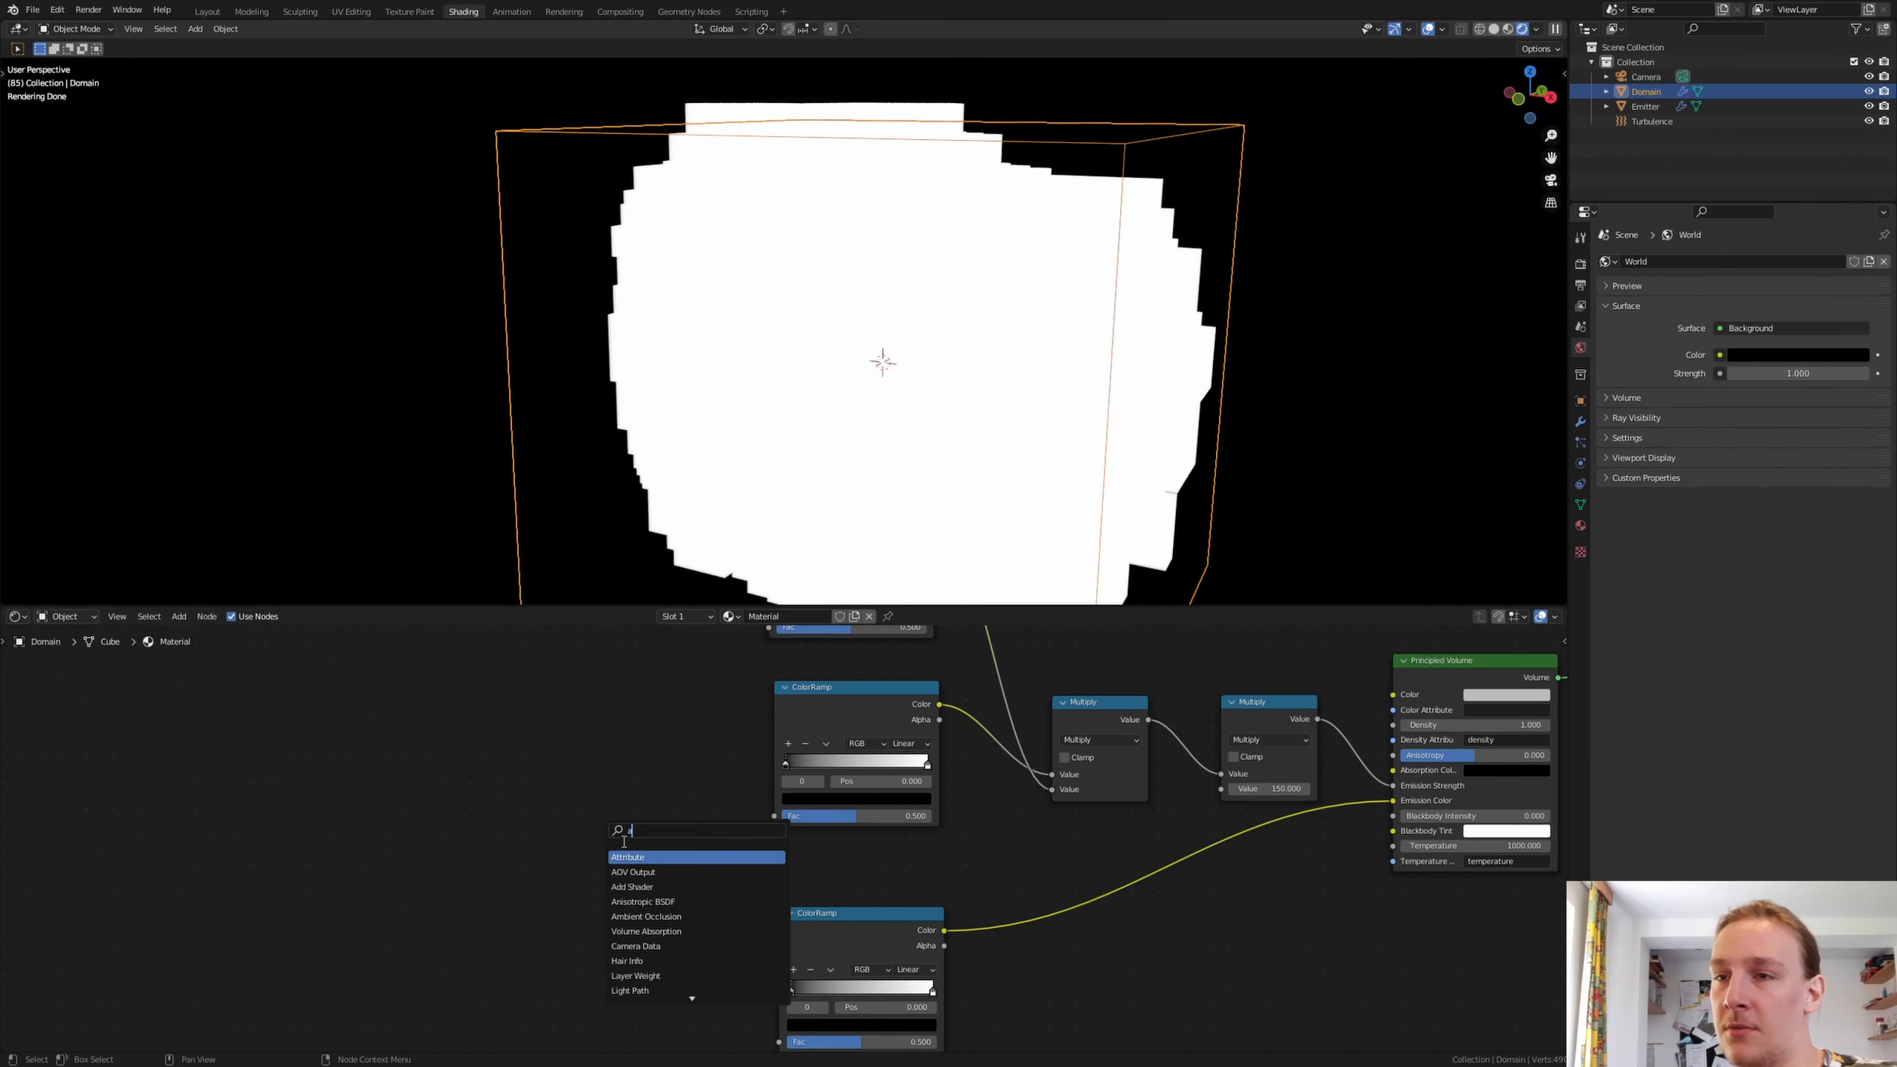
{"action": "key", "text": "Return"}
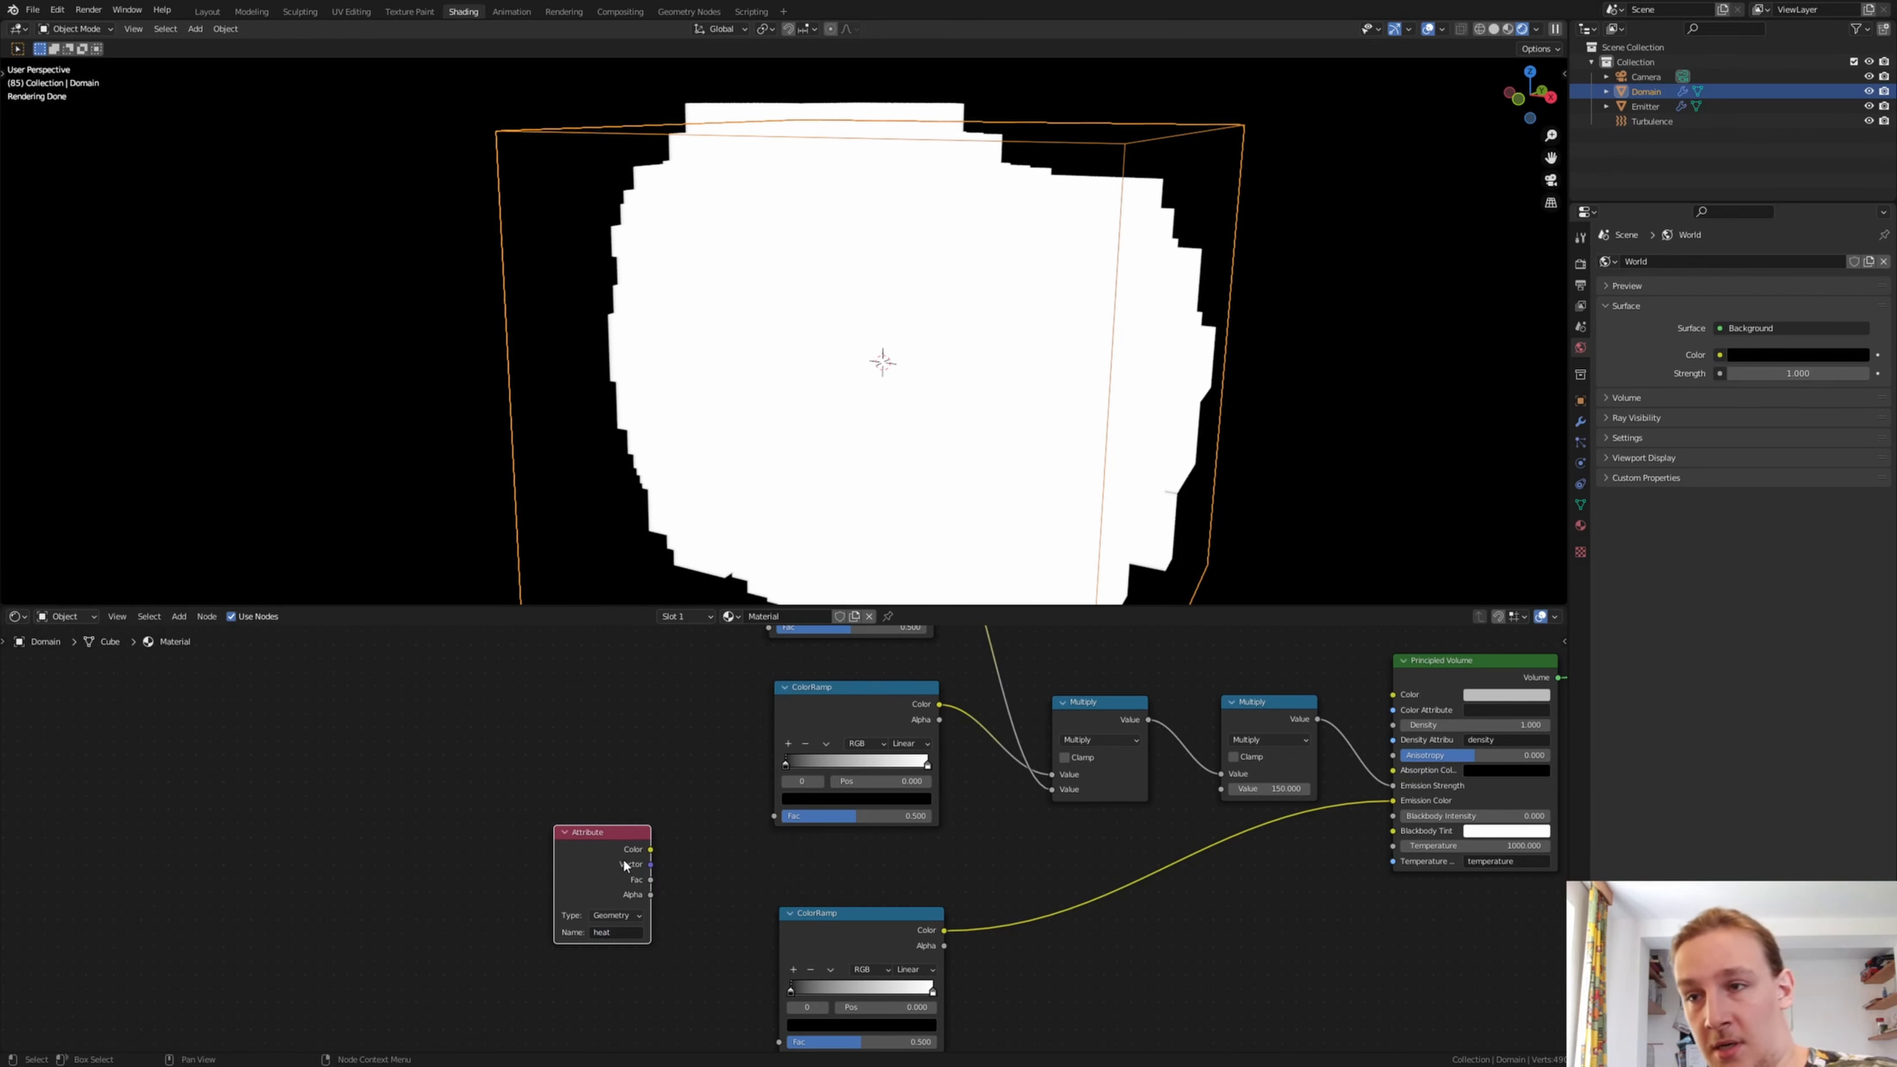
{"action": "left_click_drag", "start_coordinate": [651, 880], "coordinate": [774, 815]}
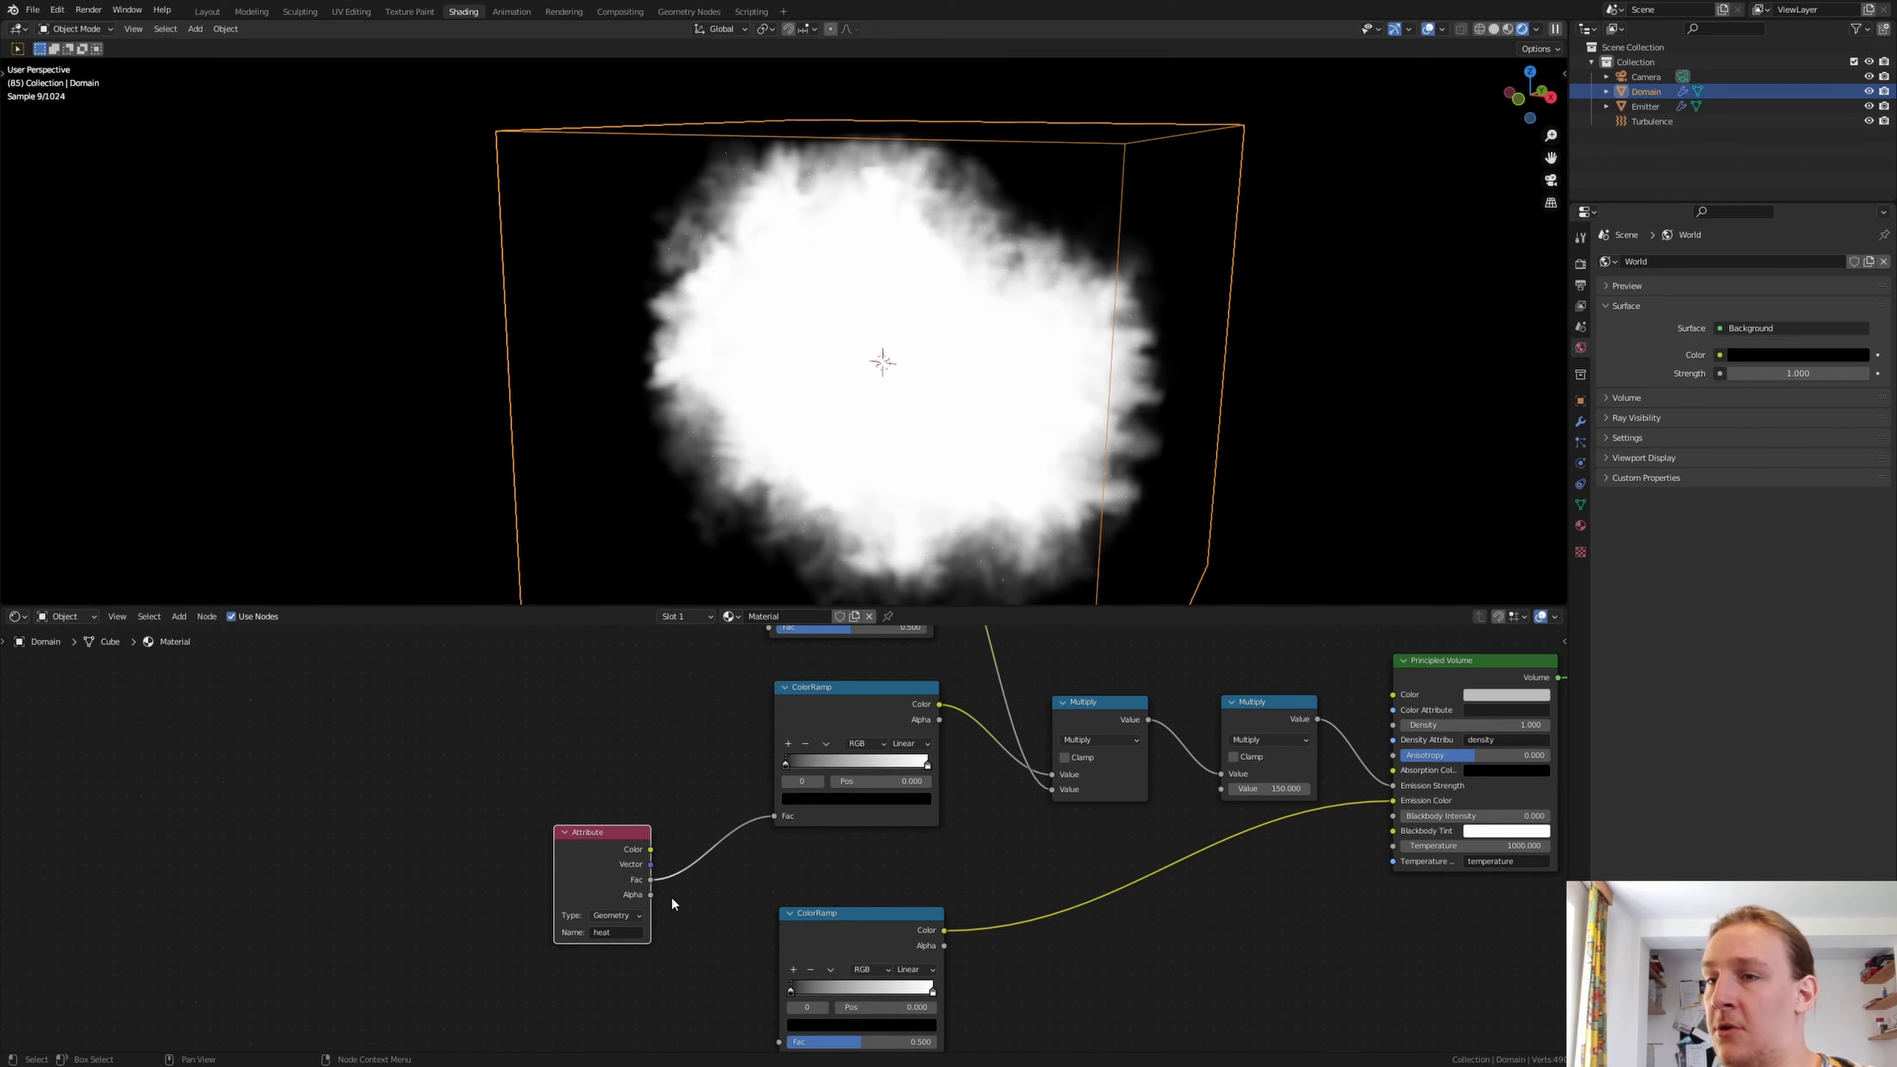
{"action": "left_click_drag", "start_coordinate": [651, 882], "coordinate": [779, 983]}
Add a Noise Texture node and connect its Fac output to the upper ColorRamp's Fac input
{"action": "middle_click_drag", "start_coordinate": [658, 643], "coordinate": [738, 858]}
{"action": "key", "text": "shift+a"}
{"action": "left_click", "coordinate": [692, 766]}
{"action": "type", "text": "noise"}
{"action": "key", "text": "Return"}
{"action": "left_click", "coordinate": [680, 776]}
{"action": "left_click_drag", "start_coordinate": [703, 759], "coordinate": [847, 780]}
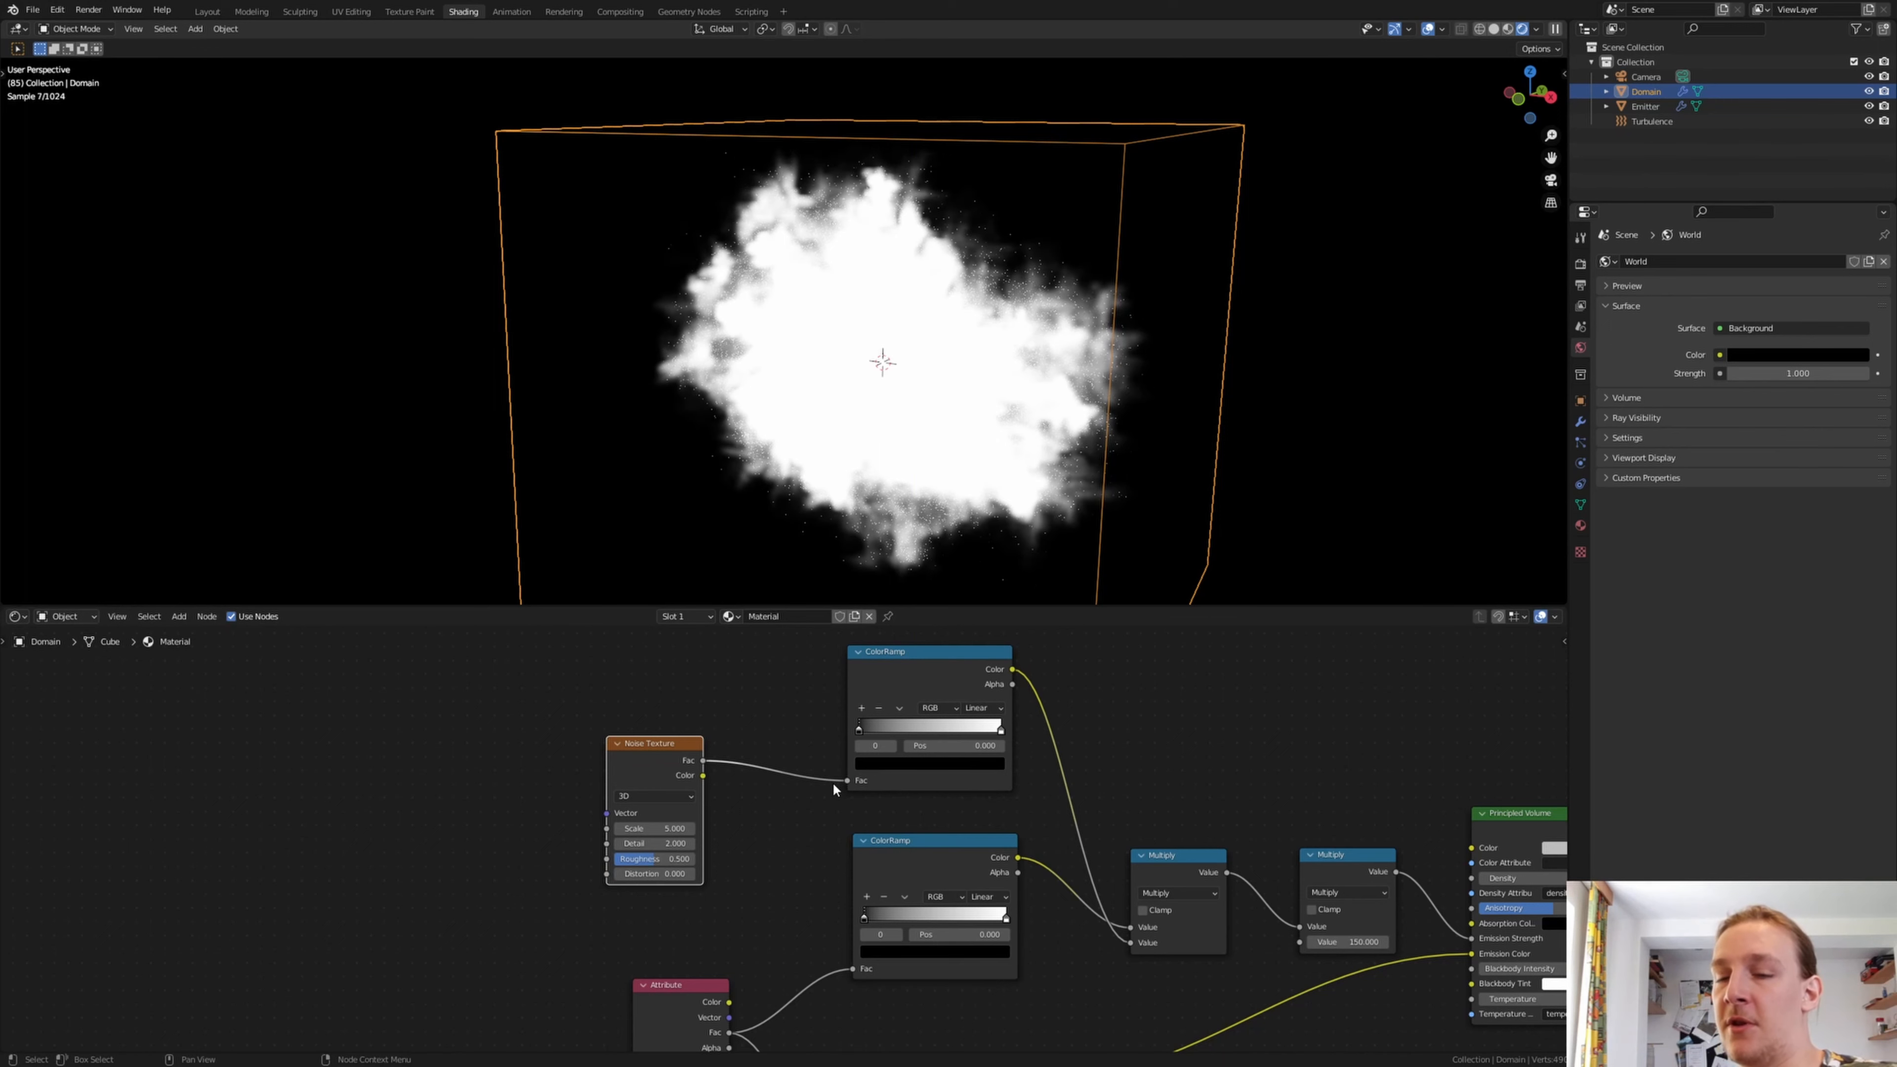
Set the Noise Texture's Scale to 8 and Detail to 9.2
{"action": "left_click", "coordinate": [665, 825]}
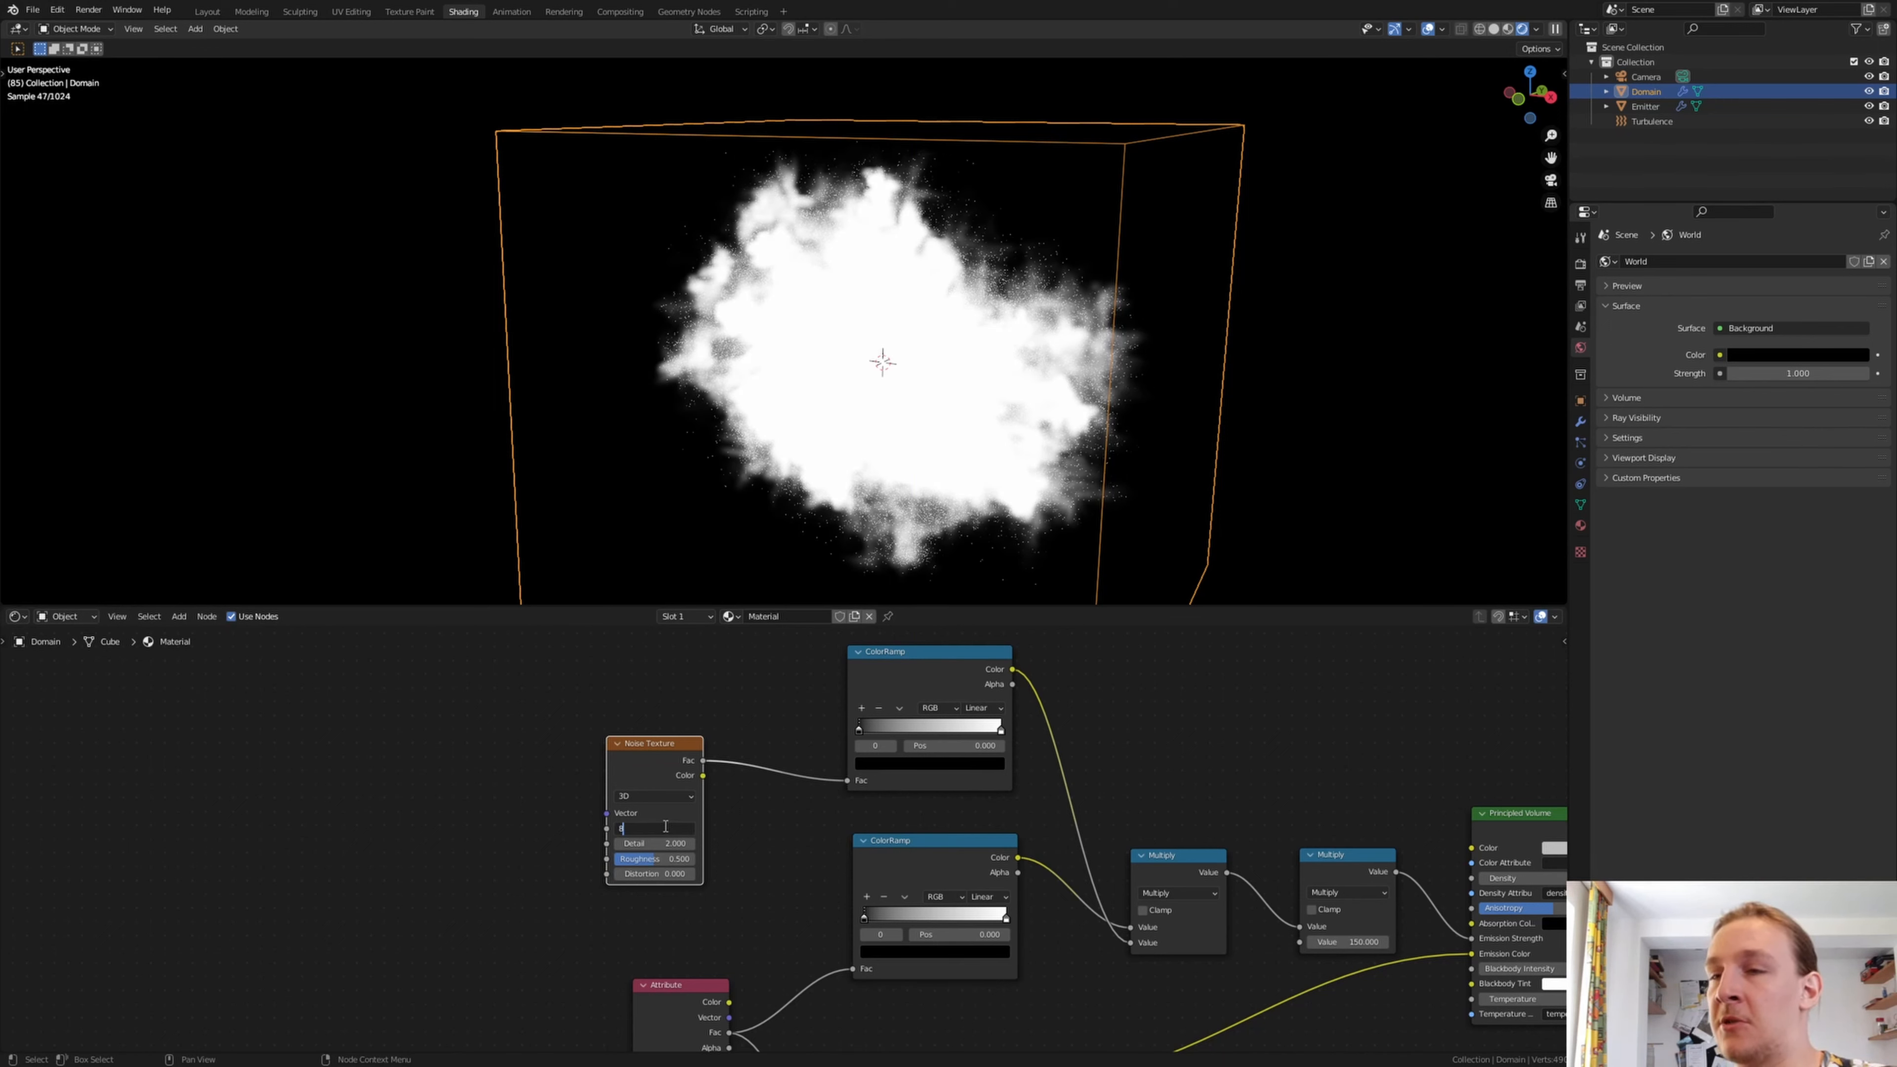
{"action": "key", "text": "Return"}
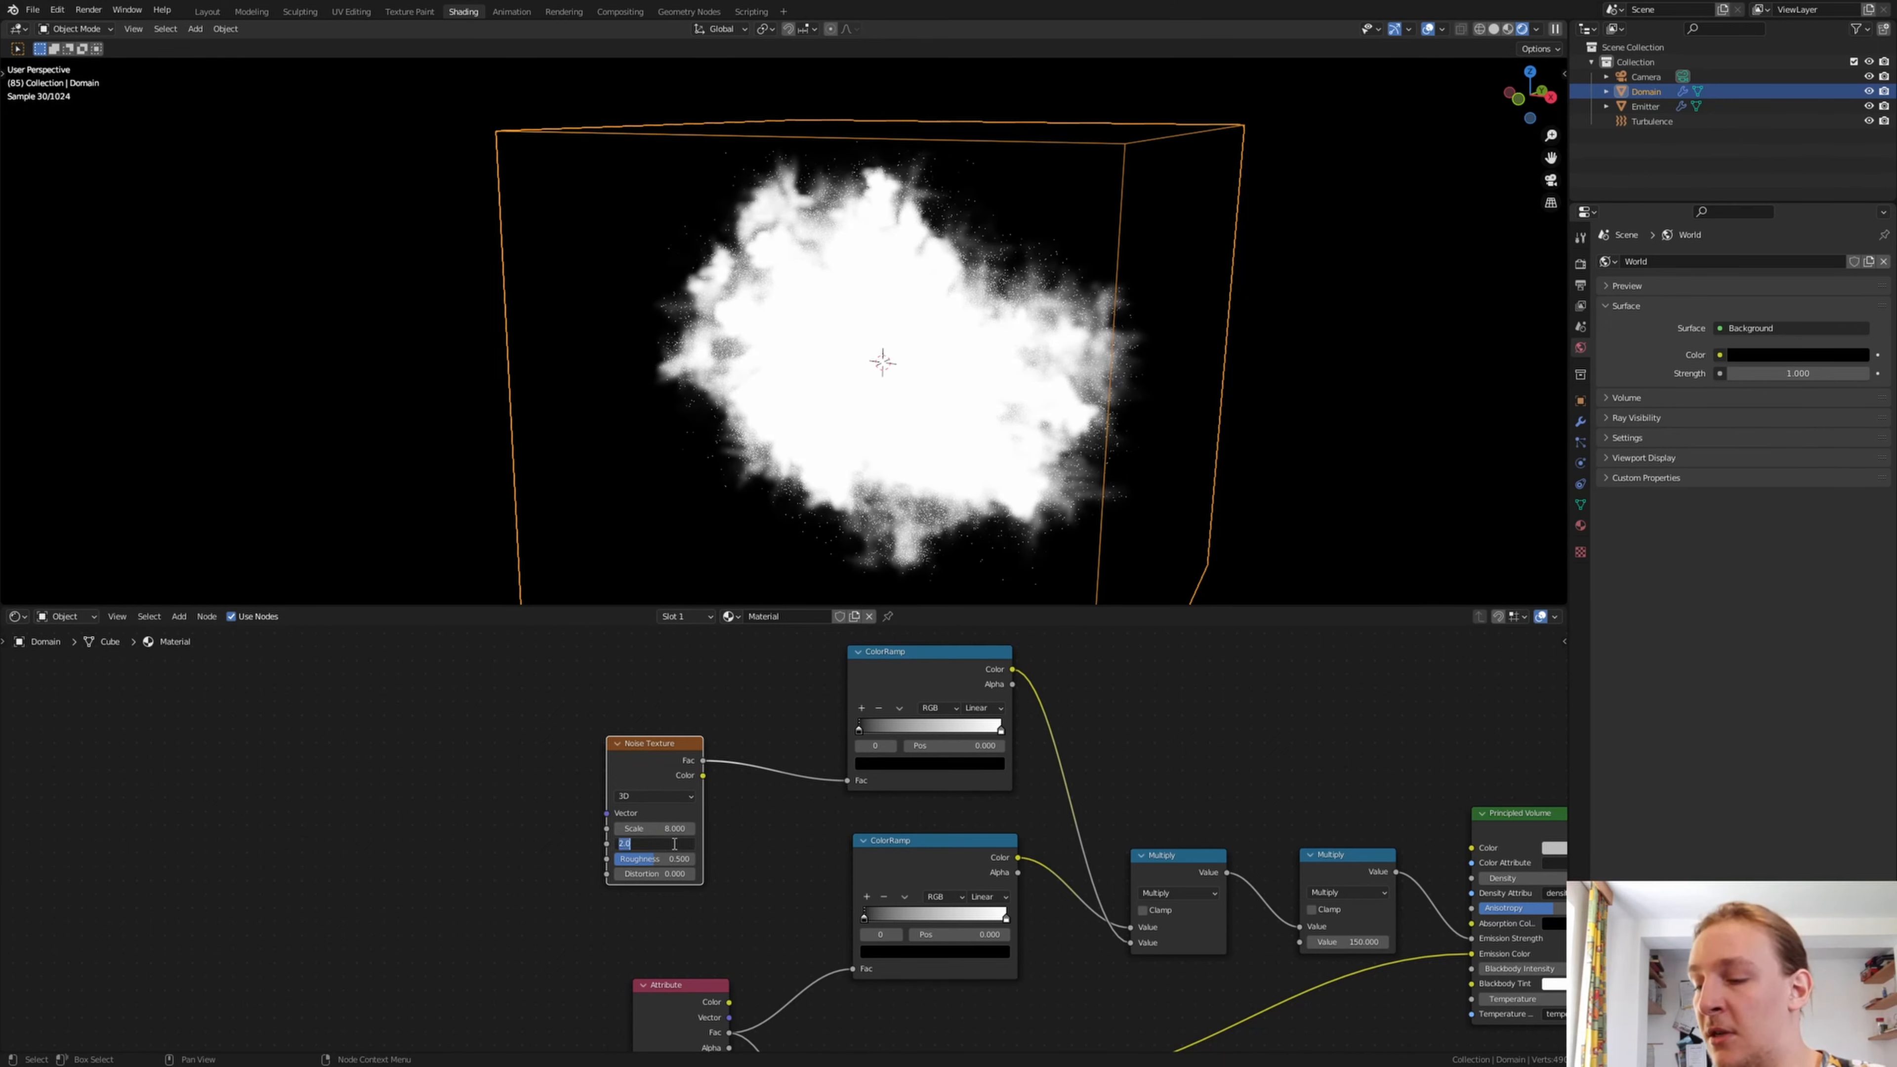
{"action": "left_click", "coordinate": [675, 843]}
{"action": "type", "text": "9"}
{"action": "key", "text": "Return"}
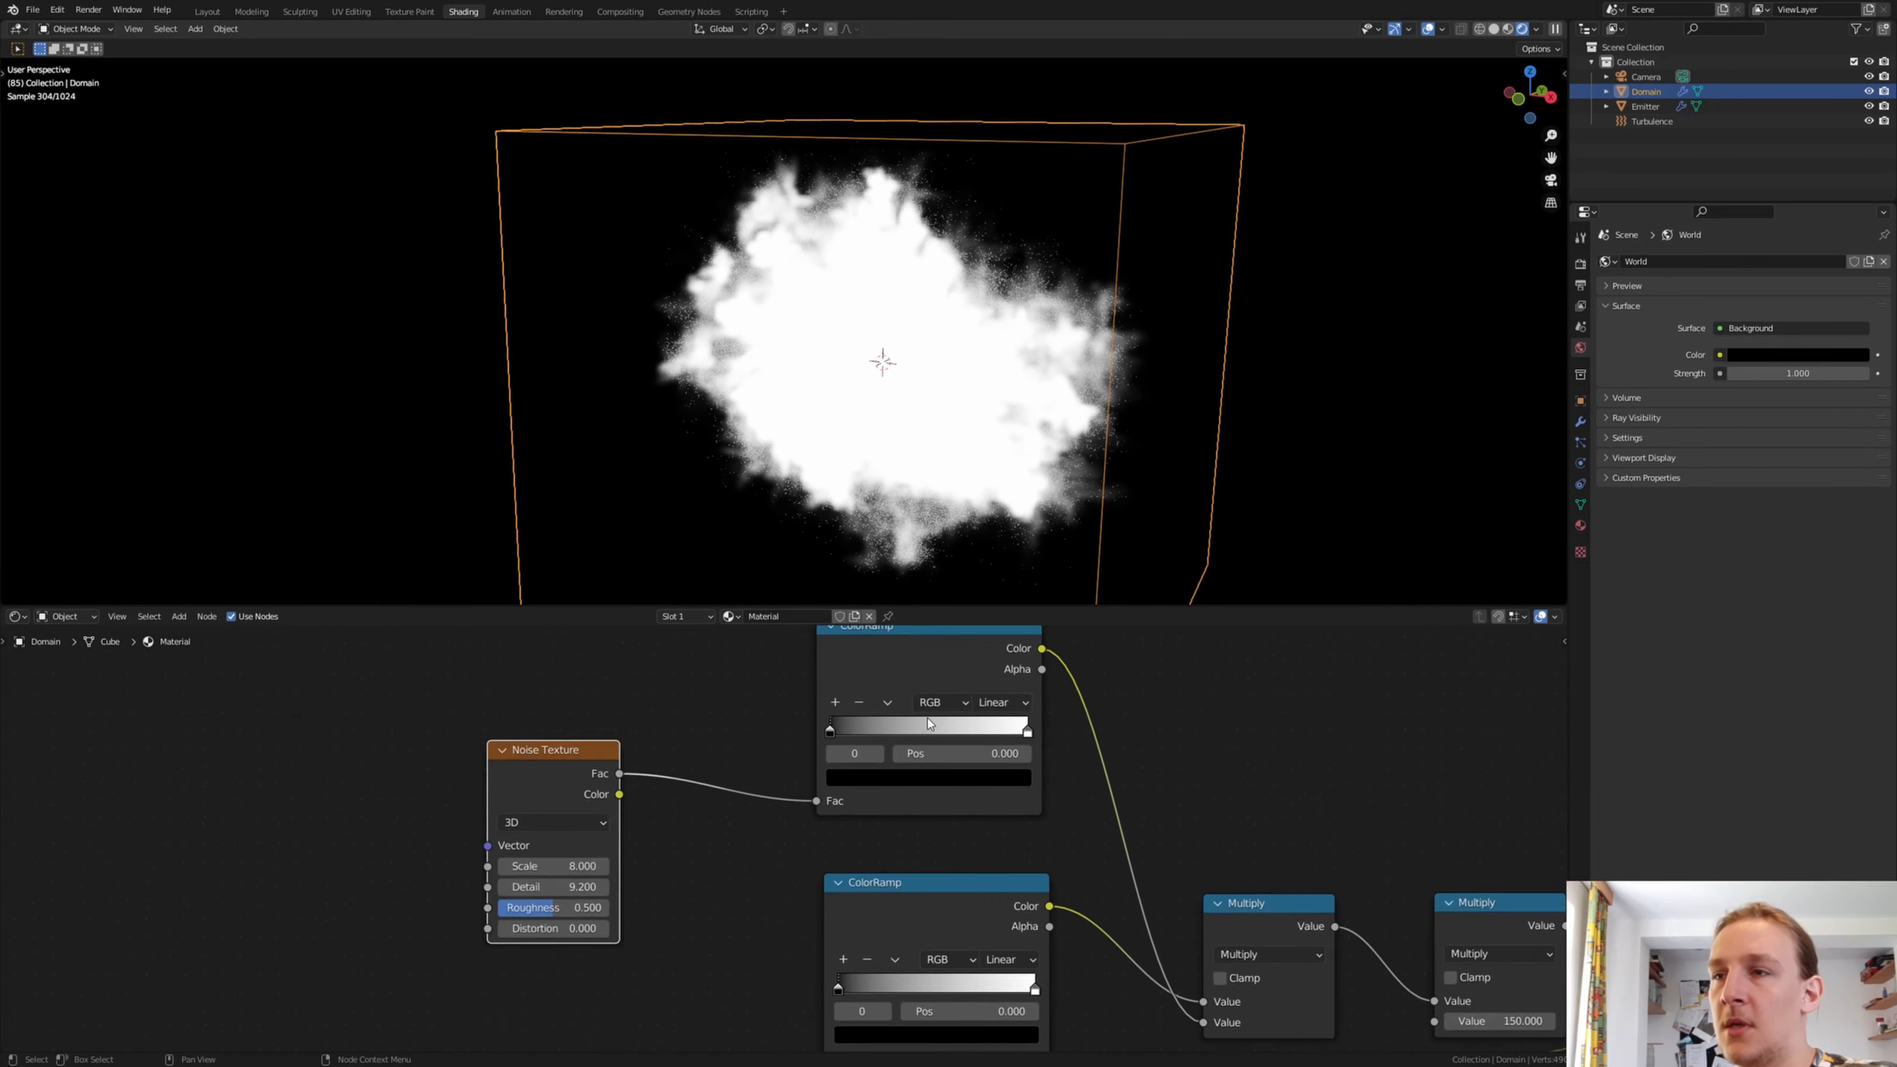
Move the black stop to 0.491 on the upper ColorRamp and to about 0.7 on the middle ColorRamp
{"action": "scroll", "coordinate": [752, 841], "scroll_direction": "up", "scroll_amount": 2}
{"action": "left_click_drag", "start_coordinate": [670, 865], "coordinate": [787, 846]}
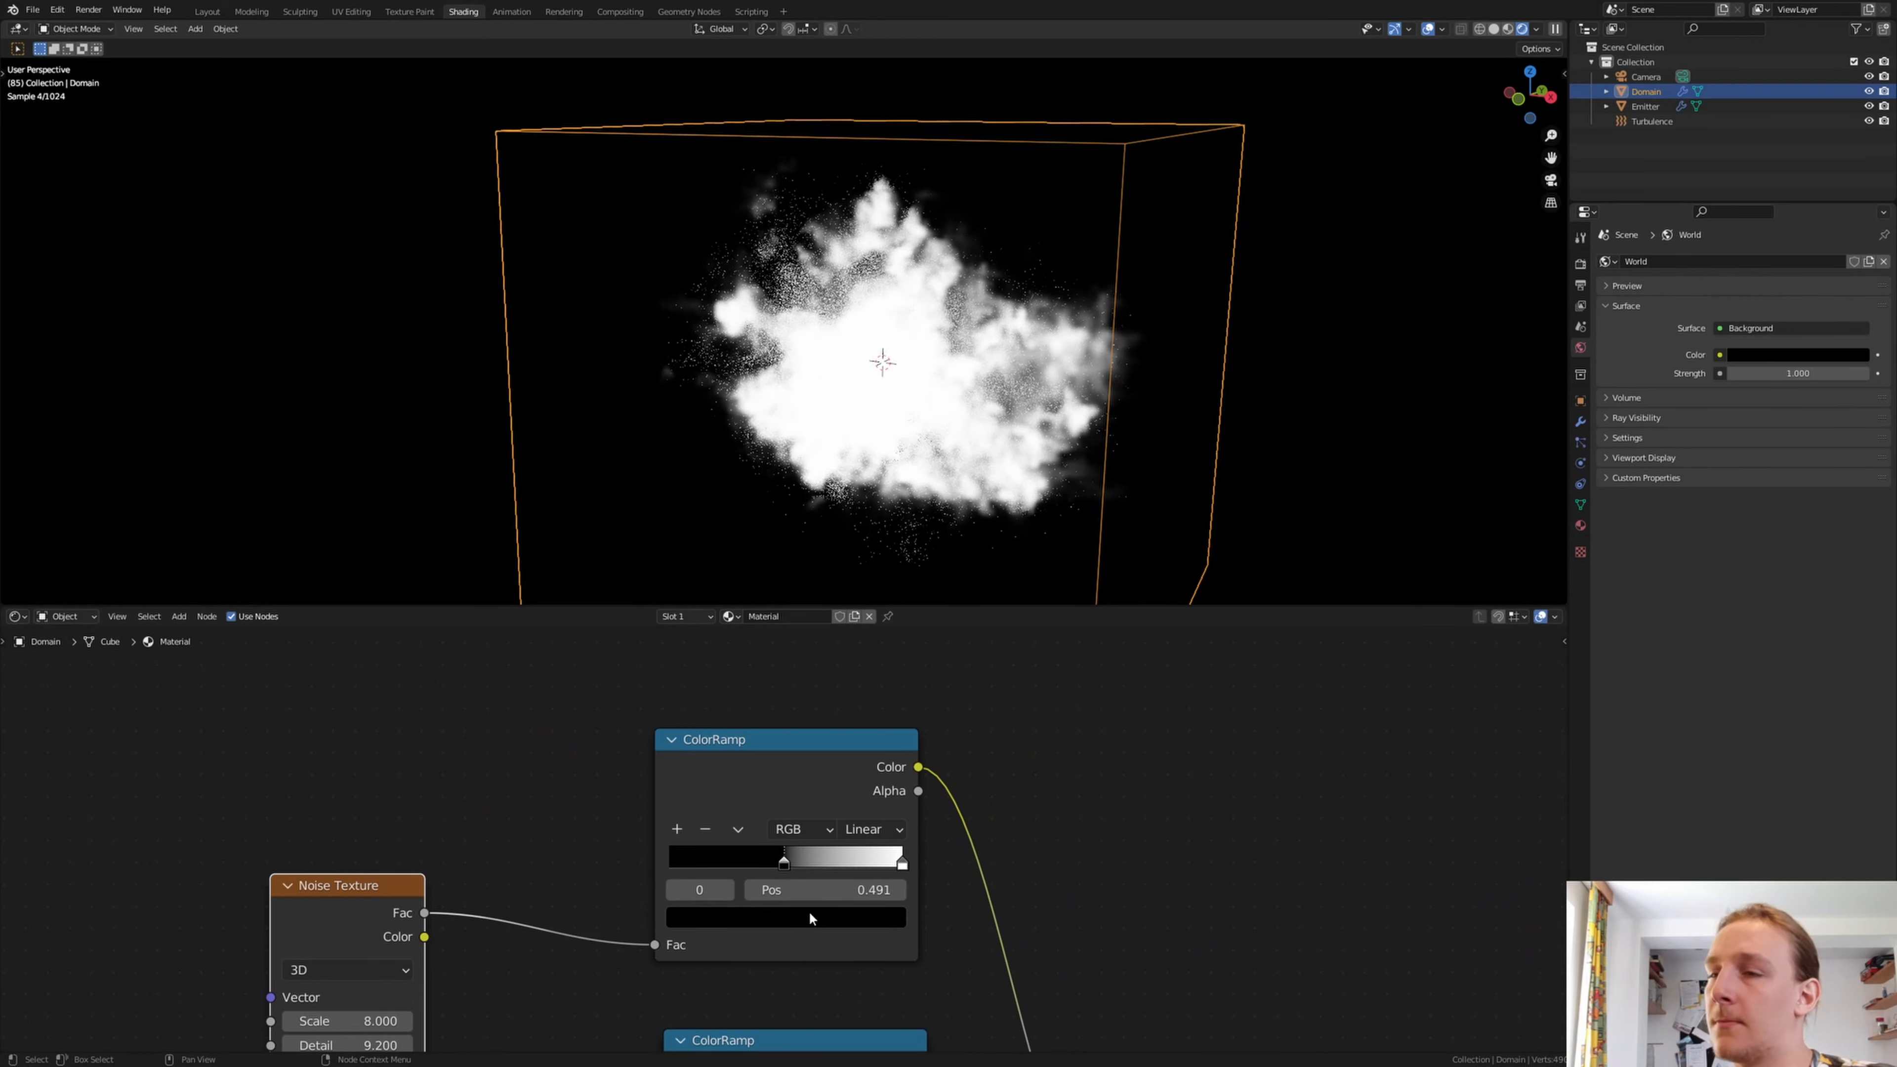
{"action": "middle_click_drag", "start_coordinate": [804, 970], "coordinate": [822, 608]}
{"action": "middle_click_drag", "start_coordinate": [817, 755], "coordinate": [729, 752]}
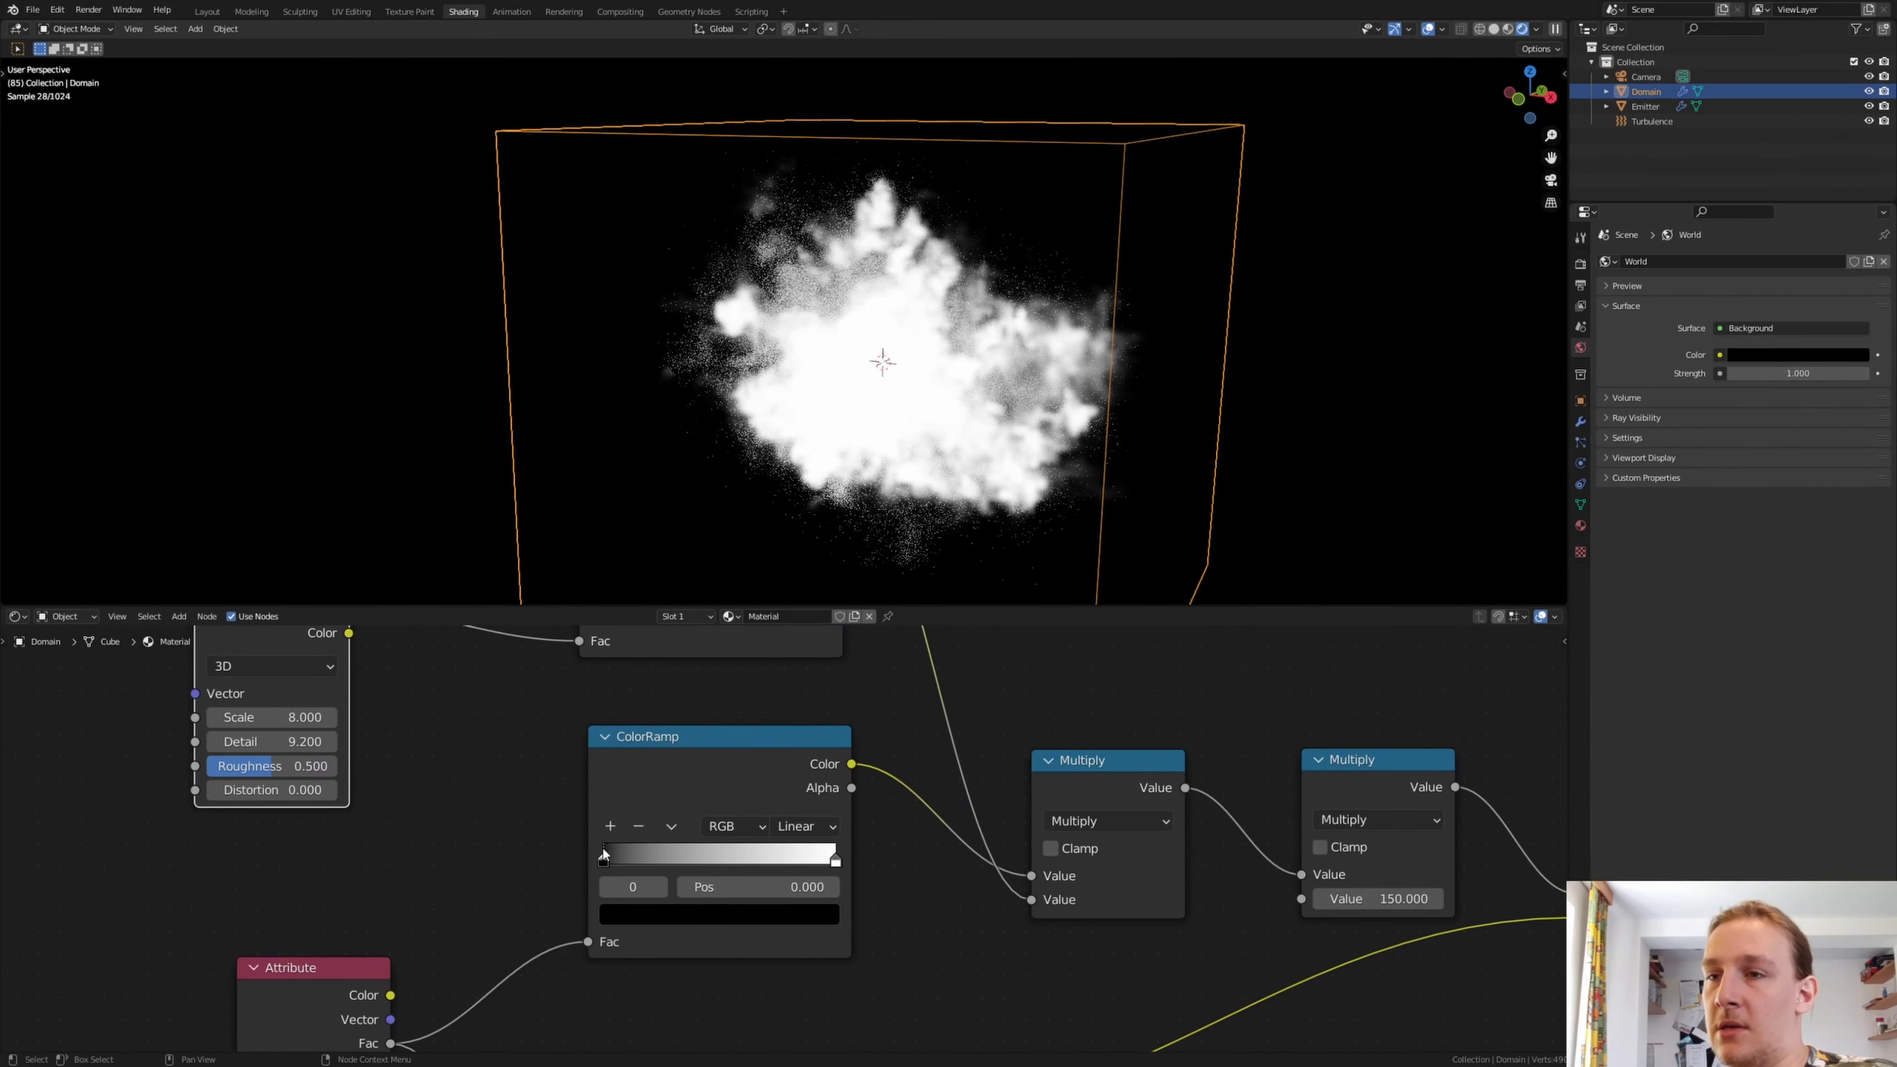
{"action": "left_click_drag", "start_coordinate": [604, 863], "coordinate": [775, 853]}
Turn the middle ColorRamp's end stop black and add a white stop halfway between the two black stops
{"action": "left_click", "coordinate": [835, 858]}
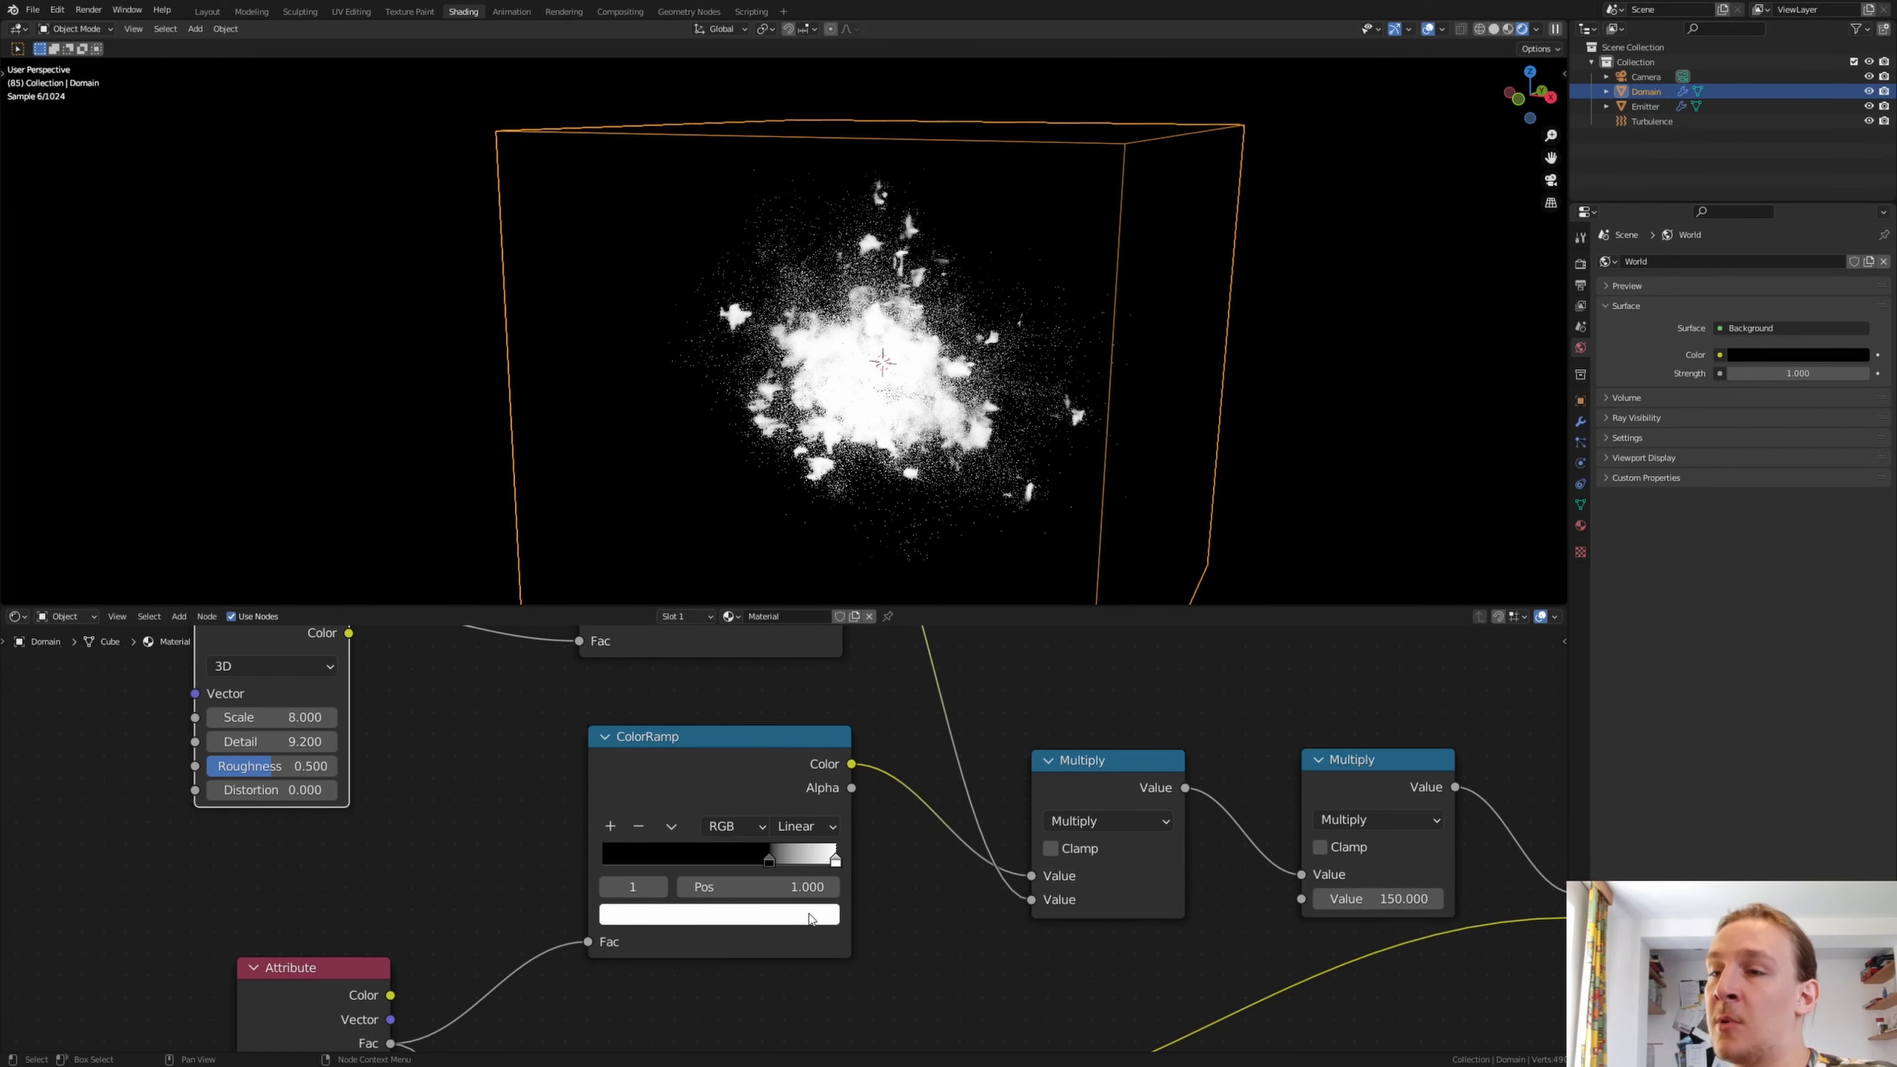
{"action": "left_click", "coordinate": [833, 917]}
{"action": "left_click_drag", "start_coordinate": [796, 665], "coordinate": [794, 755]}
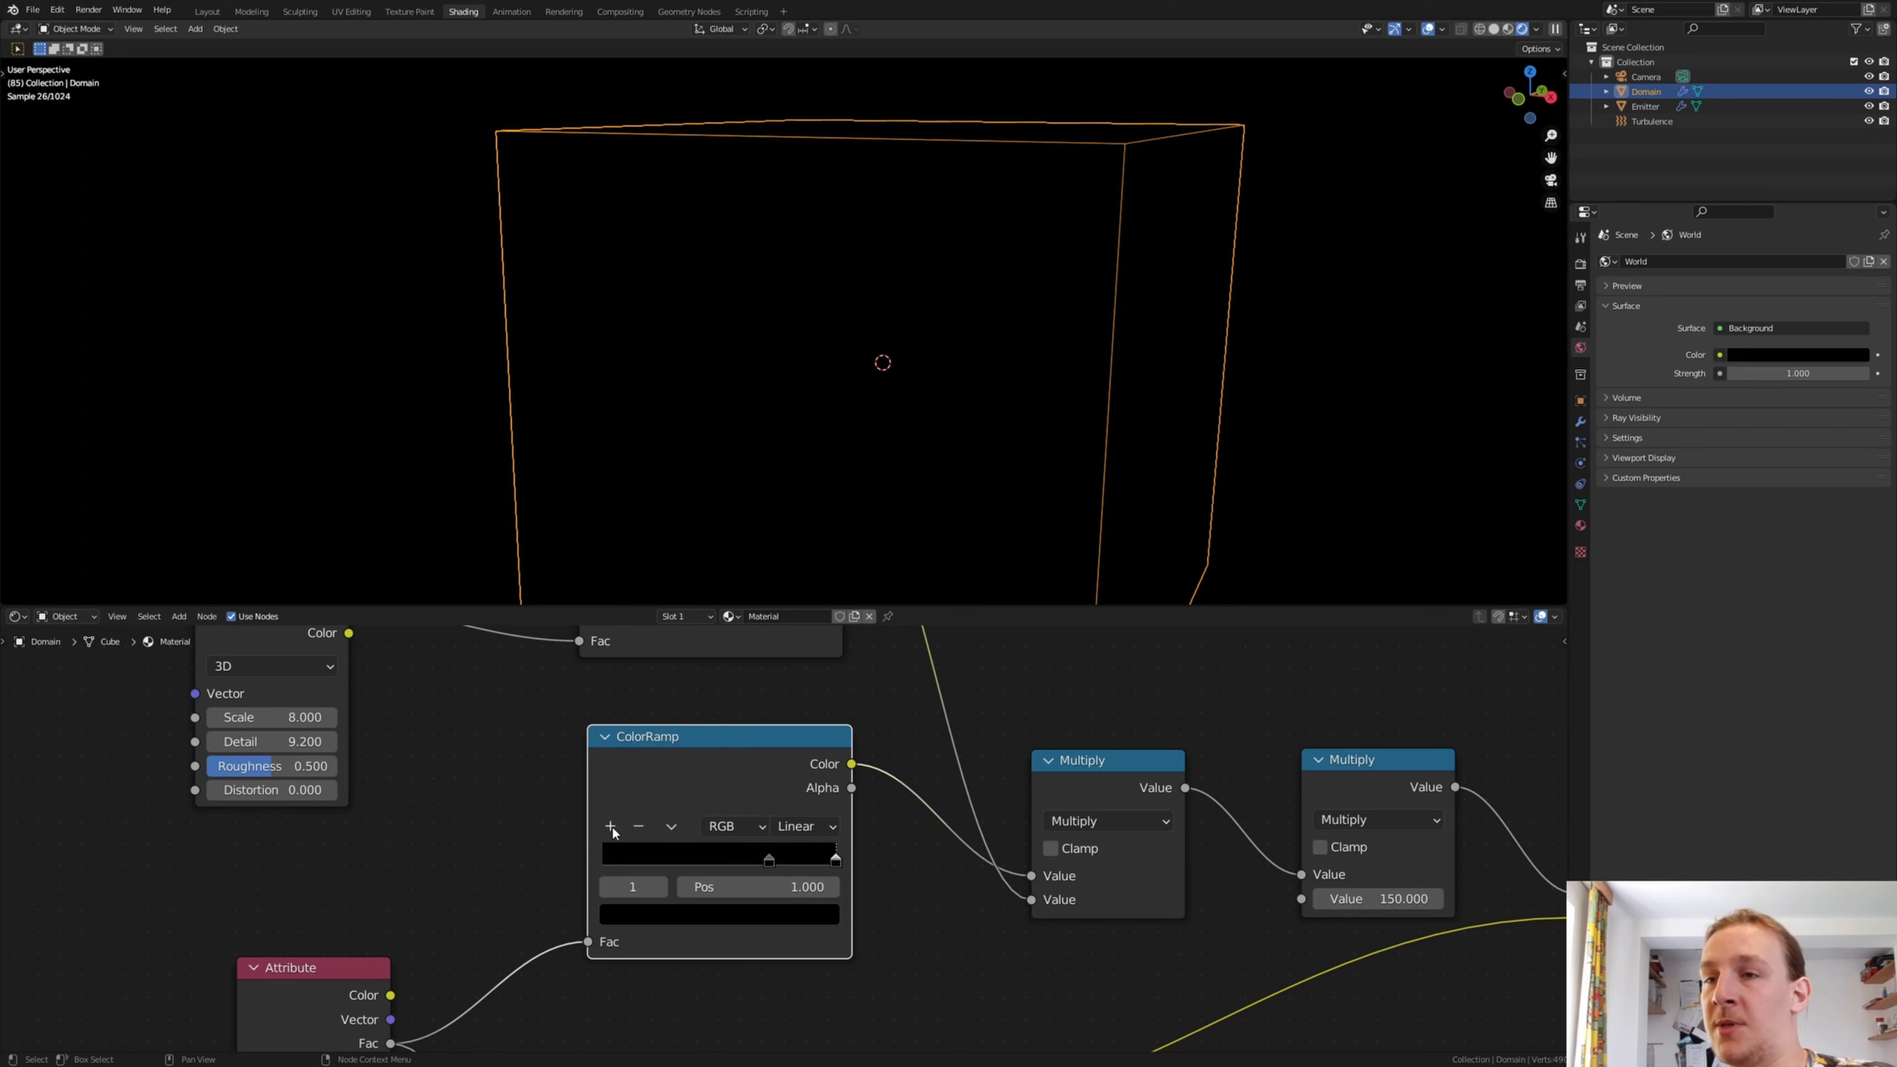
{"action": "left_click", "coordinate": [612, 826]}
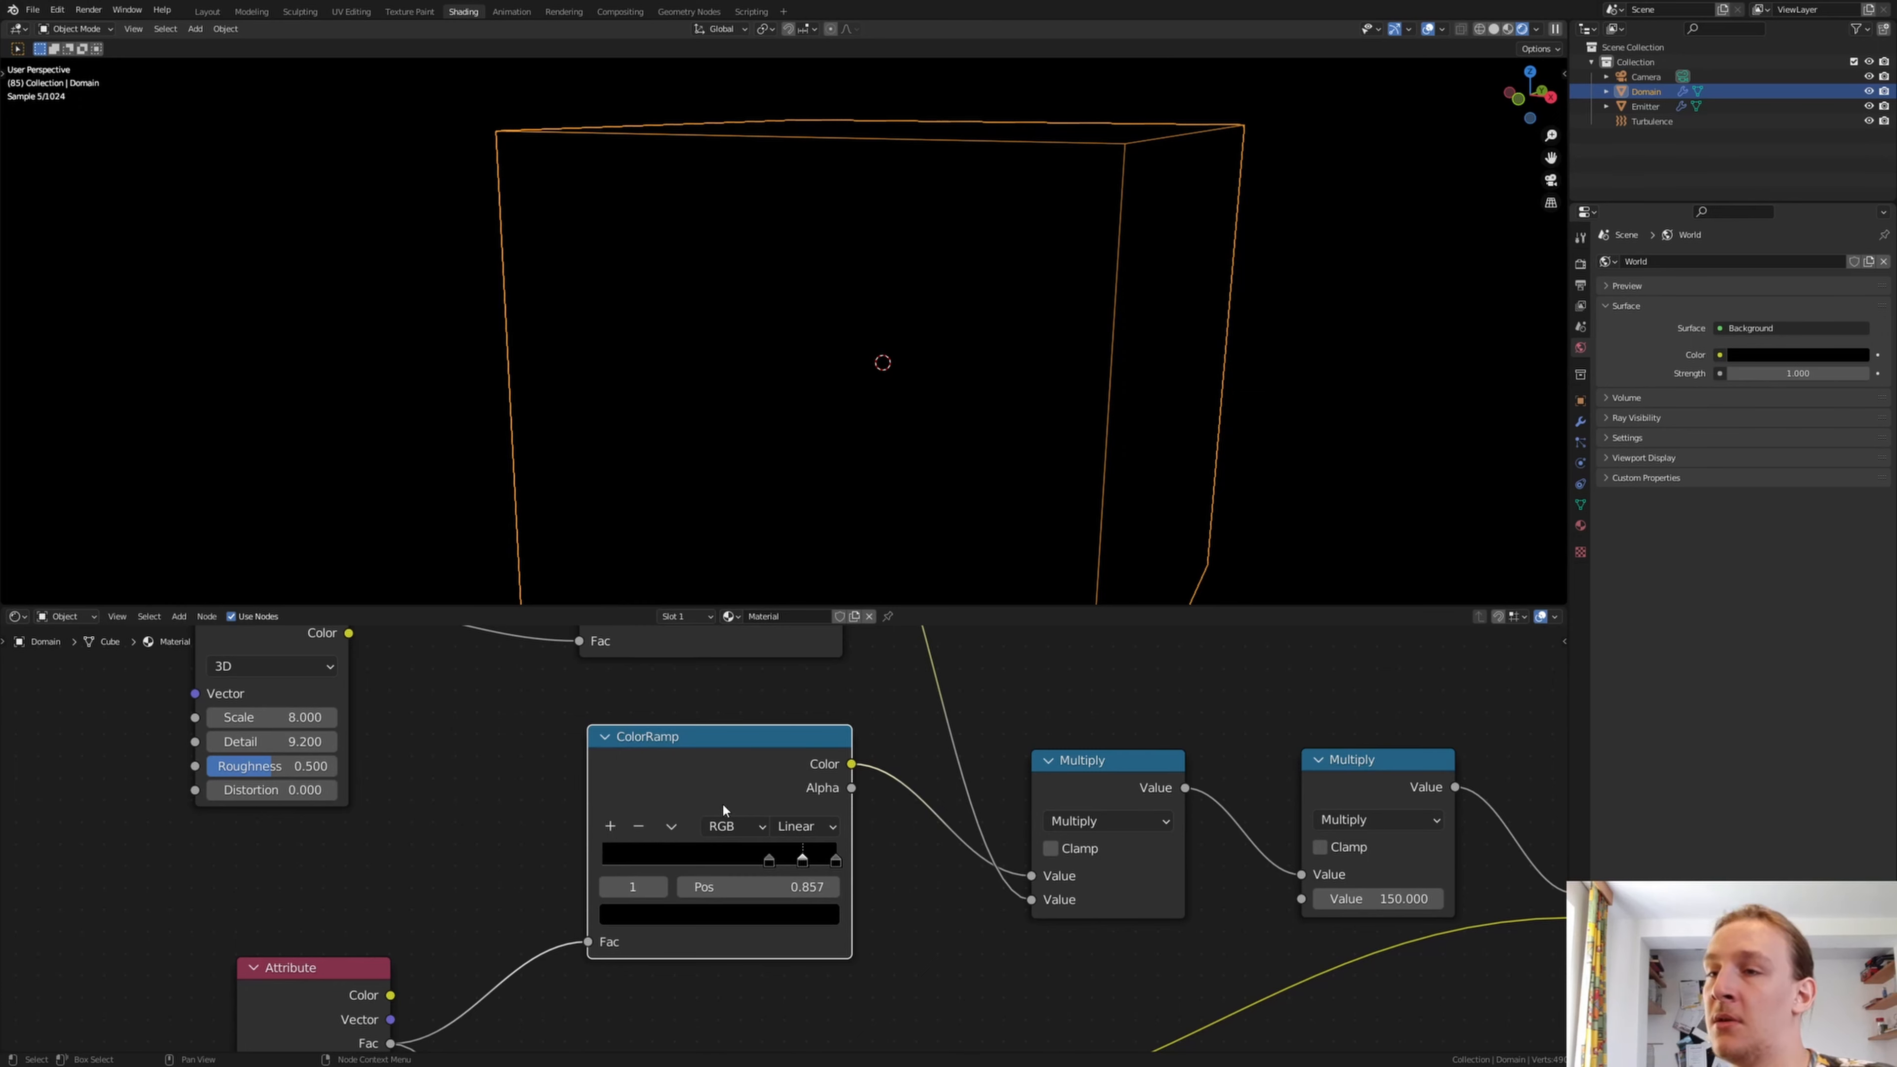
{"action": "left_click", "coordinate": [788, 917]}
{"action": "left_click", "coordinate": [805, 916]}
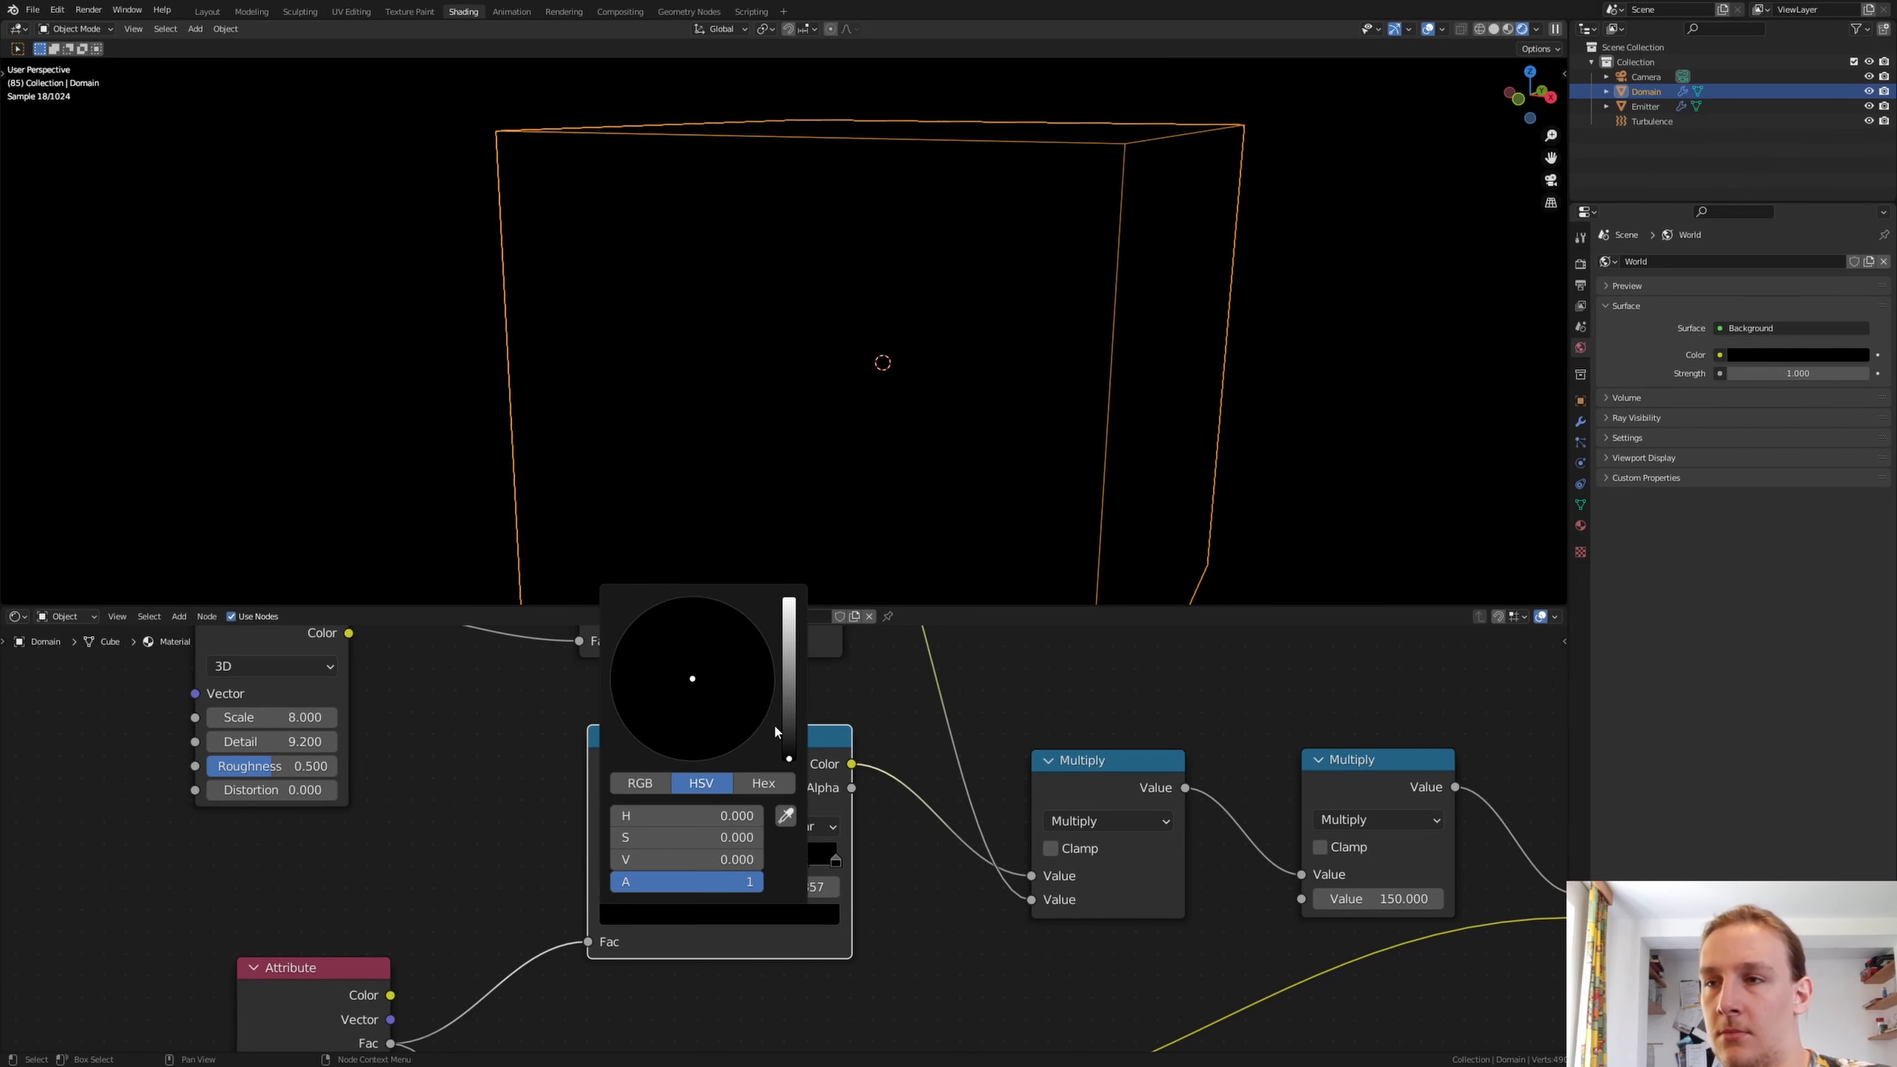
{"action": "left_click_drag", "start_coordinate": [787, 741], "coordinate": [788, 596]}
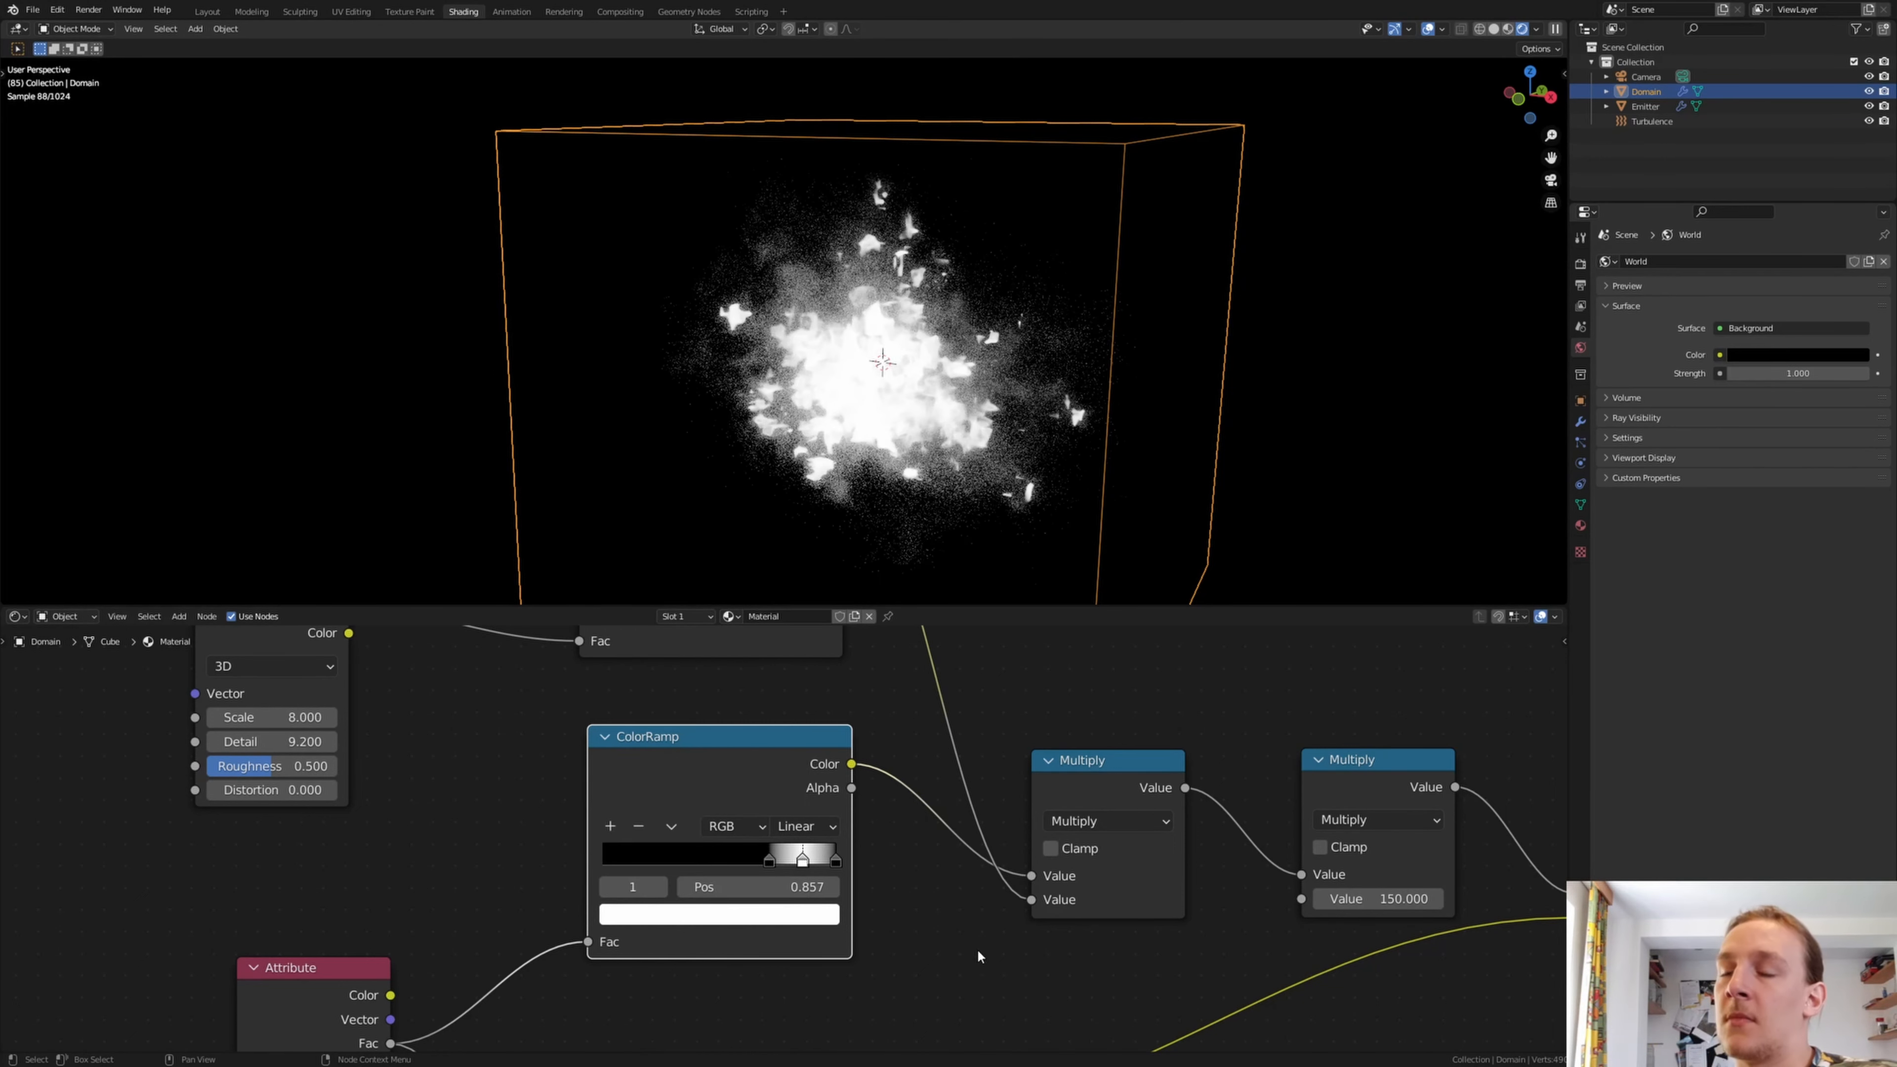
Switch the lower ColorRamp's color mode to HSL with Counter-Clockwise hue interpolation
{"action": "middle_click_drag", "start_coordinate": [980, 945], "coordinate": [974, 648]}
{"action": "middle_click_drag", "start_coordinate": [921, 961], "coordinate": [953, 792]}
{"action": "middle_click_drag", "start_coordinate": [759, 682], "coordinate": [748, 764]}
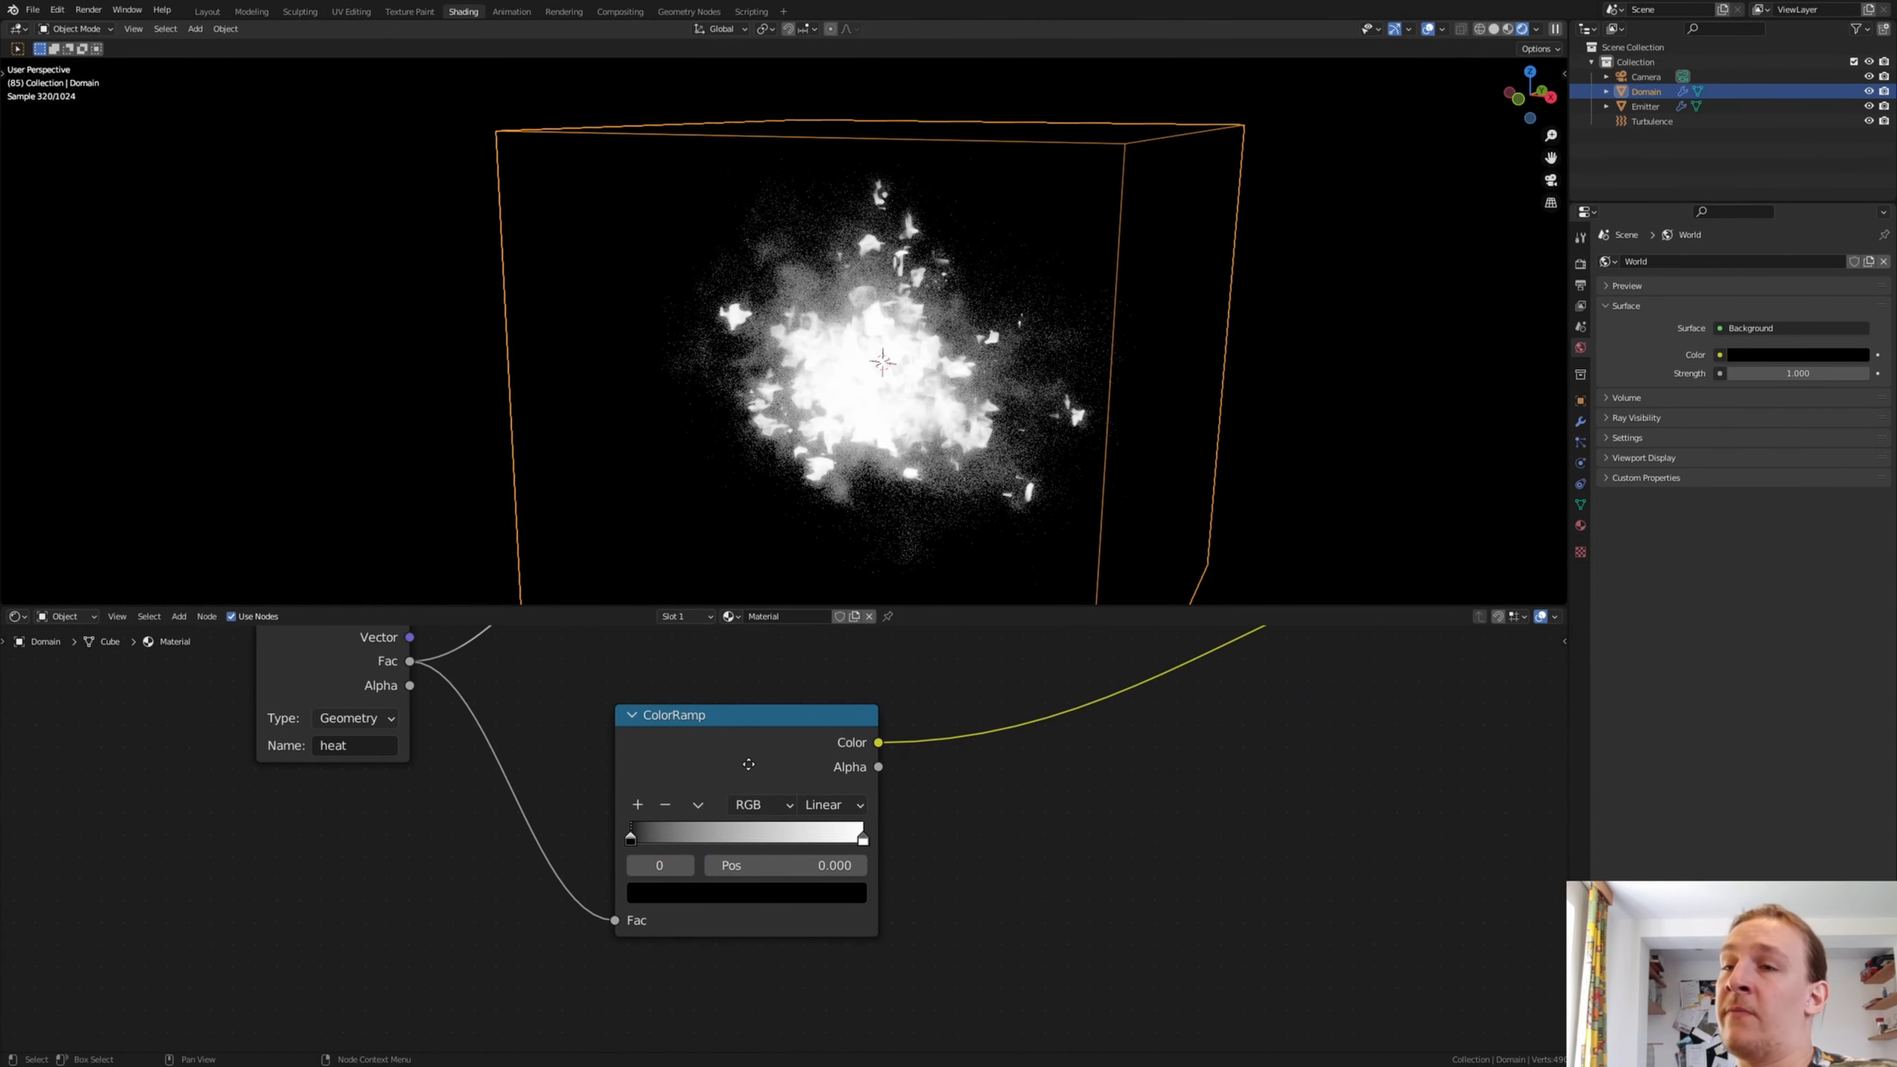
{"action": "scroll", "coordinate": [756, 815], "scroll_direction": "up", "scroll_amount": 2}
{"action": "left_click", "coordinate": [758, 806]}
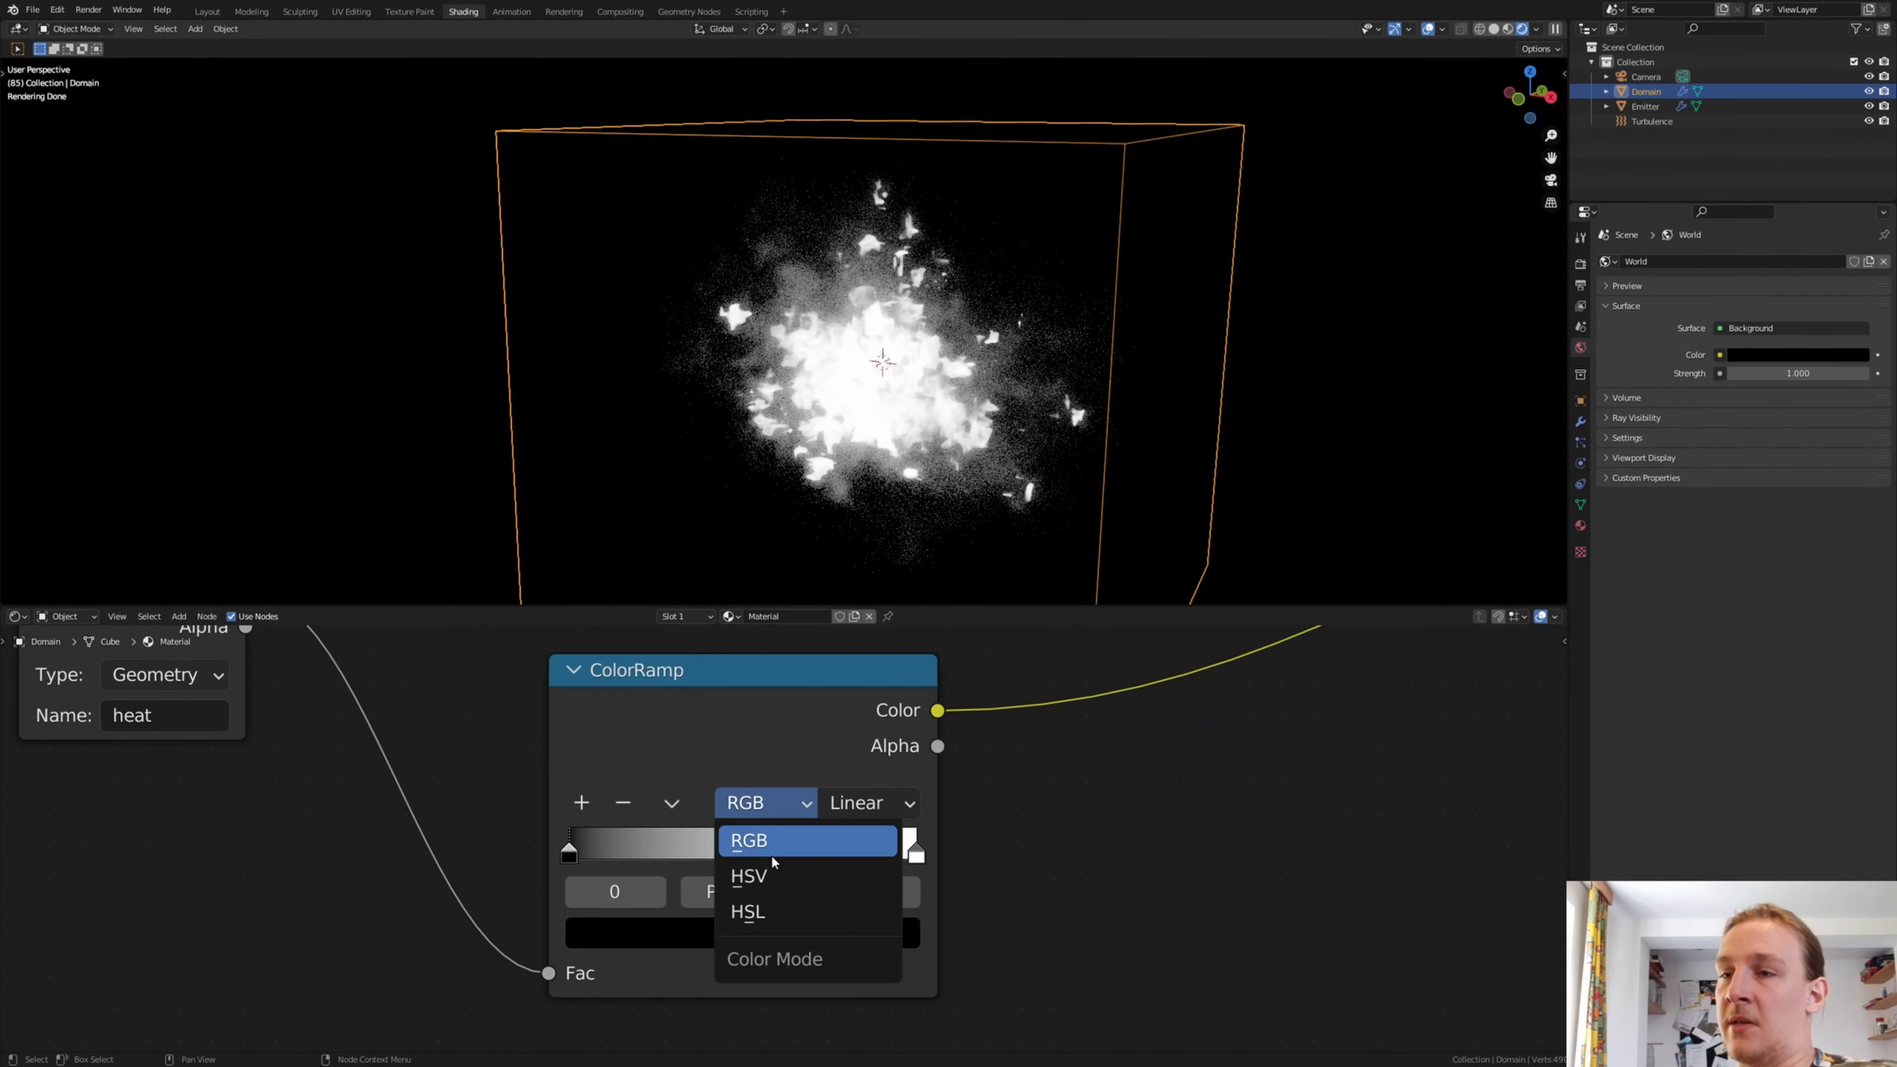
{"action": "left_click", "coordinate": [778, 911]}
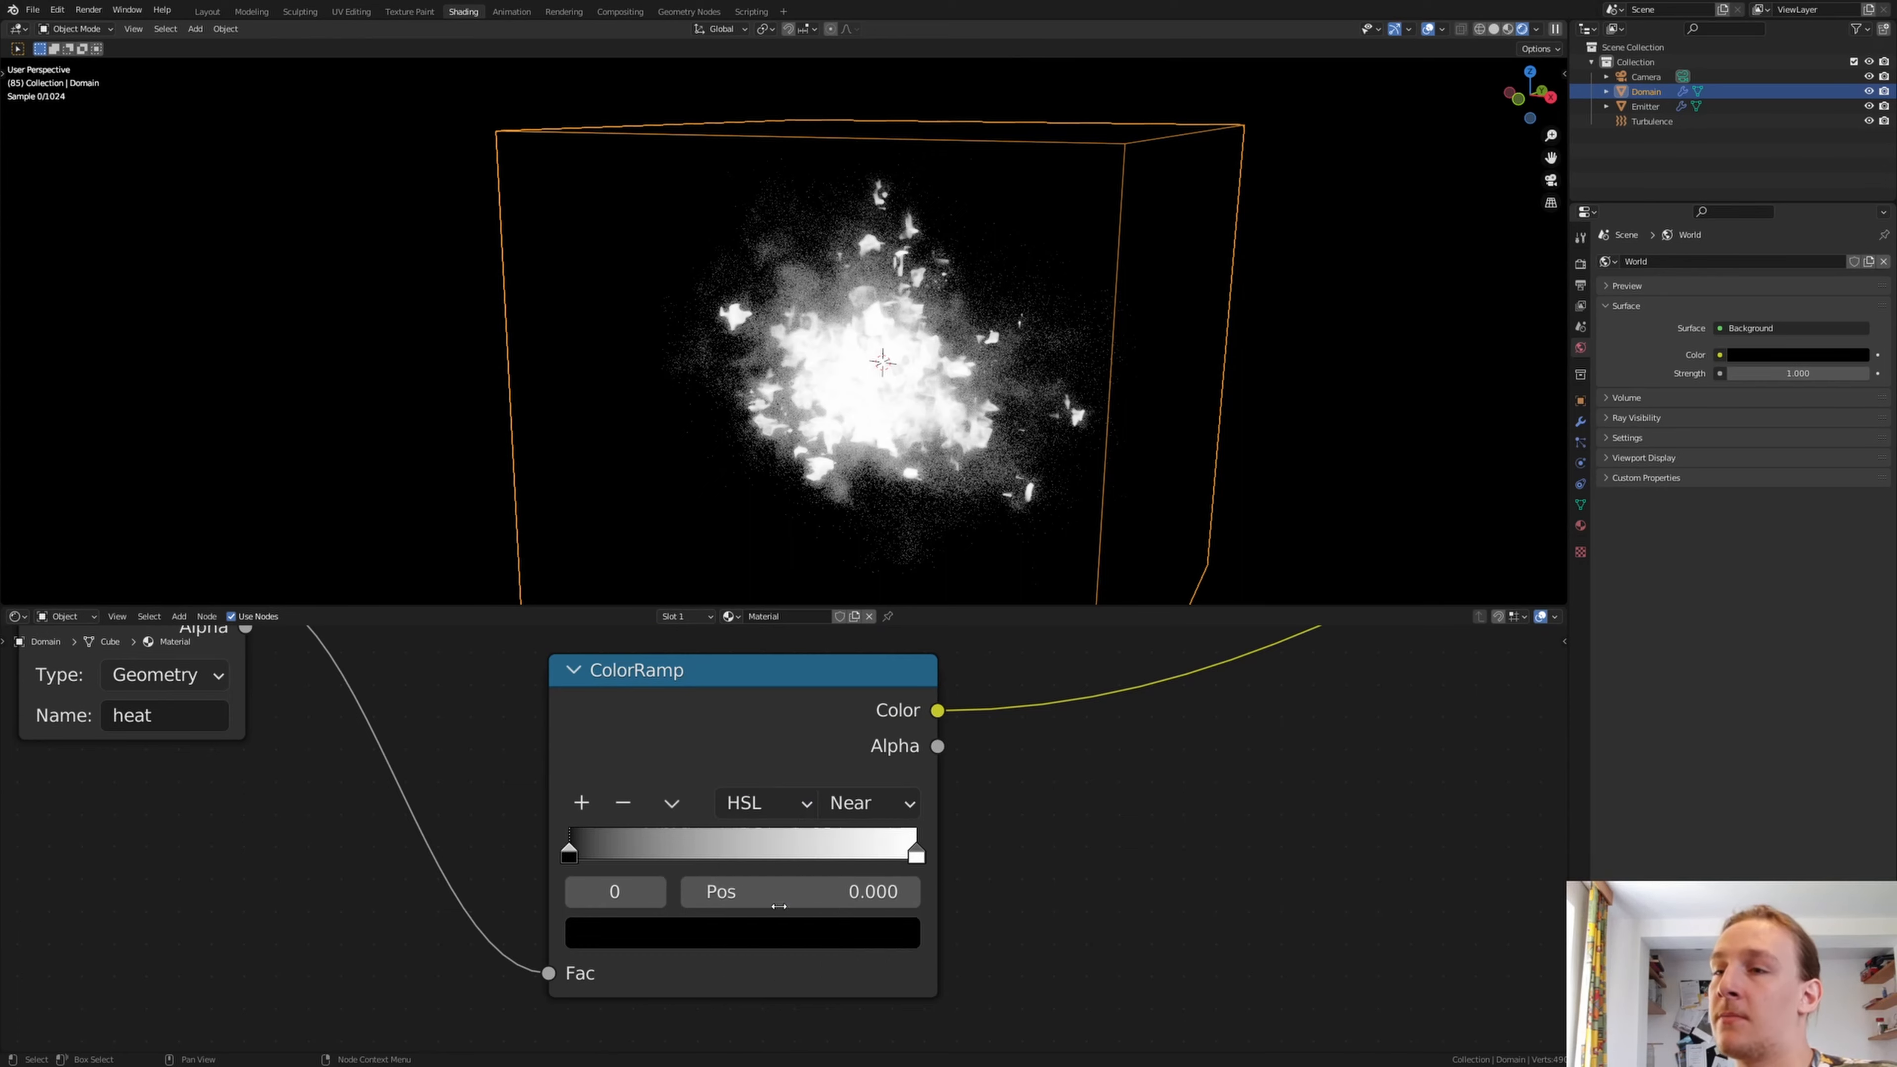
{"action": "left_click", "coordinate": [868, 803]}
{"action": "left_click", "coordinate": [899, 945]}
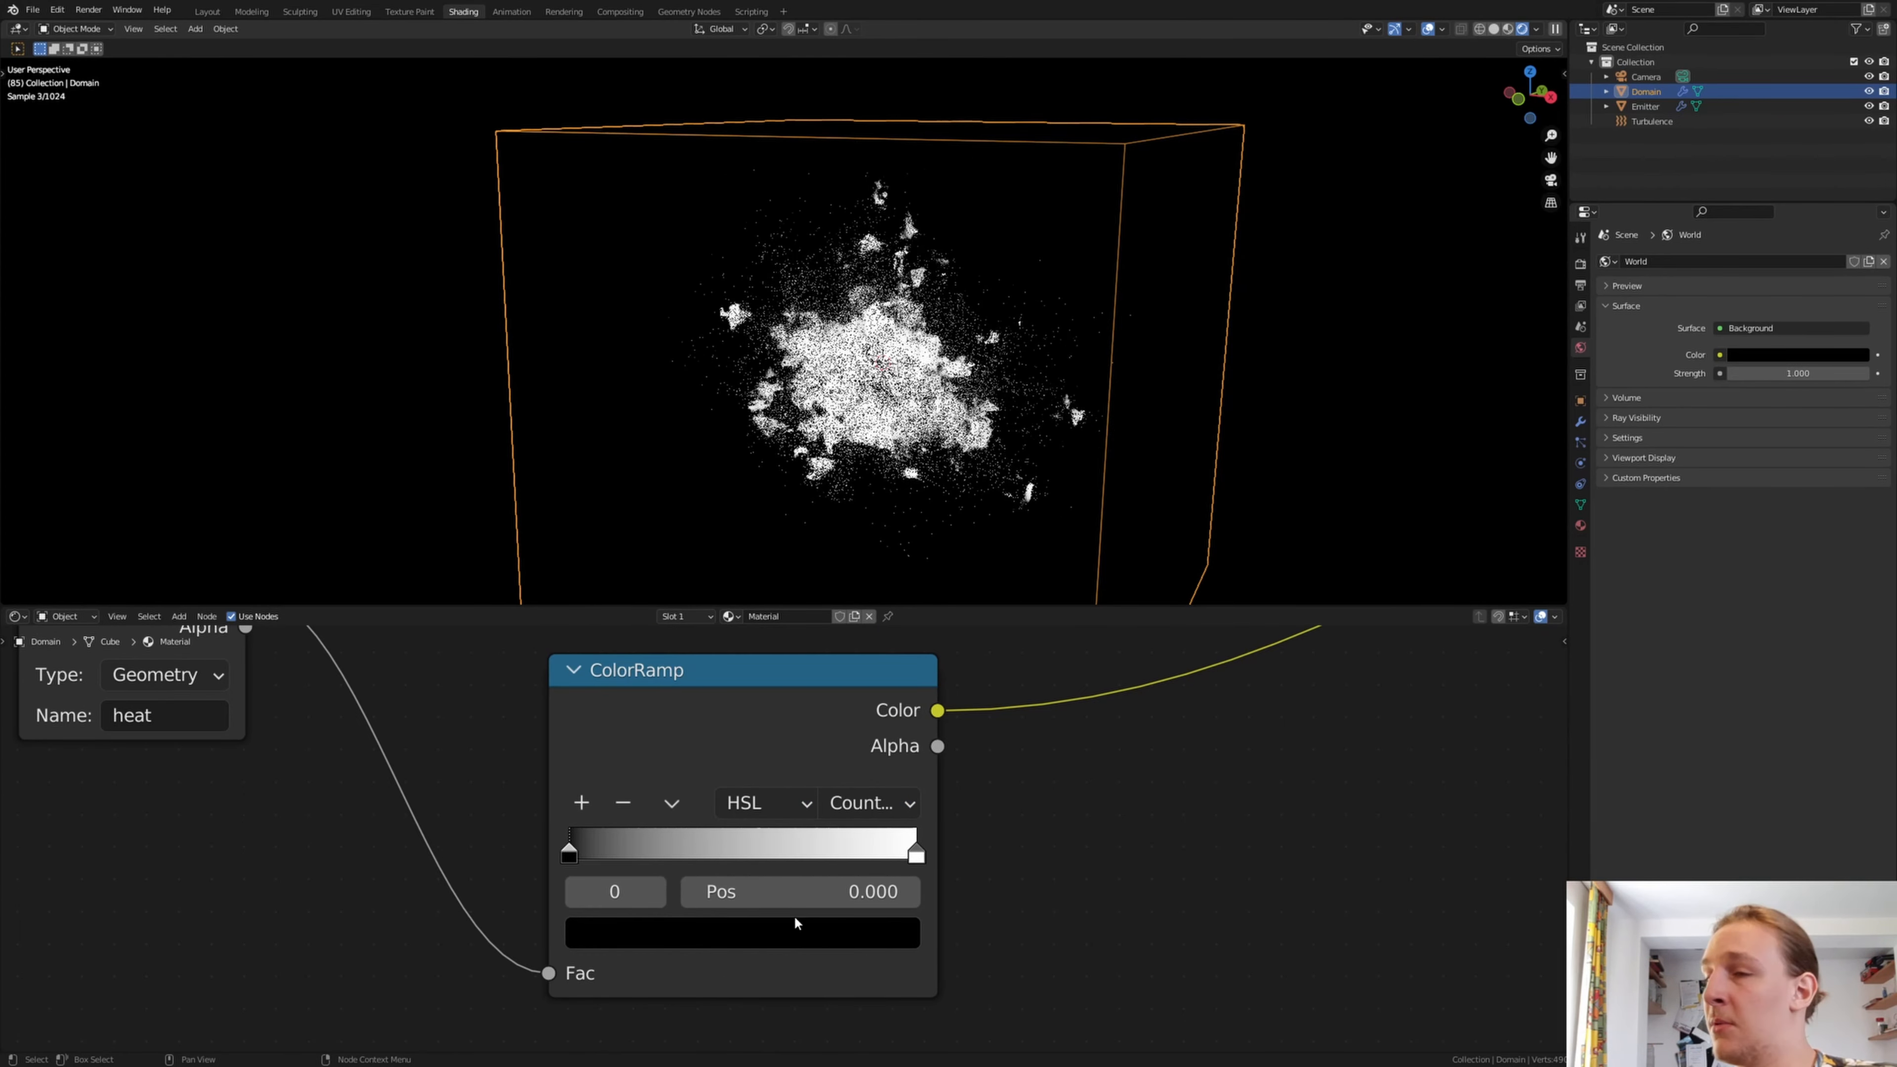
Give the lower ColorRamp a blue first stop at position 0.664 and a red last stop at 1.000
{"action": "left_click", "coordinate": [640, 939]}
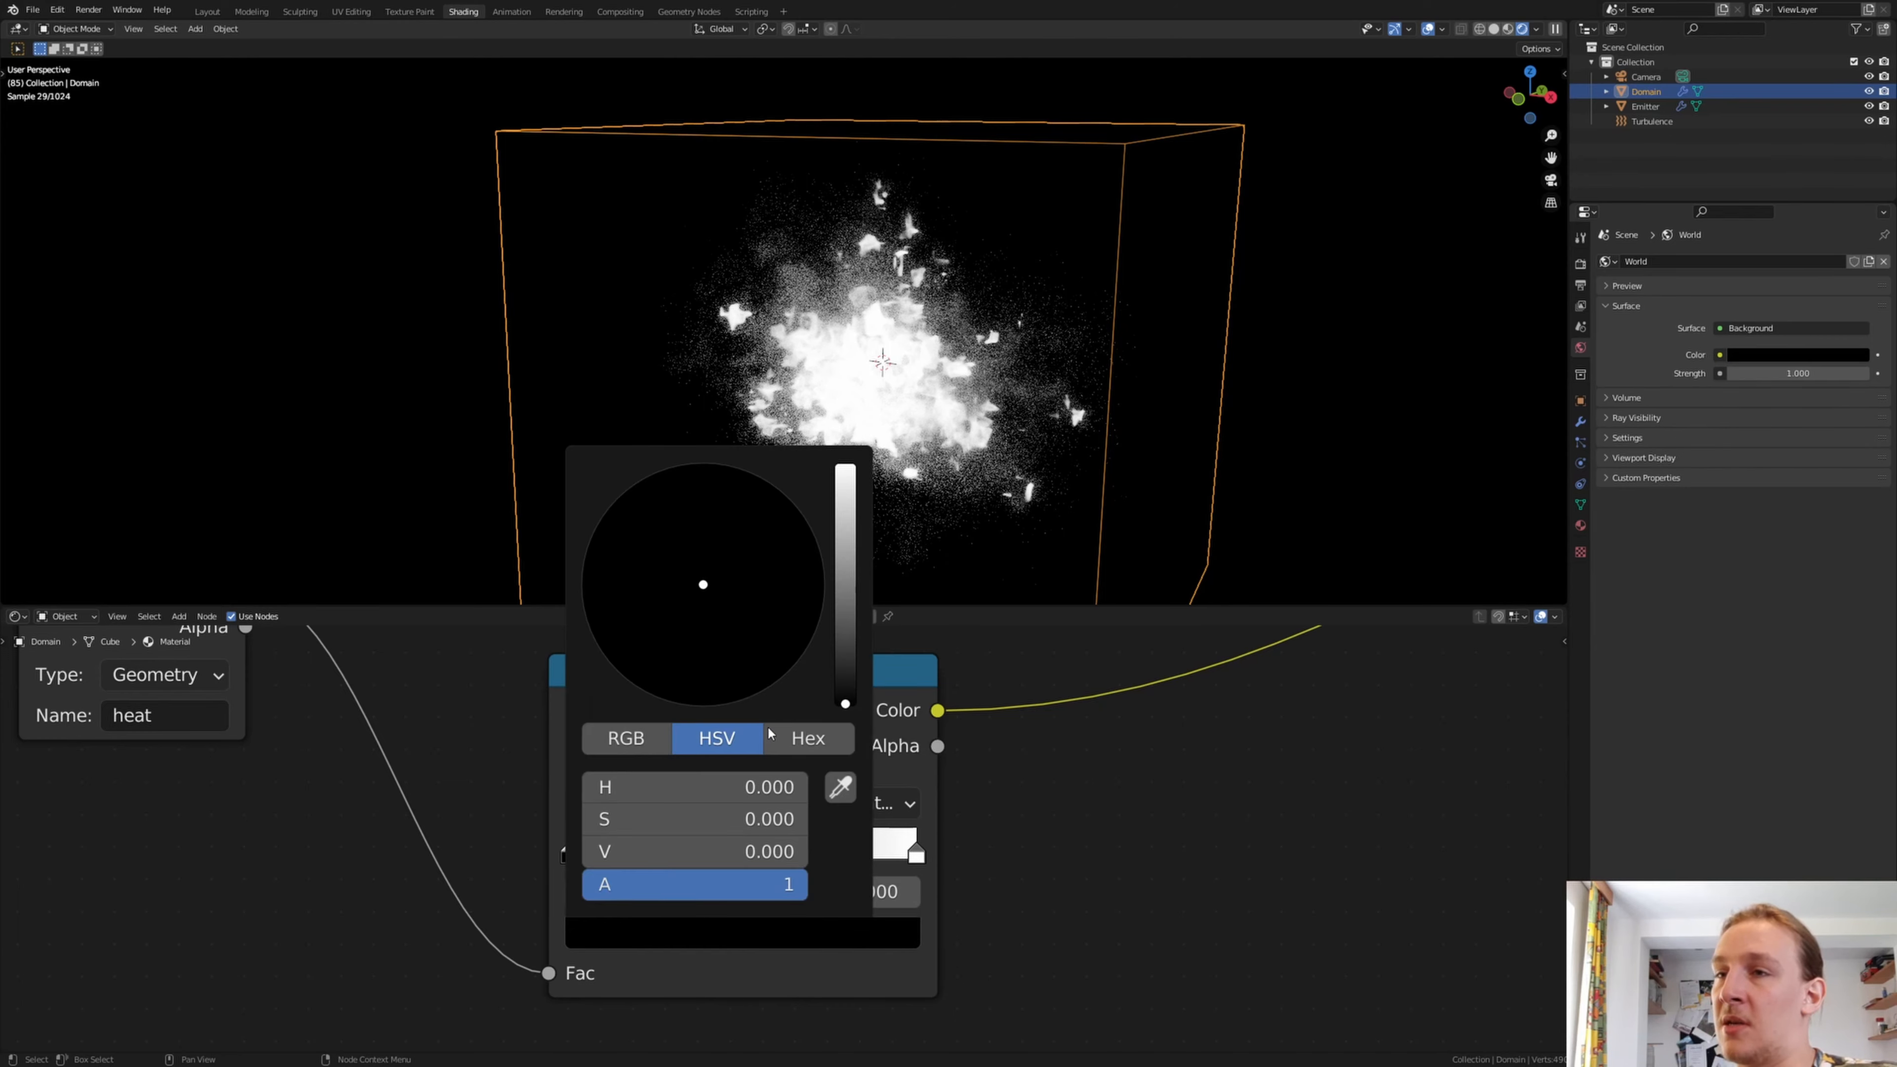
{"action": "left_click_drag", "start_coordinate": [840, 606], "coordinate": [803, 514]}
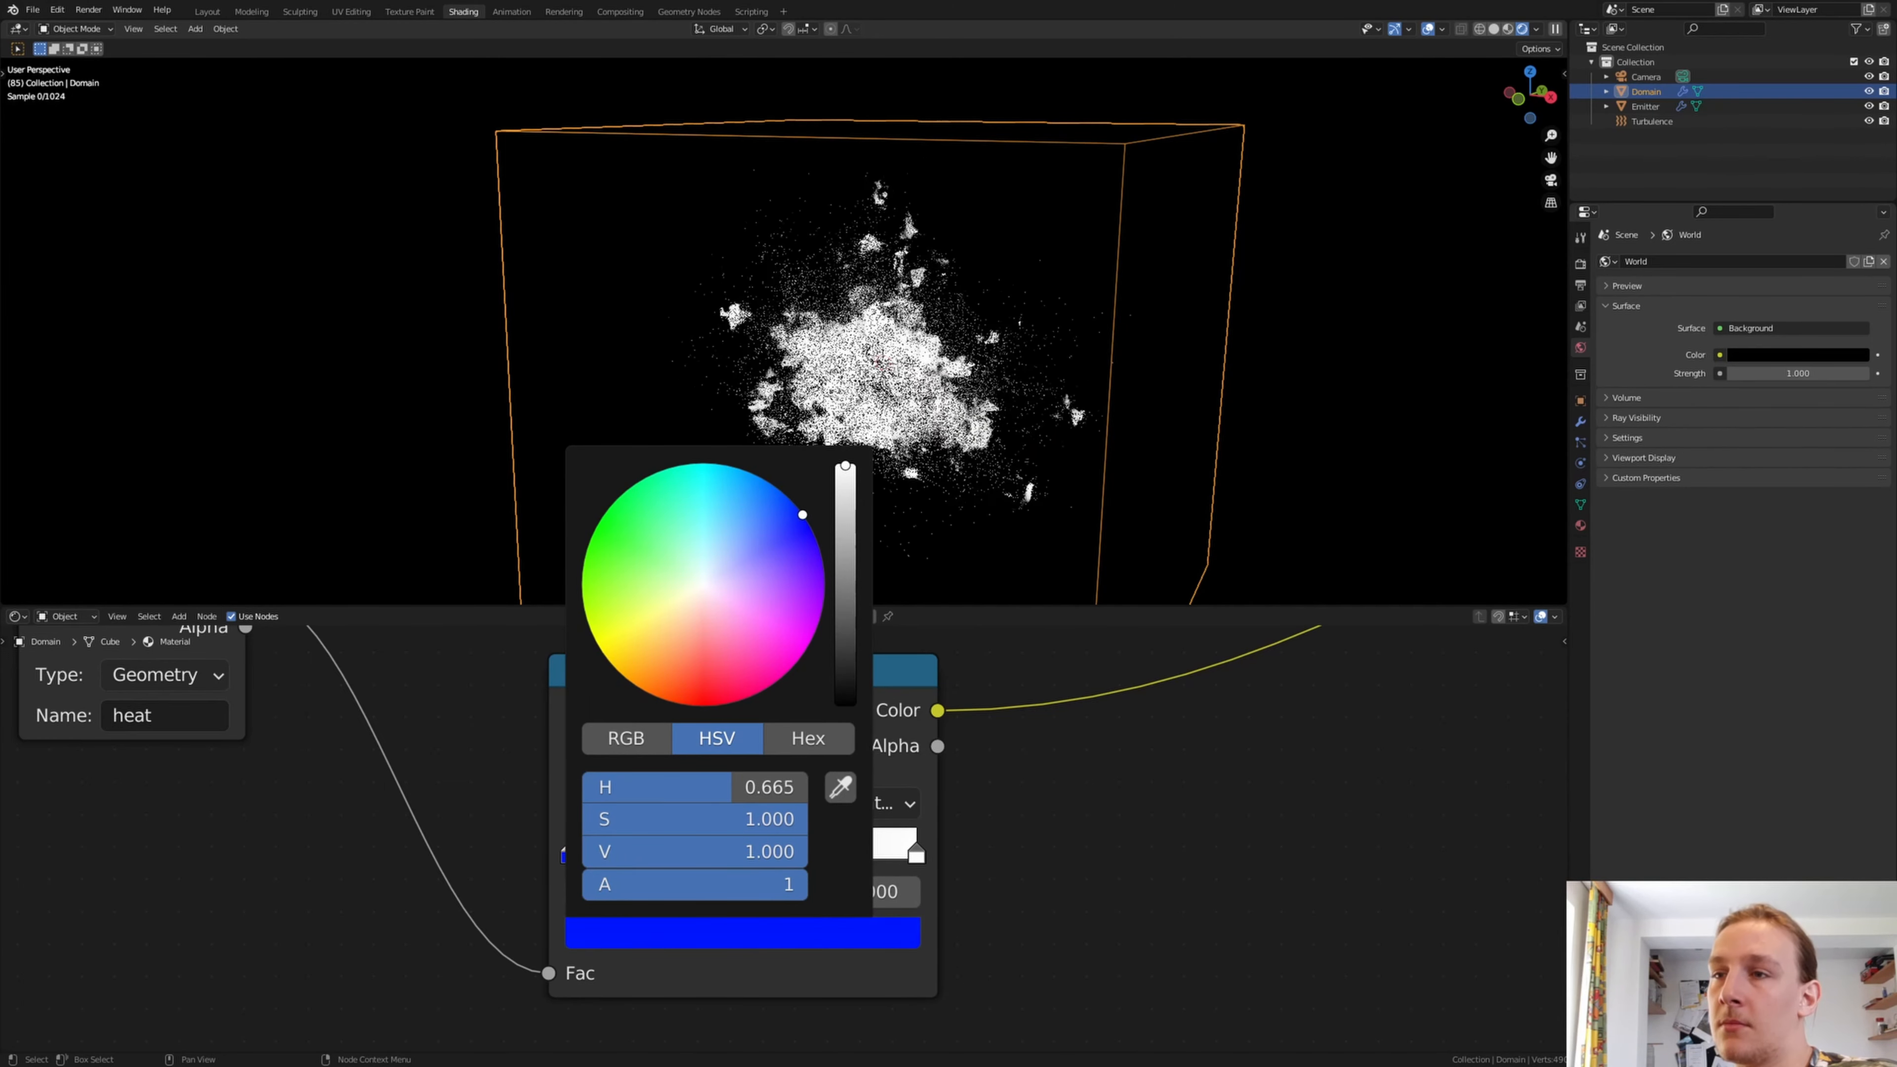
{"action": "left_click", "coordinate": [916, 854]}
{"action": "left_click", "coordinate": [717, 933]}
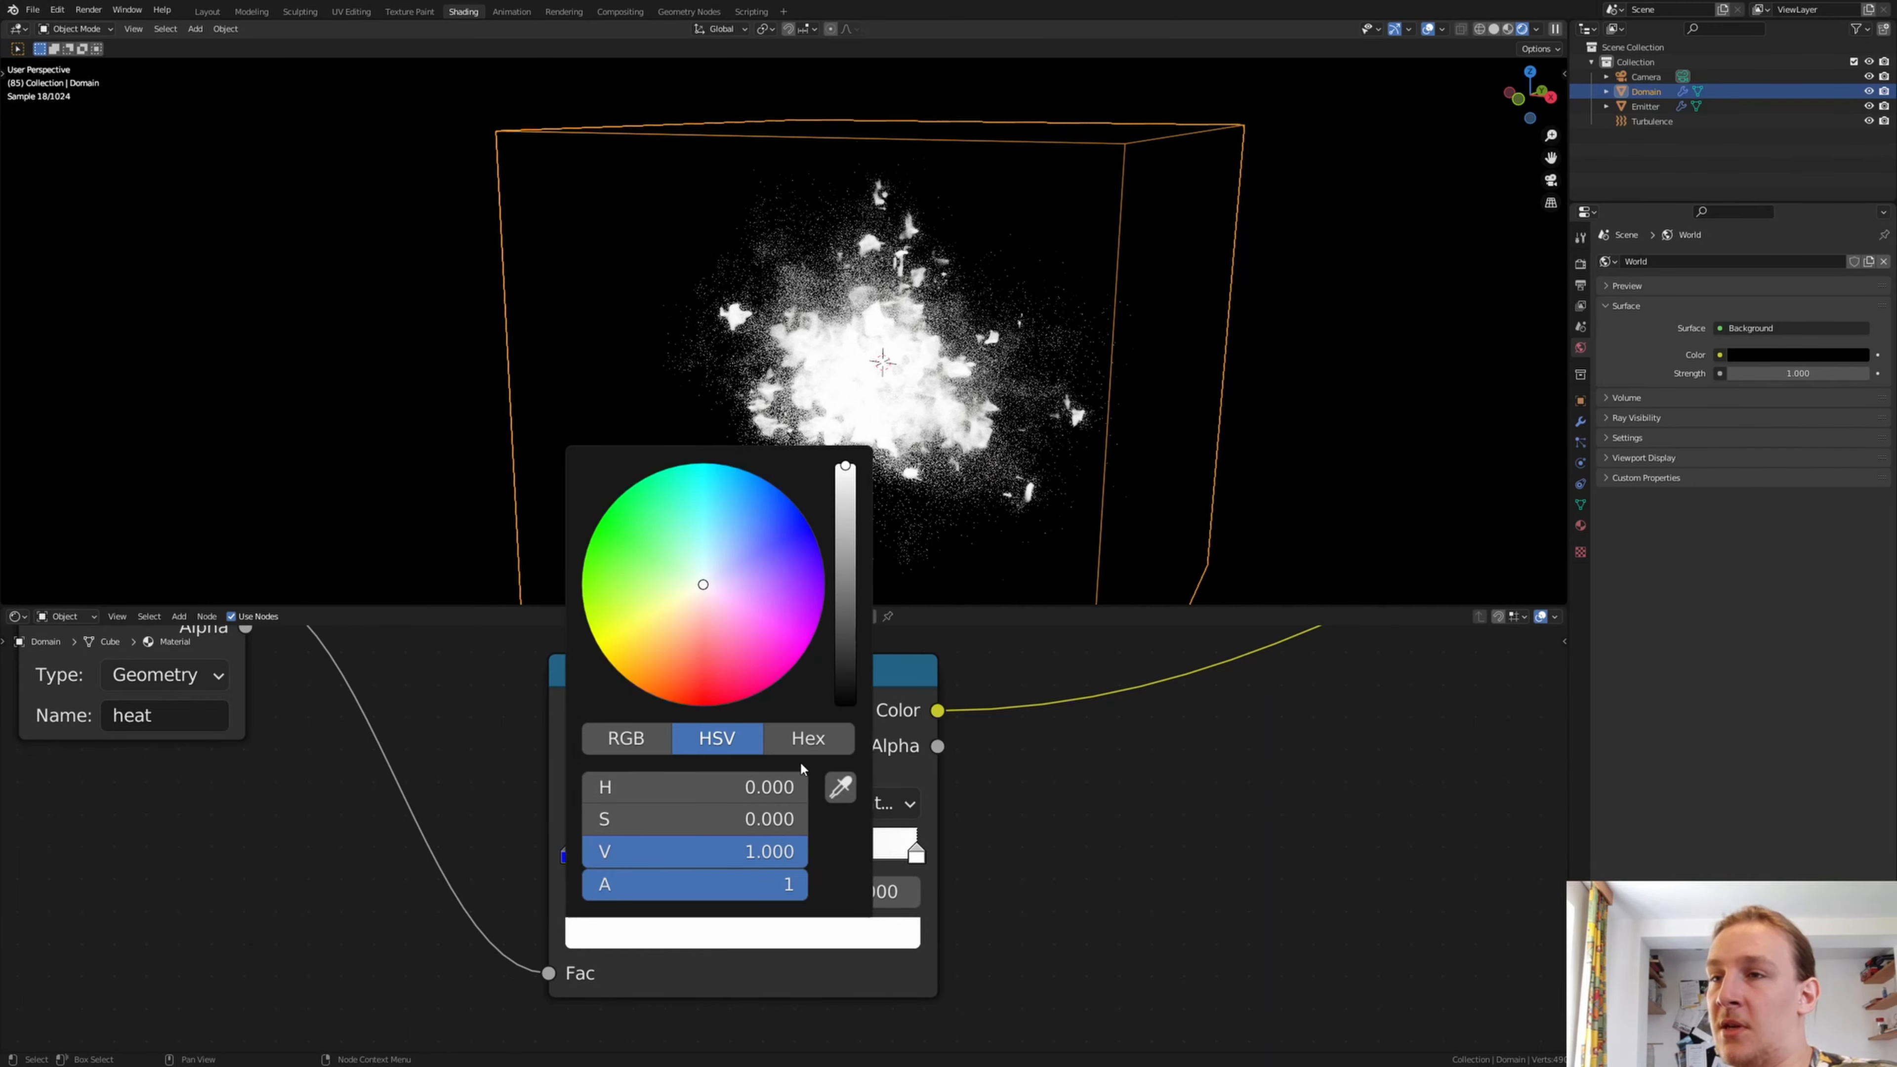
{"action": "left_click_drag", "start_coordinate": [695, 786], "coordinate": [916, 817]}
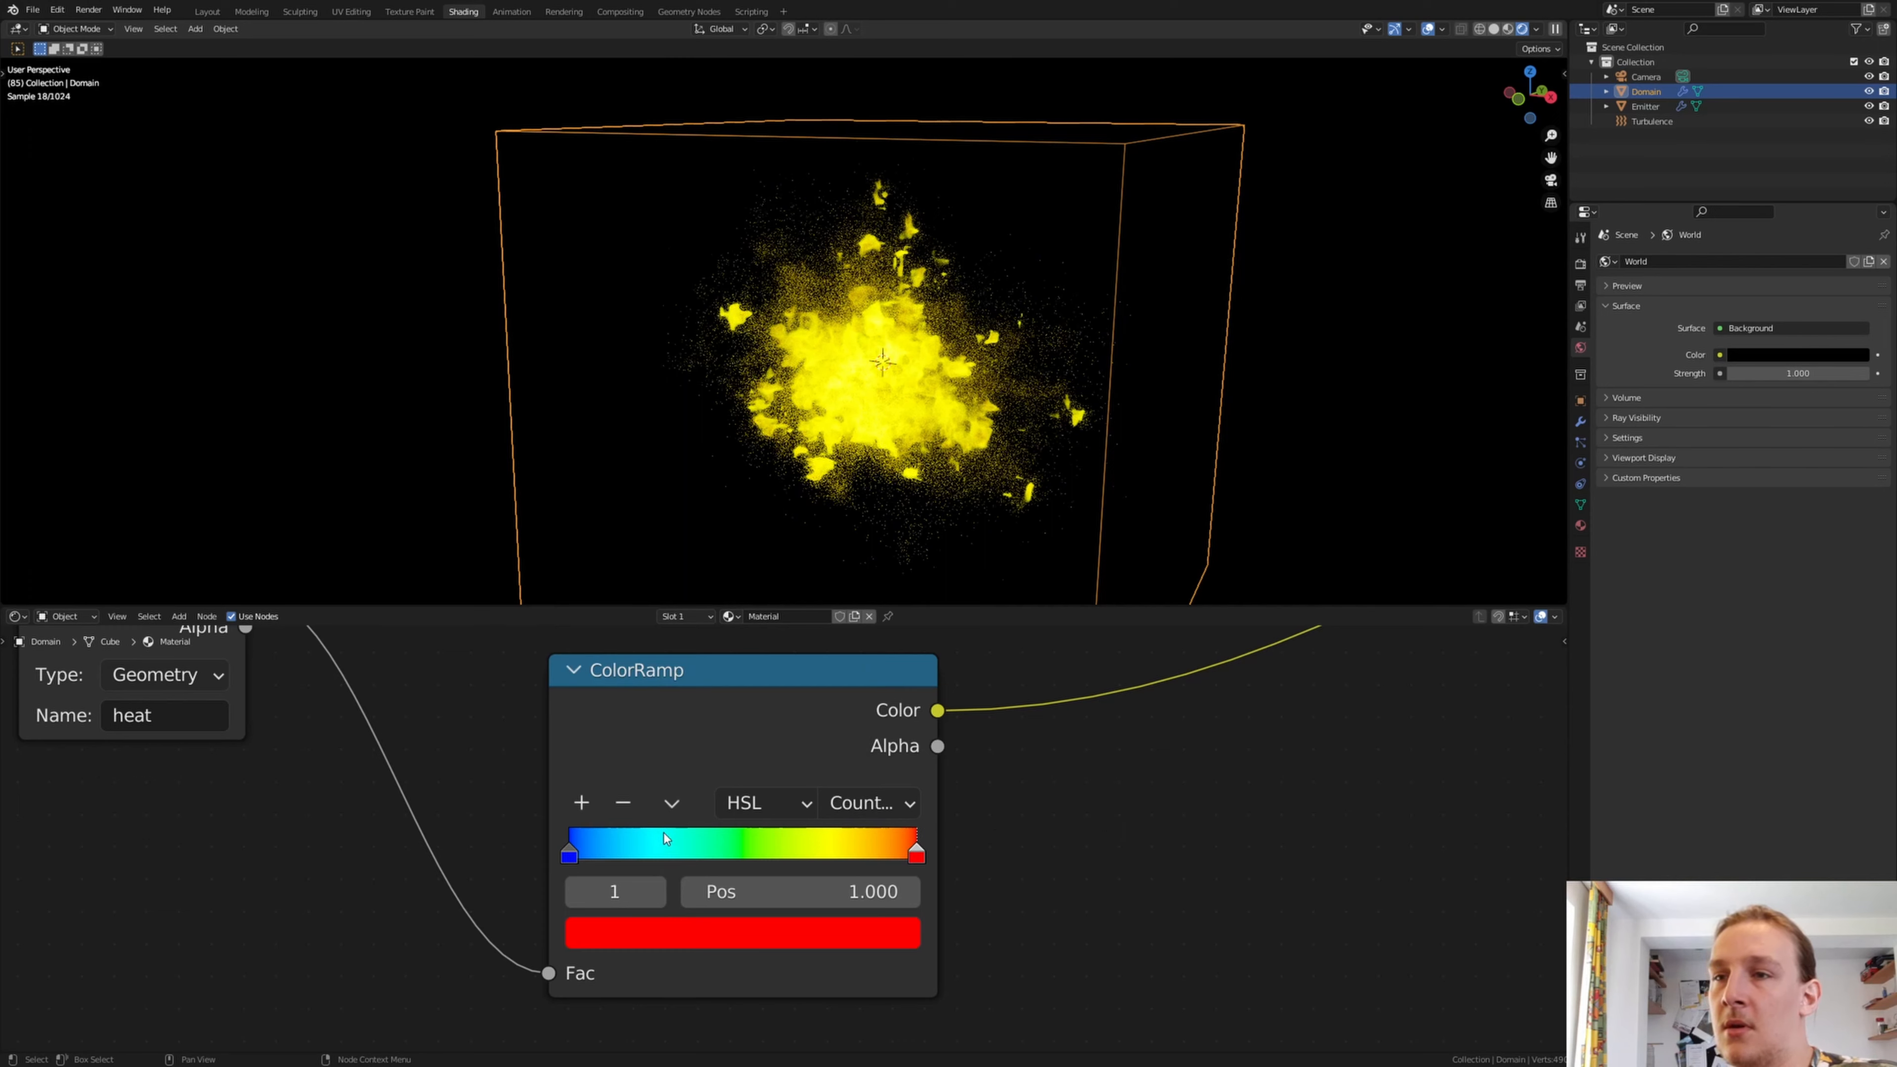
{"action": "left_click_drag", "start_coordinate": [570, 853], "coordinate": [790, 856]}
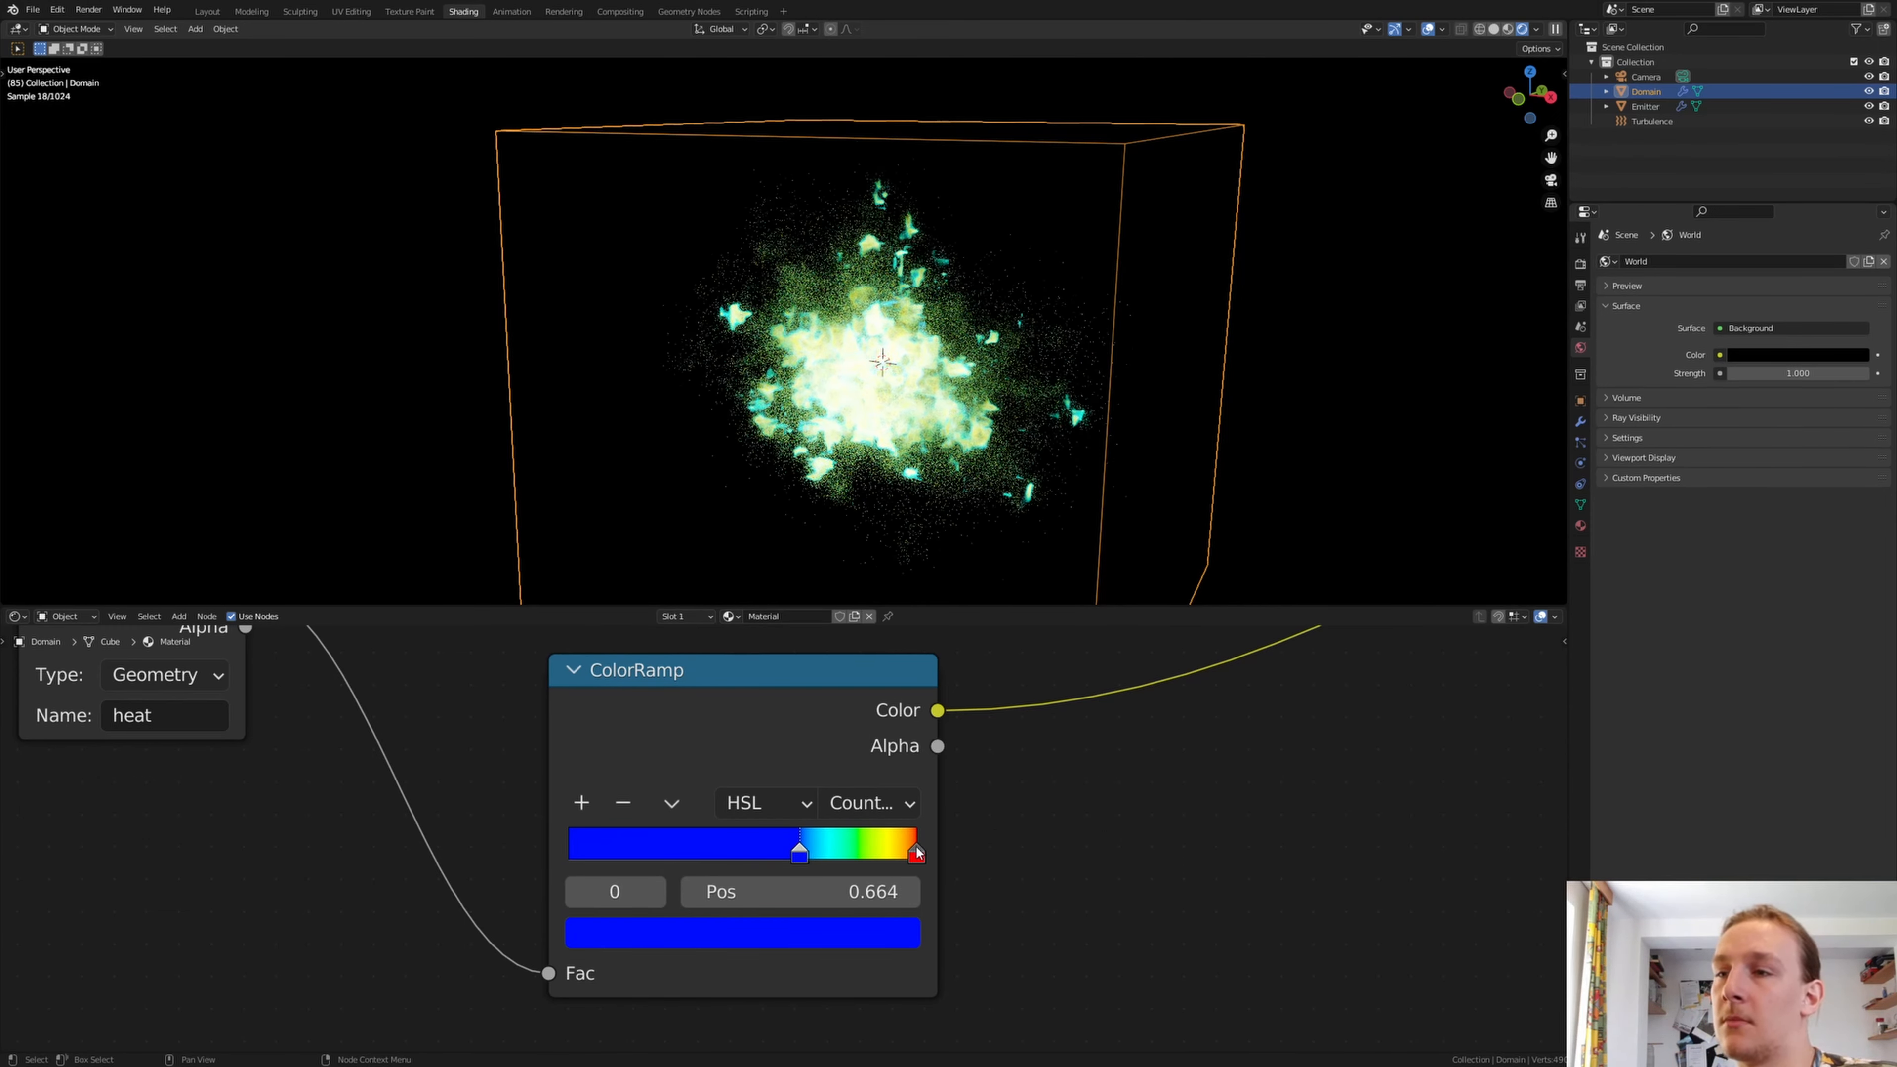
{"action": "mouse_move", "coordinate": [917, 853]}
{"action": "left_mouse_down"}
{"action": "mouse_move", "coordinate": [893, 854]}
{"action": "mouse_move", "coordinate": [919, 854]}
{"action": "left_mouse_up"}
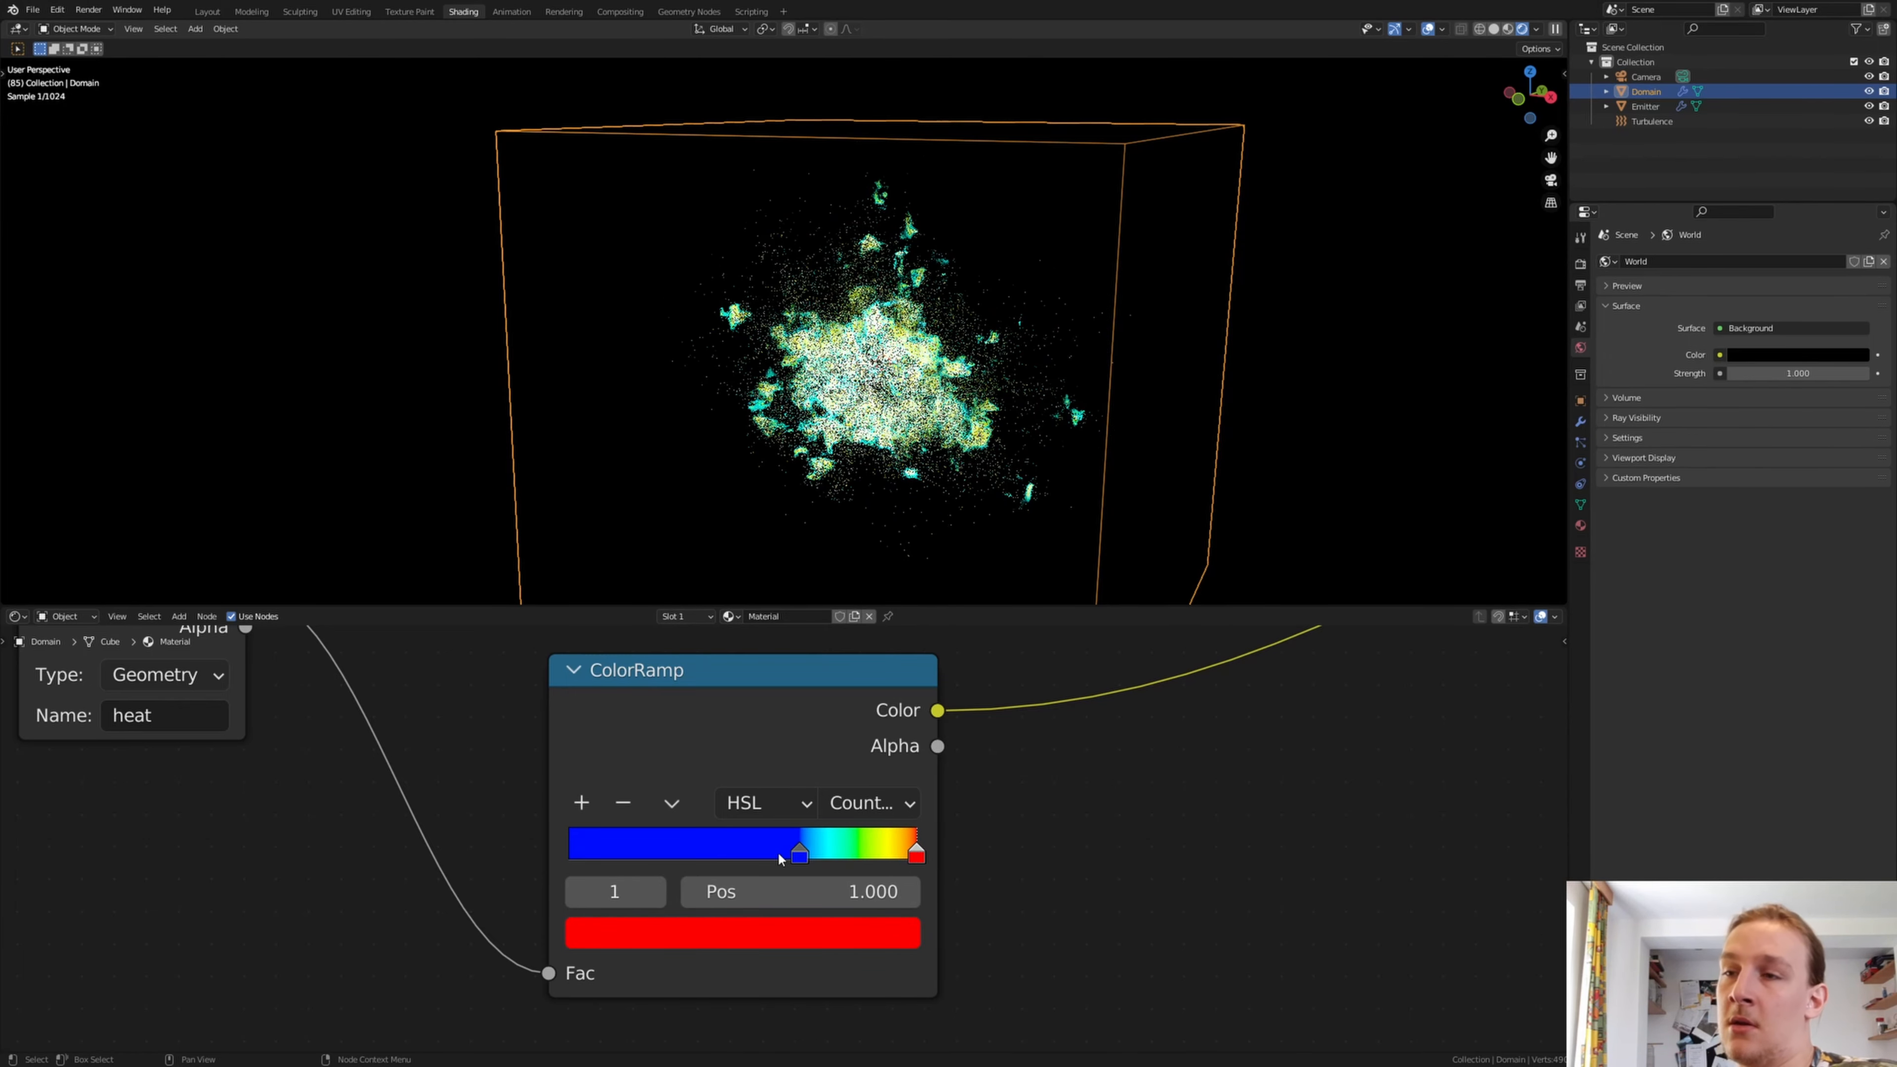
Move the lower ColorRamp's red stop to position 0.773
{"action": "scroll", "coordinate": [784, 850], "scroll_direction": "up", "scroll_amount": 1}
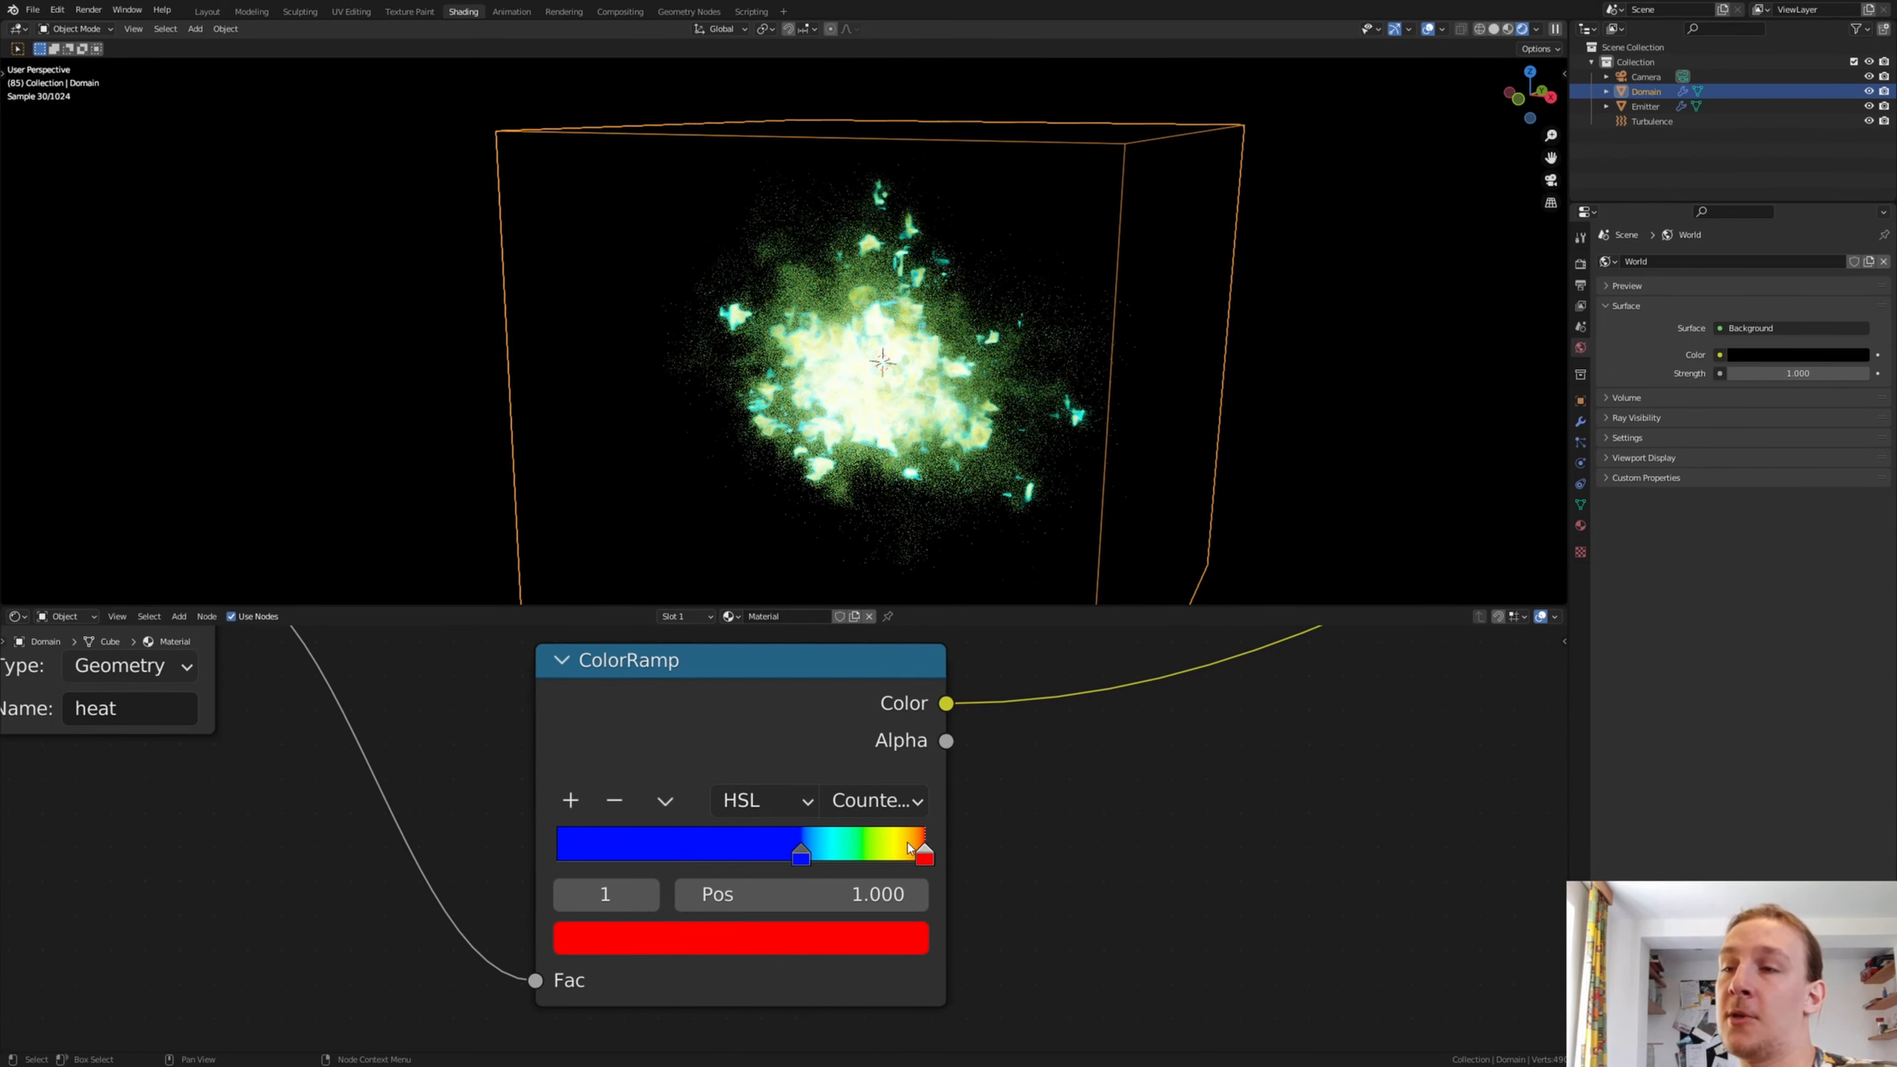
{"action": "left_click_drag", "start_coordinate": [924, 856], "coordinate": [845, 858]}
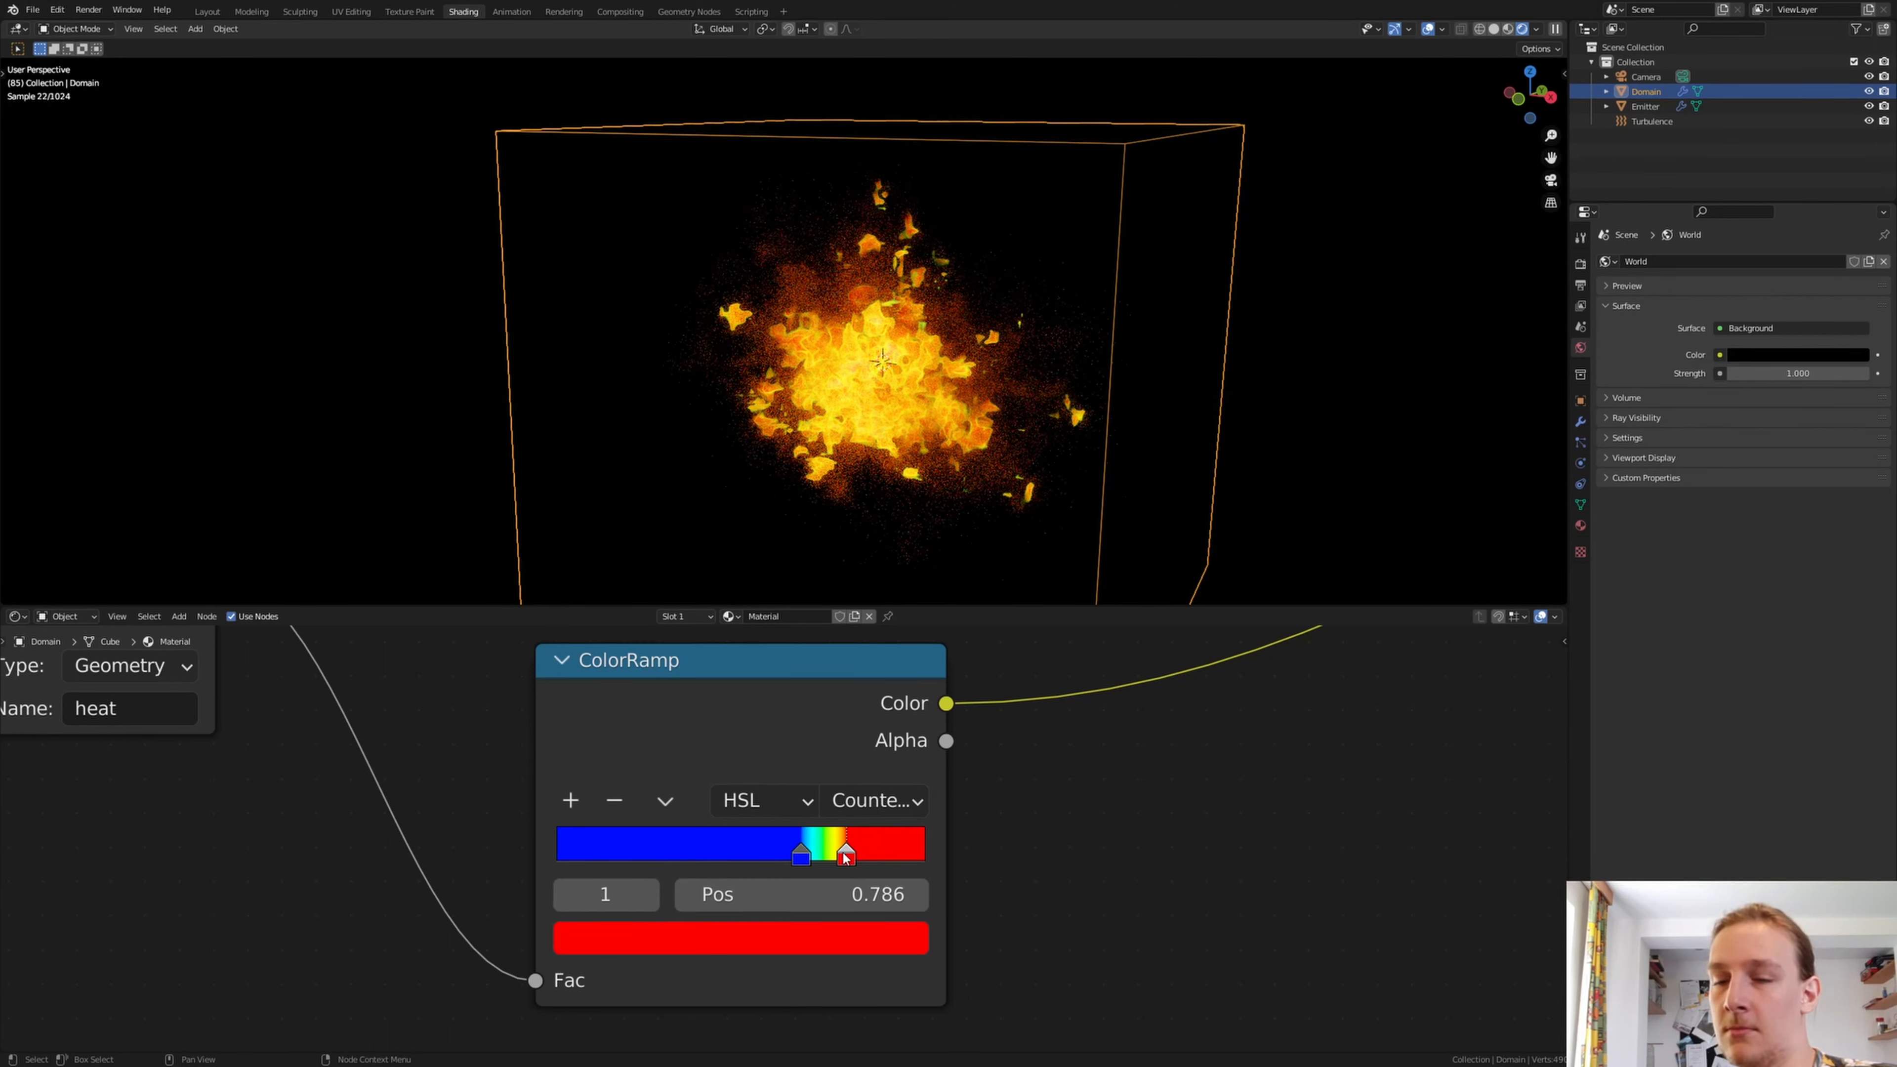
{"action": "left_click_drag", "start_coordinate": [846, 858], "coordinate": [841, 856]}
{"action": "scroll", "coordinate": [925, 441], "scroll_direction": "up", "scroll_amount": 4}
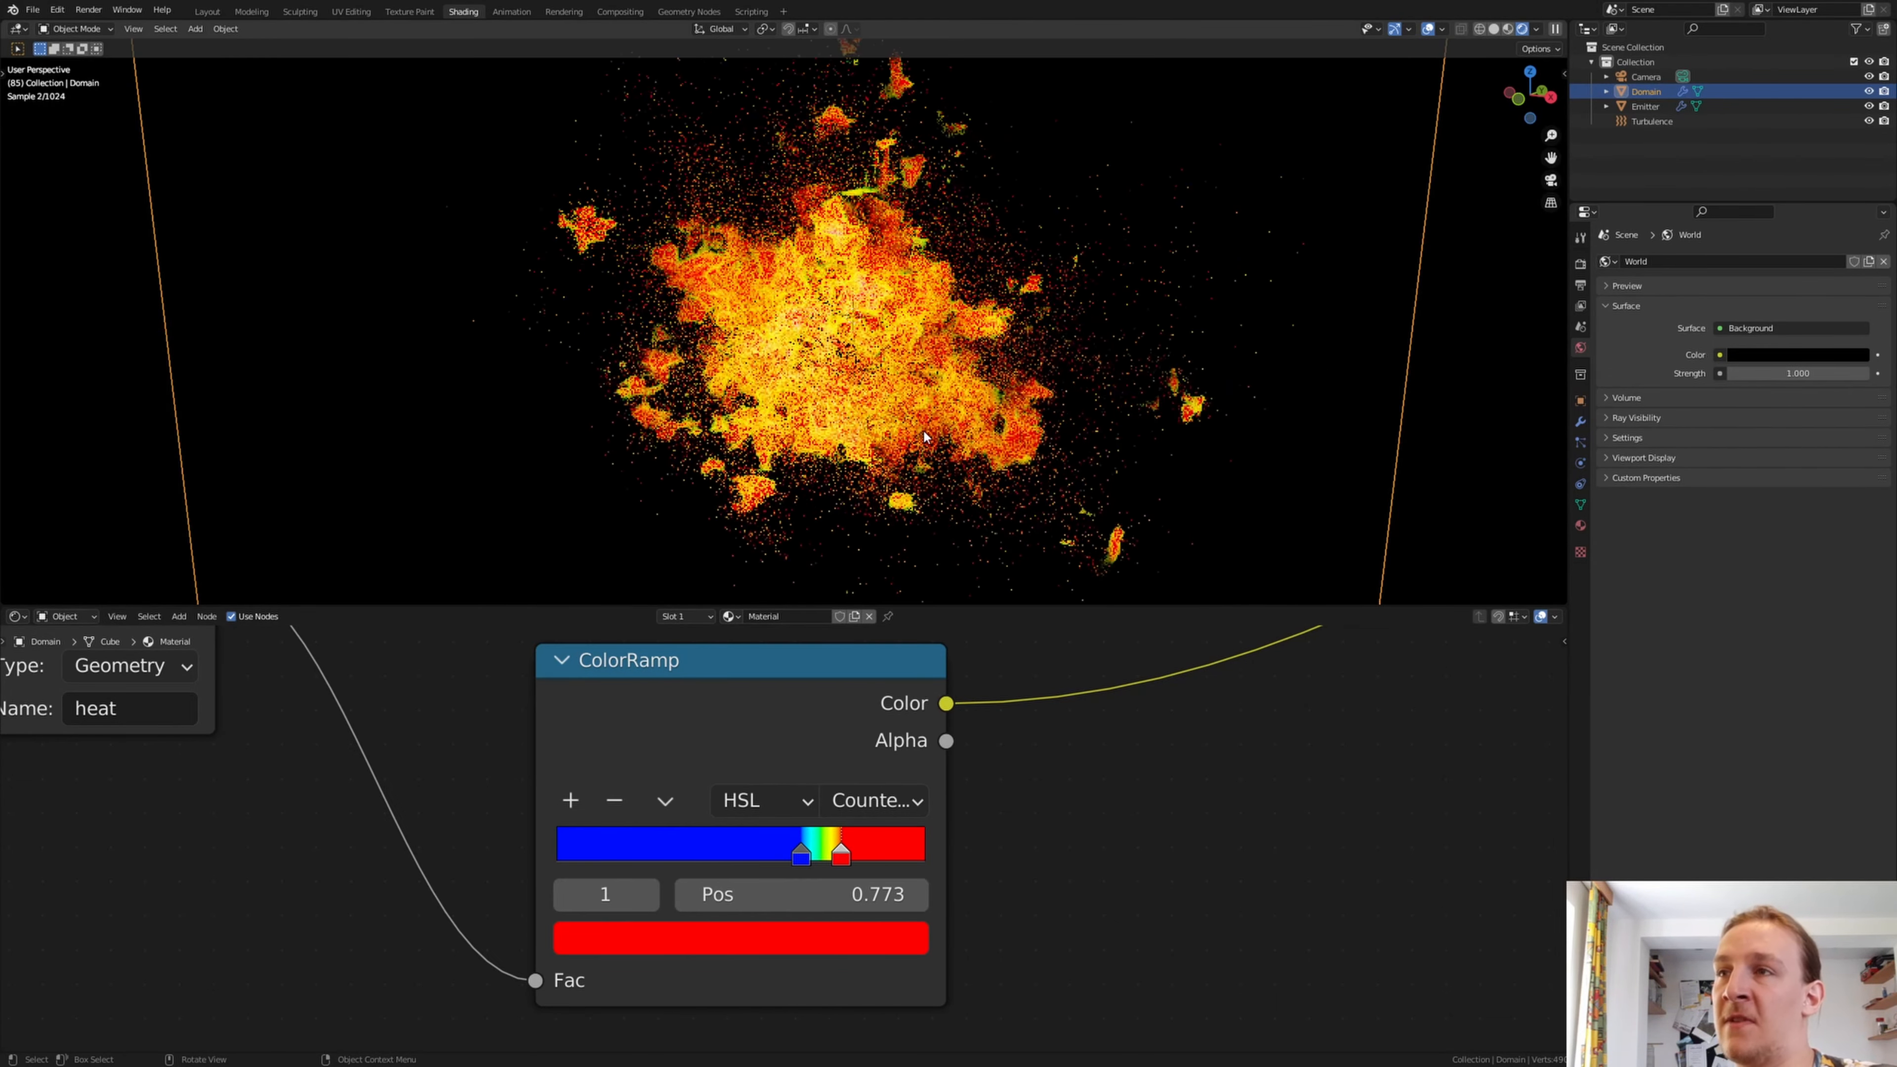
Set the scene's color management to the Standard view transform with the High Contrast look and lower the exposure
{"action": "left_click", "coordinate": [1581, 263]}
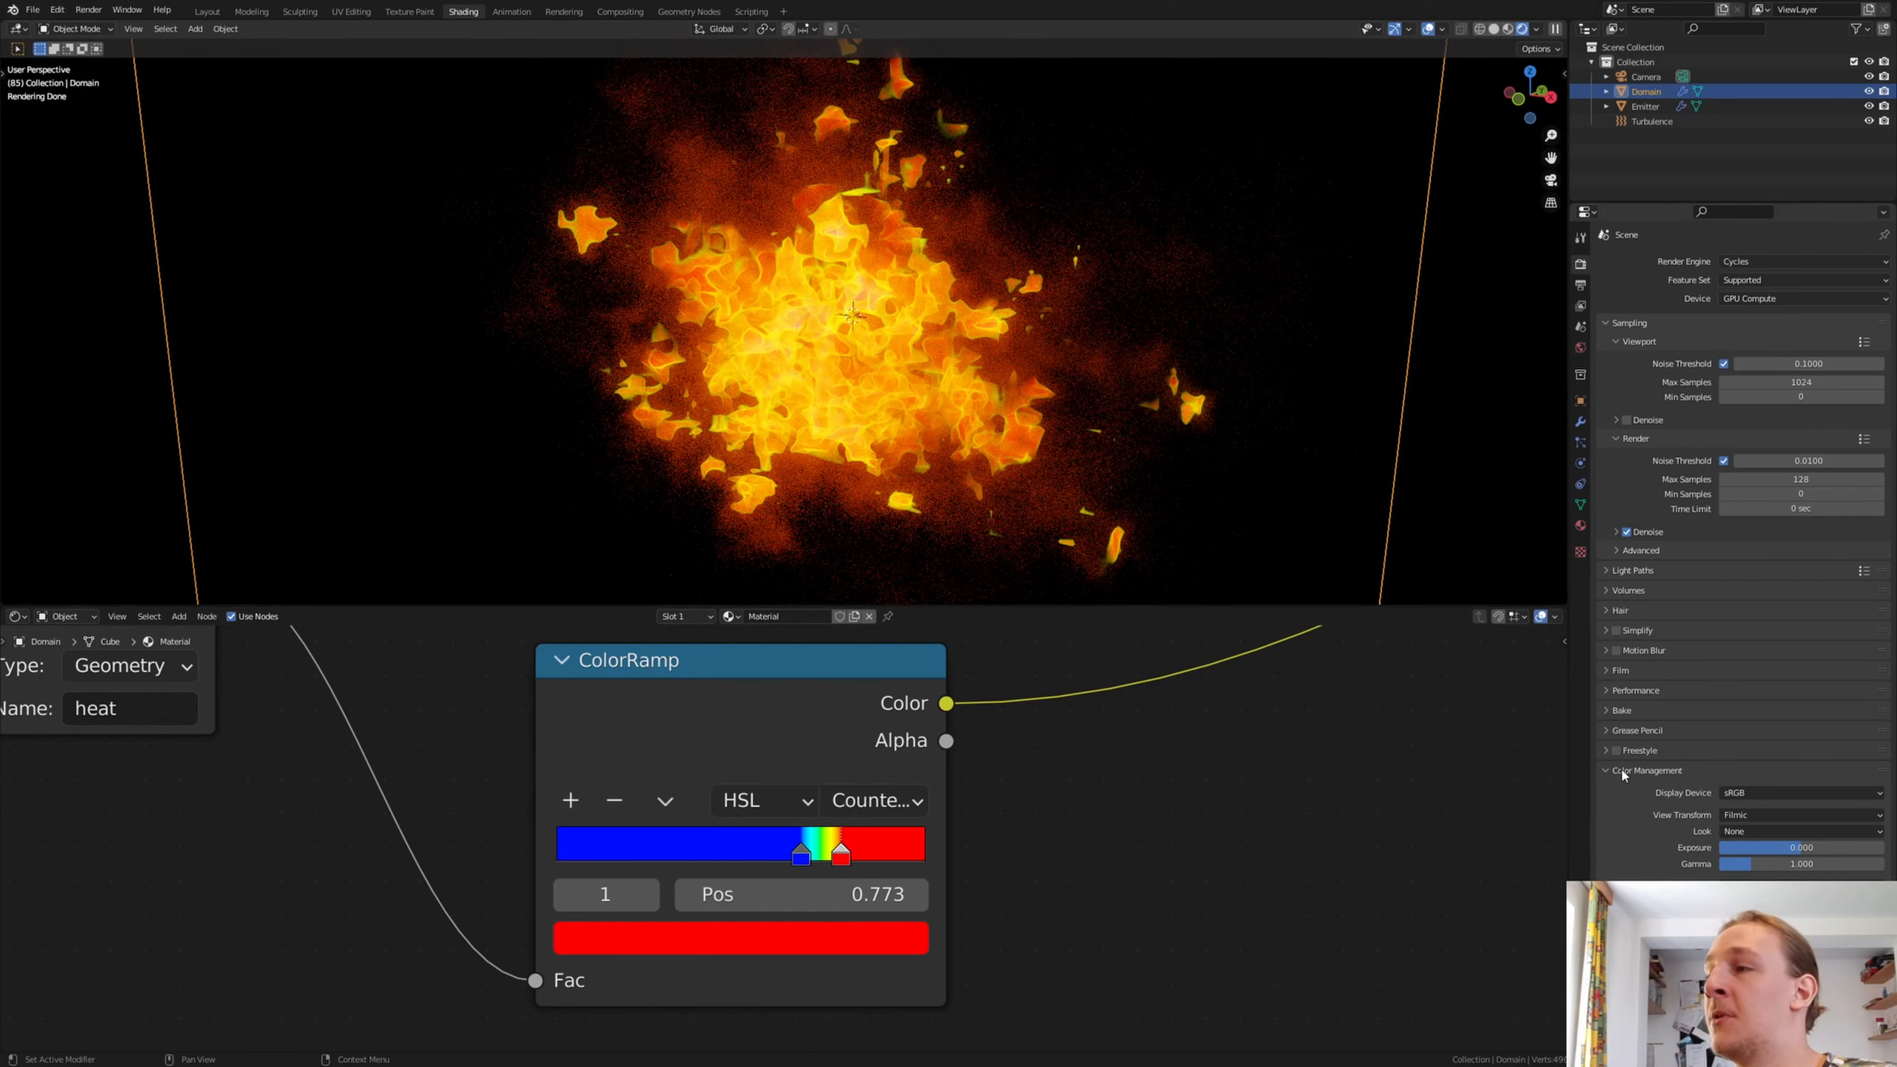
{"action": "left_click", "coordinate": [1764, 812]}
{"action": "left_click", "coordinate": [1769, 835]}
{"action": "left_click", "coordinate": [1801, 831]}
{"action": "left_click", "coordinate": [1778, 880]}
{"action": "left_click", "coordinate": [1824, 847]}
{"action": "key", "text": "BackSpace"}
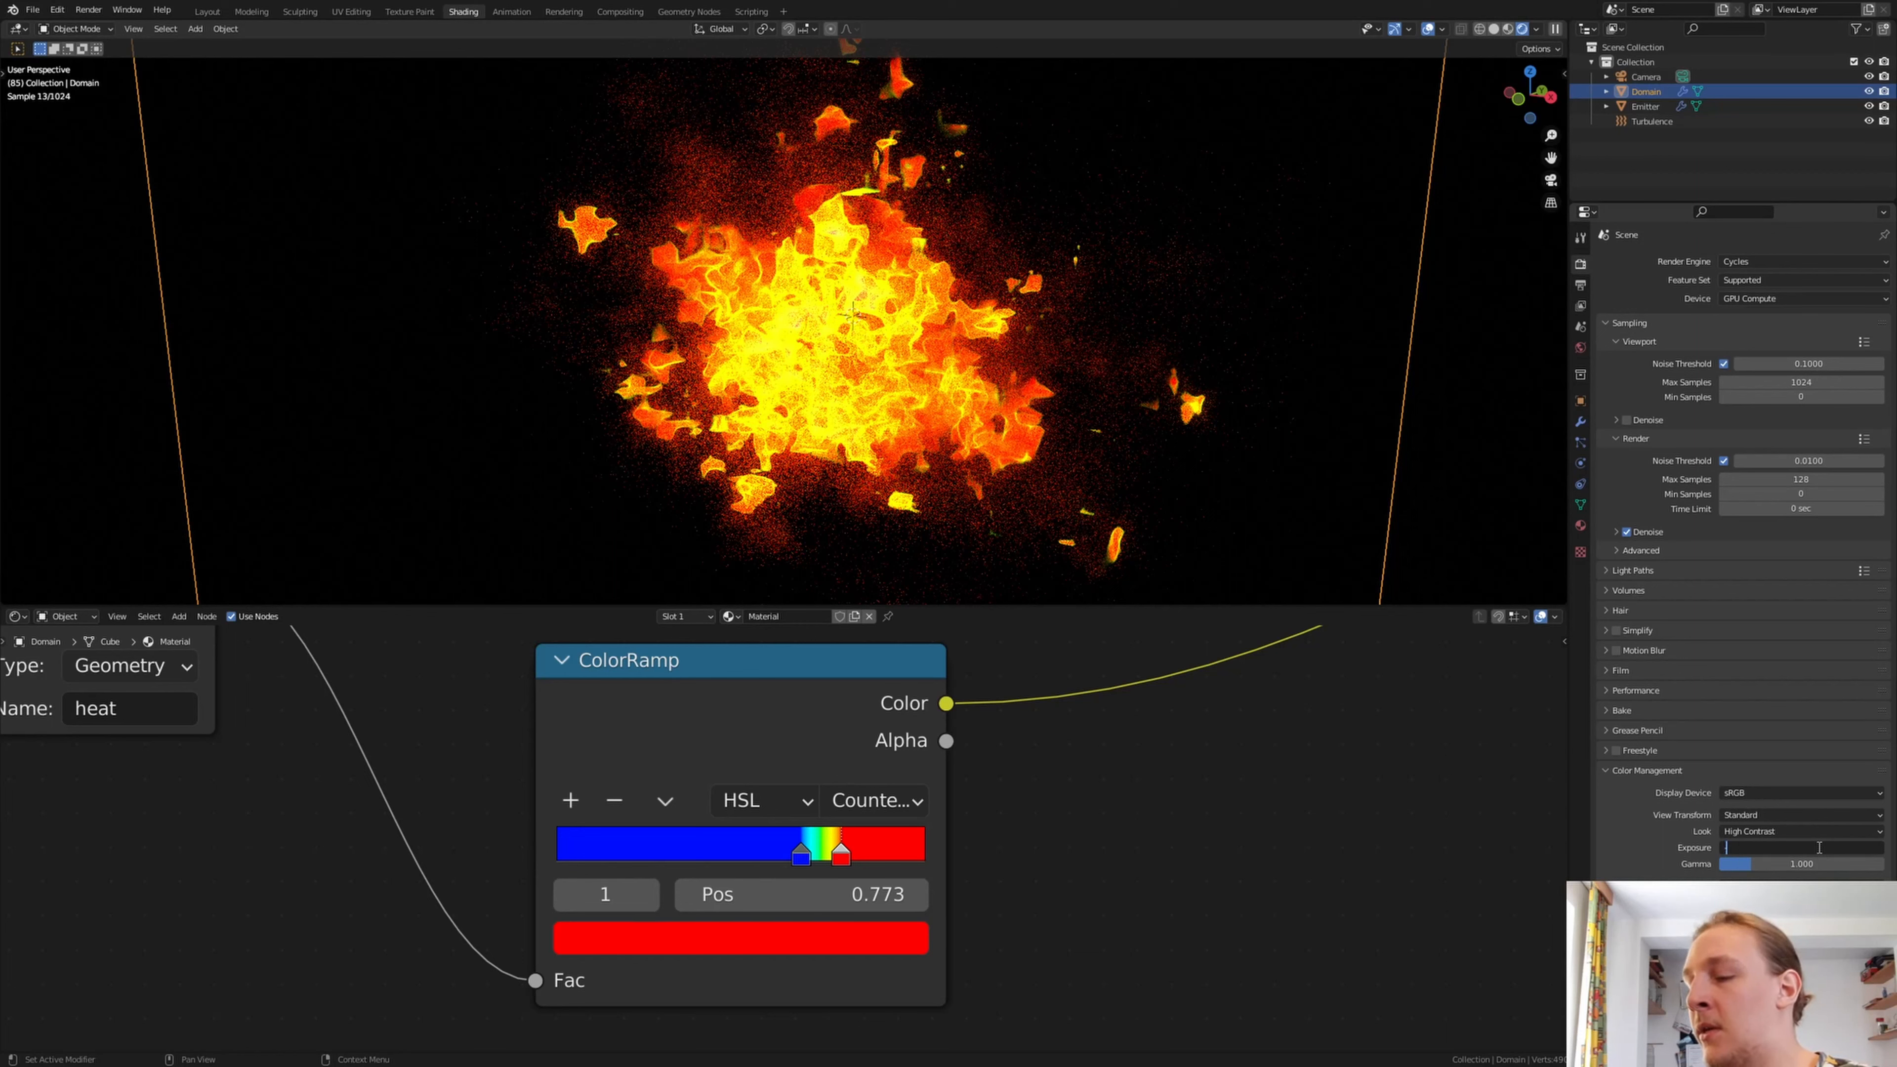
{"action": "type", "text": "1"}
{"action": "key", "text": "Return"}
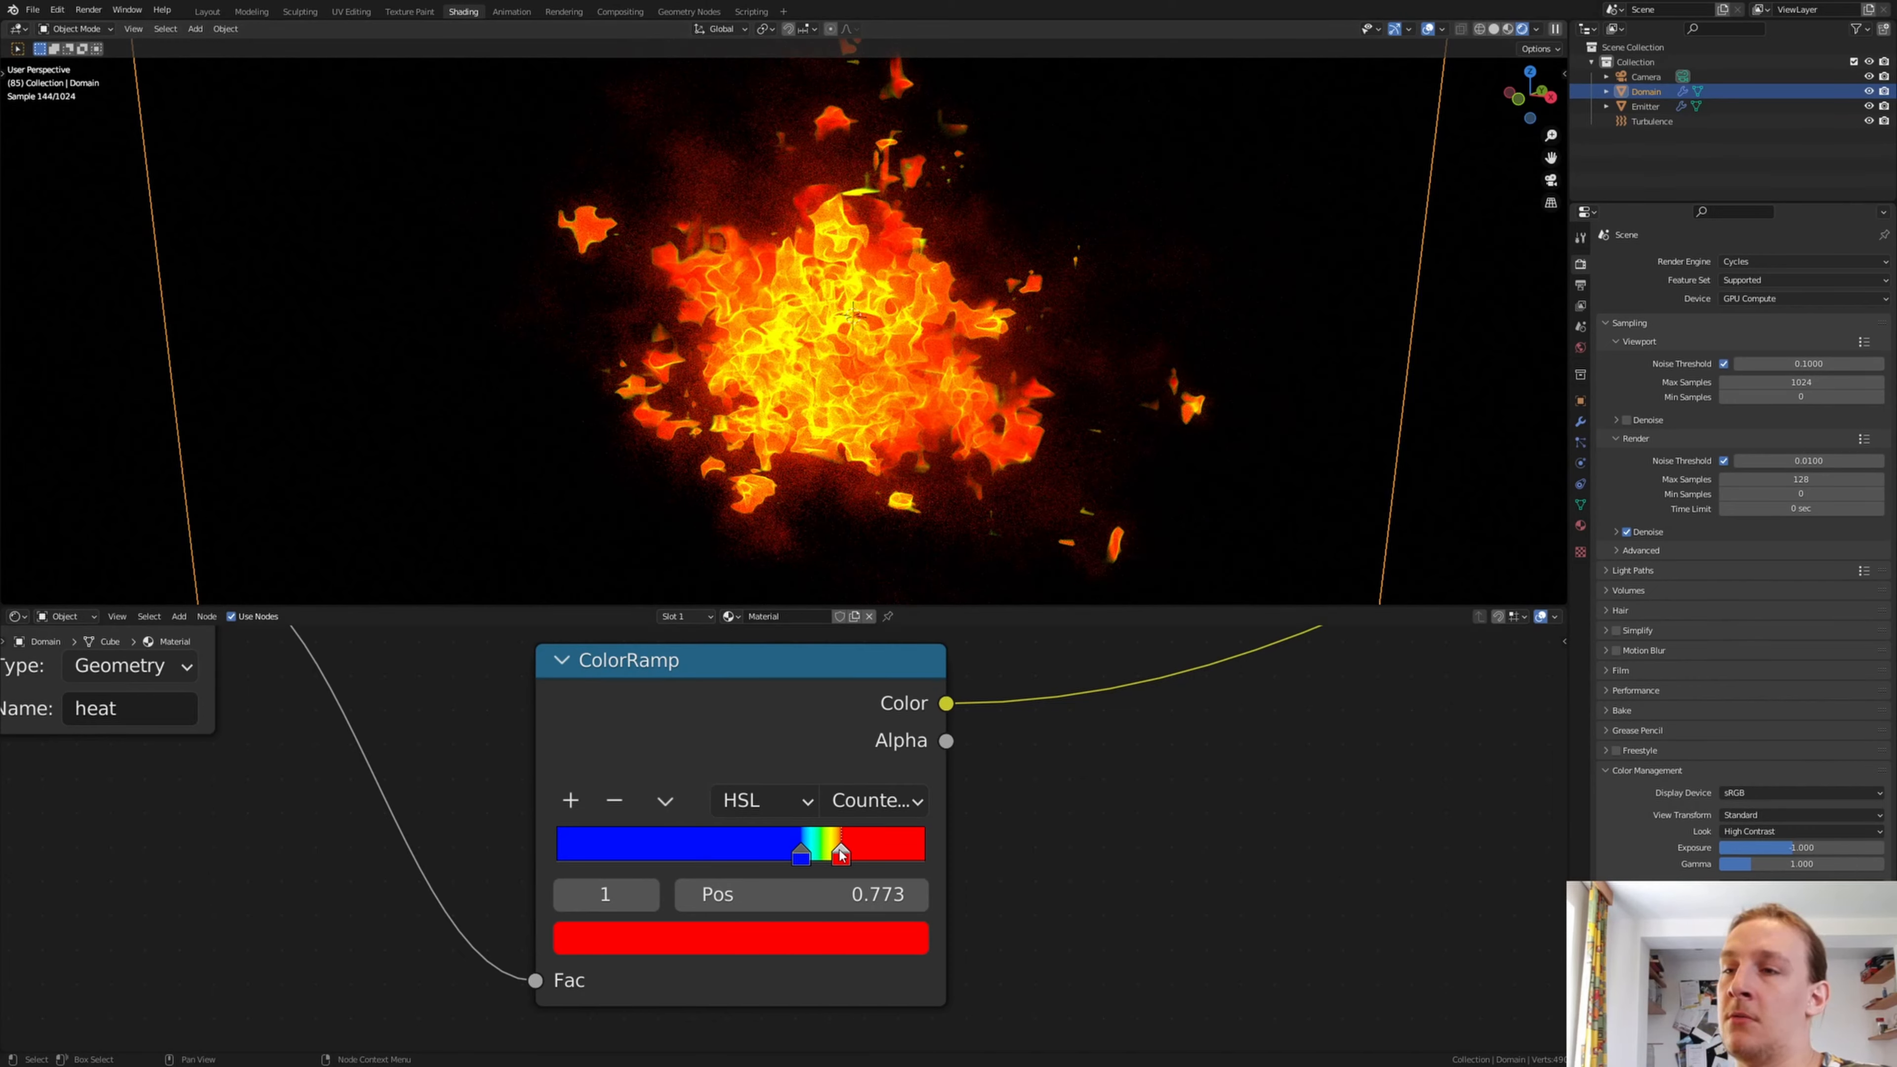
Fine-tune the lower ColorRamp's red stop to position 0.795
{"action": "left_click_drag", "start_coordinate": [841, 856], "coordinate": [850, 854]}
{"action": "key", "text": "ctrl+z"}
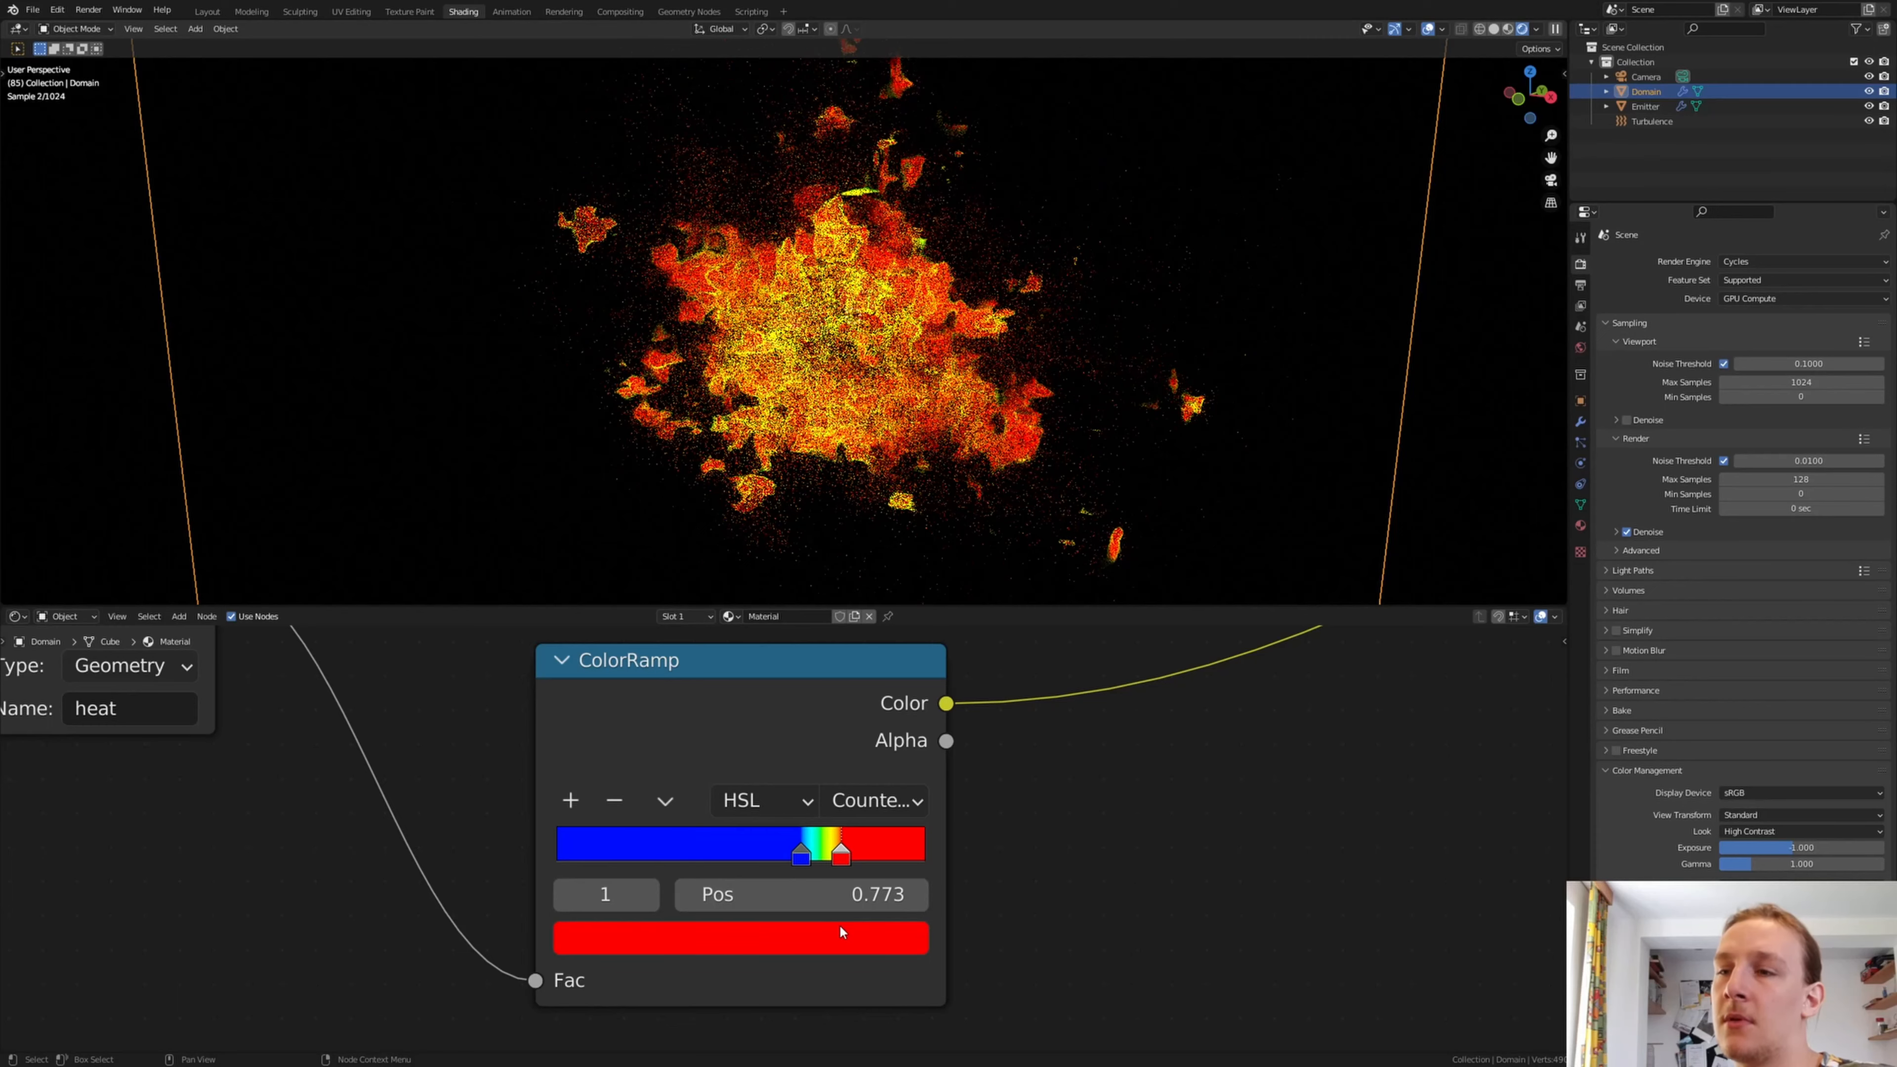
{"action": "left_click_drag", "start_coordinate": [845, 857], "coordinate": [853, 855]}
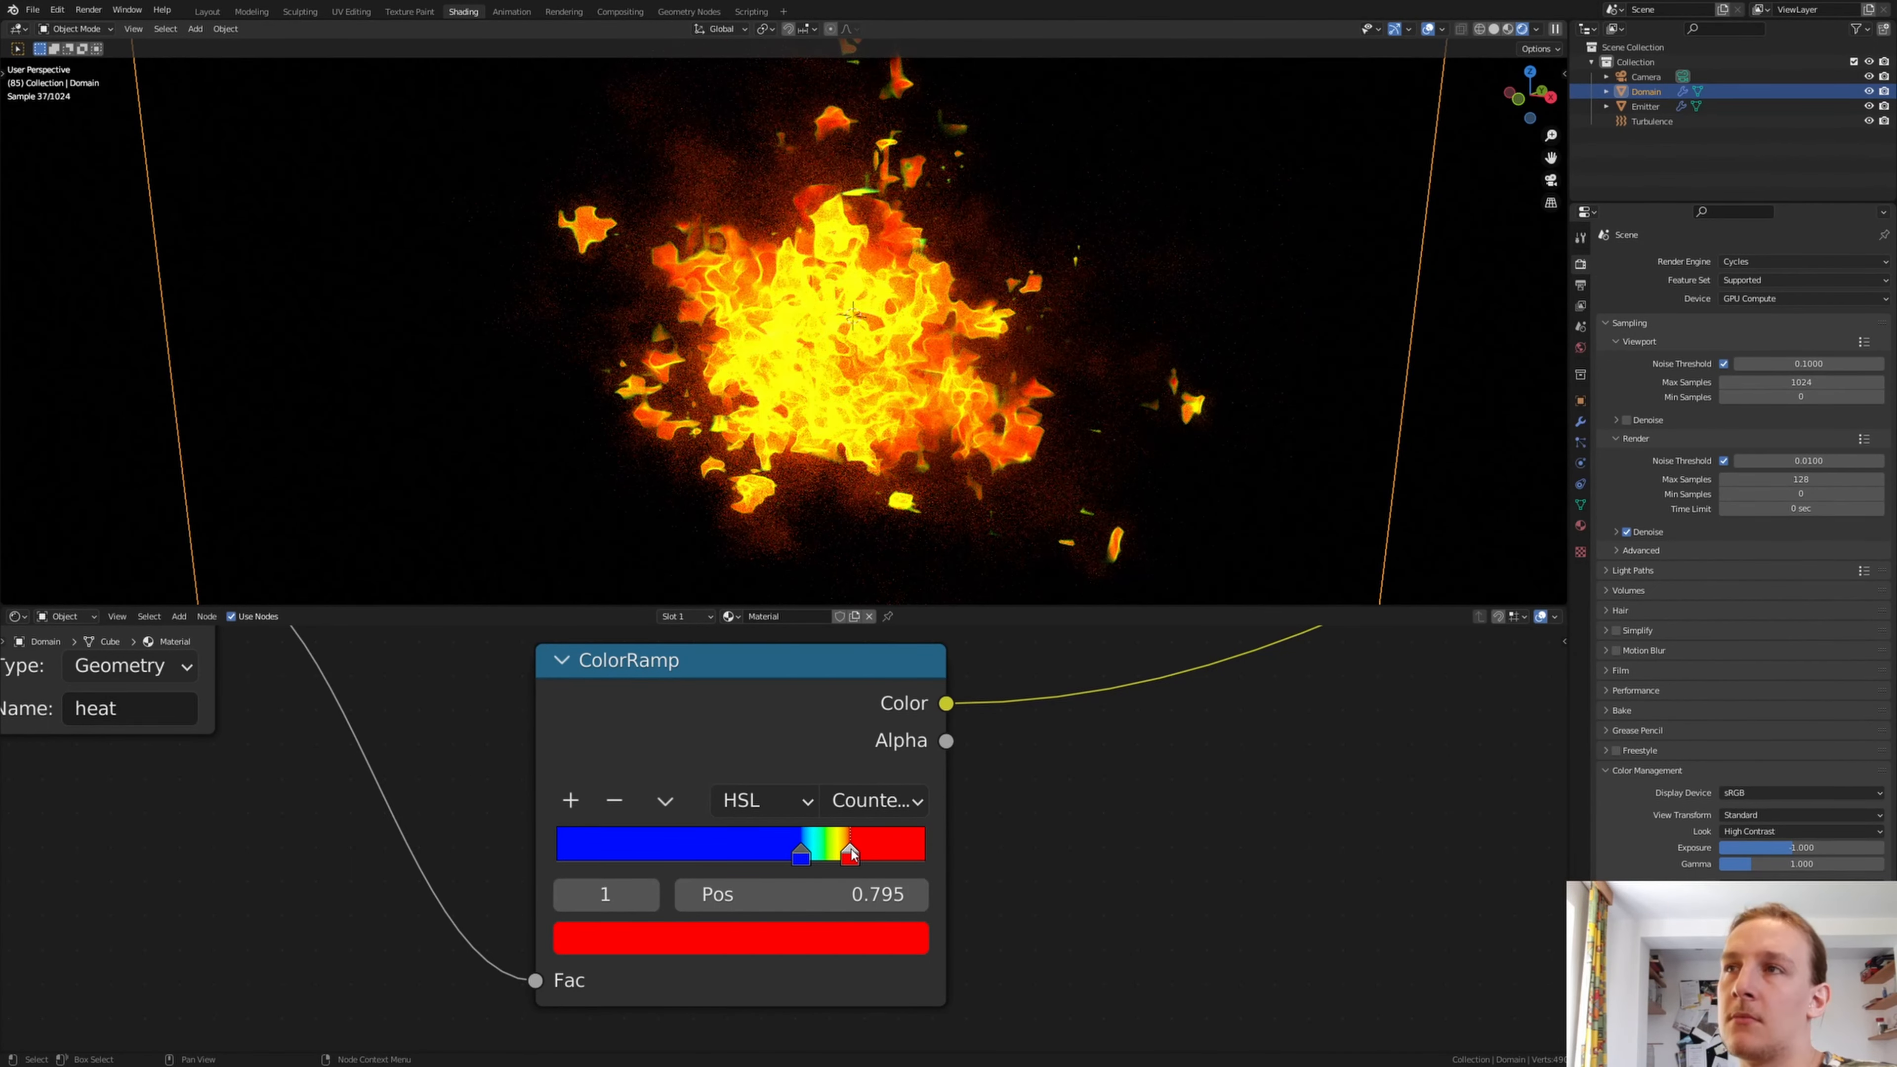
In the Layout workspace, frame the whole explosion inside the domain and align the camera to that view
{"action": "left_click", "coordinate": [203, 12]}
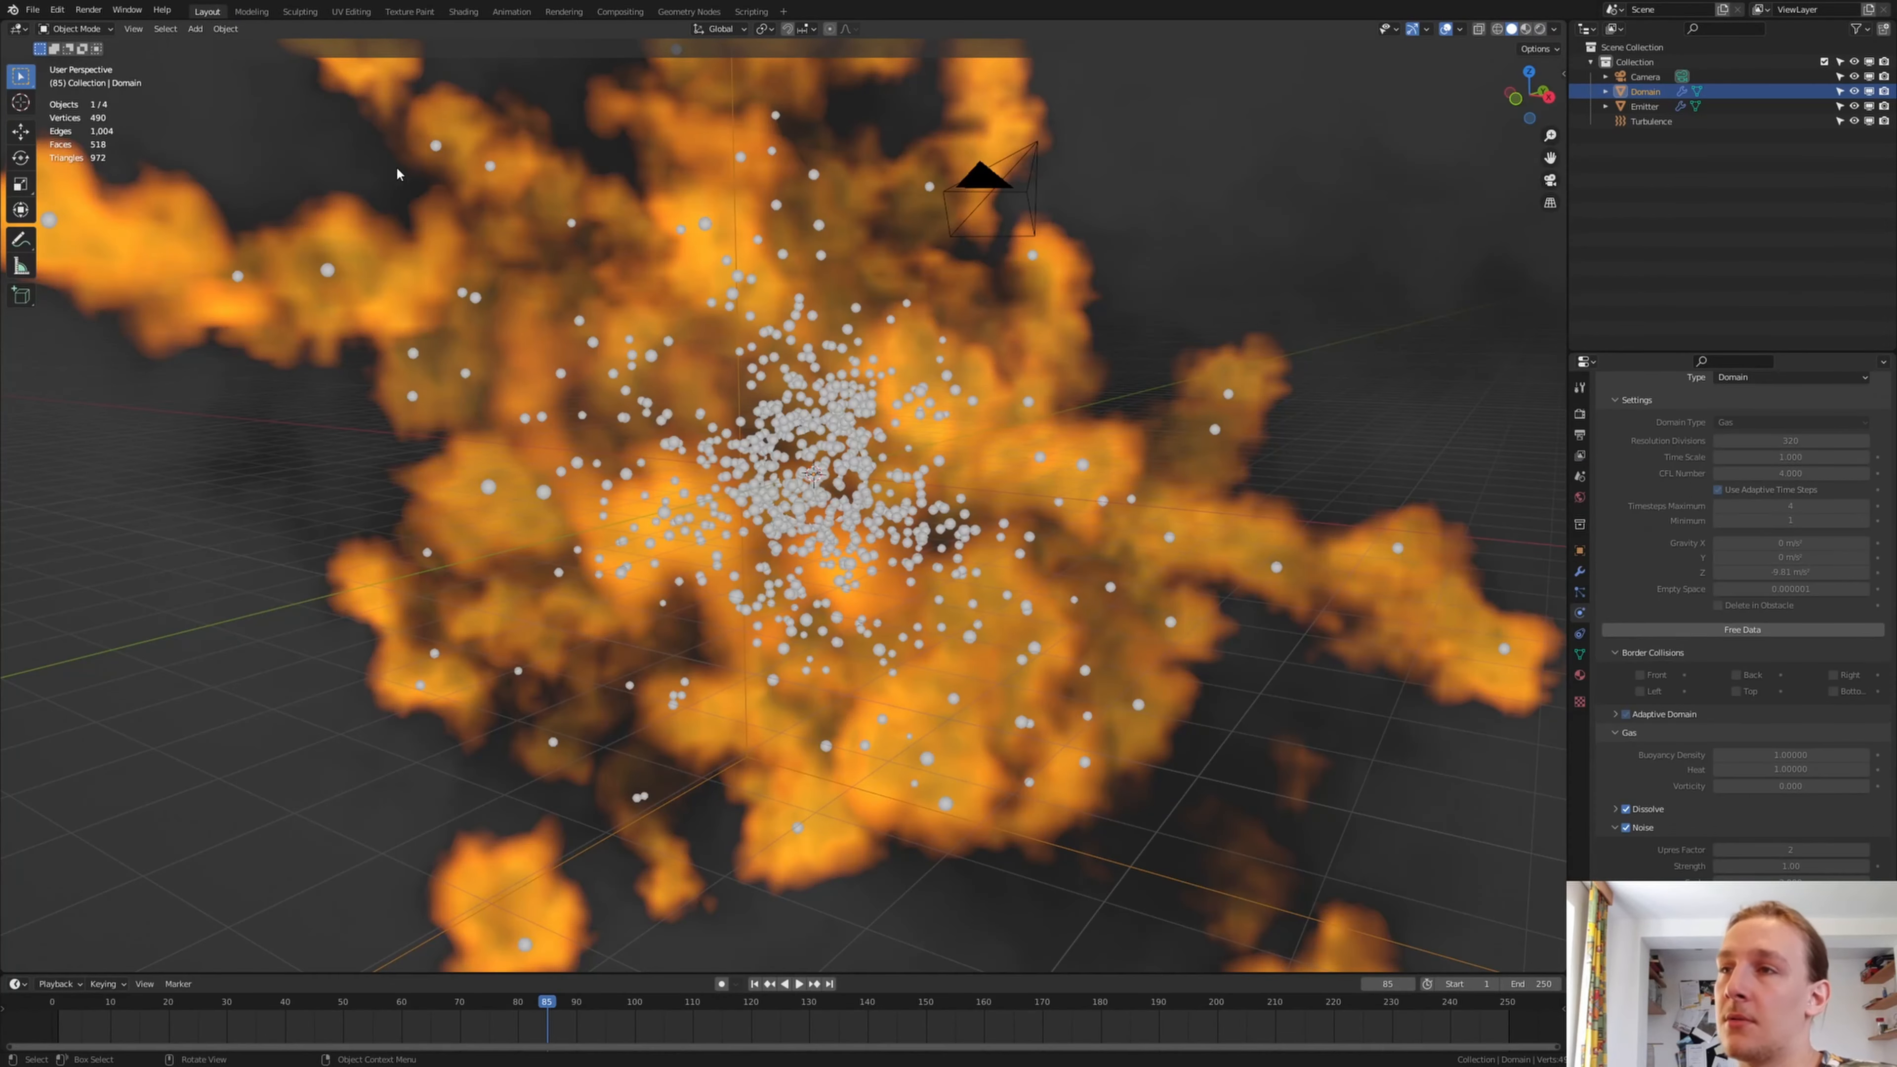
{"action": "scroll", "coordinate": [951, 429], "scroll_direction": "down", "scroll_amount": 7}
{"action": "scroll", "coordinate": [1039, 498], "scroll_direction": "up", "scroll_amount": 2}
{"action": "middle_click_drag", "start_coordinate": [1039, 499], "coordinate": [750, 602]}
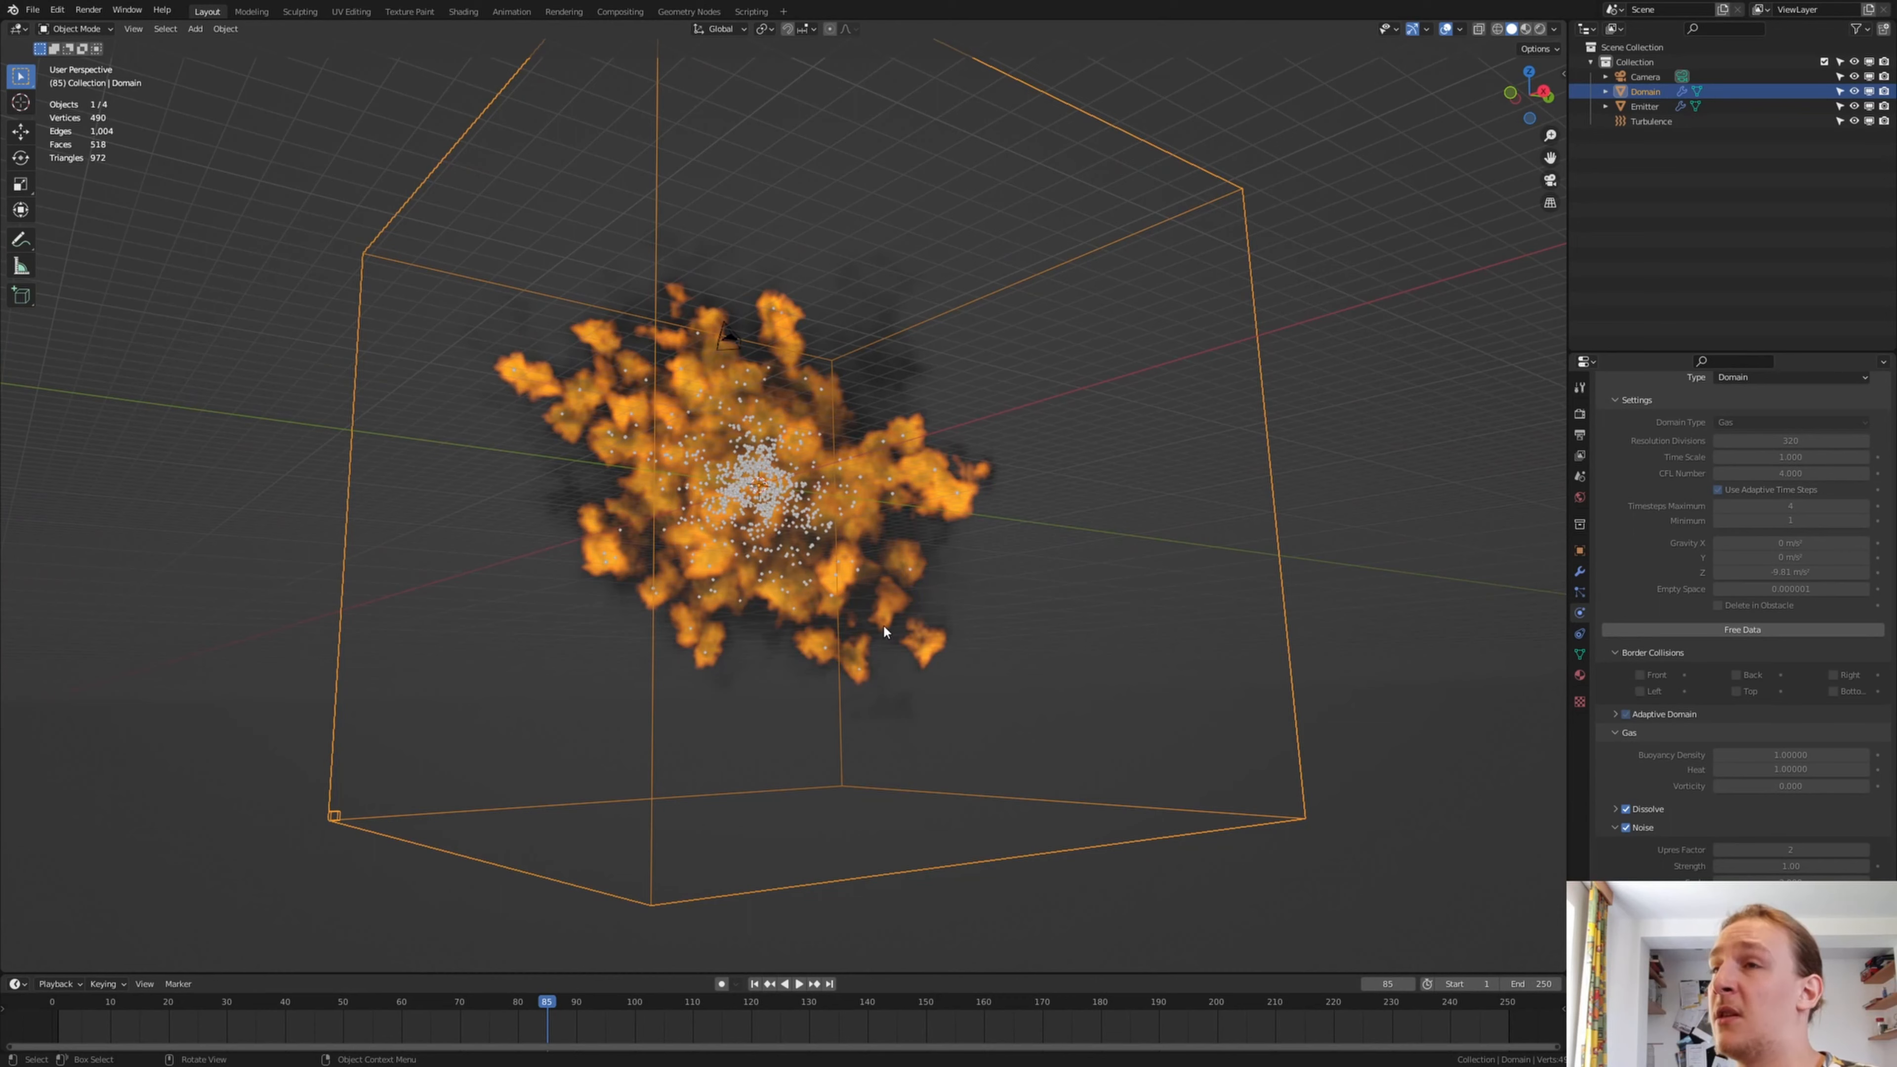
{"action": "middle_click_drag", "start_coordinate": [882, 585], "coordinate": [902, 597]}
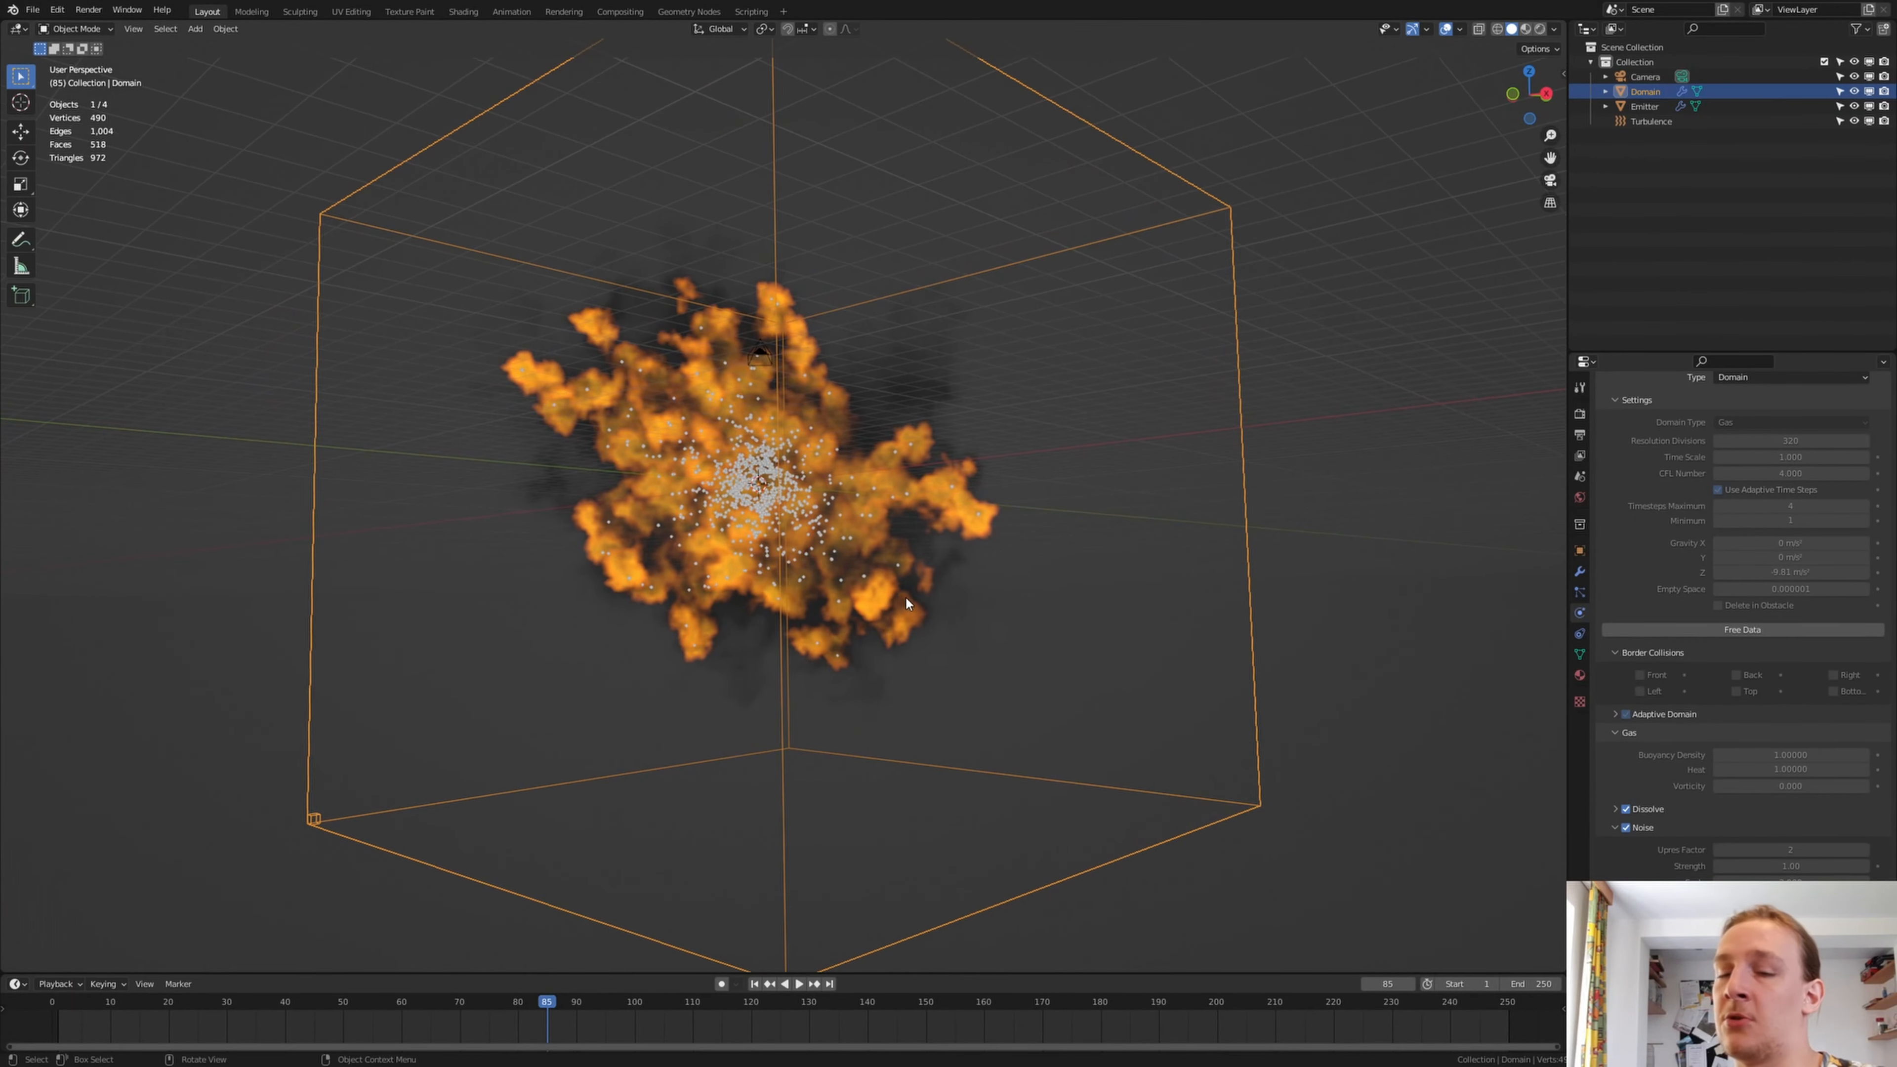
{"action": "key", "text": "ctrl+alt+KP_0"}
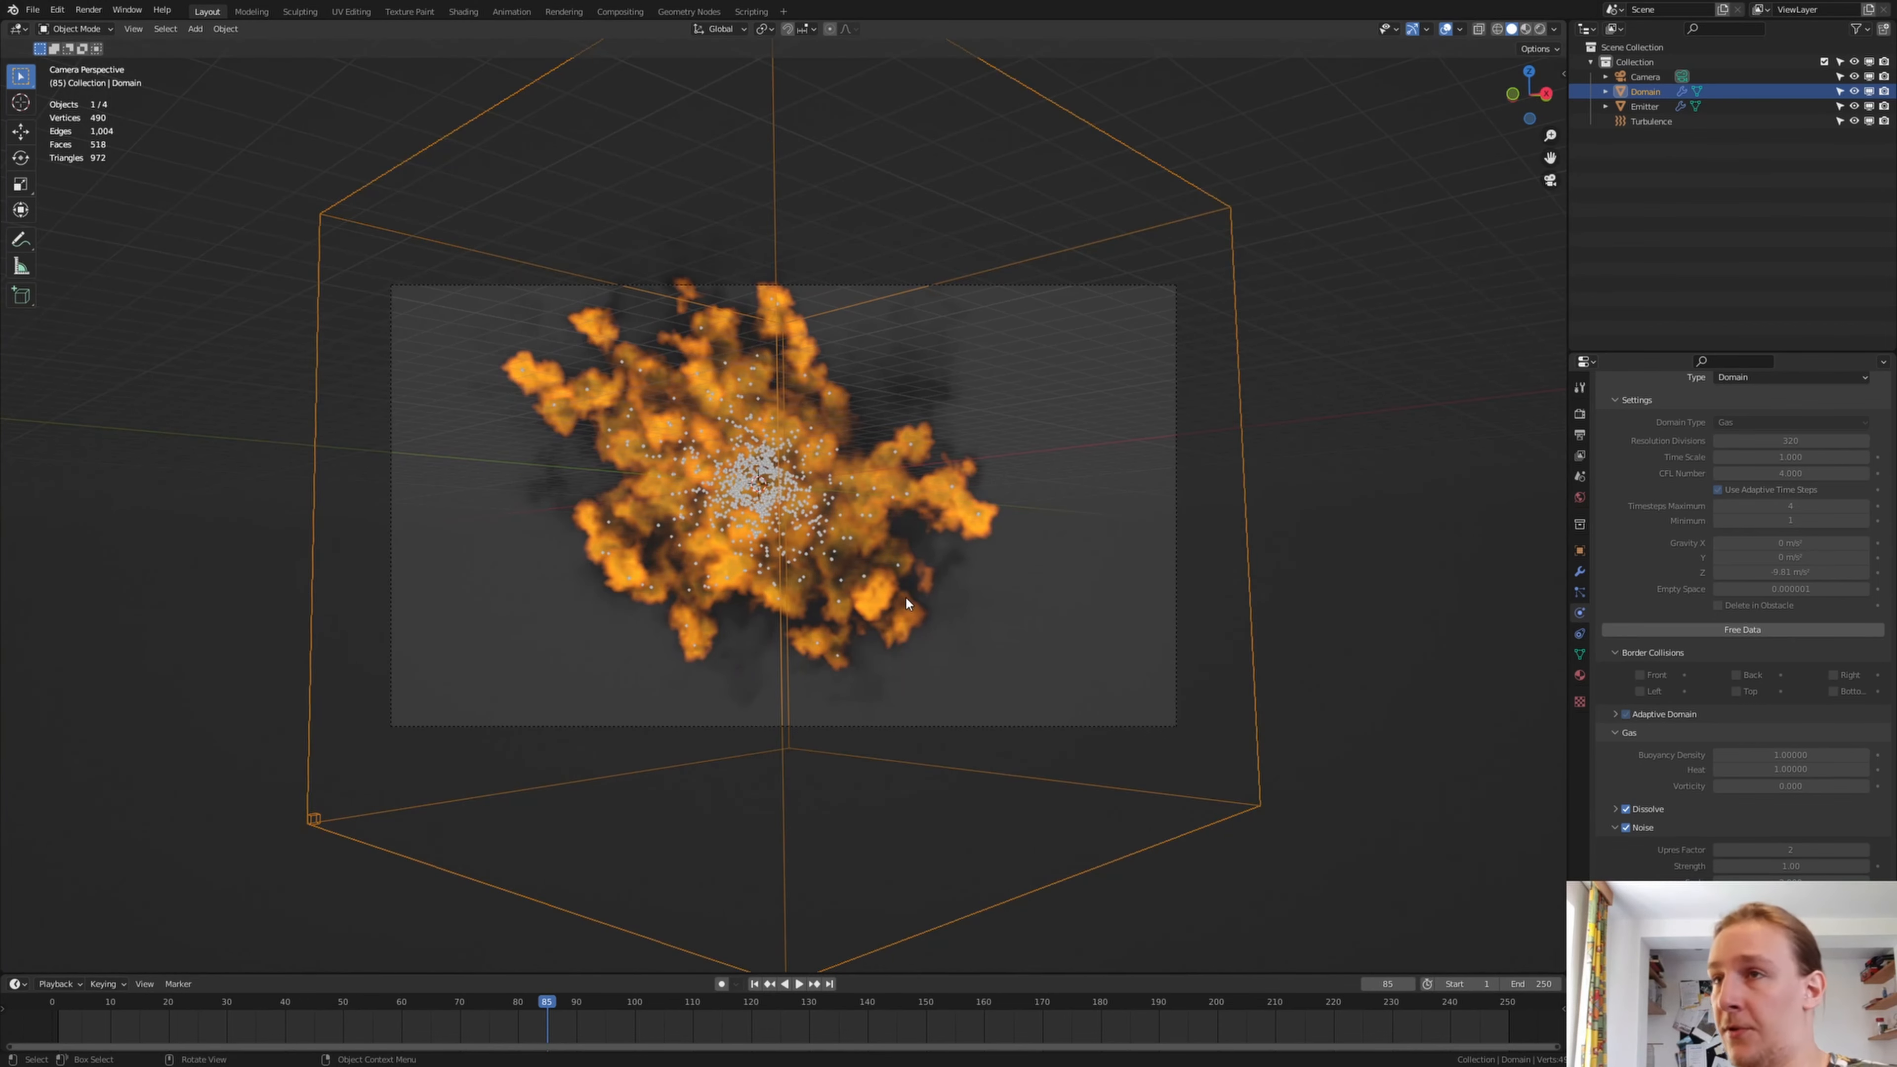
Select the camera and move it so the fire sits near the middle of the camera frame
{"action": "left_click", "coordinate": [1089, 288]}
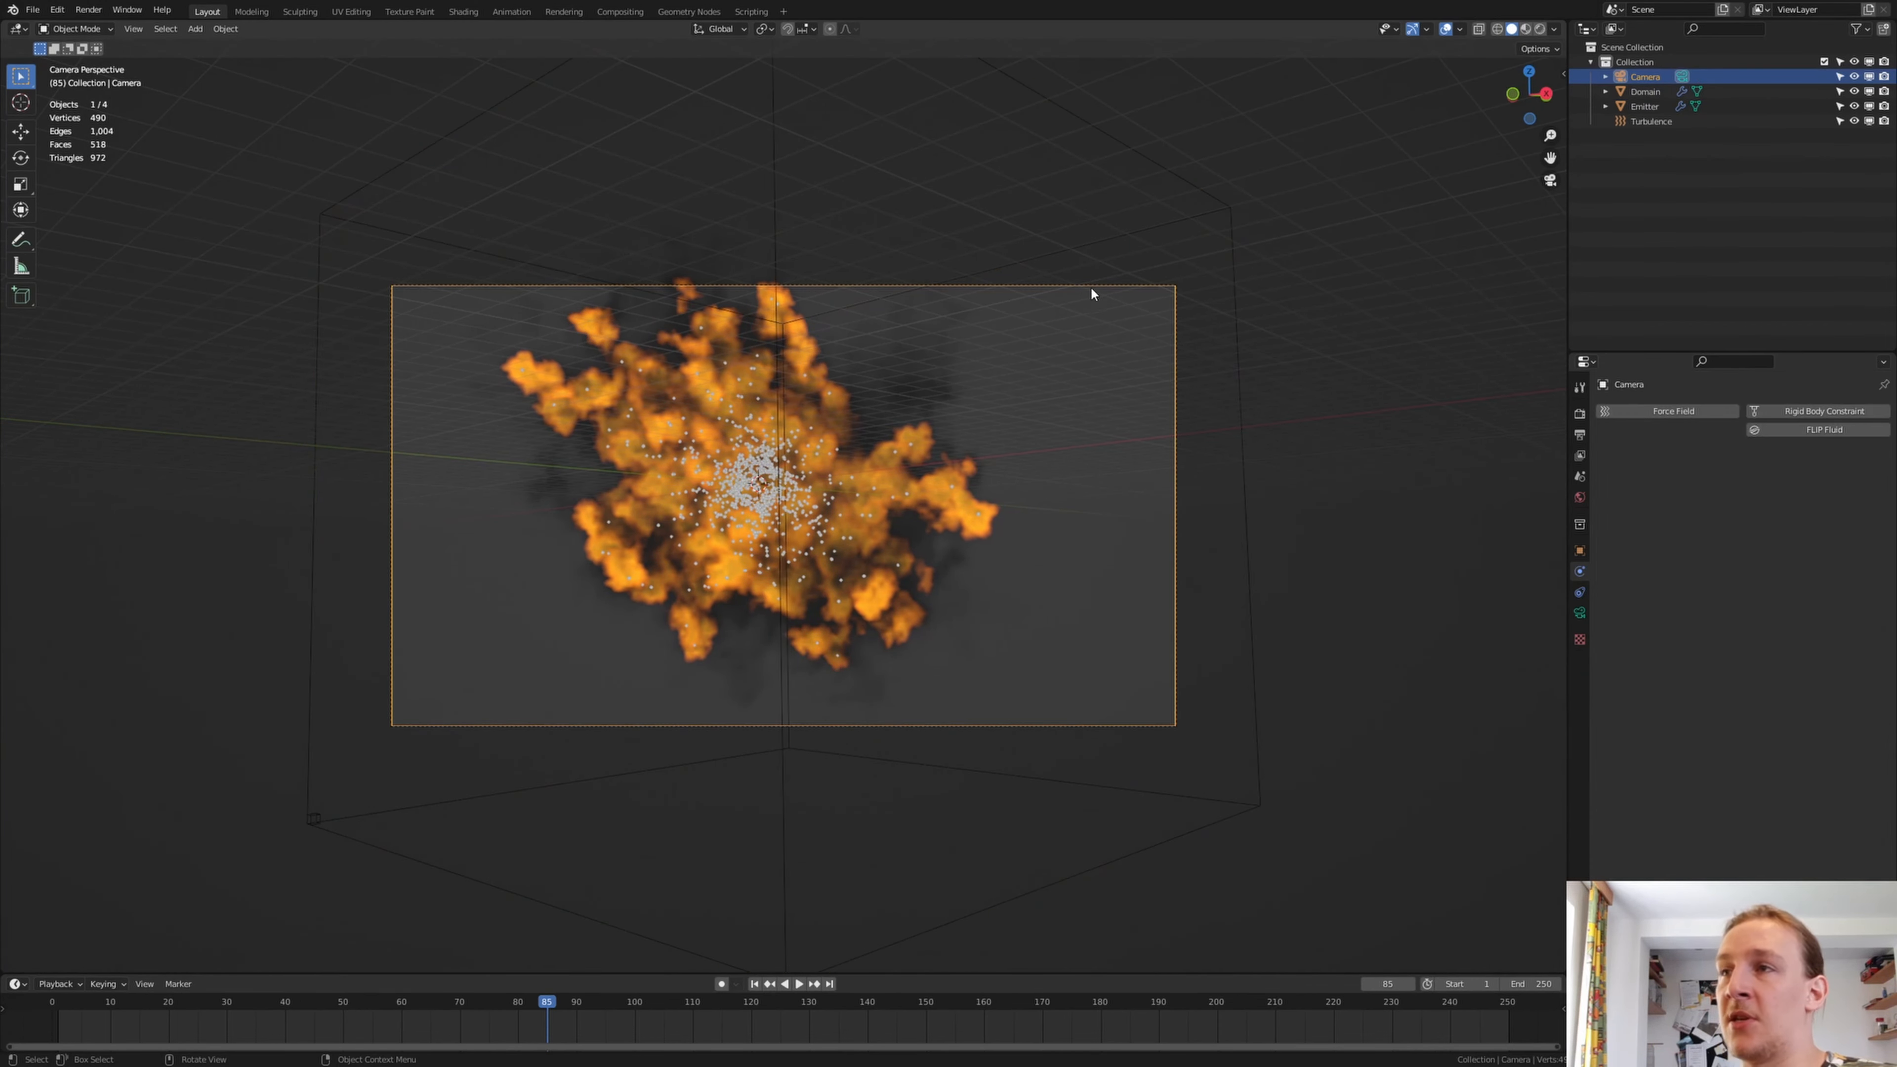
{"action": "key", "text": "g"}
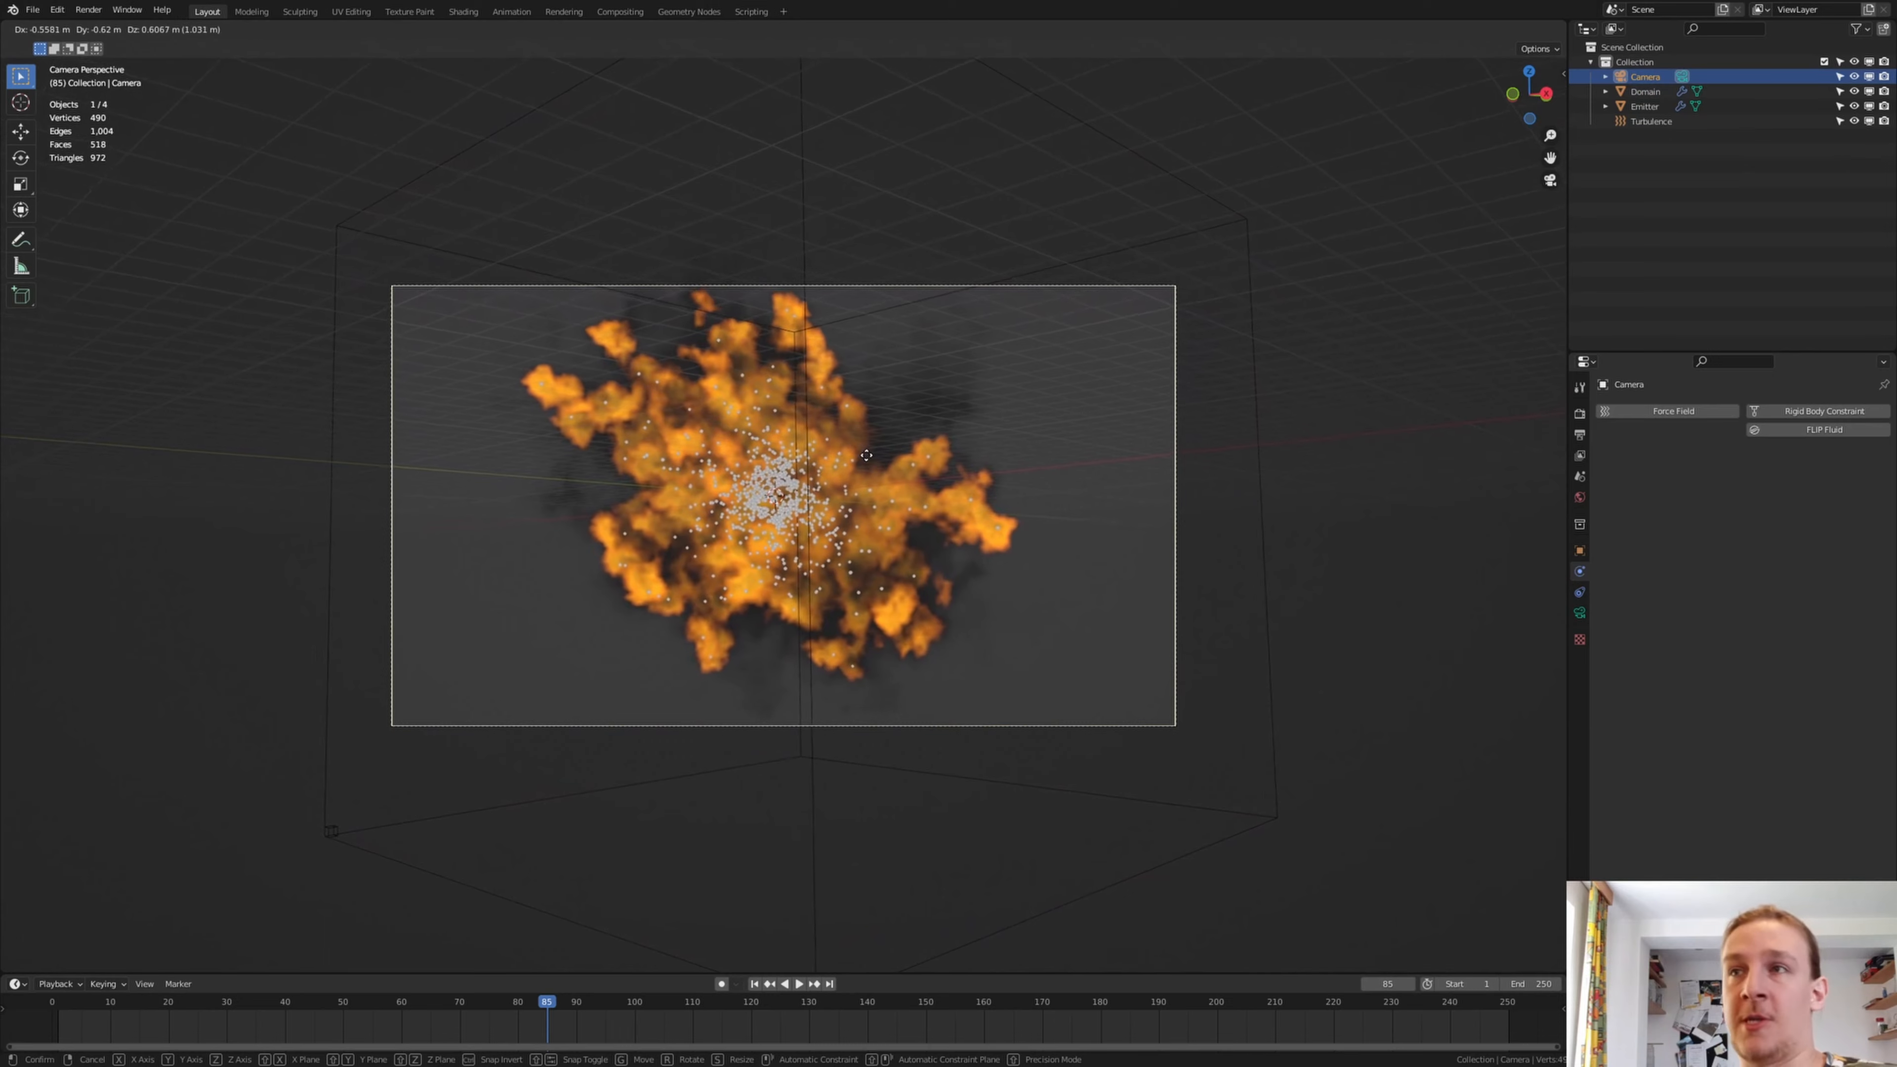
{"action": "left_click", "coordinate": [813, 343]}
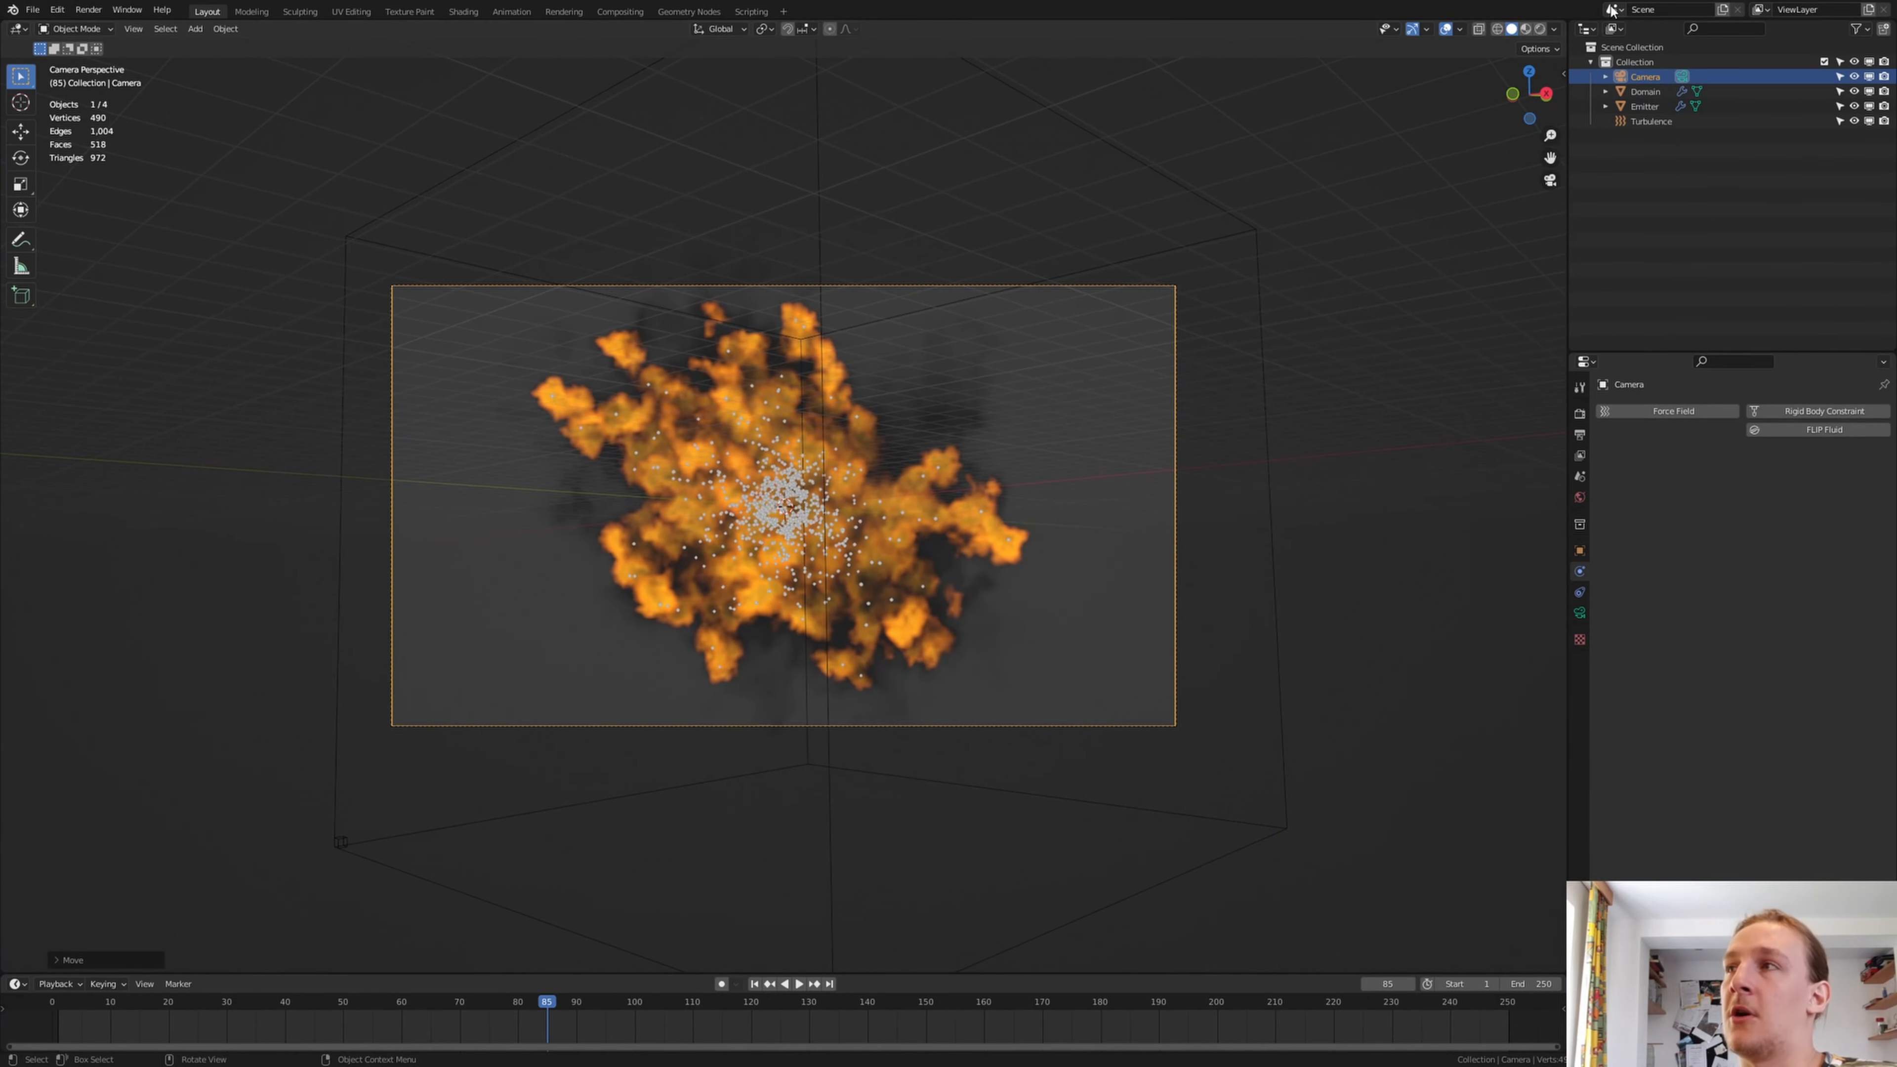
Switch the viewport to rendered shading and move the camera slightly backward along its local Z axis
{"action": "left_click", "coordinate": [1539, 29]}
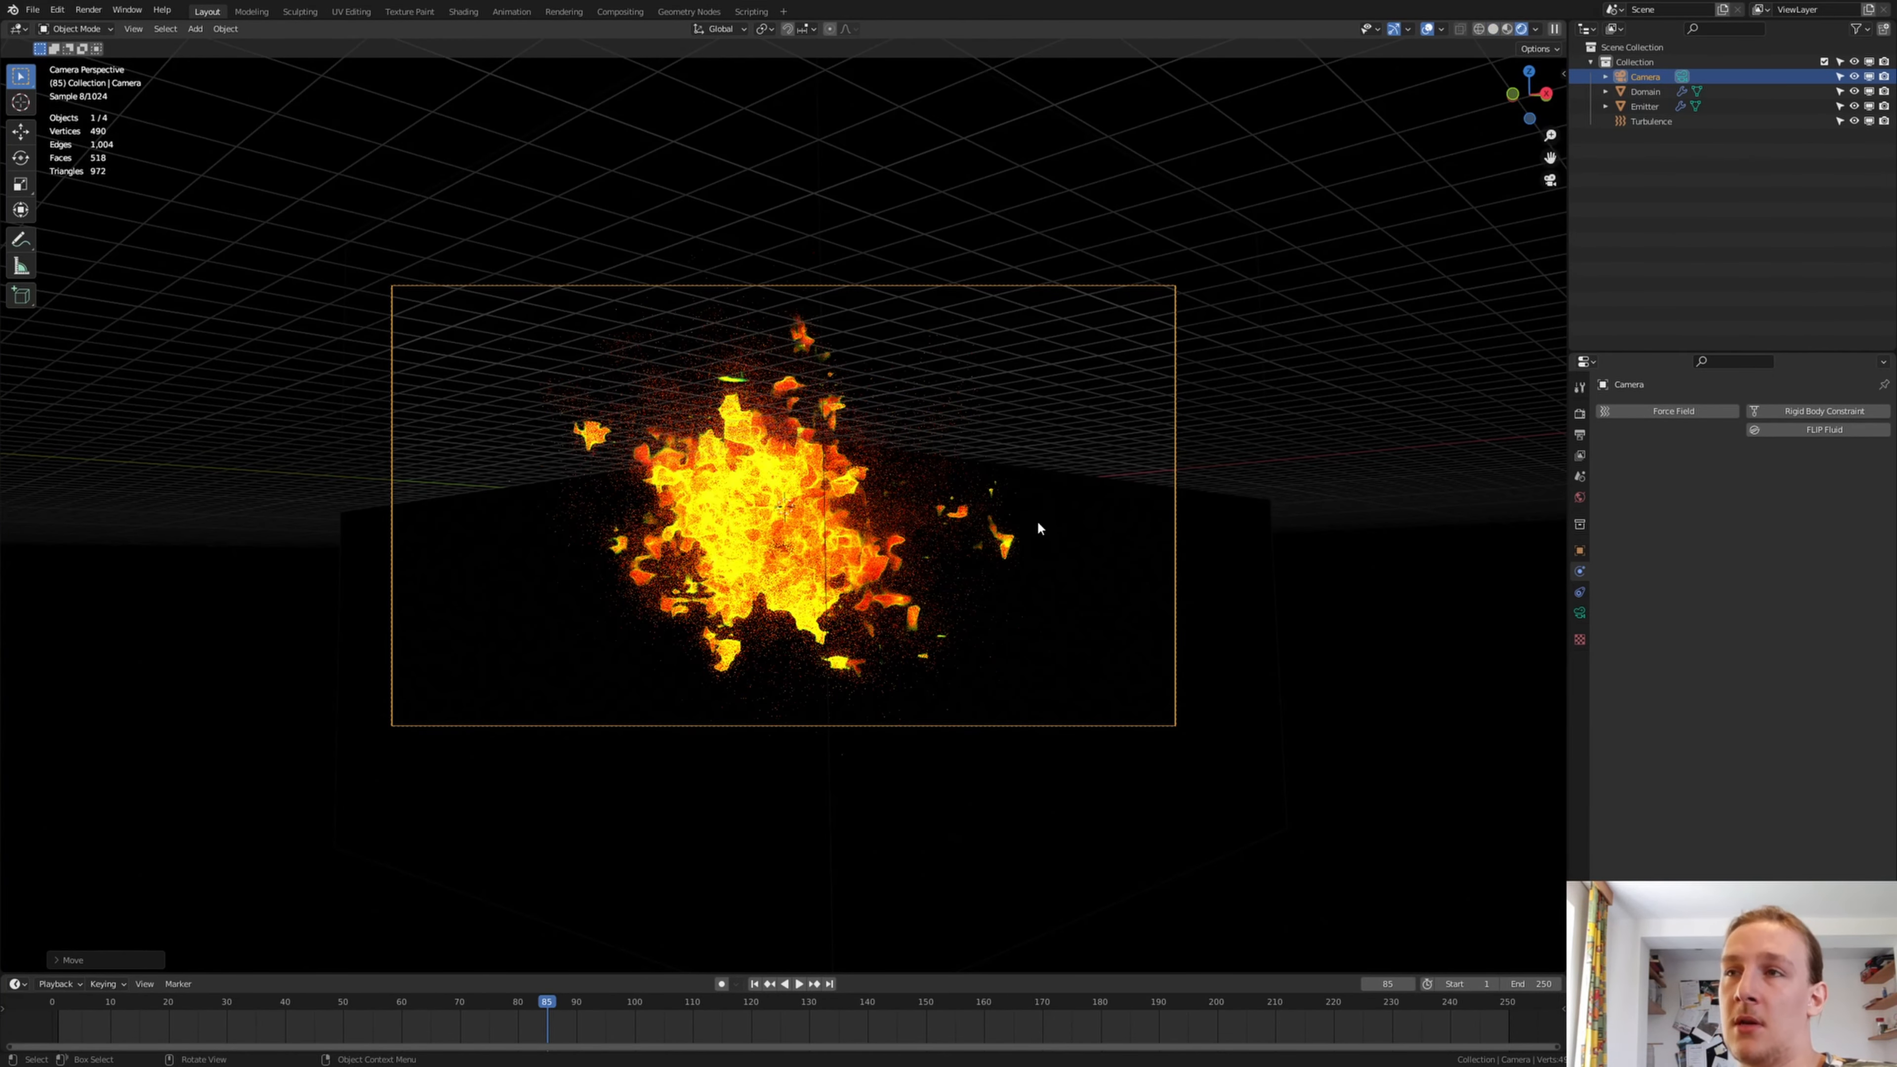
{"action": "key", "text": "g"}
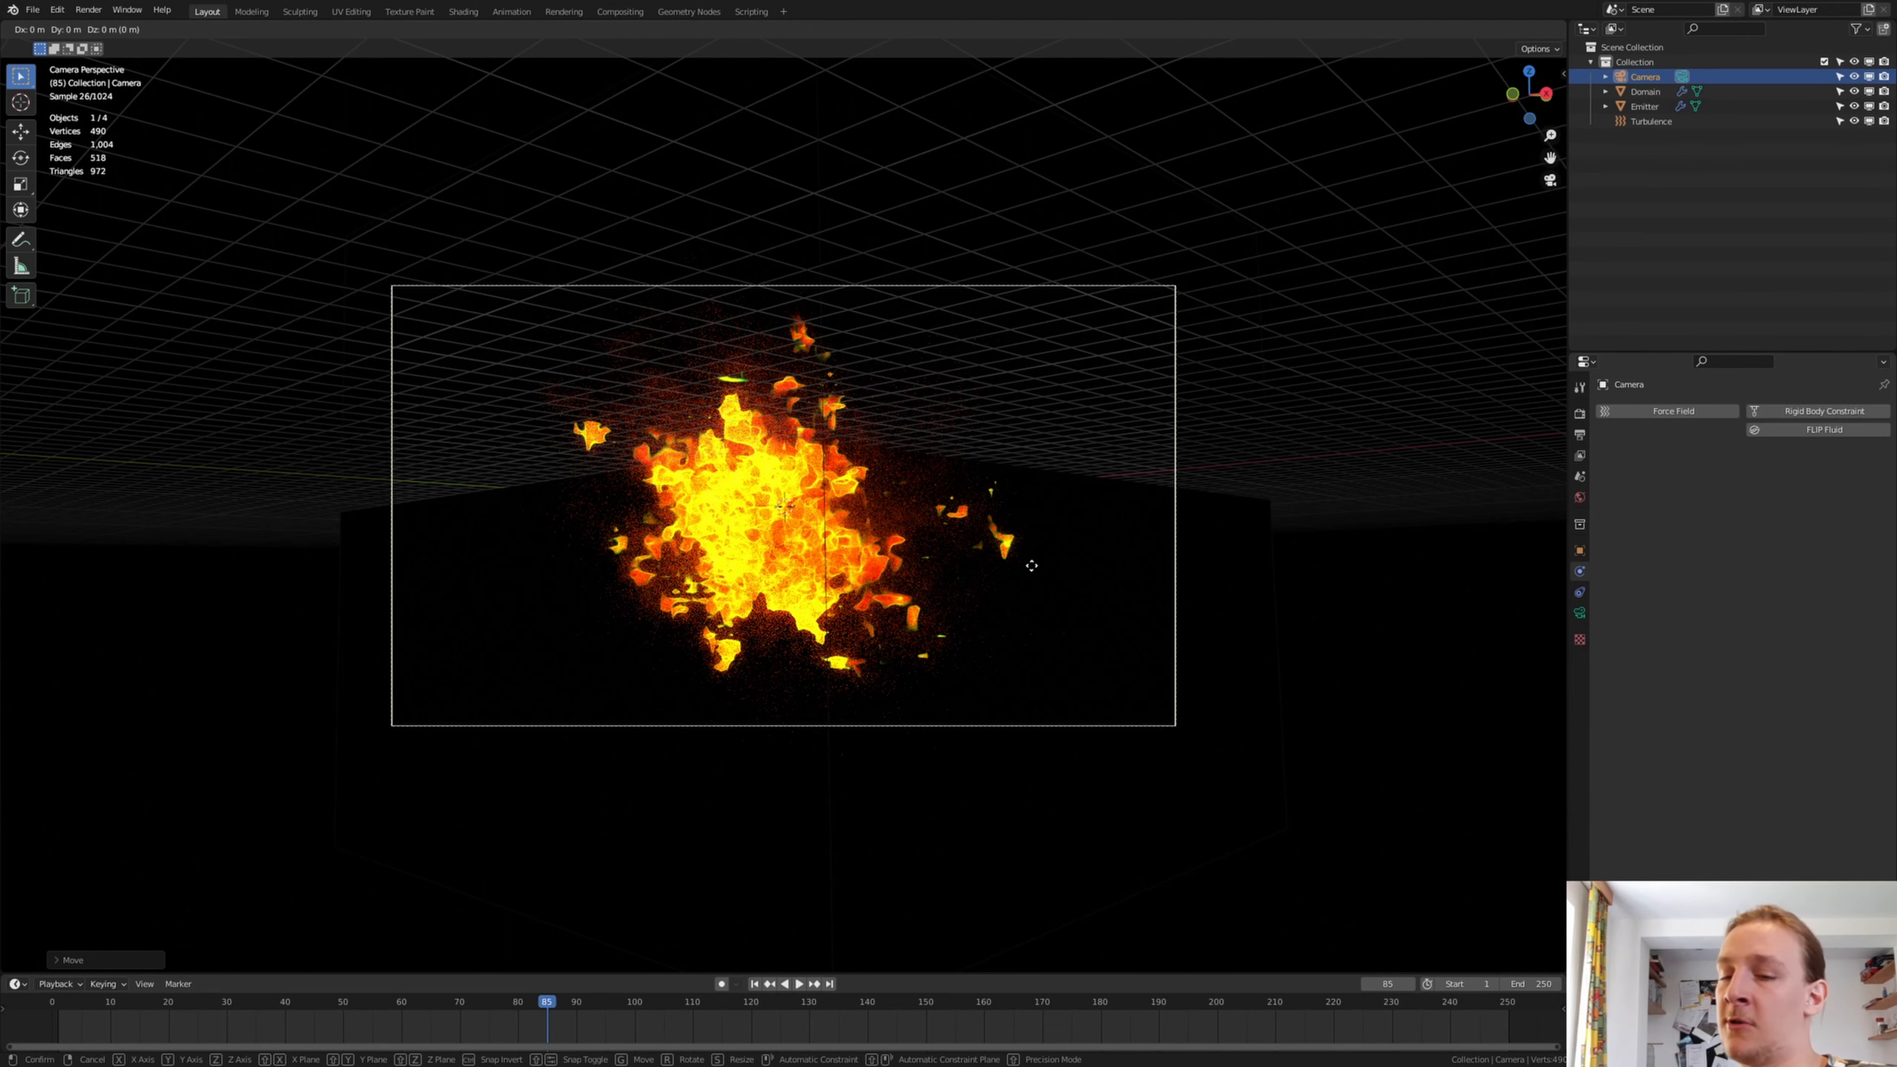
{"action": "key", "text": "z"}
{"action": "key", "text": "z"}
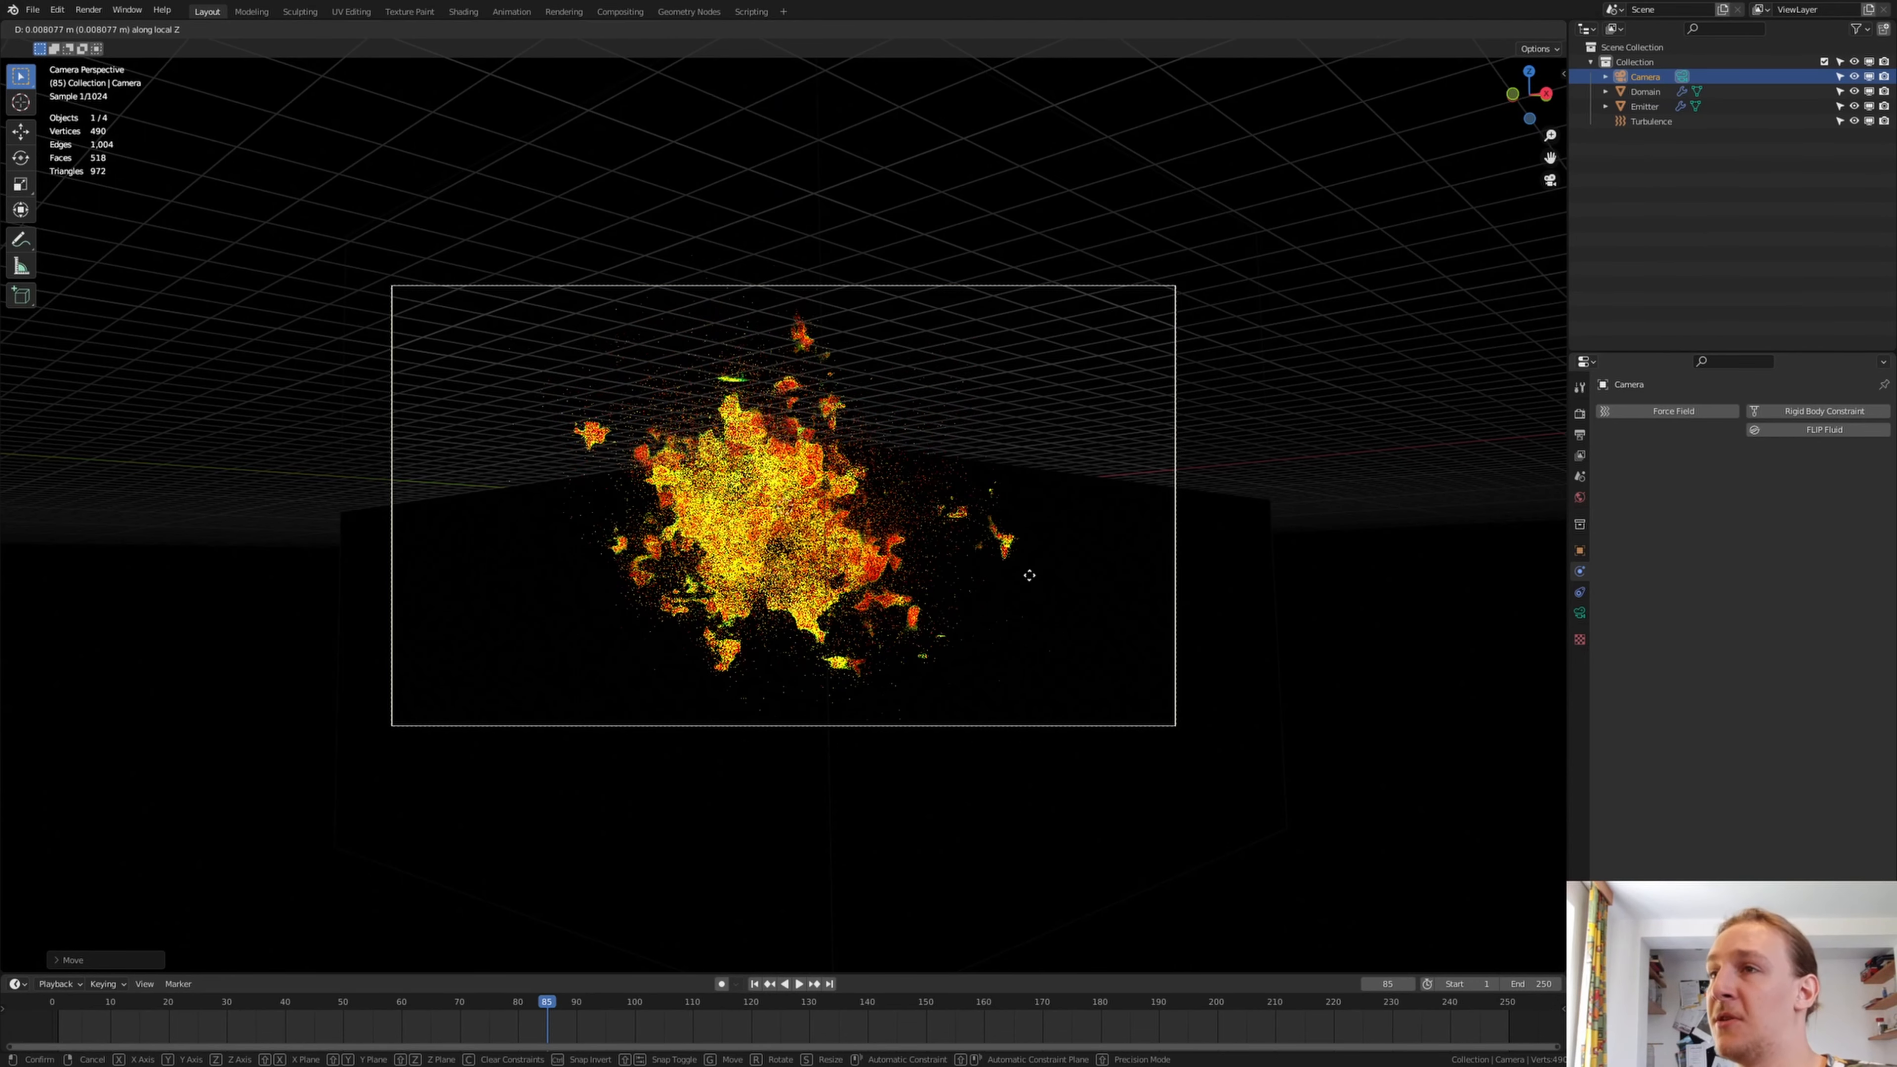
{"action": "left_click", "coordinate": [1027, 668]}
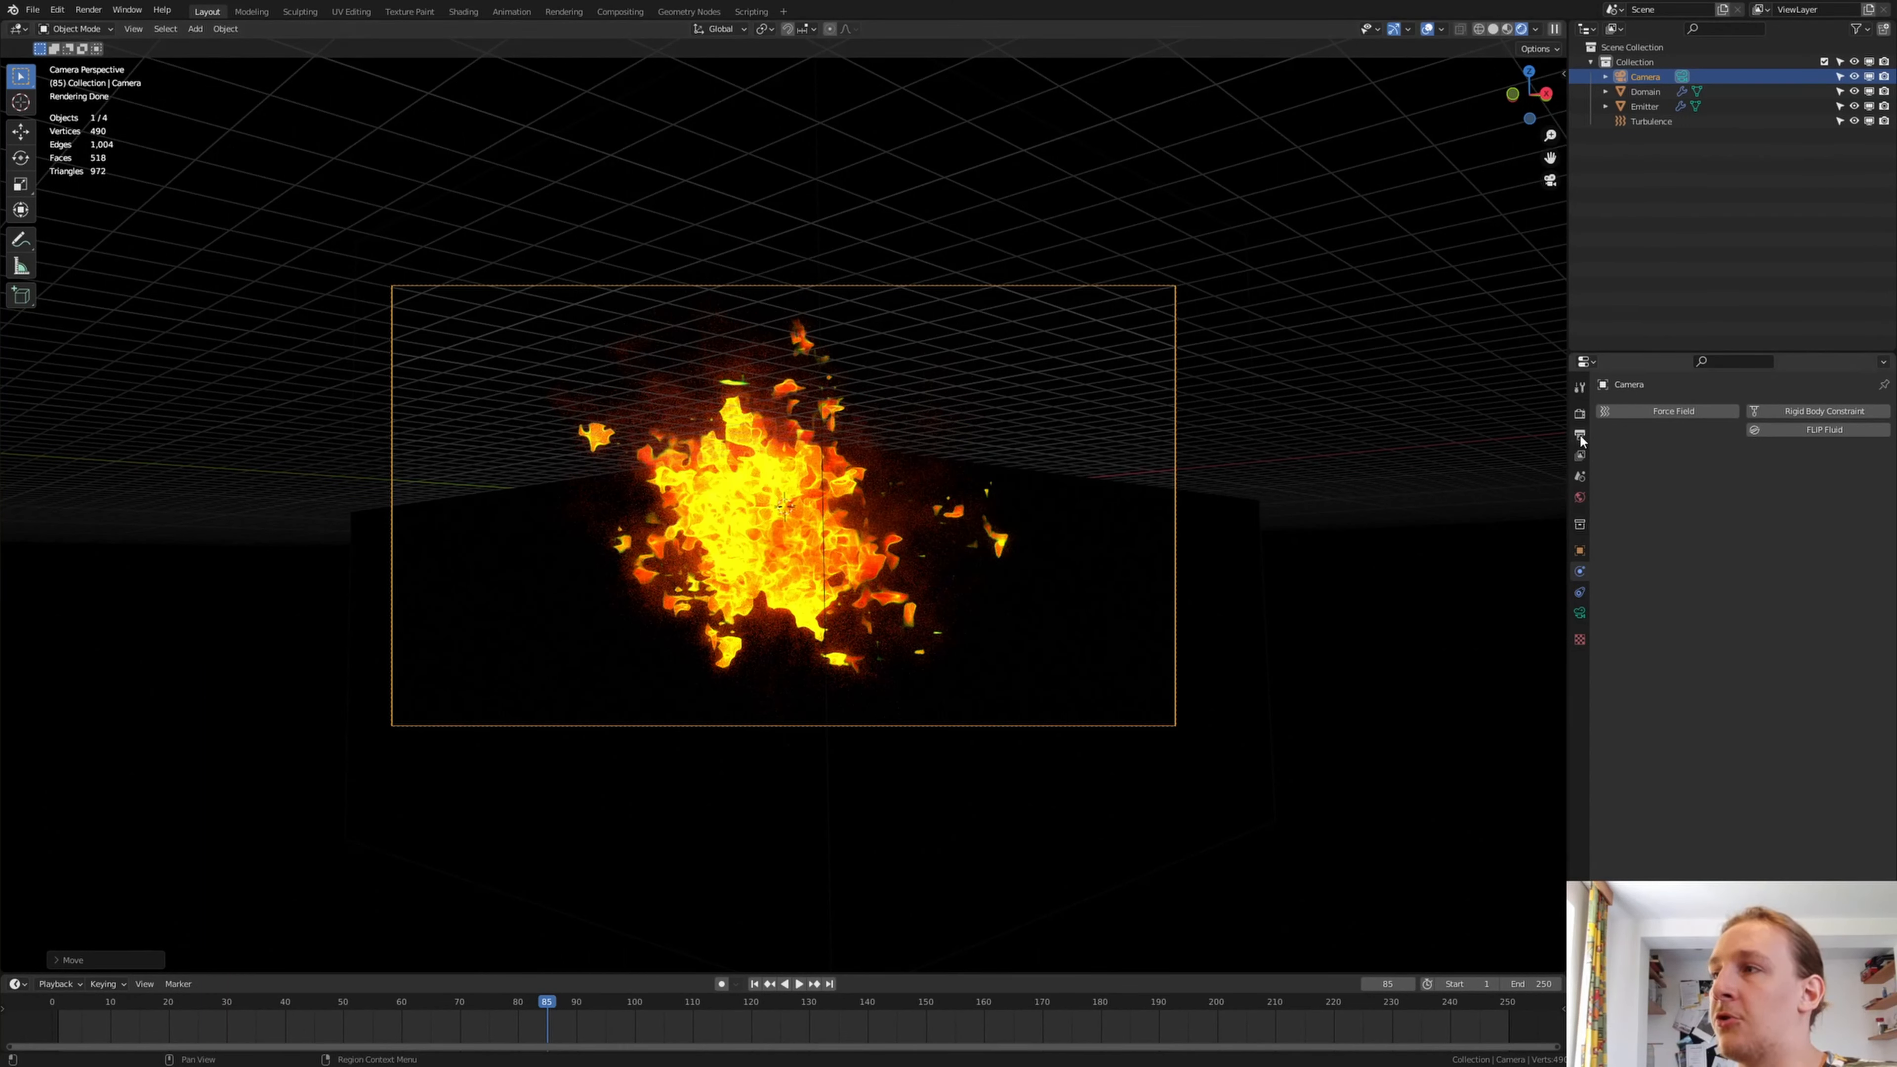
Expand the final render's denoise settings and choose OptiX as the denoiser
{"action": "left_click", "coordinate": [1579, 413]}
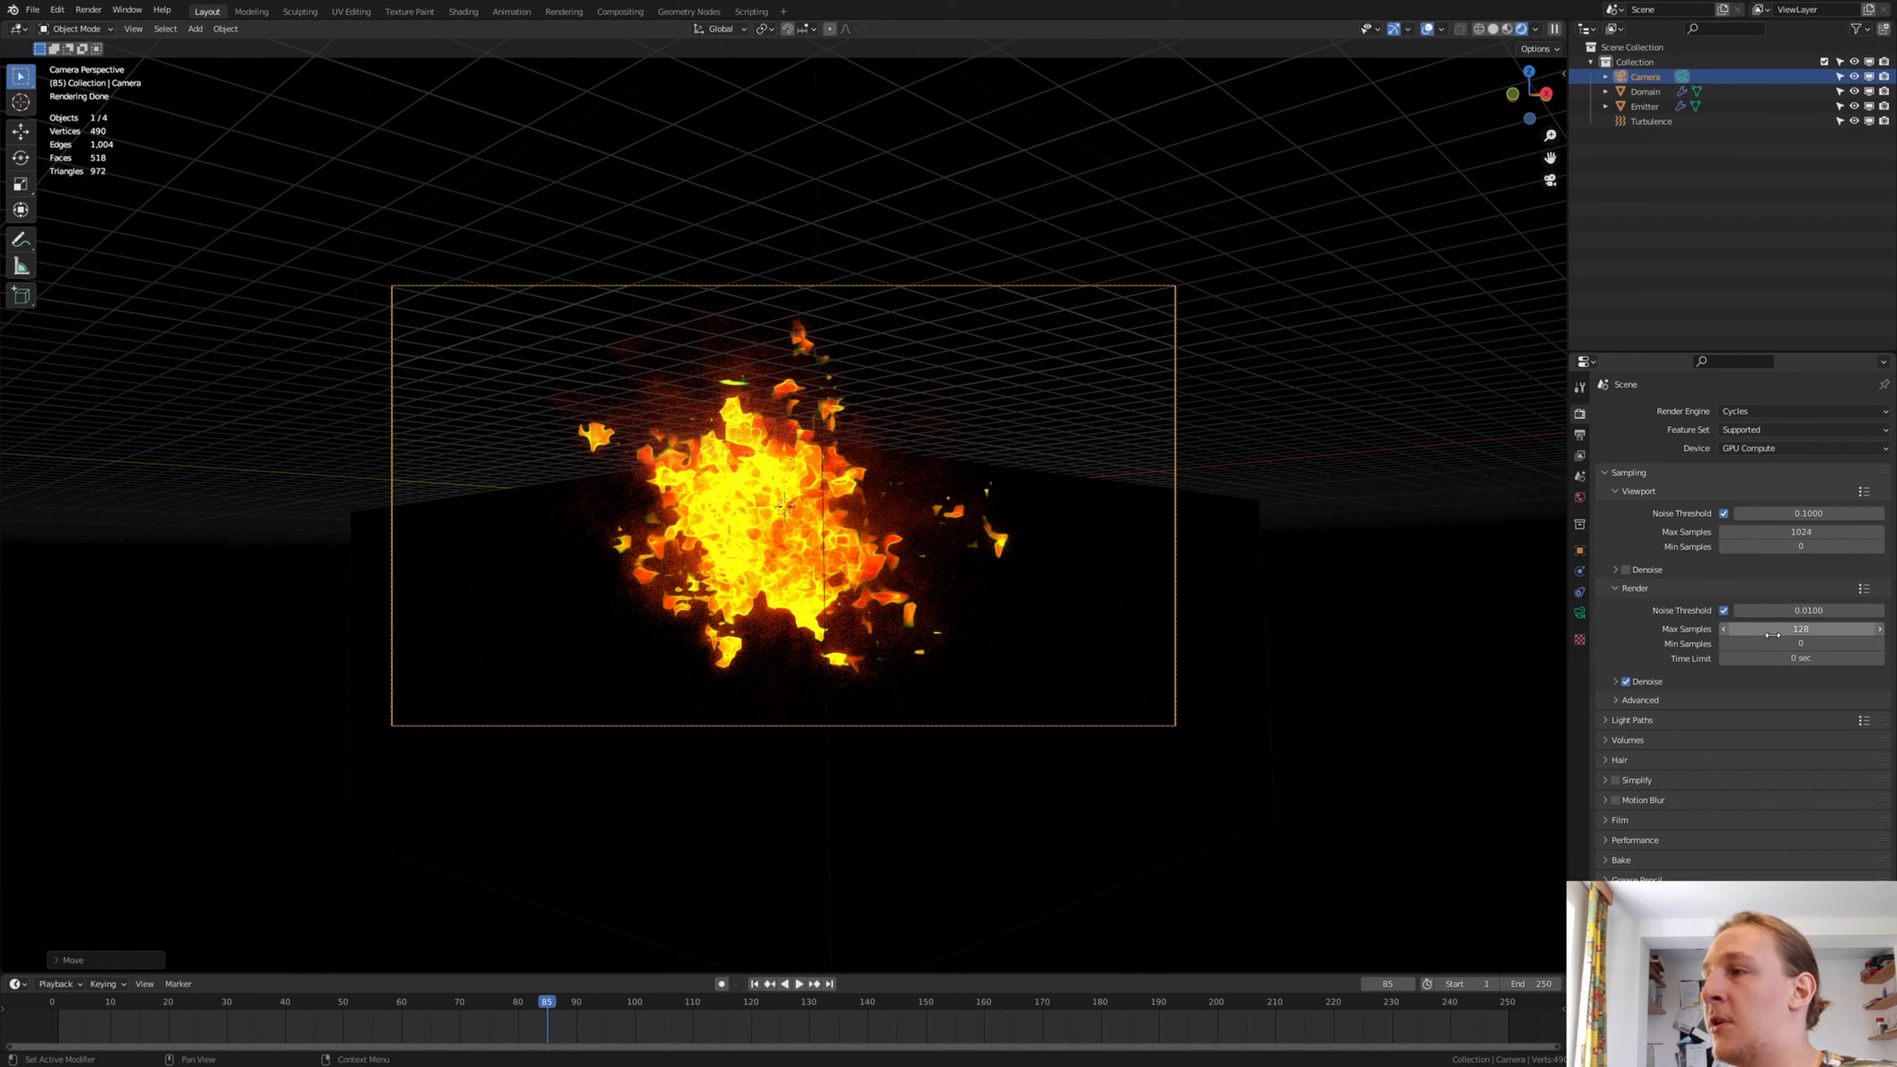
{"action": "left_click", "coordinate": [1615, 681]}
{"action": "left_click", "coordinate": [1733, 703]}
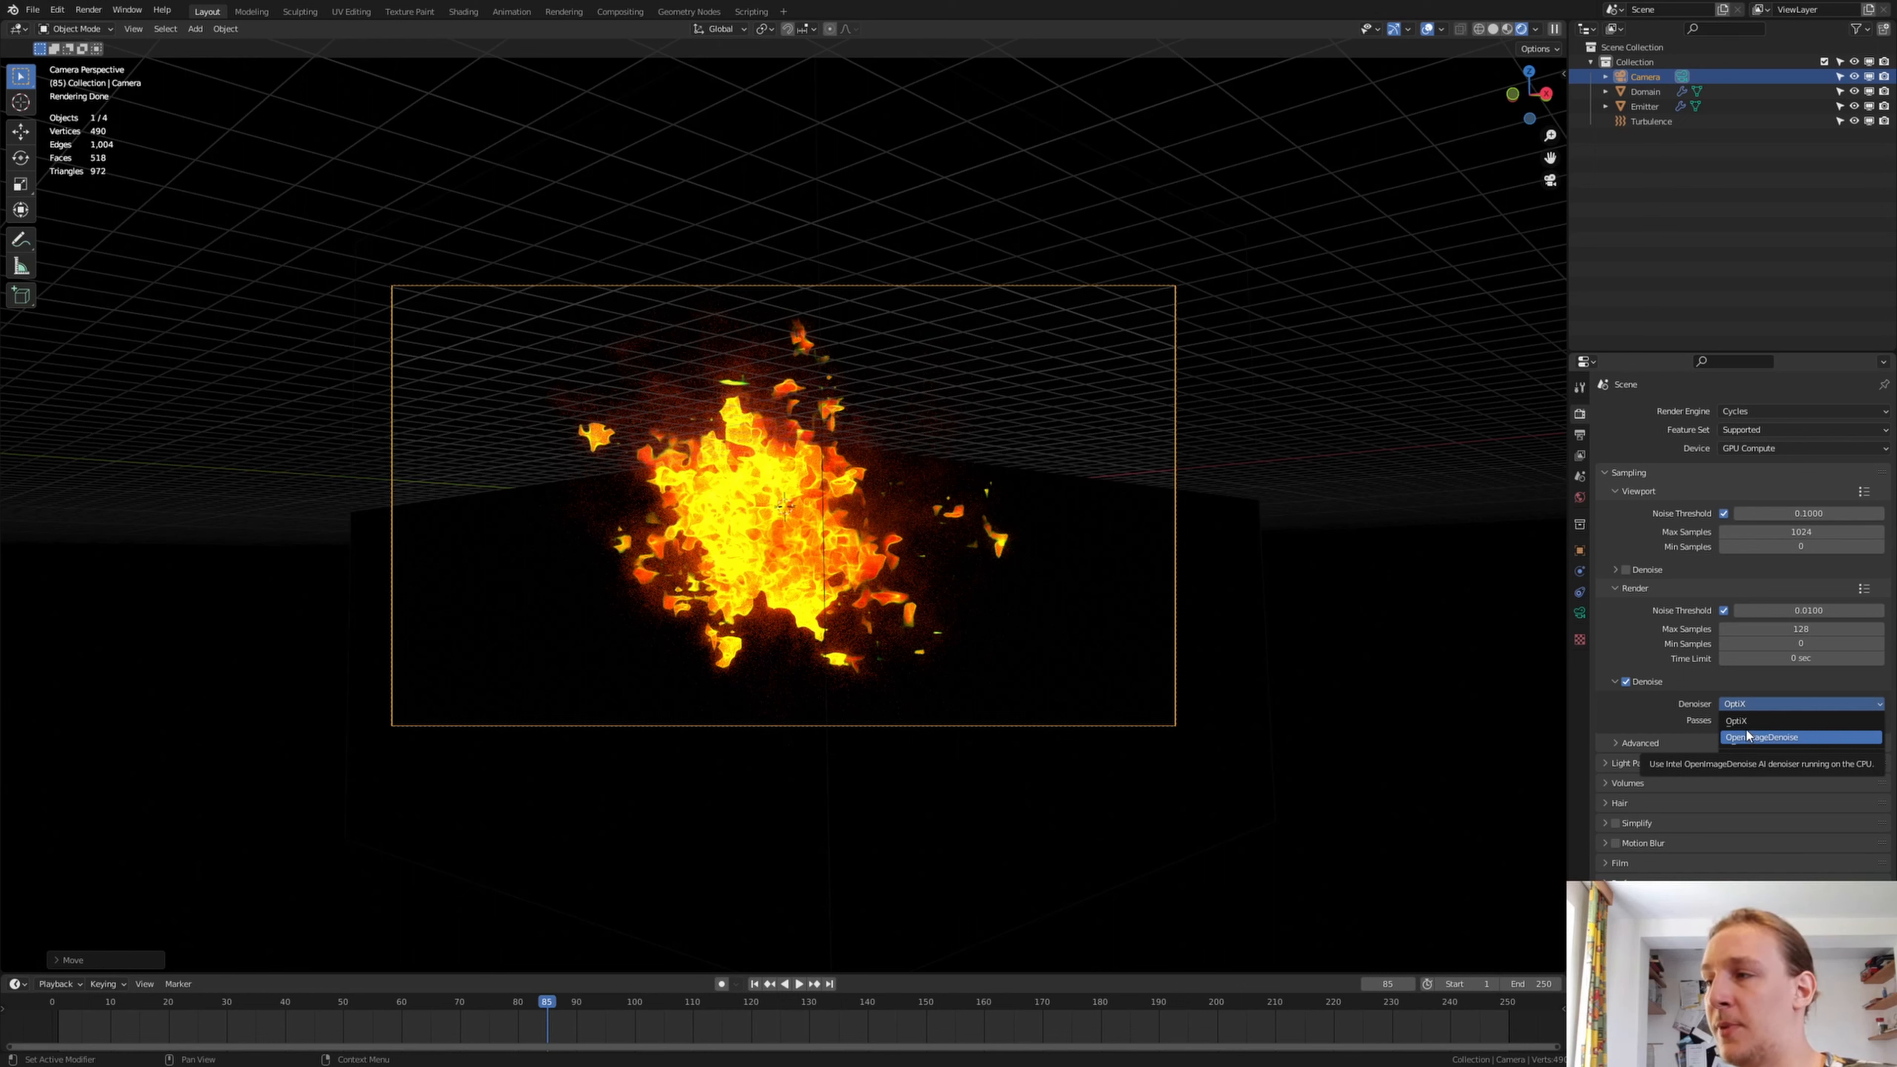
{"action": "left_click", "coordinate": [1741, 722]}
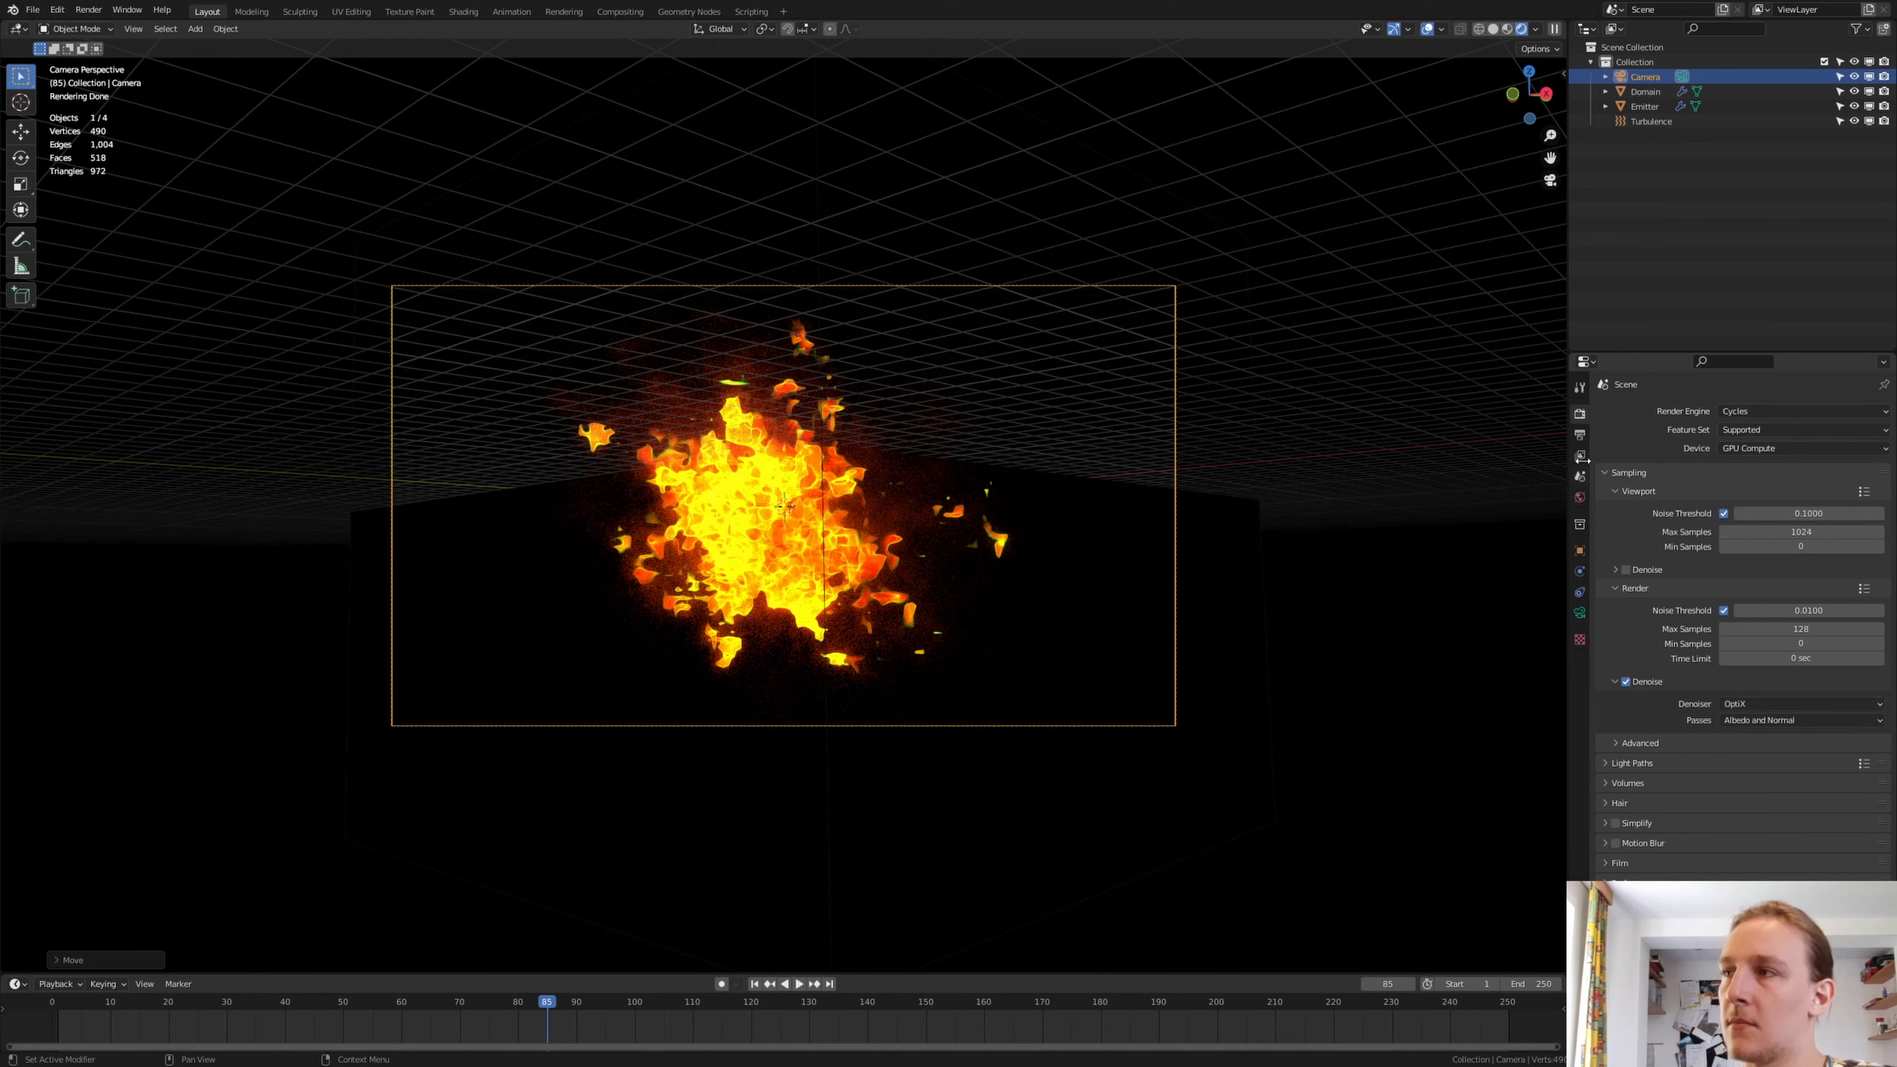
Browse for the render output location and create a folder named Renderd_Images inside Fire_Particles
{"action": "left_click", "coordinate": [1580, 436]}
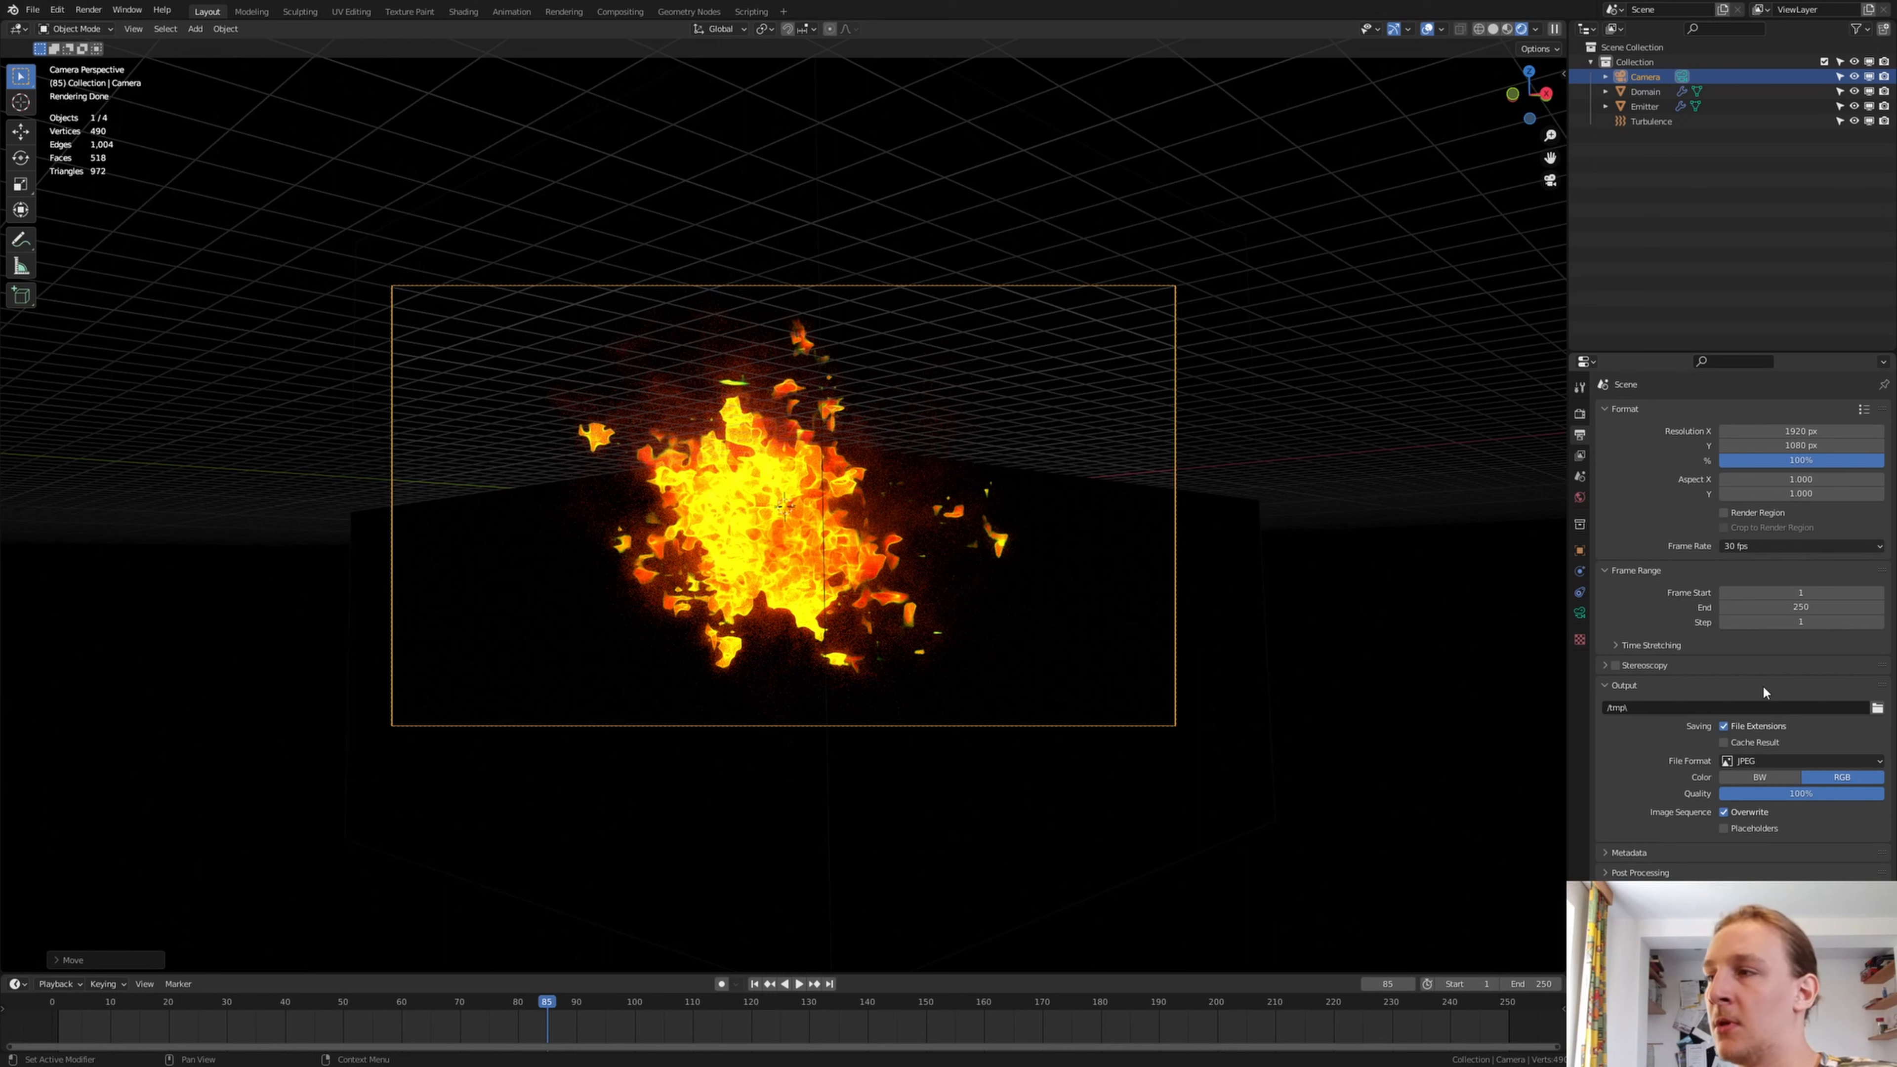
{"action": "left_click", "coordinate": [1877, 707]}
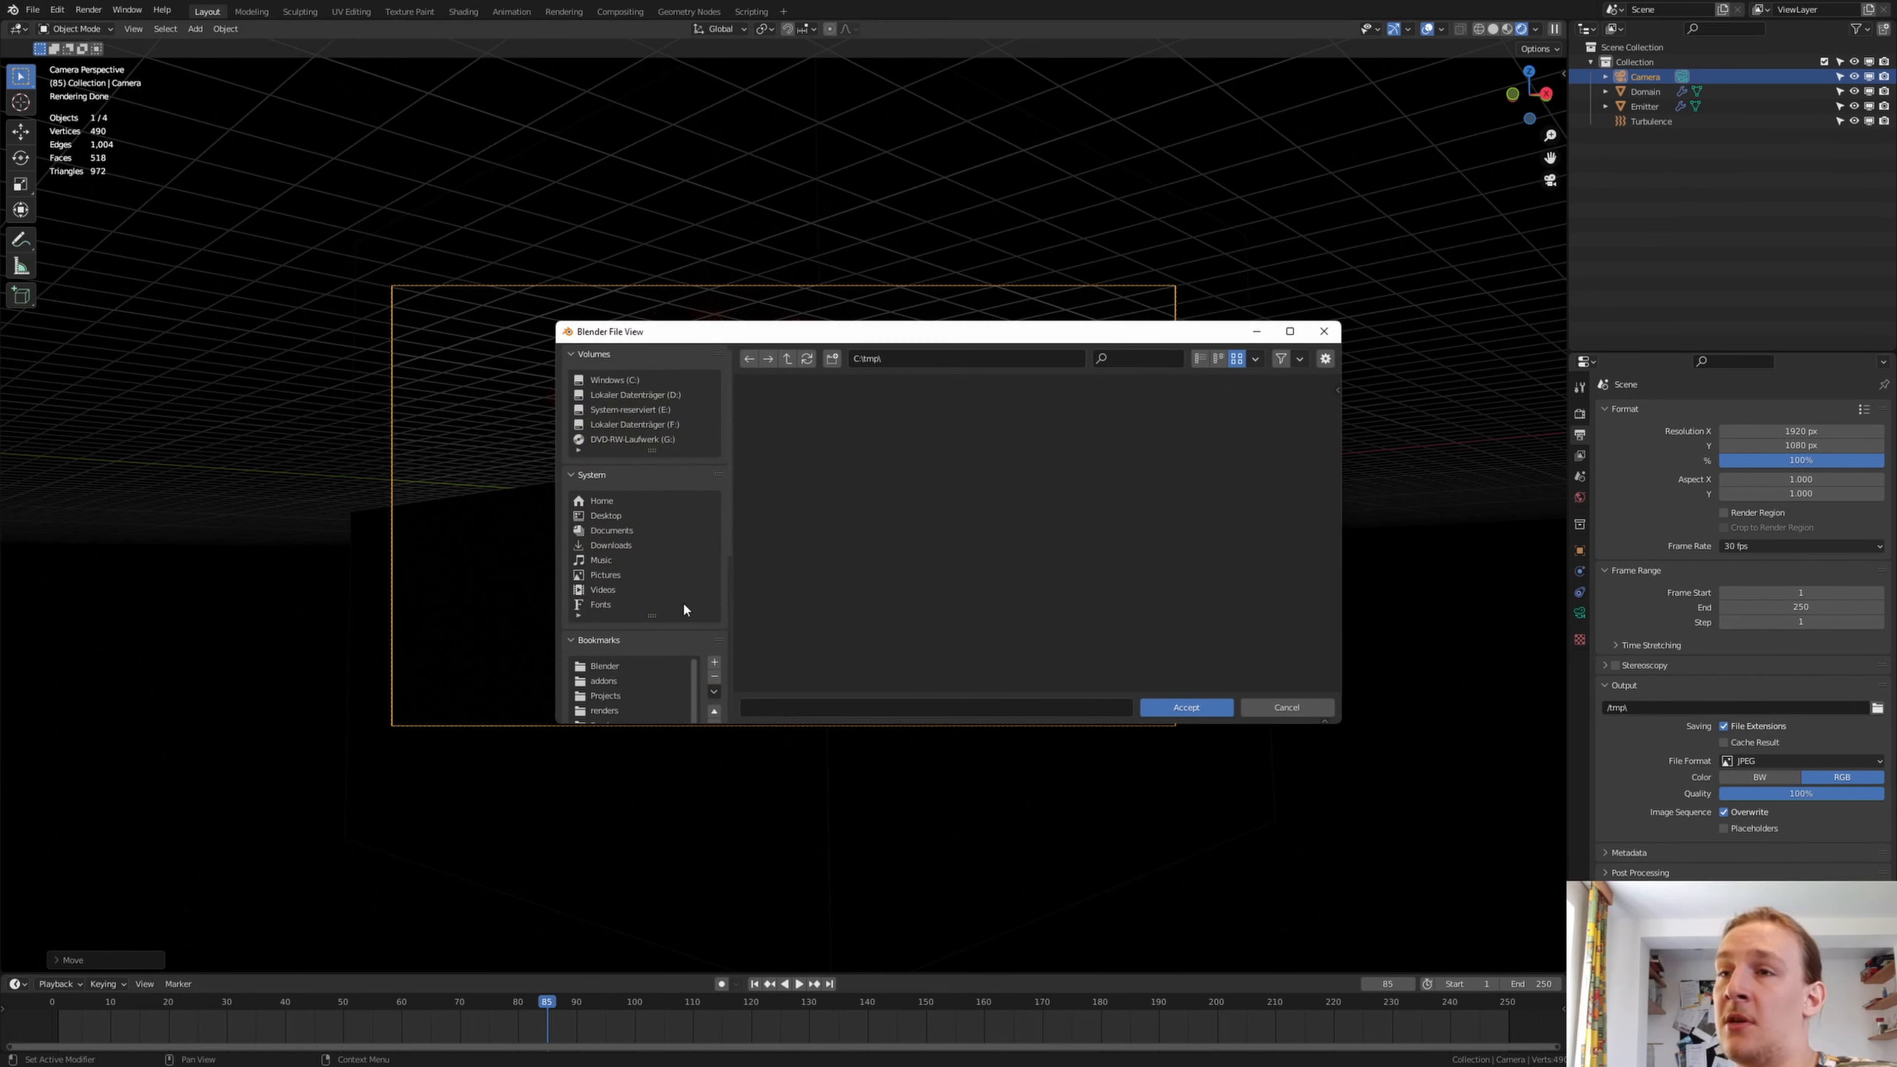
{"action": "scroll", "coordinate": [683, 604], "scroll_direction": "down", "scroll_amount": 10}
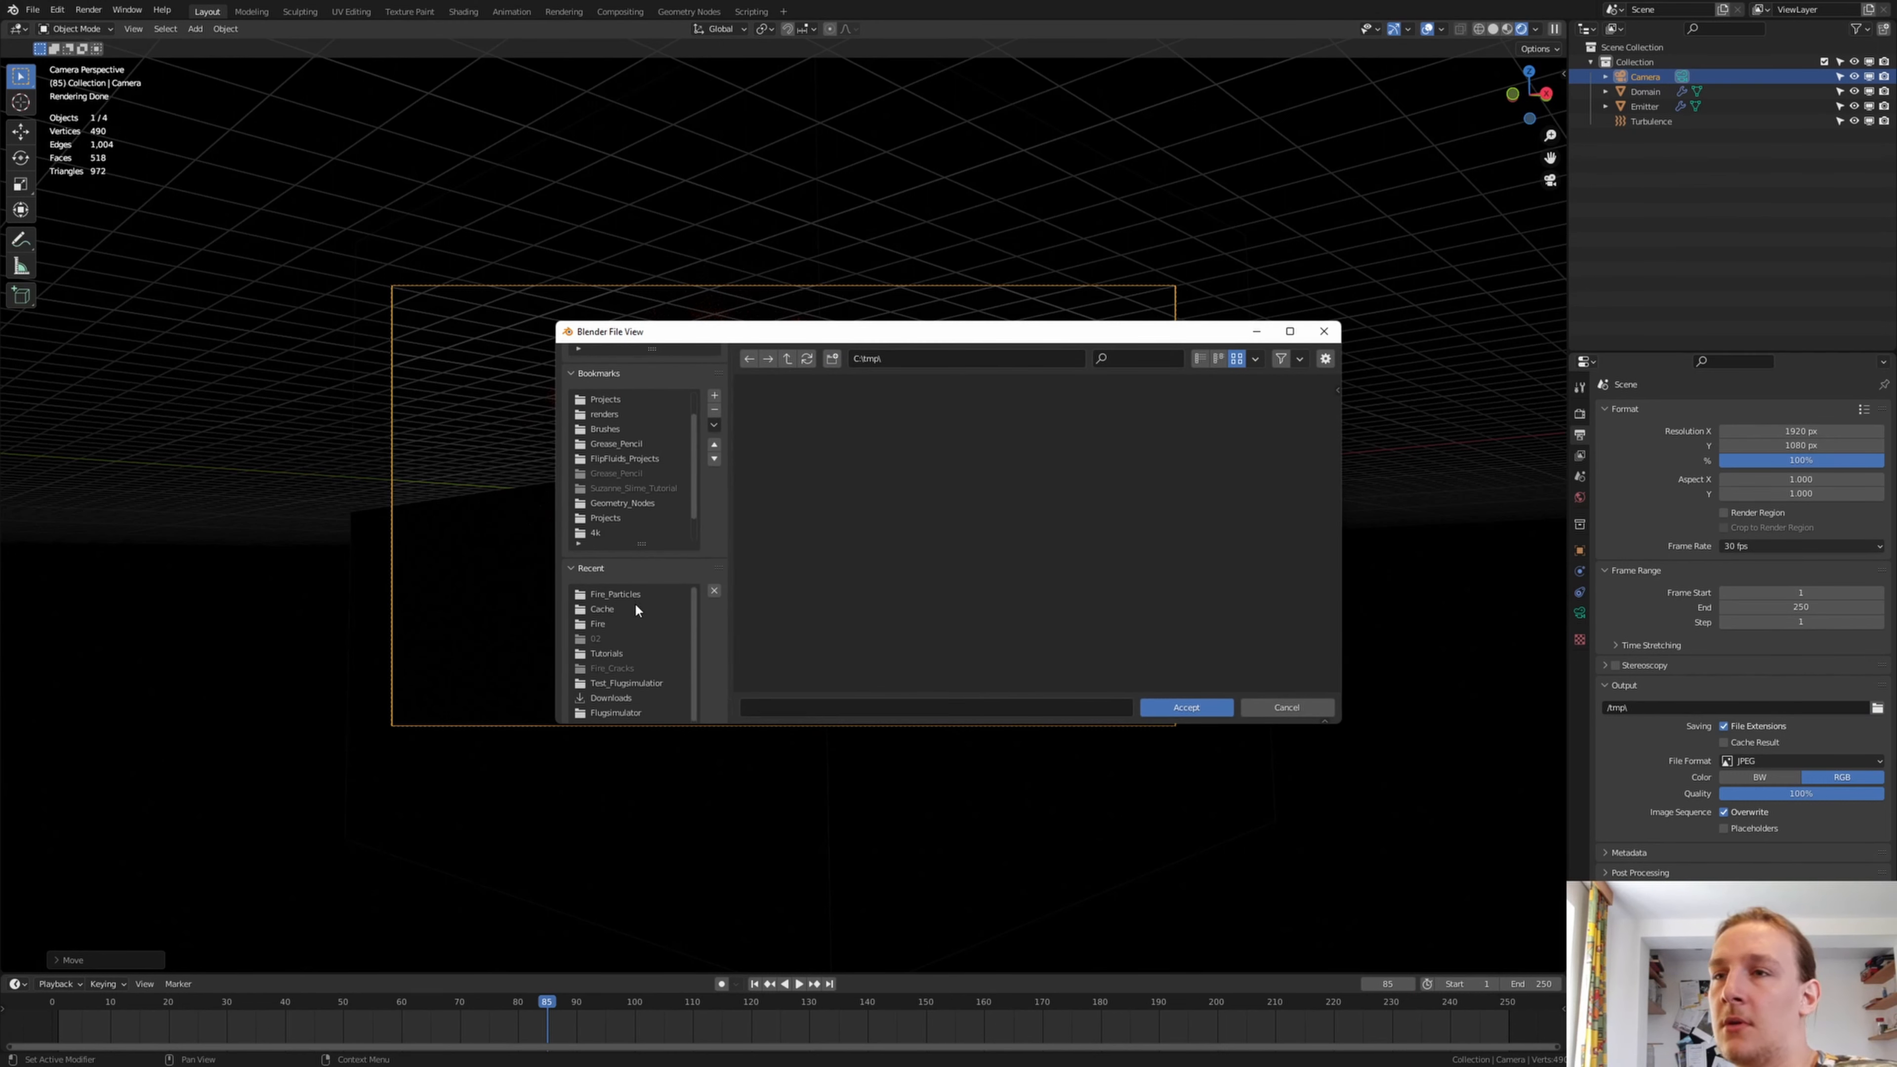
{"action": "left_click", "coordinate": [639, 598]}
{"action": "left_click", "coordinate": [832, 360]}
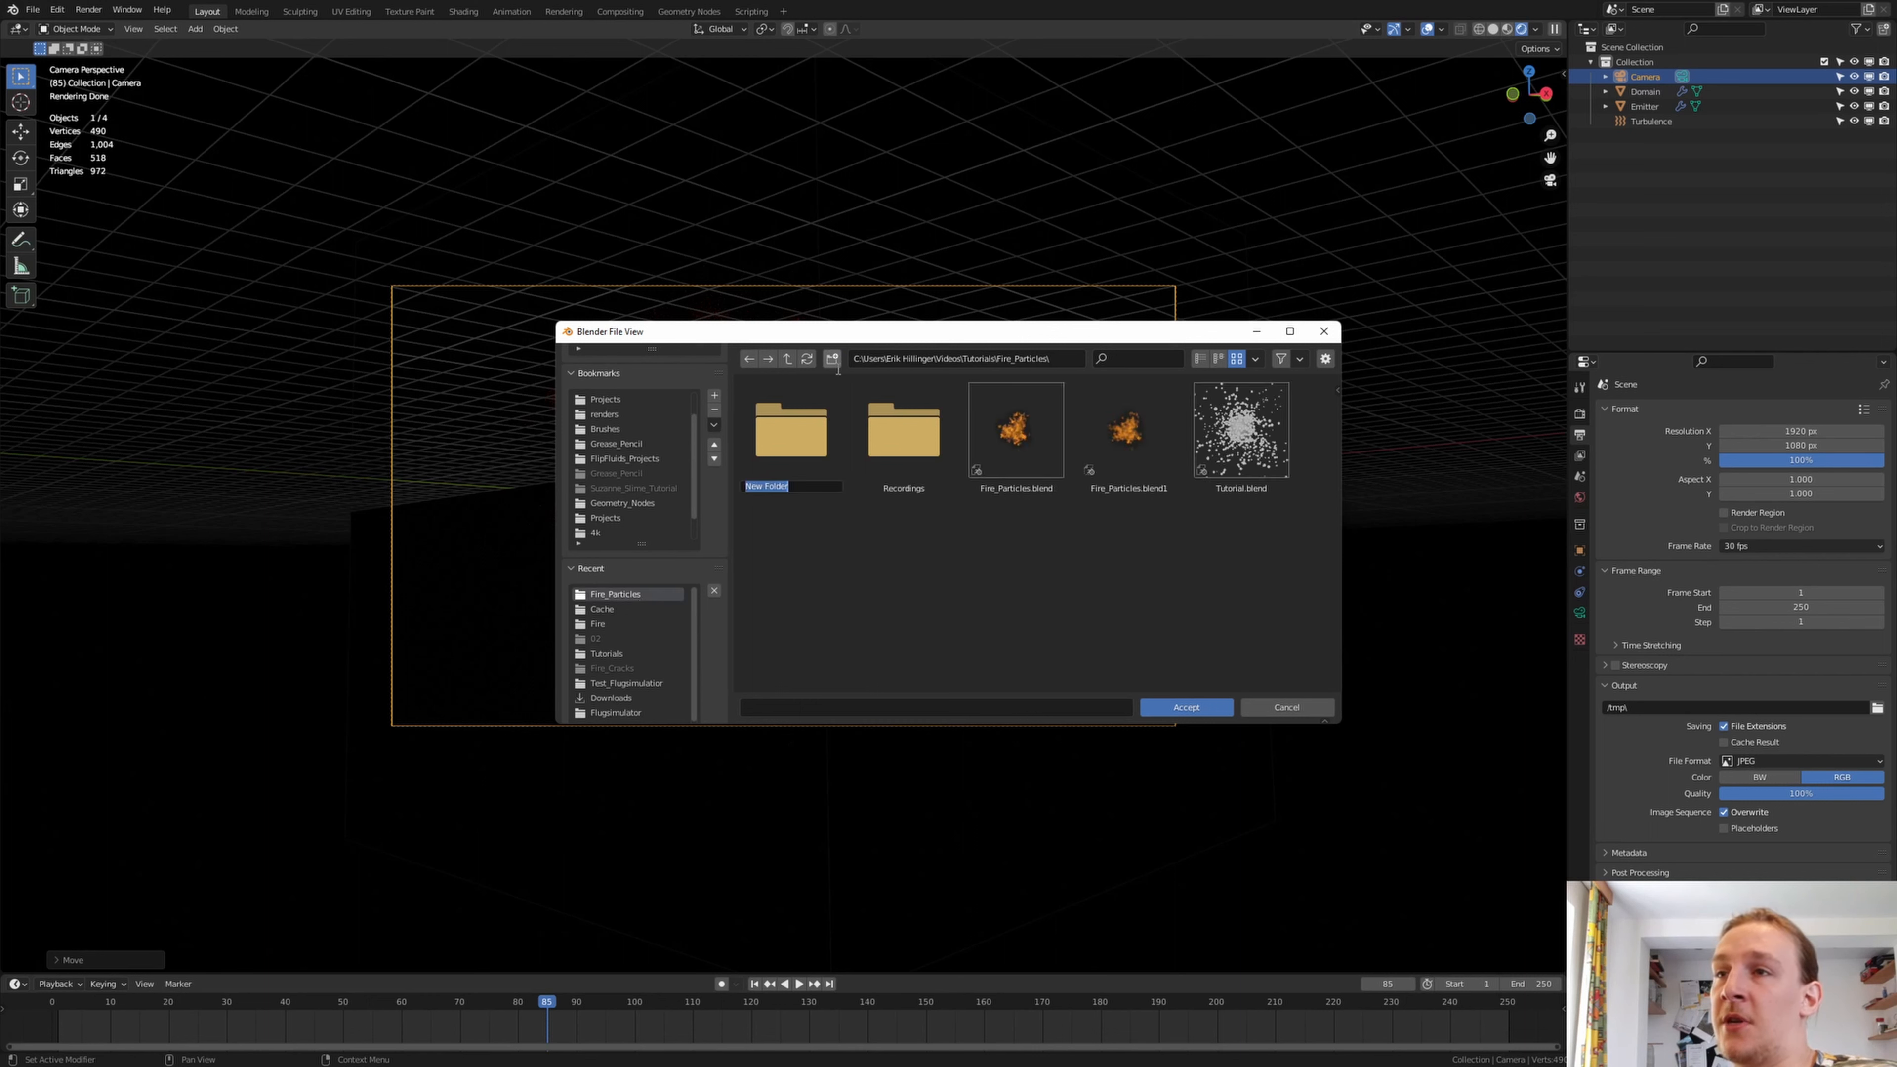
{"action": "type", "text": "Renderd_Images"}
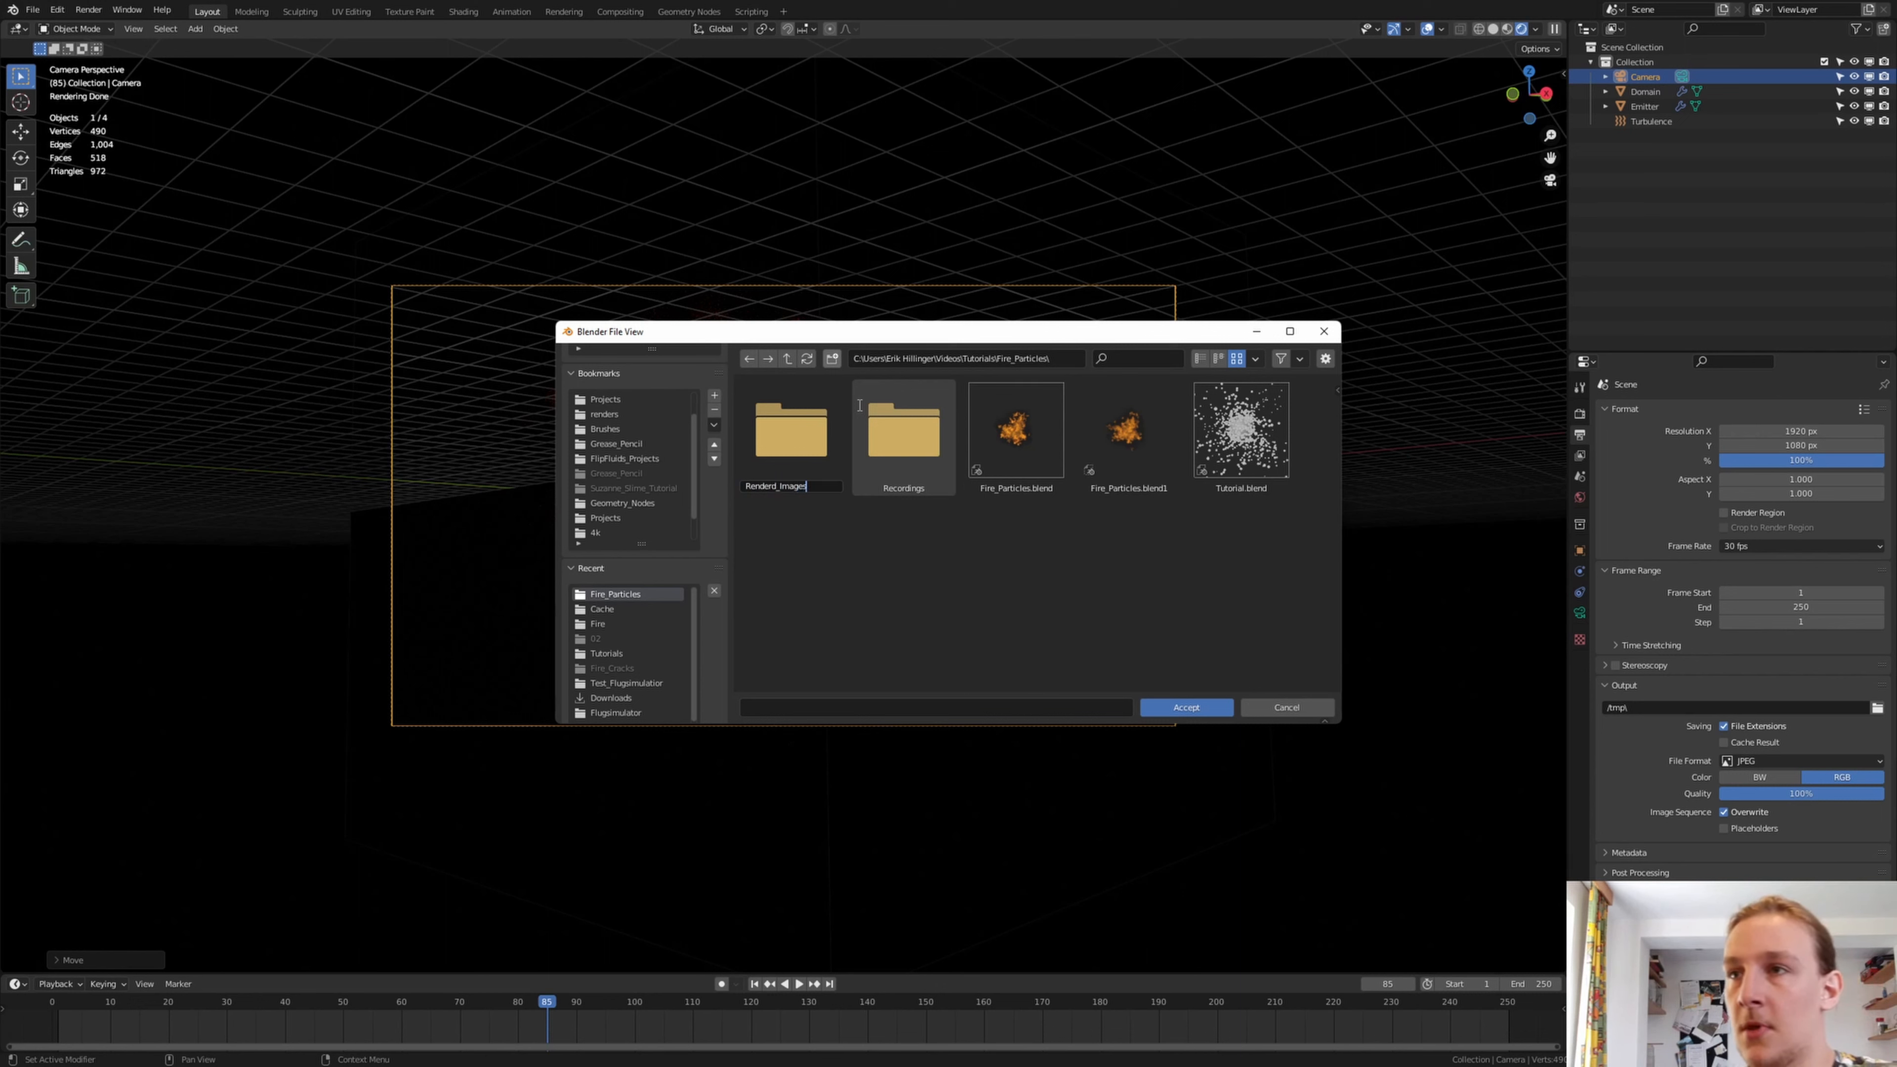
{"action": "key", "text": "Return"}
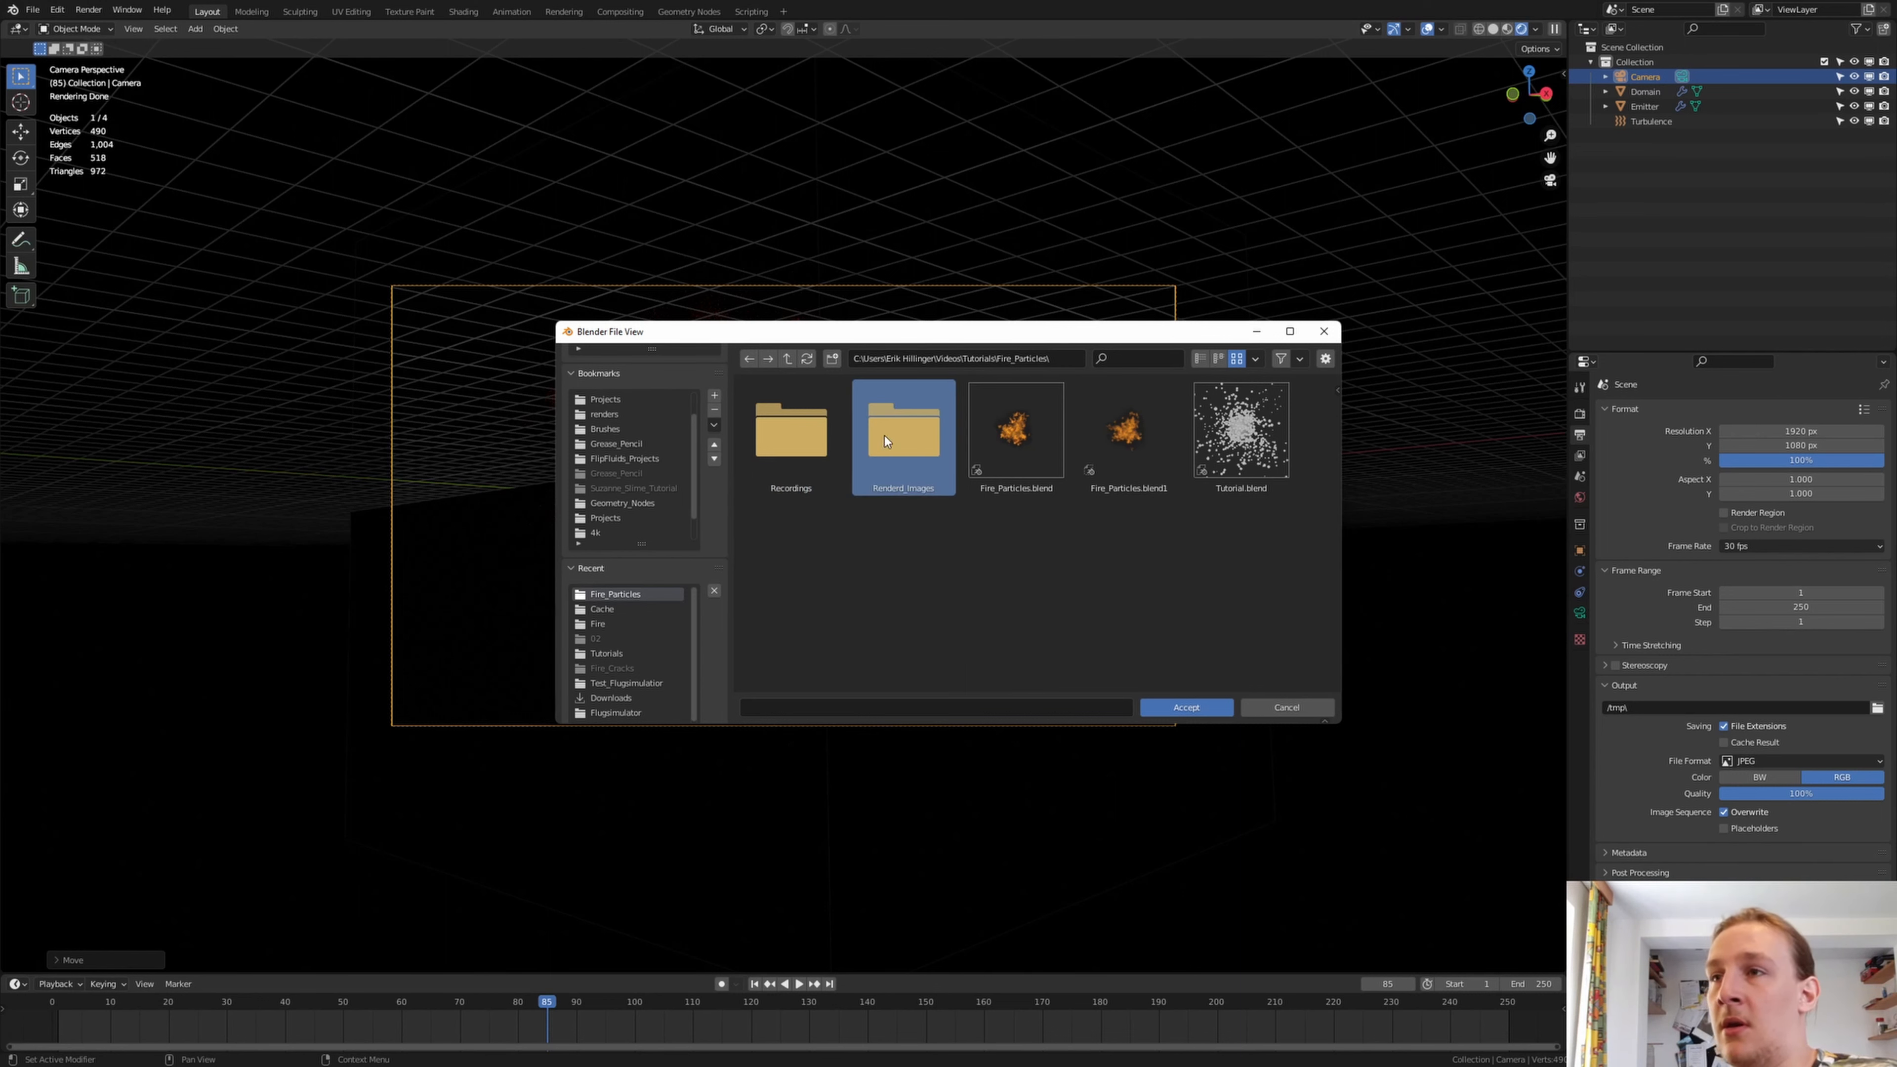
Set the render output to the new Renderd_Images folder with the file name prefix Renderd_Images_
{"action": "double_click", "coordinate": [896, 432]}
{"action": "left_click", "coordinate": [933, 706]}
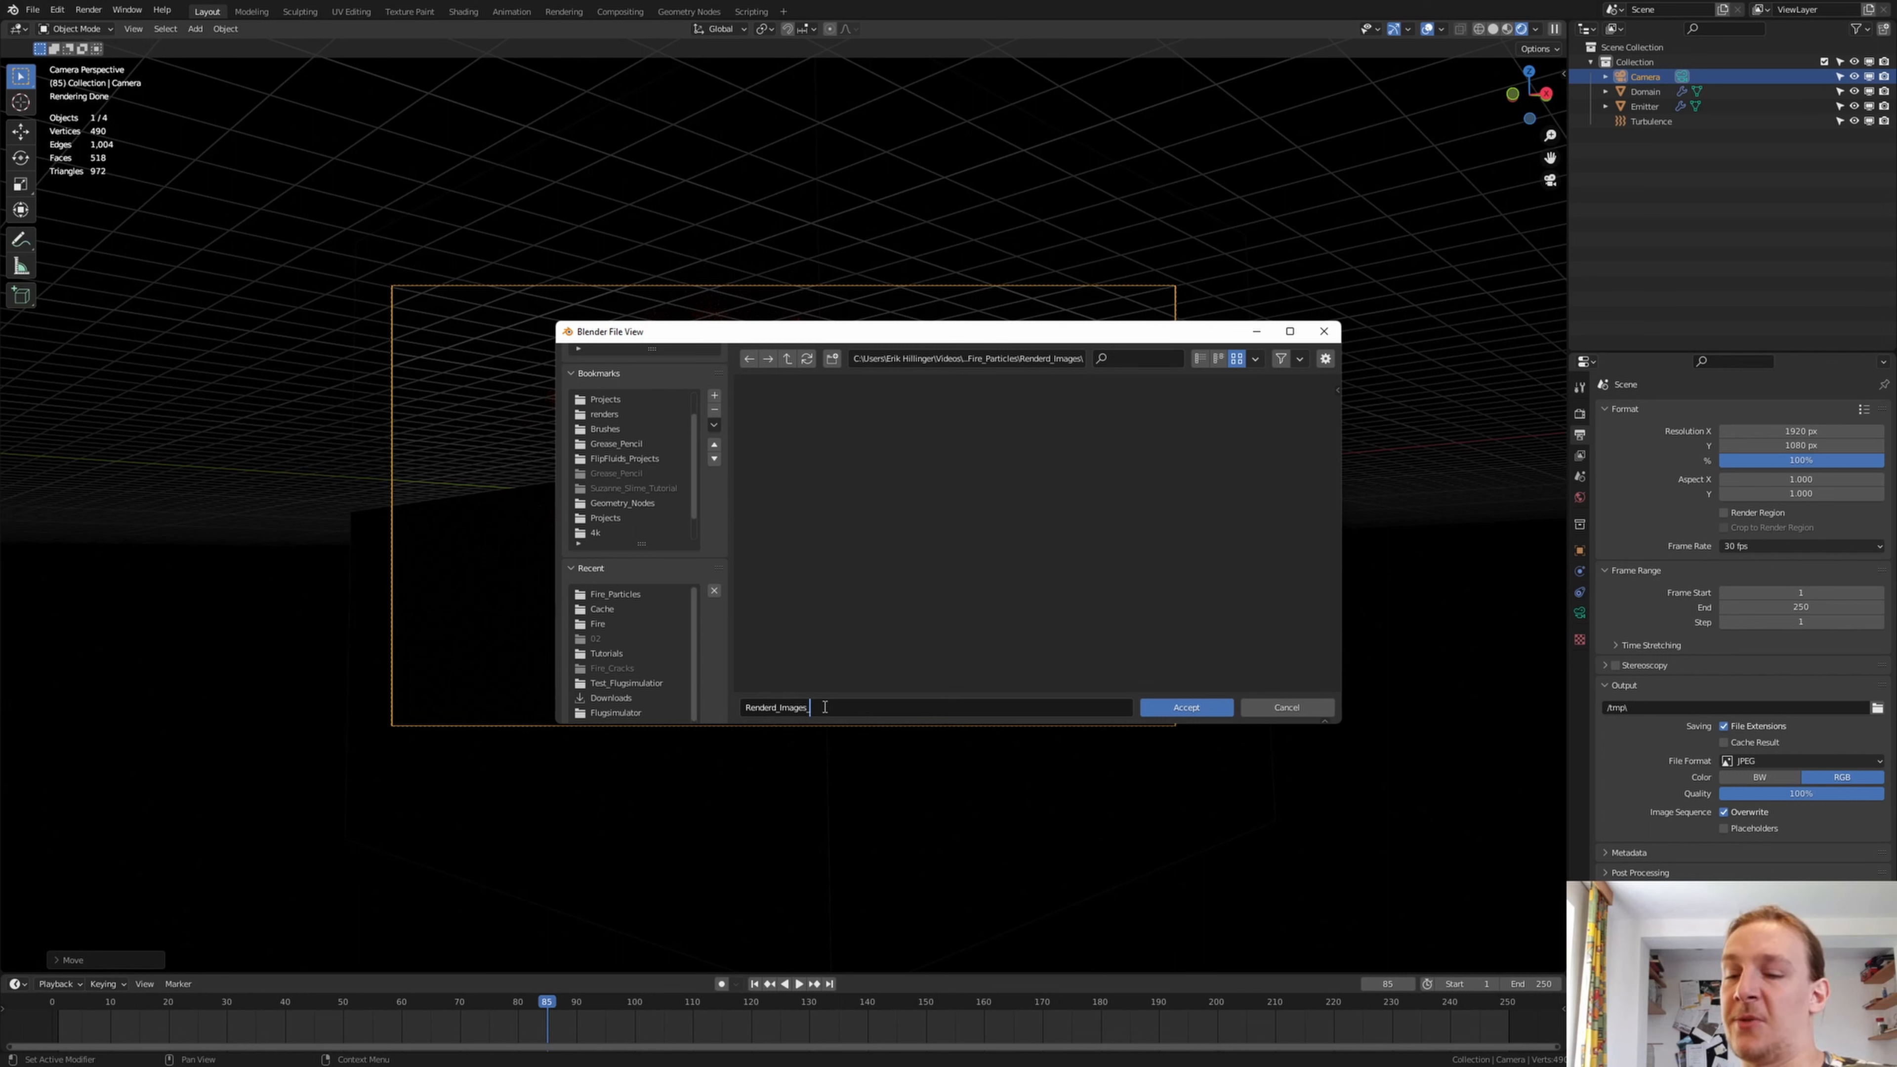
{"action": "left_click", "coordinate": [1204, 707]}
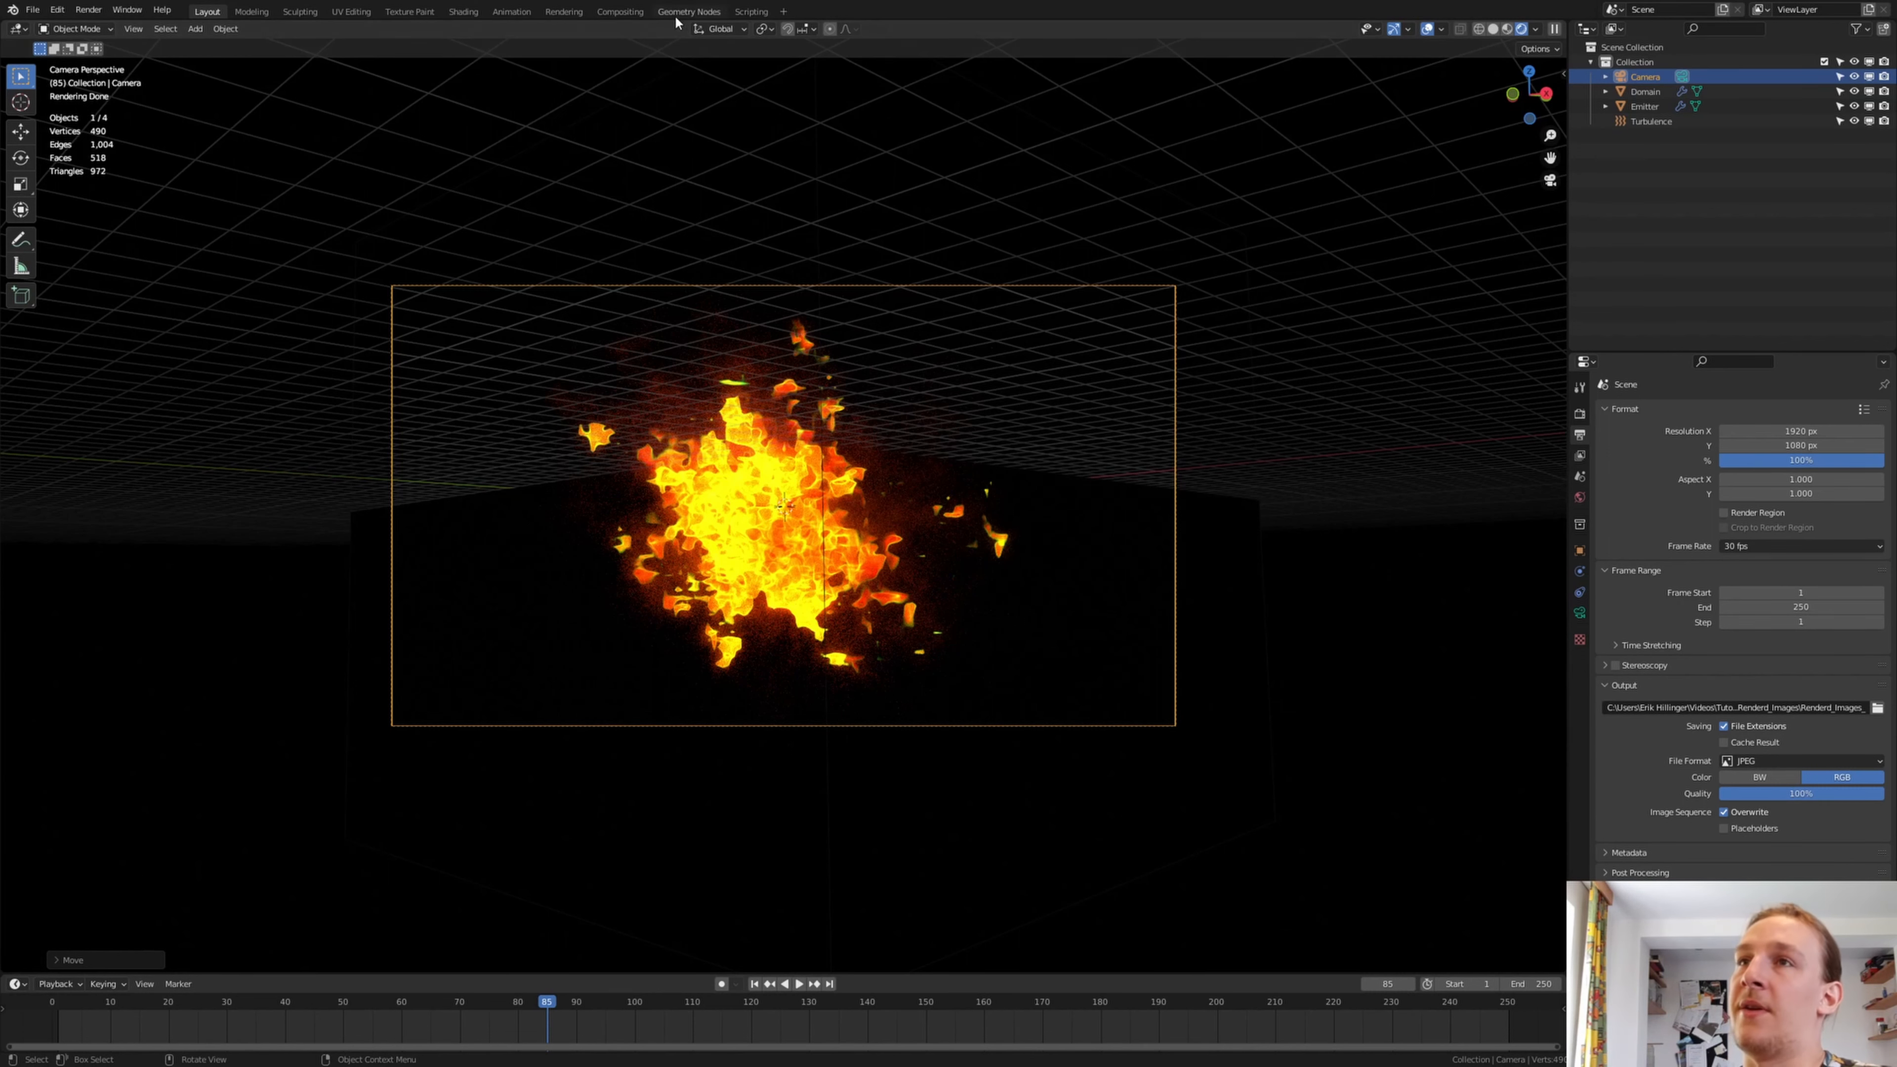
Review the compositor's Denoise node setup, then render the full animation and close the render window
{"action": "left_click", "coordinate": [621, 12]}
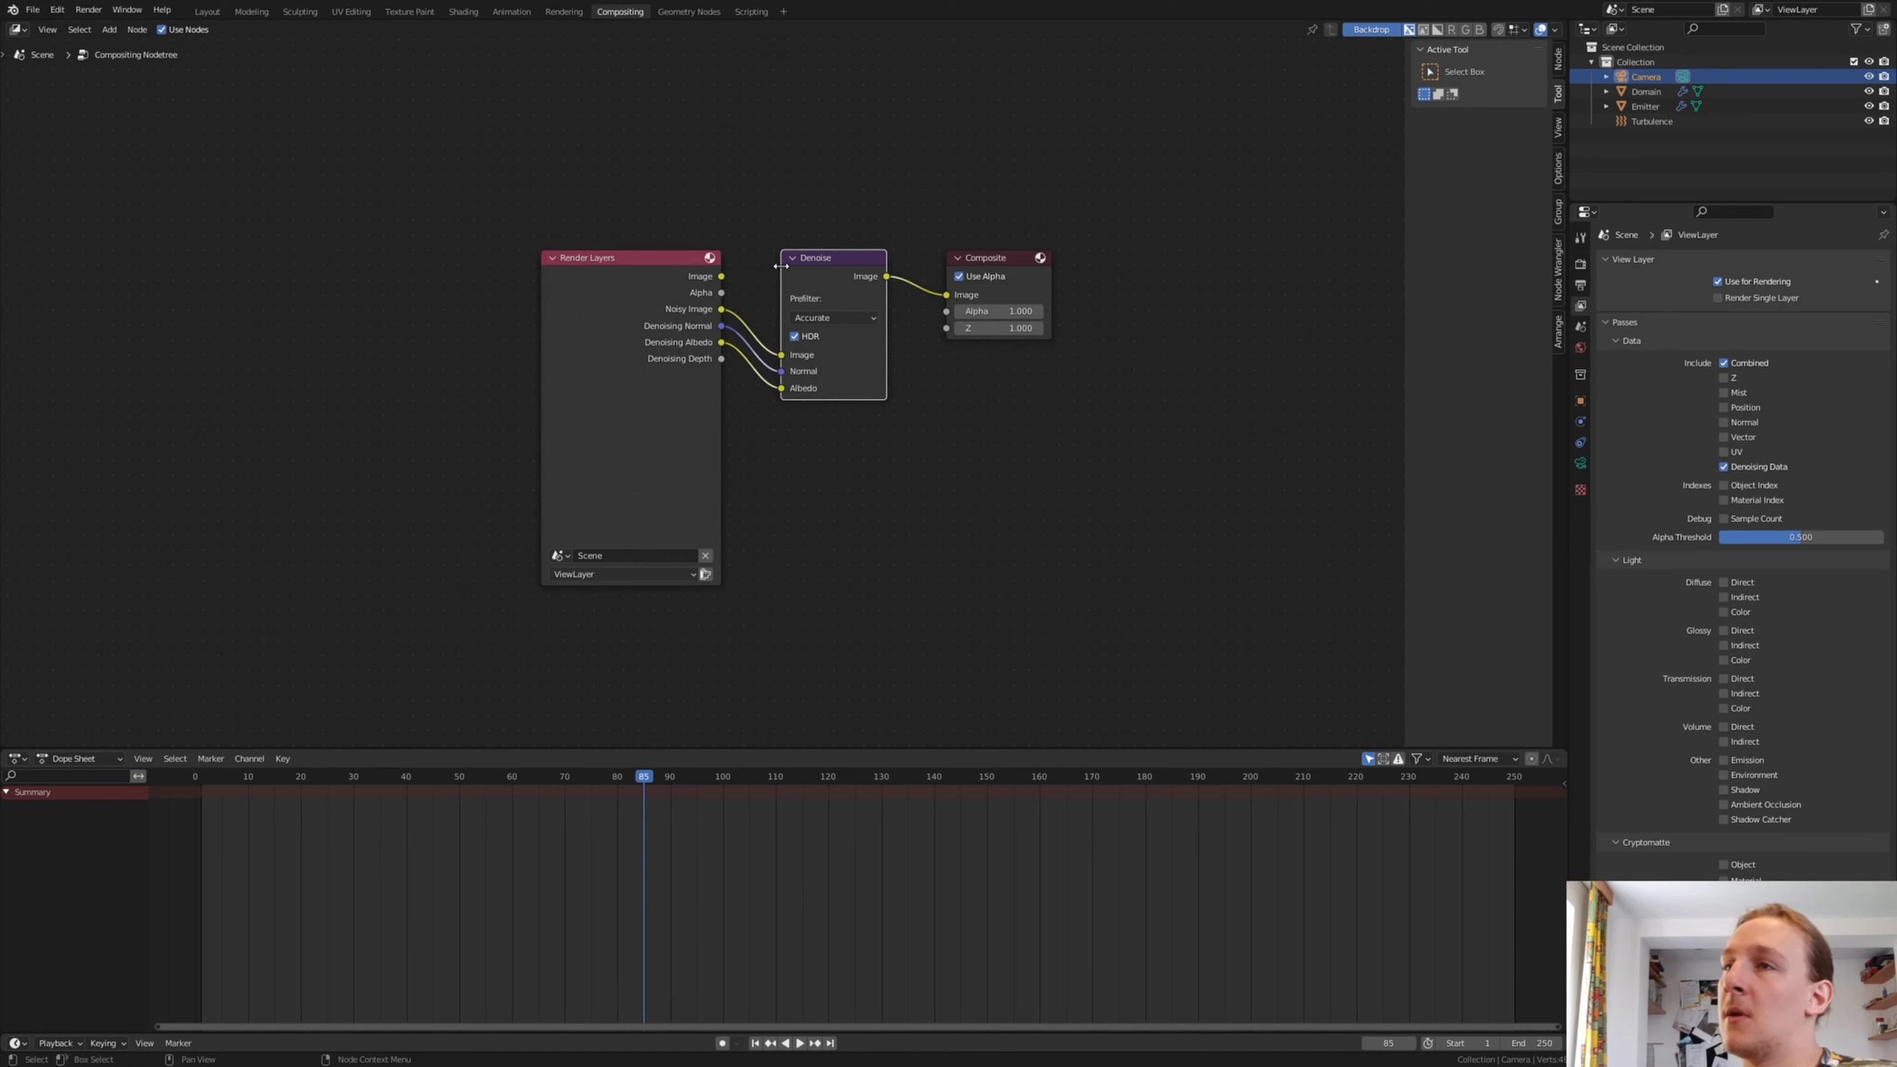
{"action": "scroll", "coordinate": [781, 265], "scroll_direction": "up", "scroll_amount": 2}
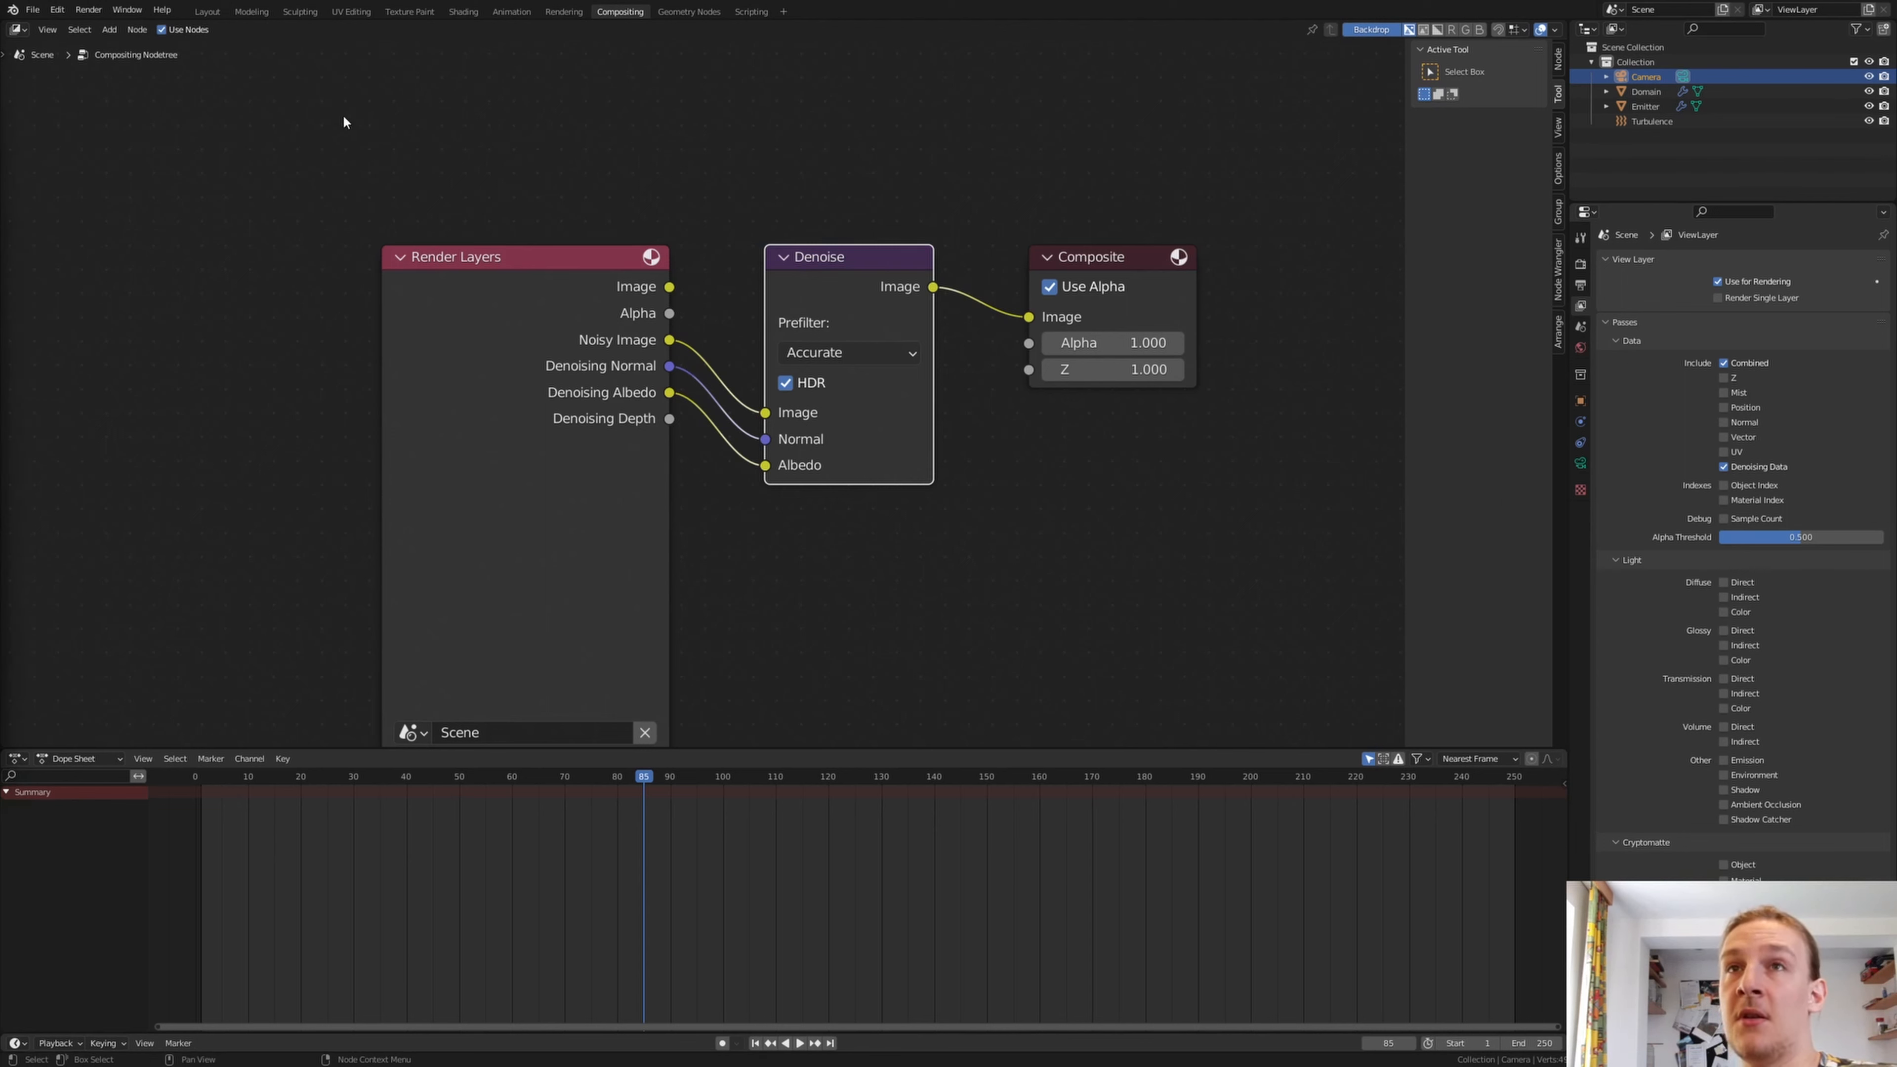
{"action": "left_click", "coordinate": [88, 9]}
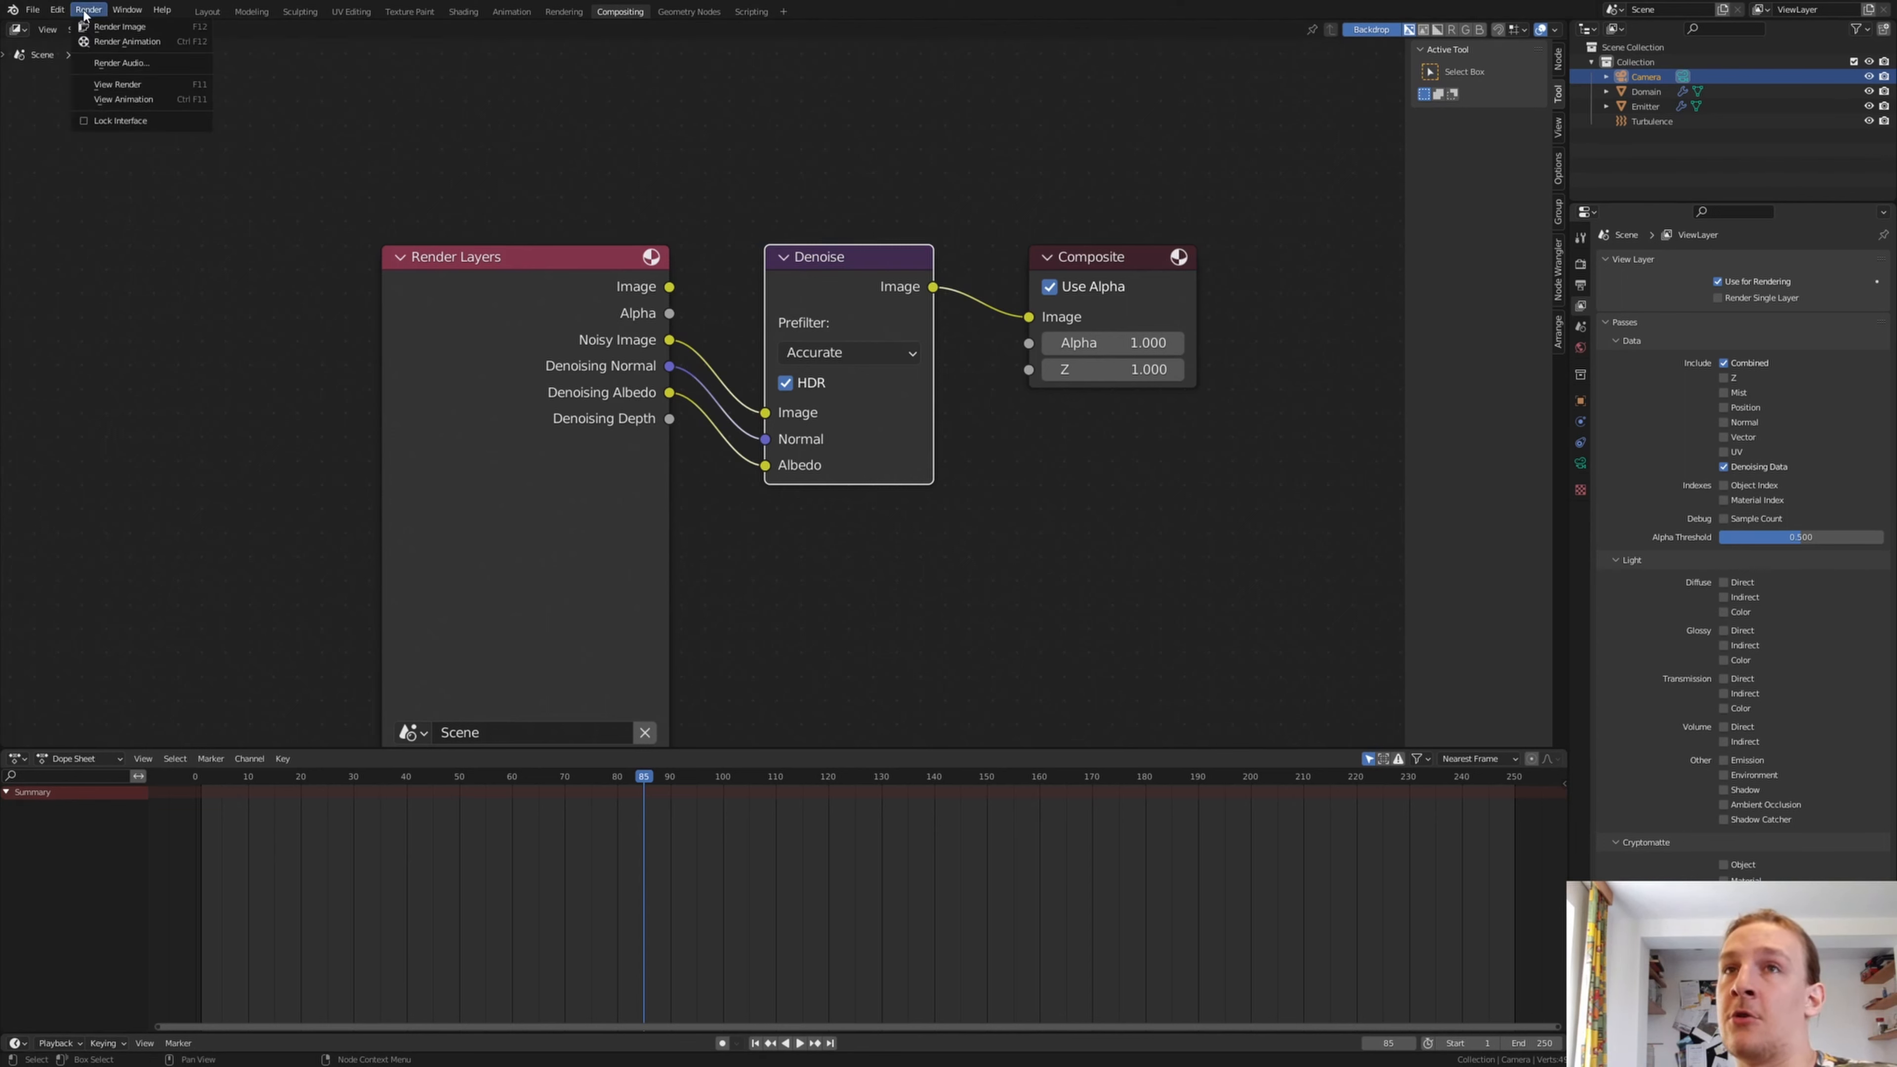
{"action": "left_click", "coordinate": [115, 47]}
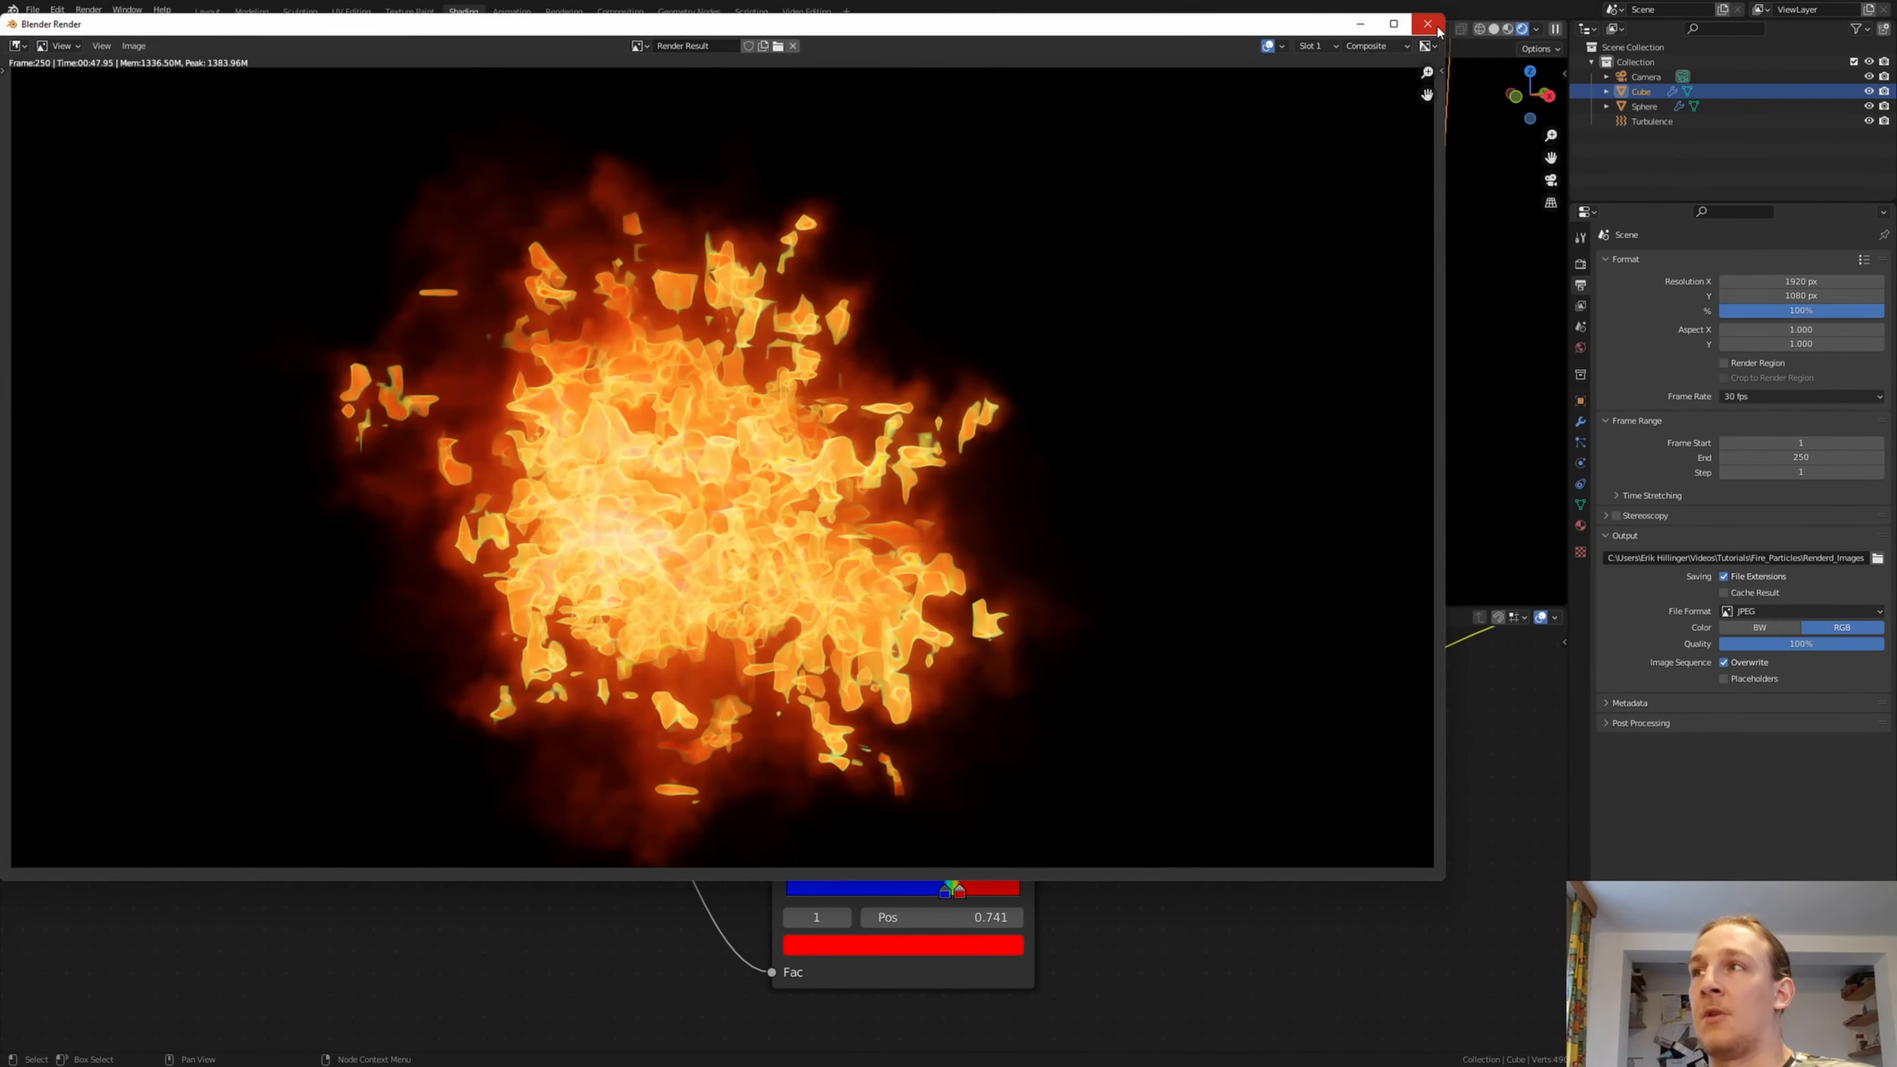
{"action": "left_click", "coordinate": [1427, 25]}
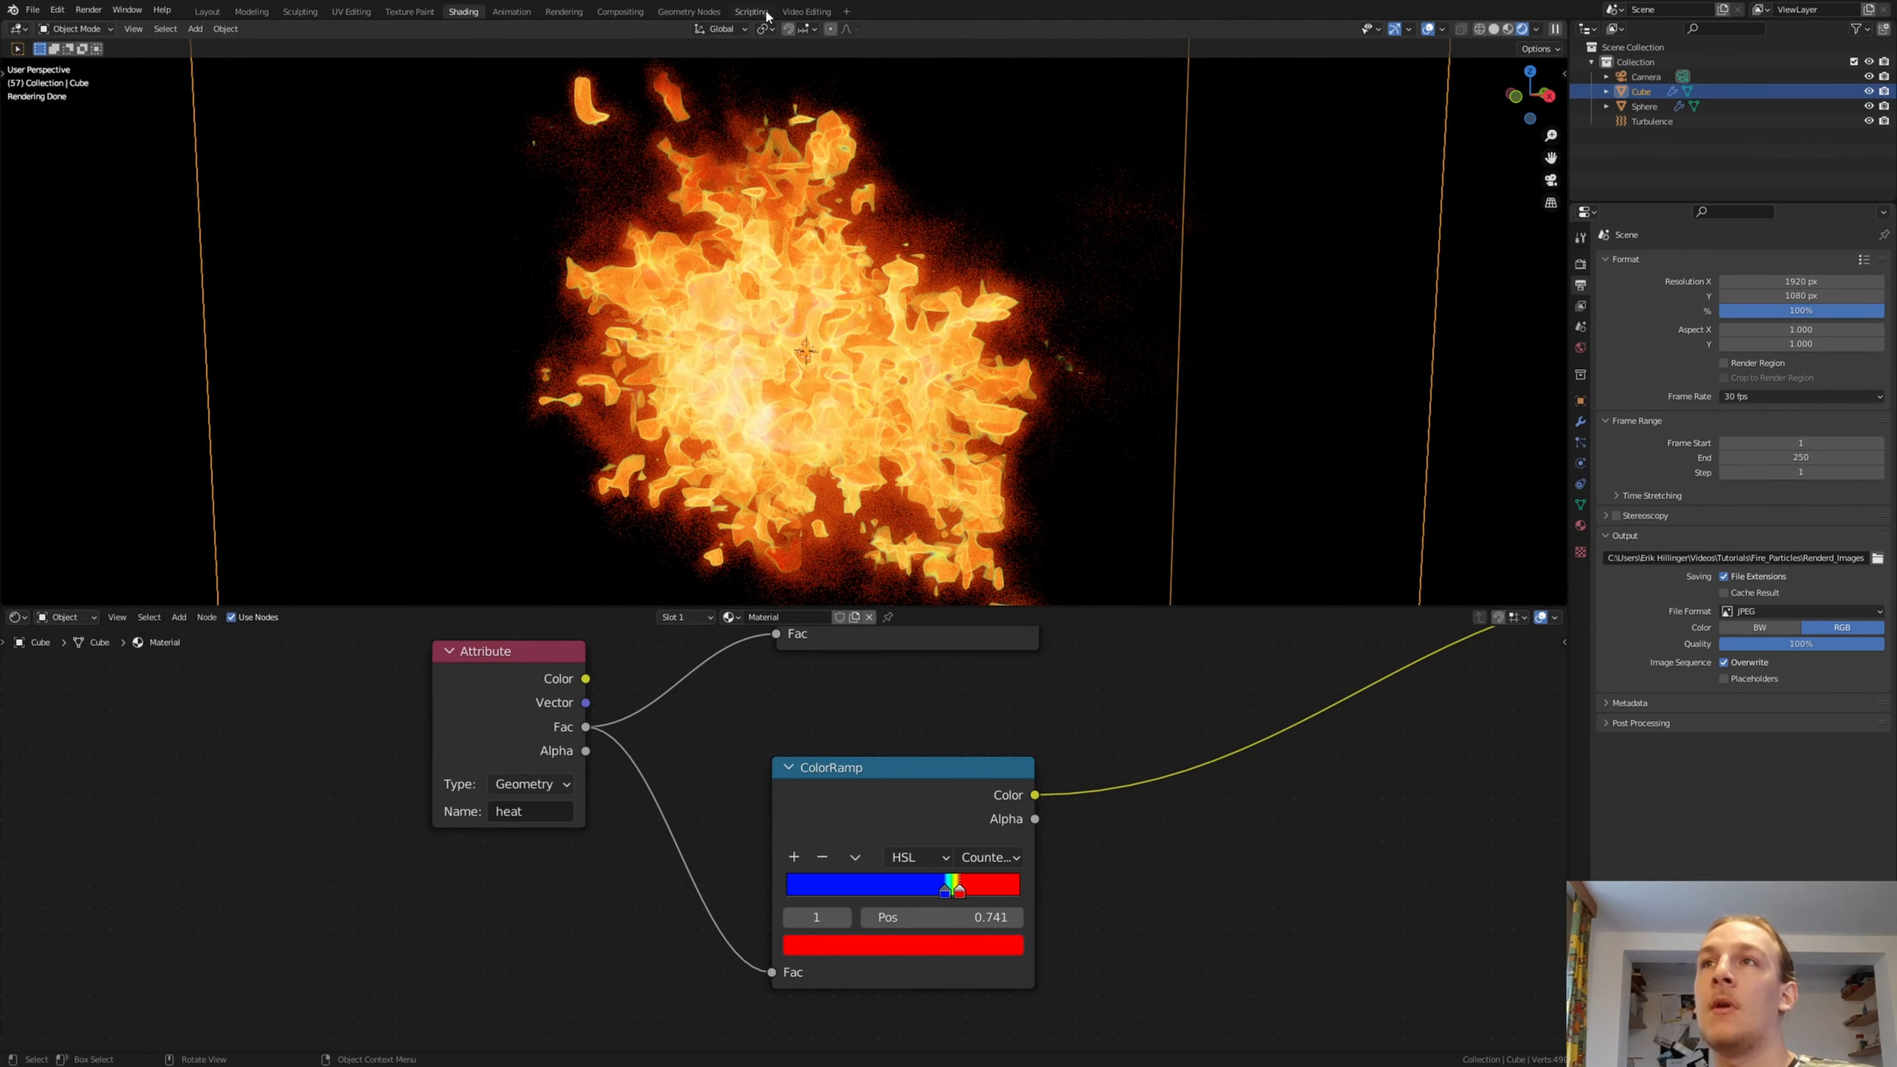
Switch to the Video Editing workspace and return the playhead to the first frame
{"action": "left_click", "coordinate": [803, 13]}
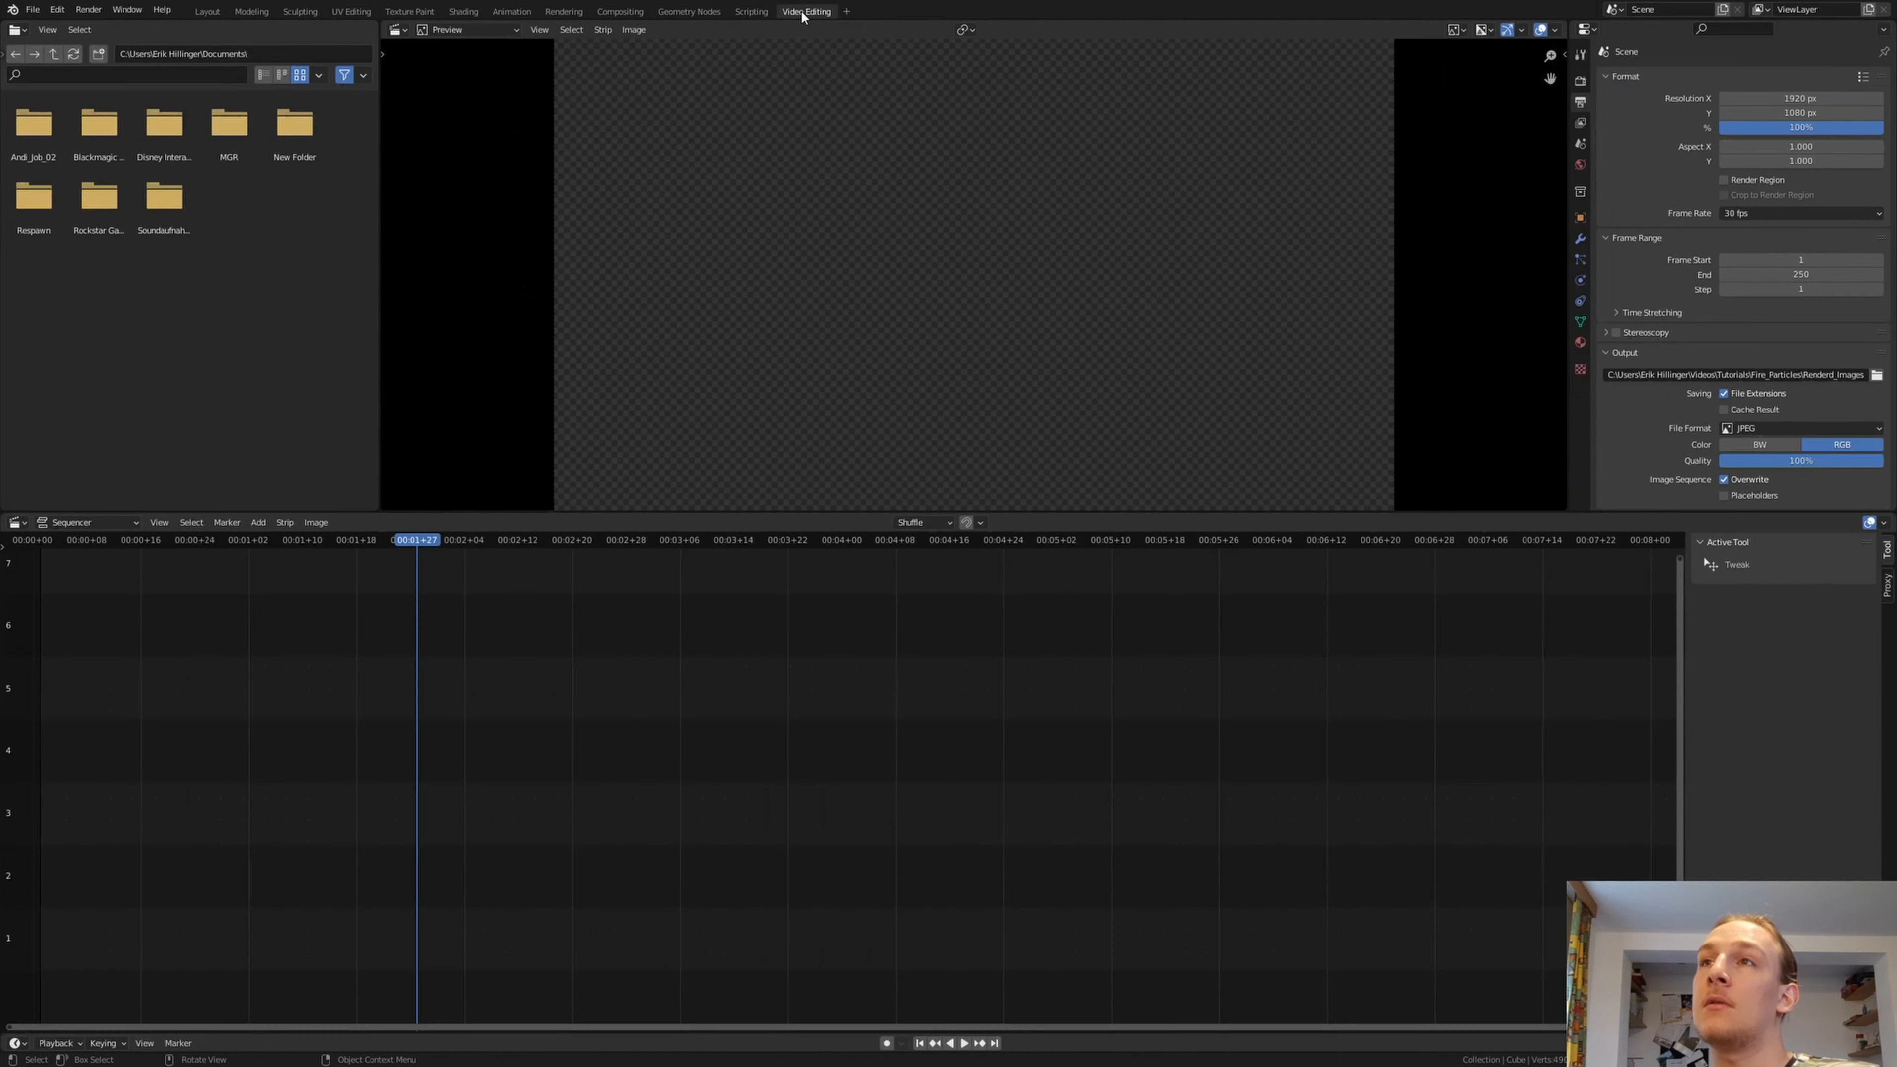
{"action": "left_click", "coordinate": [849, 16]}
{"action": "mouse_move", "coordinate": [820, 97]}
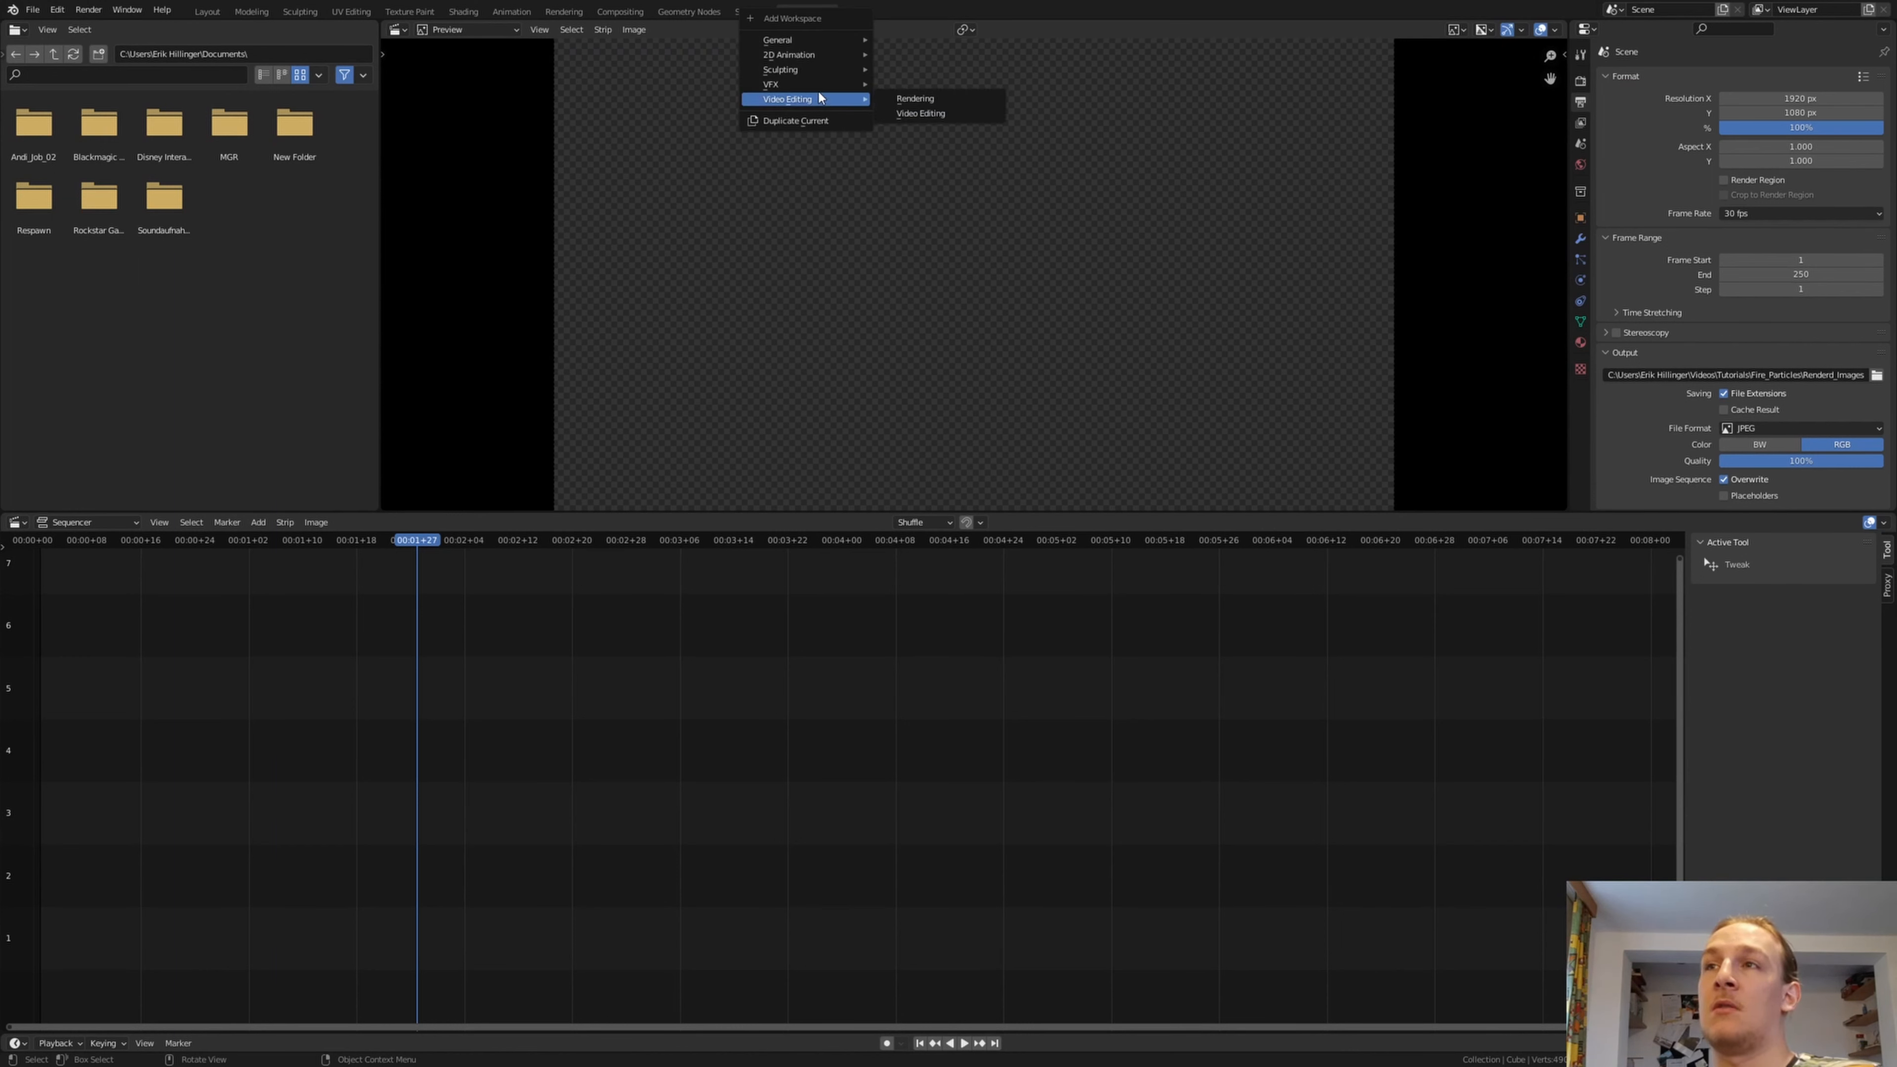
{"action": "left_click", "coordinate": [920, 112]}
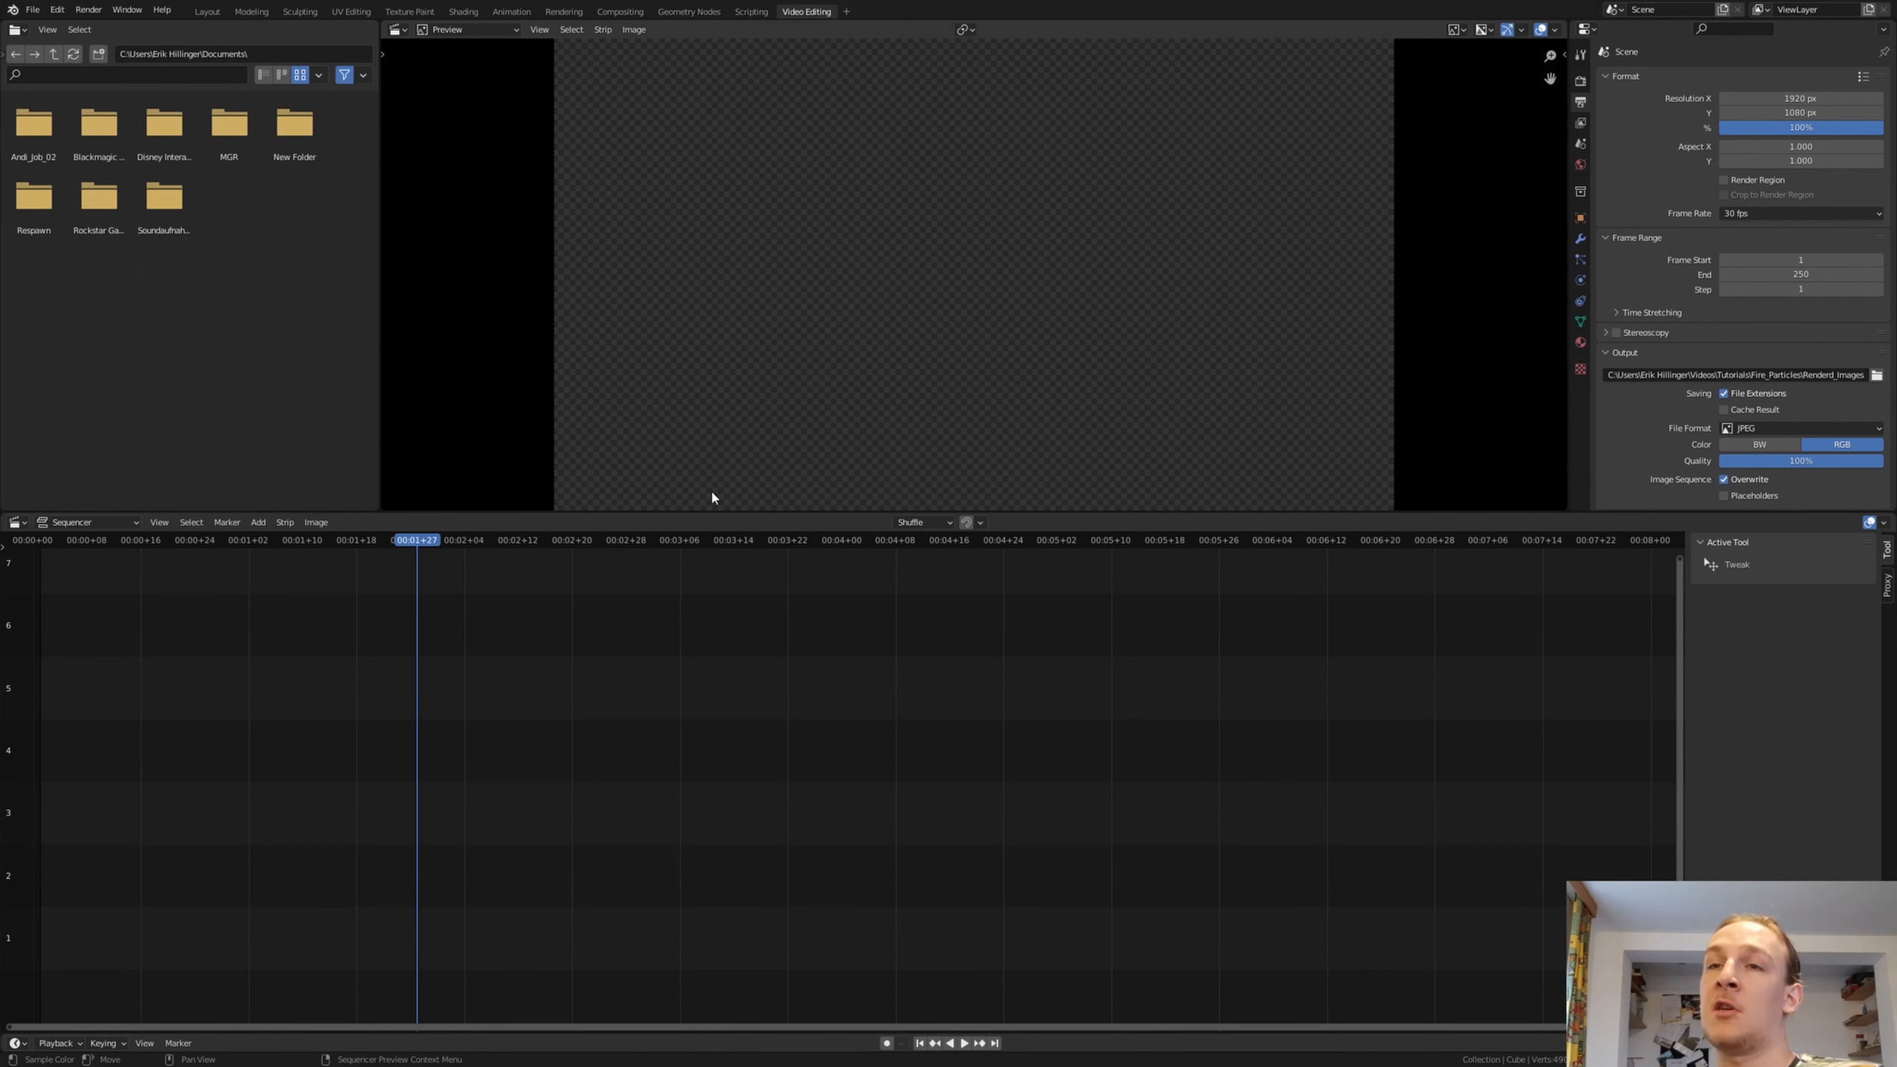
{"action": "left_click", "coordinate": [920, 1043]}
Add all the rendered JPEG frames from the Fire_Particles folder to the sequencer as an image sequence strip
{"action": "key", "text": "shift+a"}
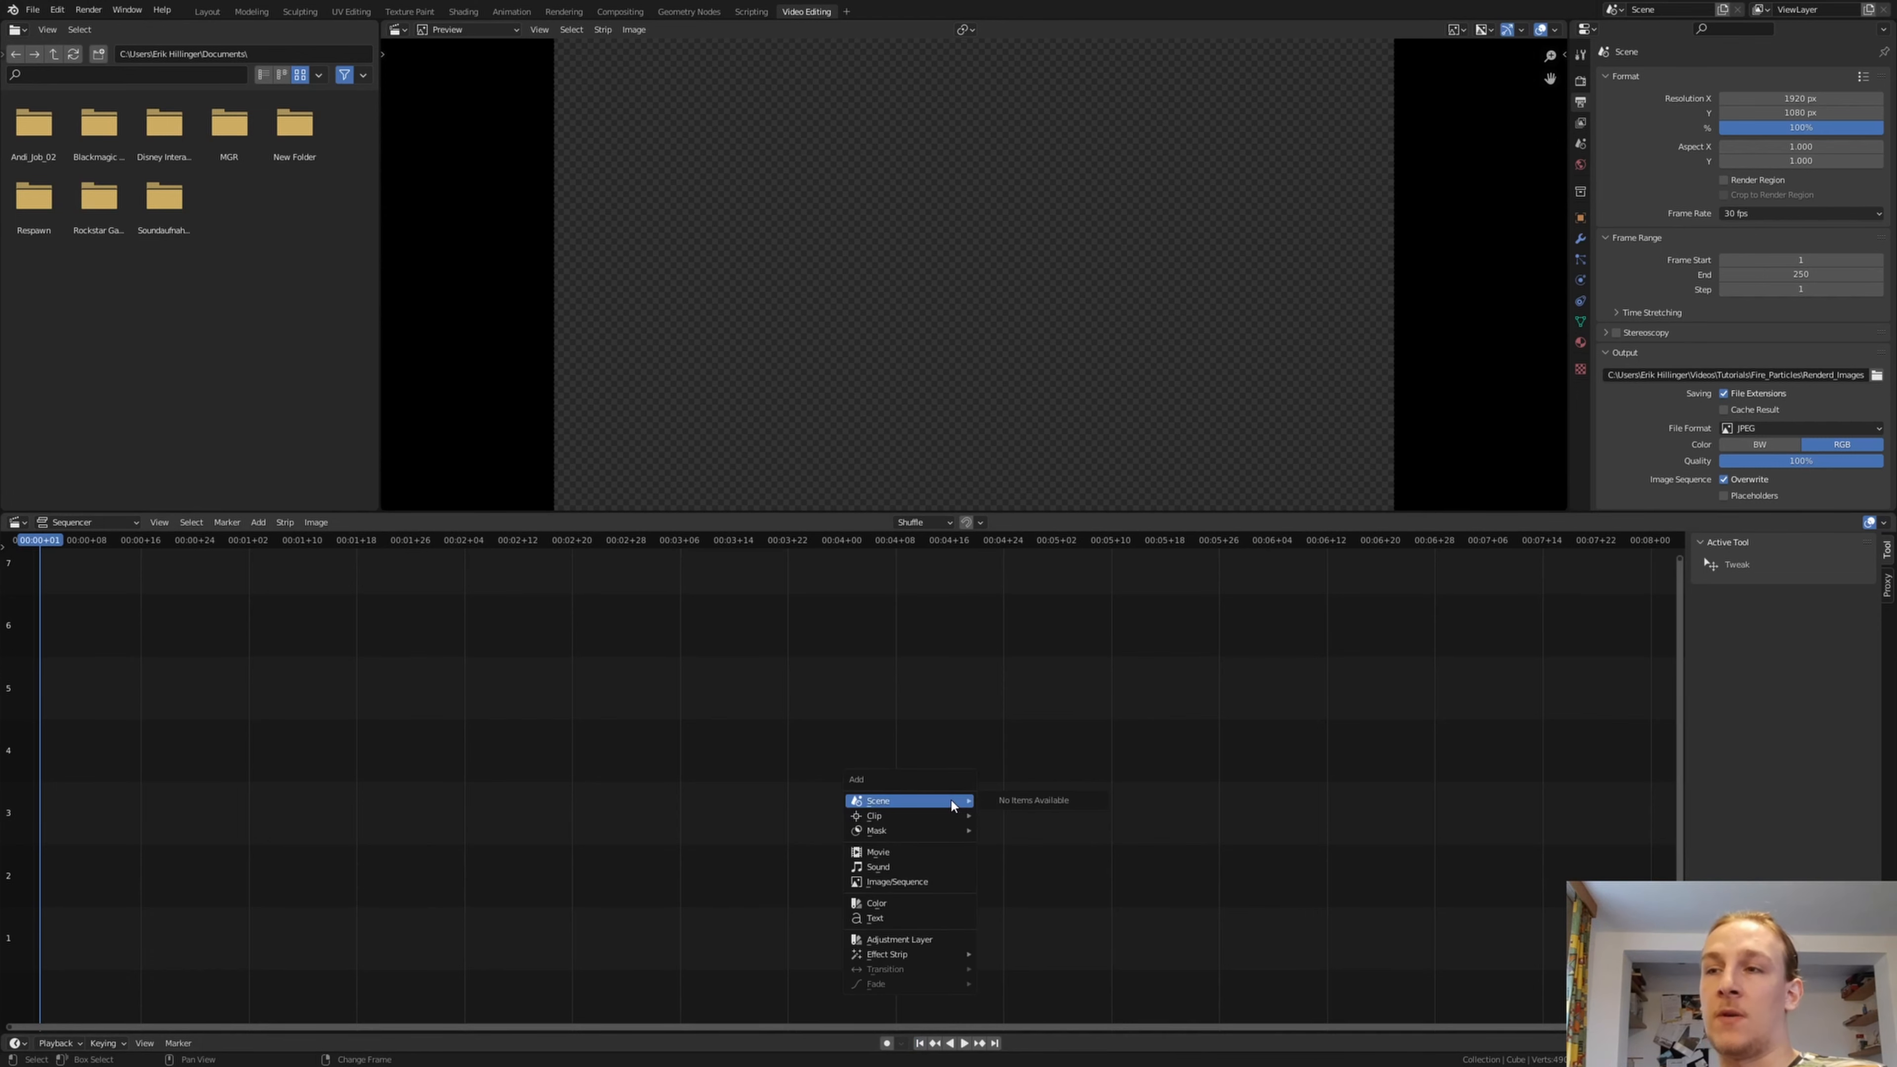
{"action": "left_click", "coordinate": [941, 882]}
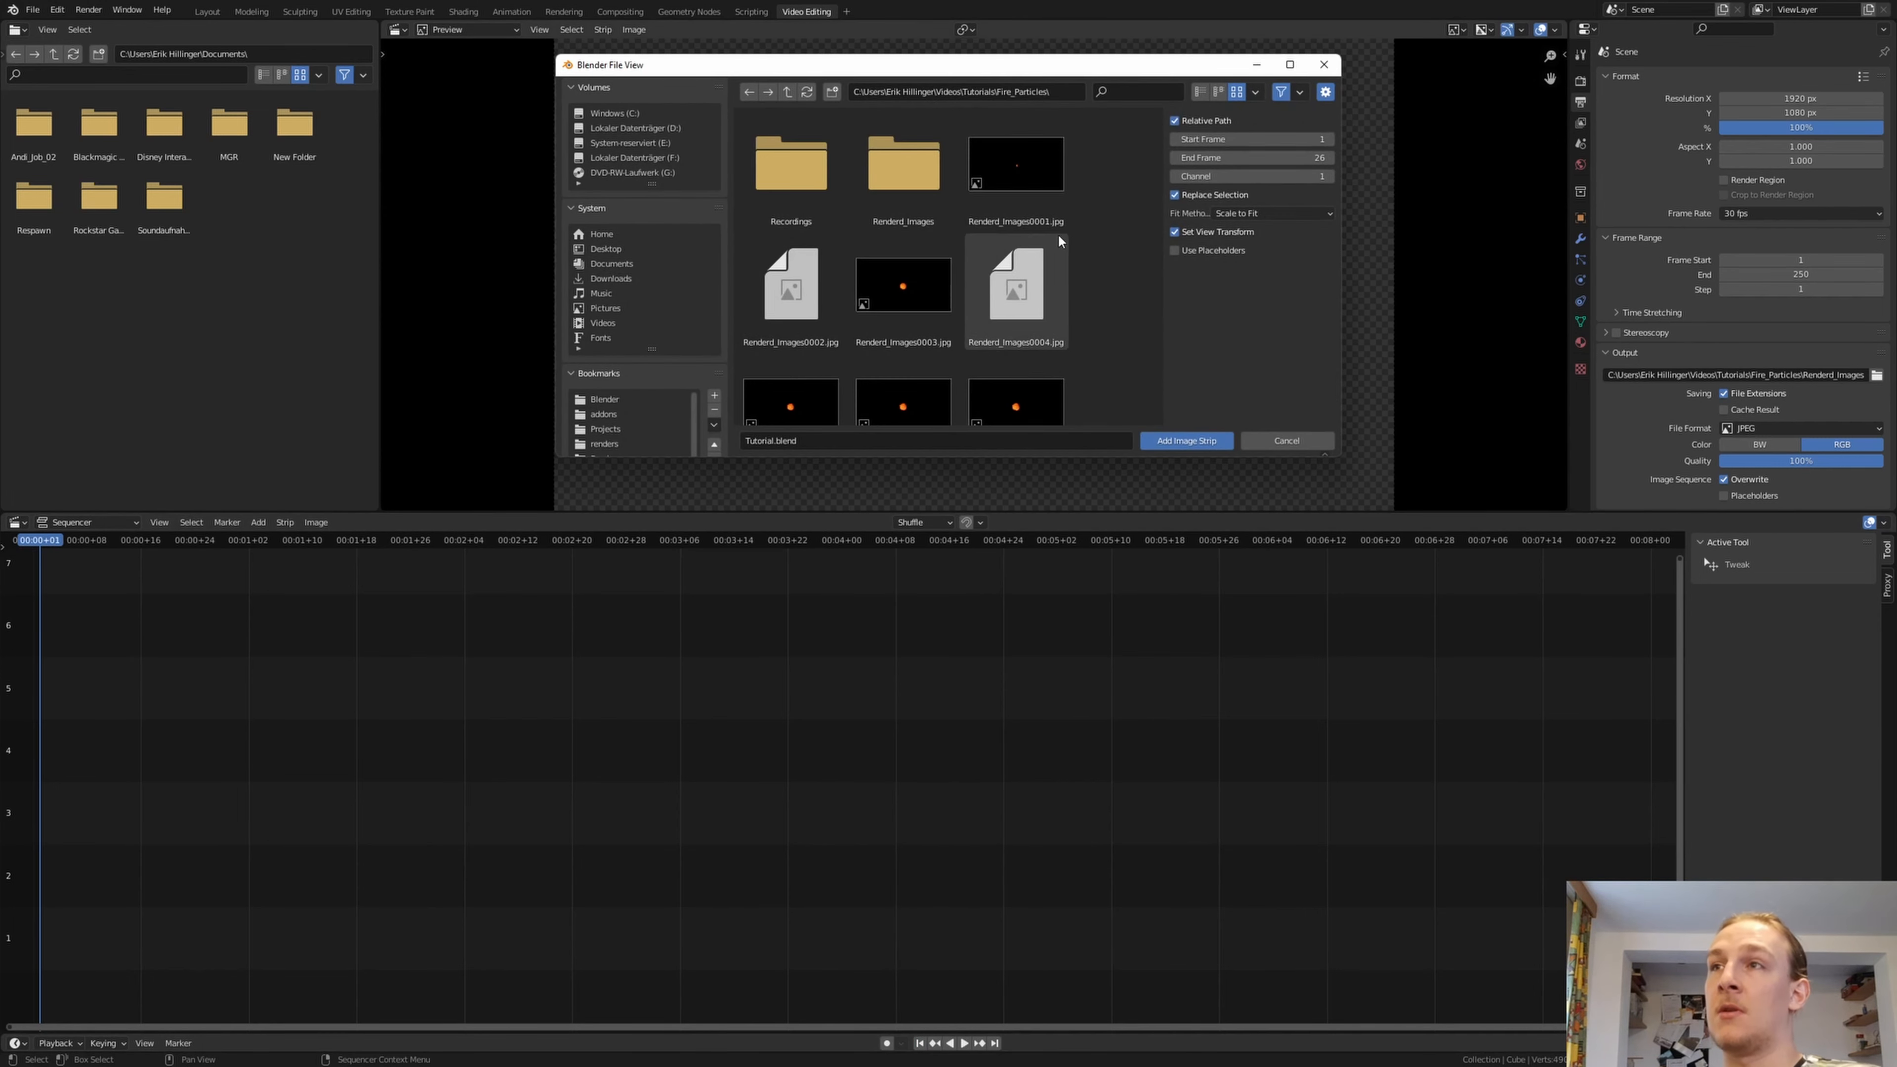
{"action": "left_click", "coordinate": [1060, 93]}
{"action": "type", "text": "C:\\Users\\Erik Hillinger\\Videos\\Tutorials\\Fire_Particles\\Renderd_Images"}
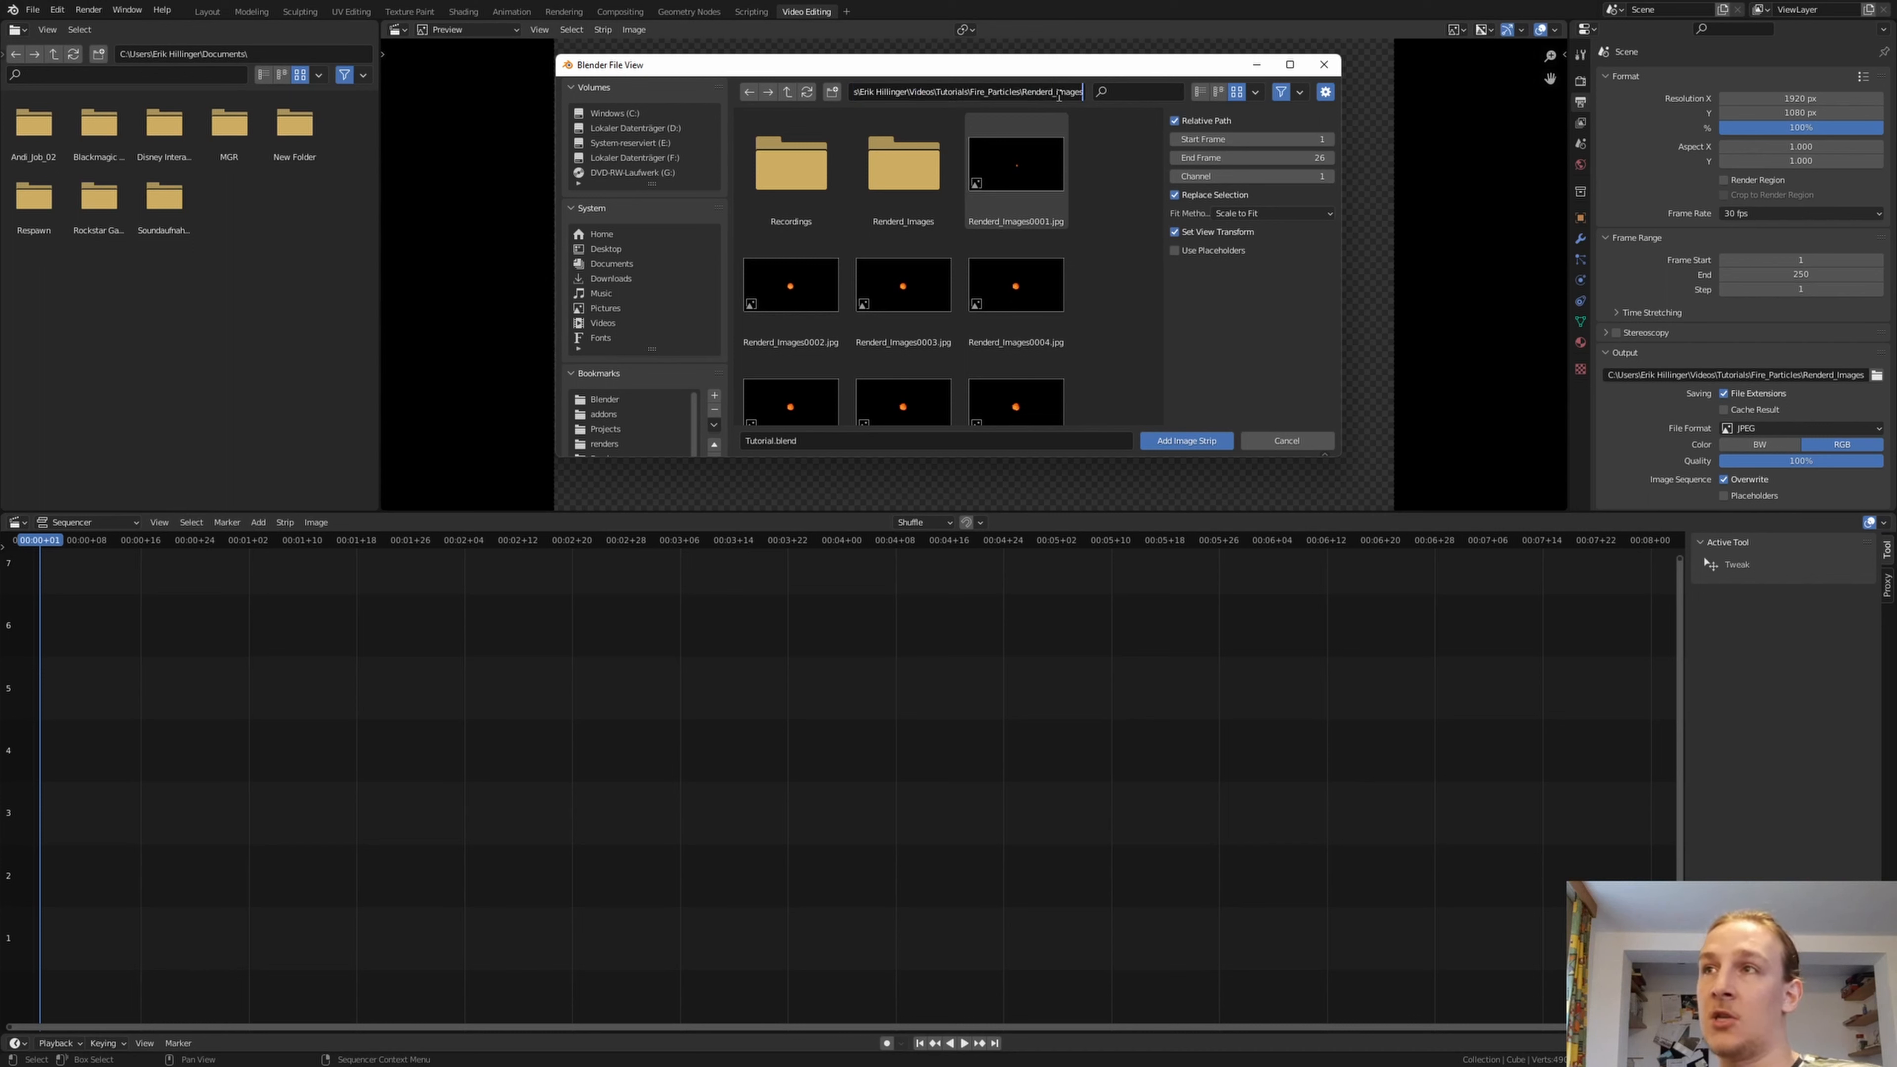
{"action": "key", "text": "BackSpace"}
{"action": "key", "text": "BackSpace"}
{"action": "key", "text": "BackSpace"}
{"action": "key", "text": "BackSpace"}
{"action": "key", "text": "BackSpace"}
{"action": "key", "text": "BackSpace"}
{"action": "key", "text": "BackSpace"}
{"action": "key", "text": "BackSpace"}
{"action": "key", "text": "BackSpace"}
{"action": "key", "text": "BackSpace"}
{"action": "key", "text": "BackSpace"}
{"action": "key", "text": "BackSpace"}
{"action": "key", "text": "BackSpace"}
{"action": "key", "text": "BackSpace"}
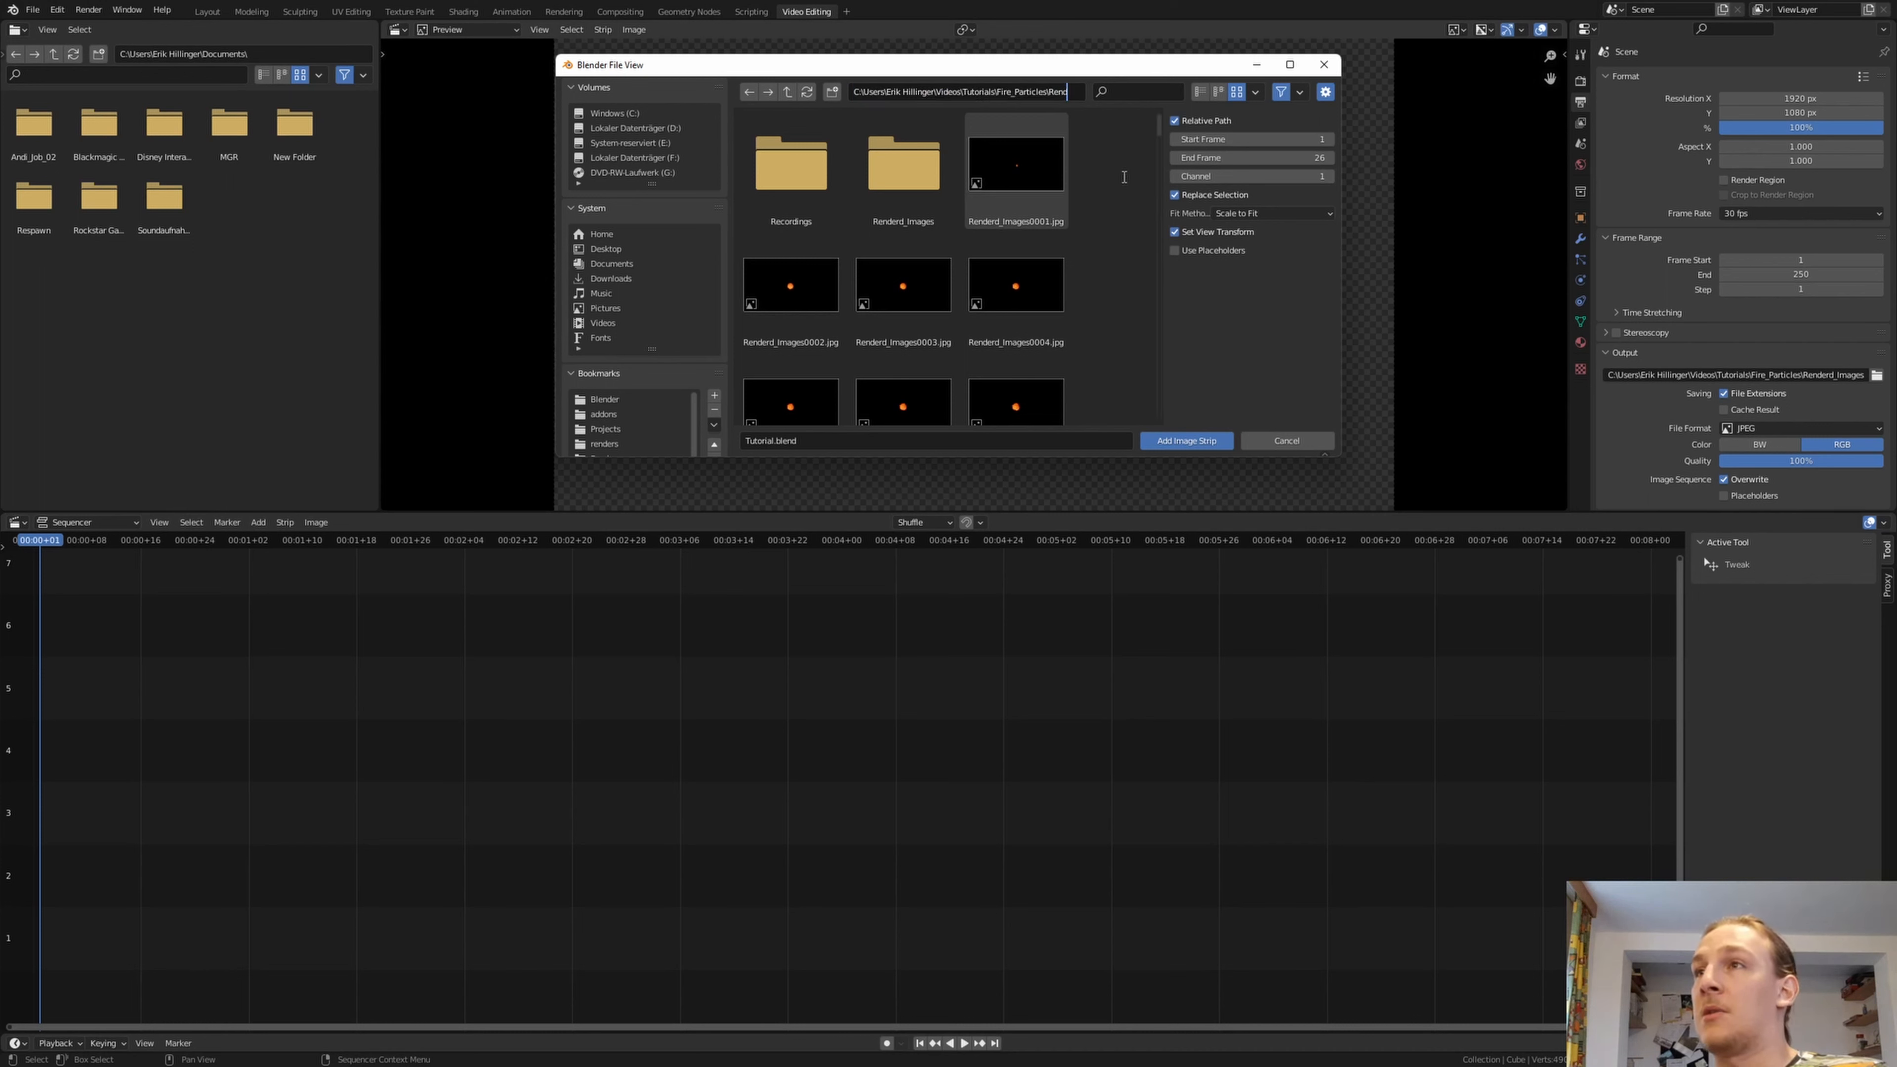
{"action": "key", "text": "Return"}
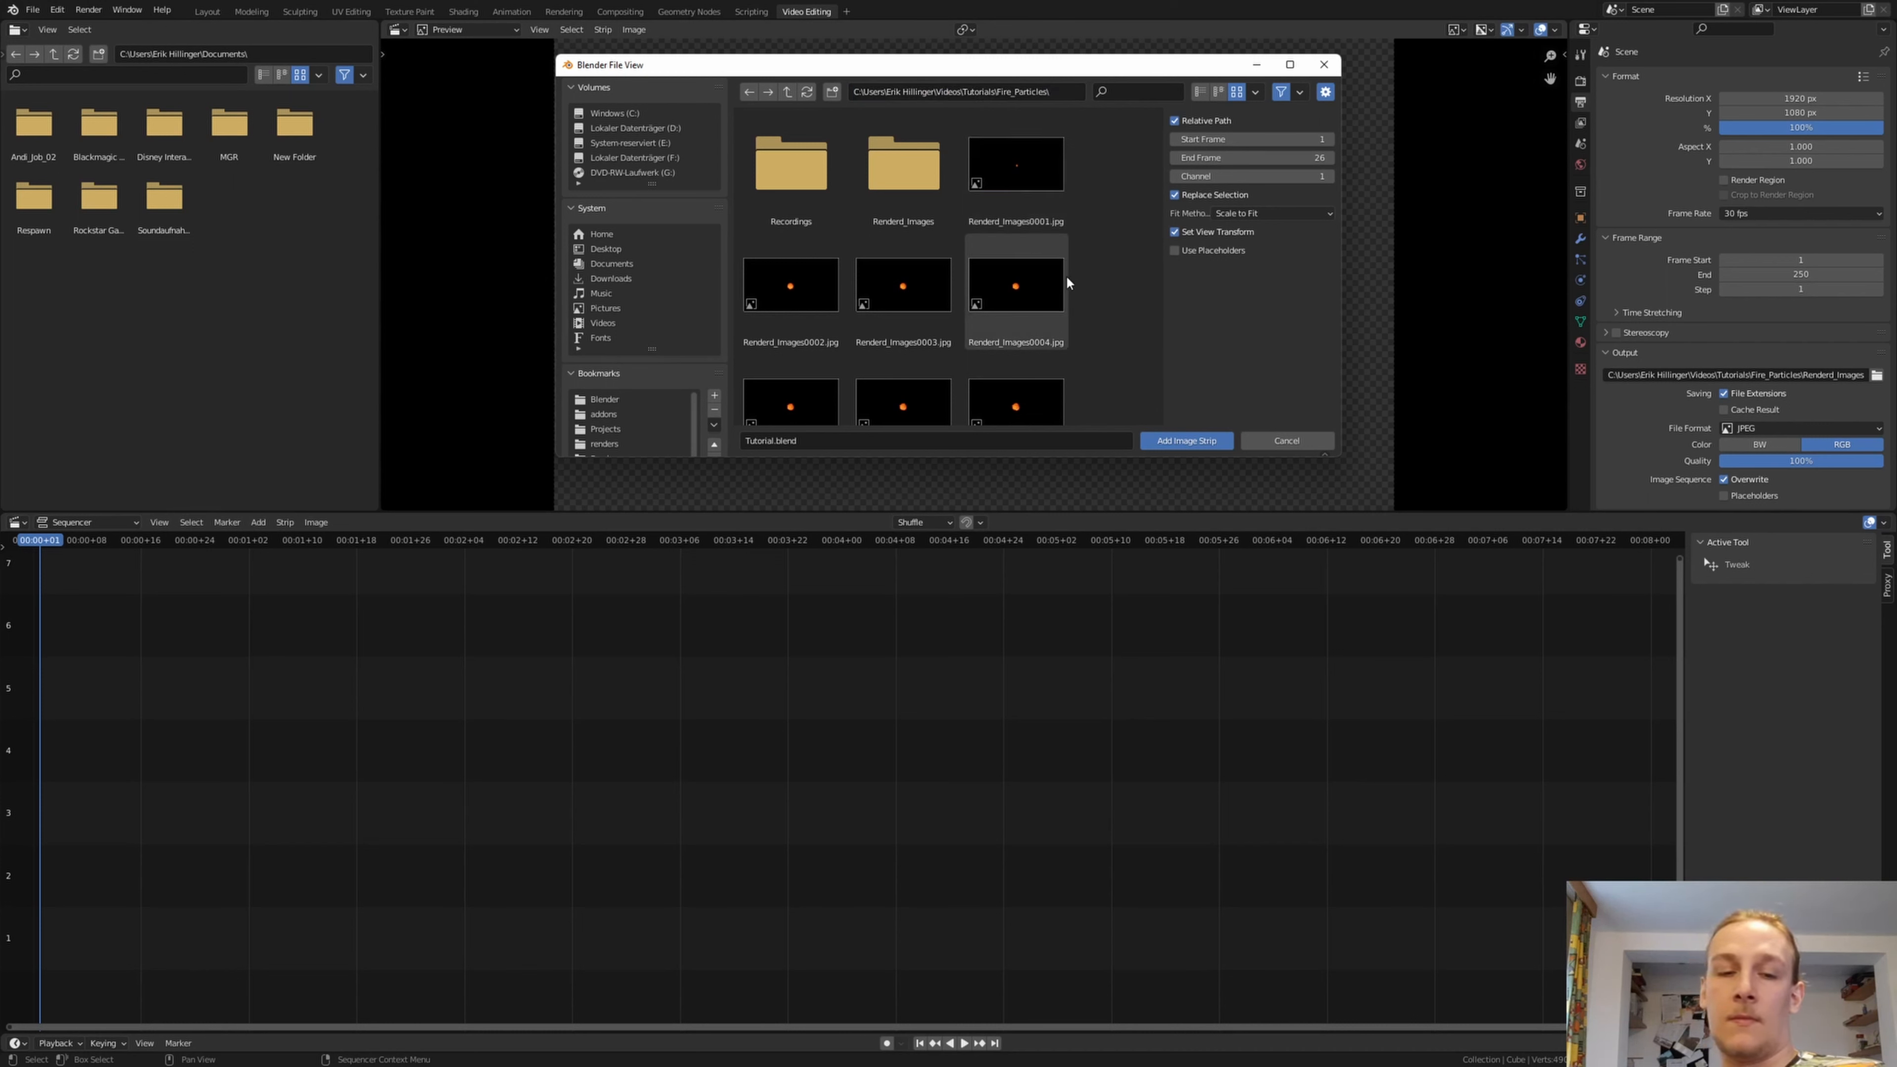
{"action": "key", "text": "a"}
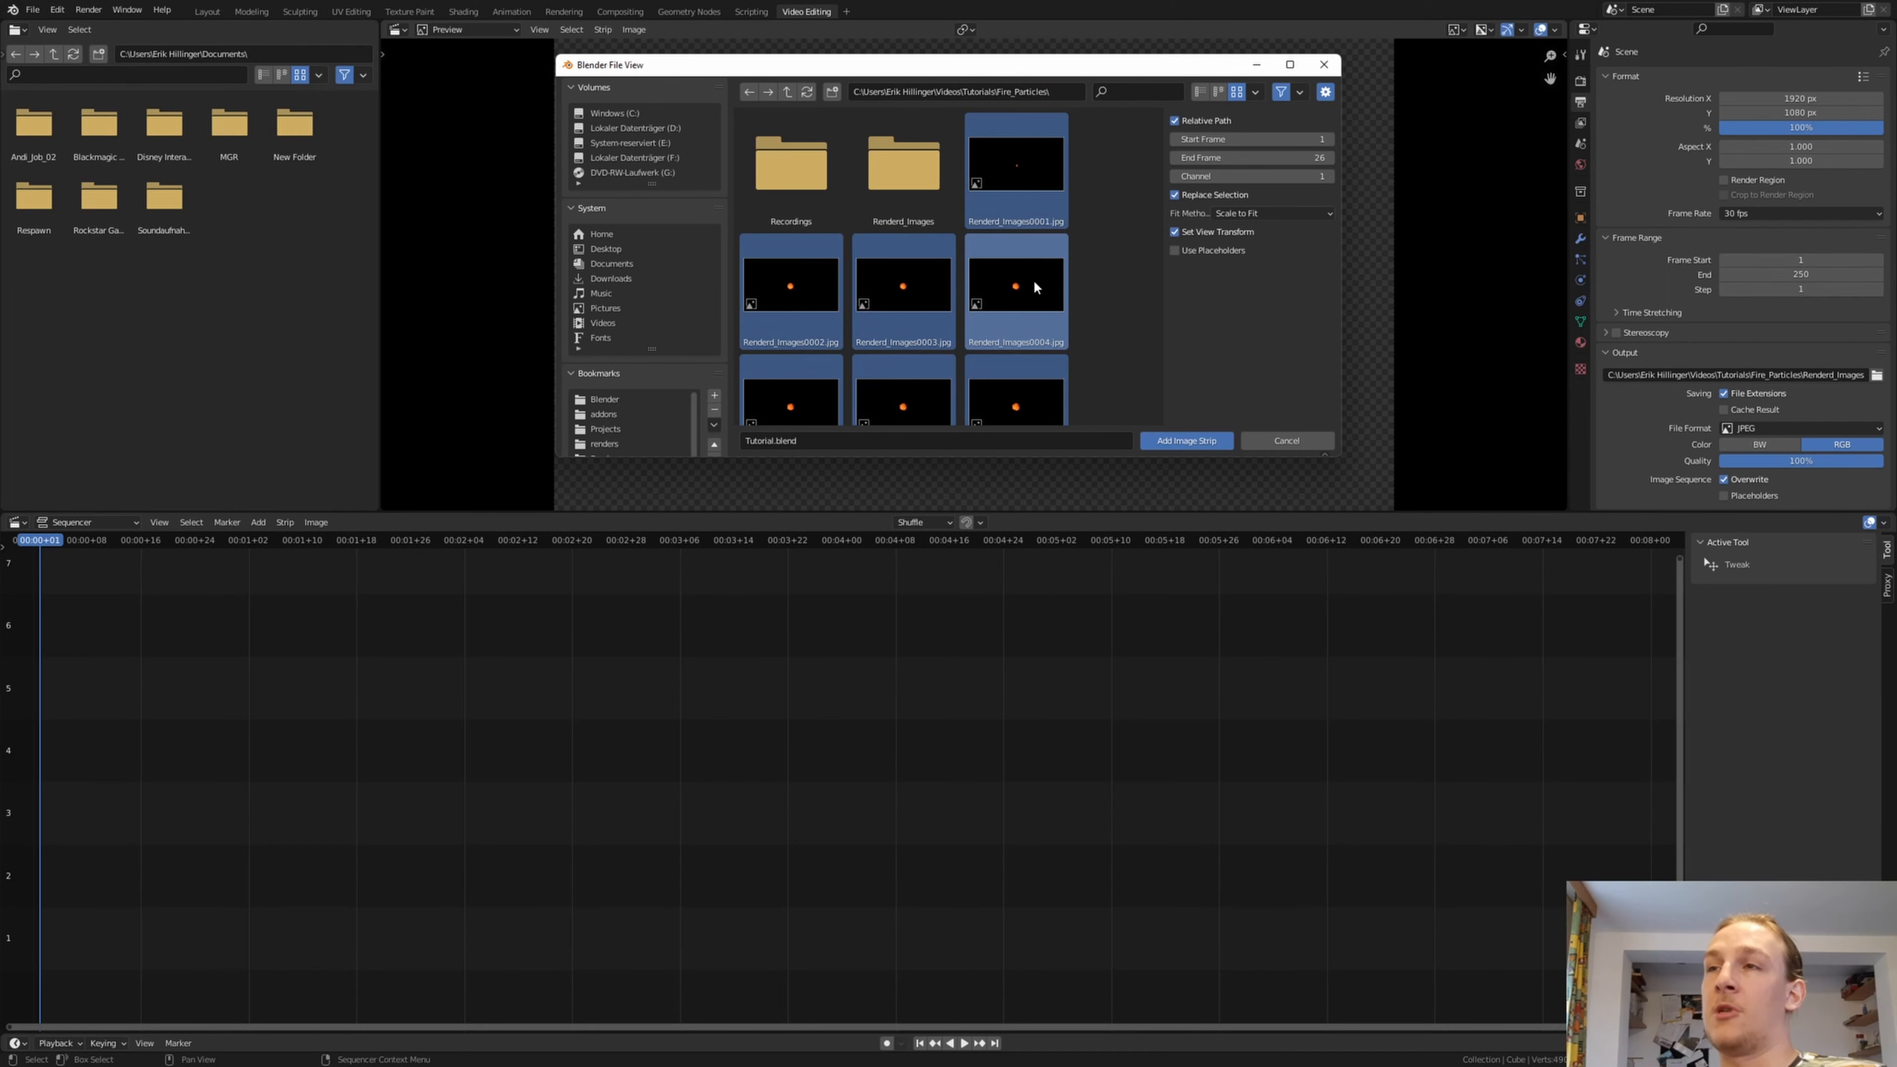
{"action": "key", "text": "Return"}
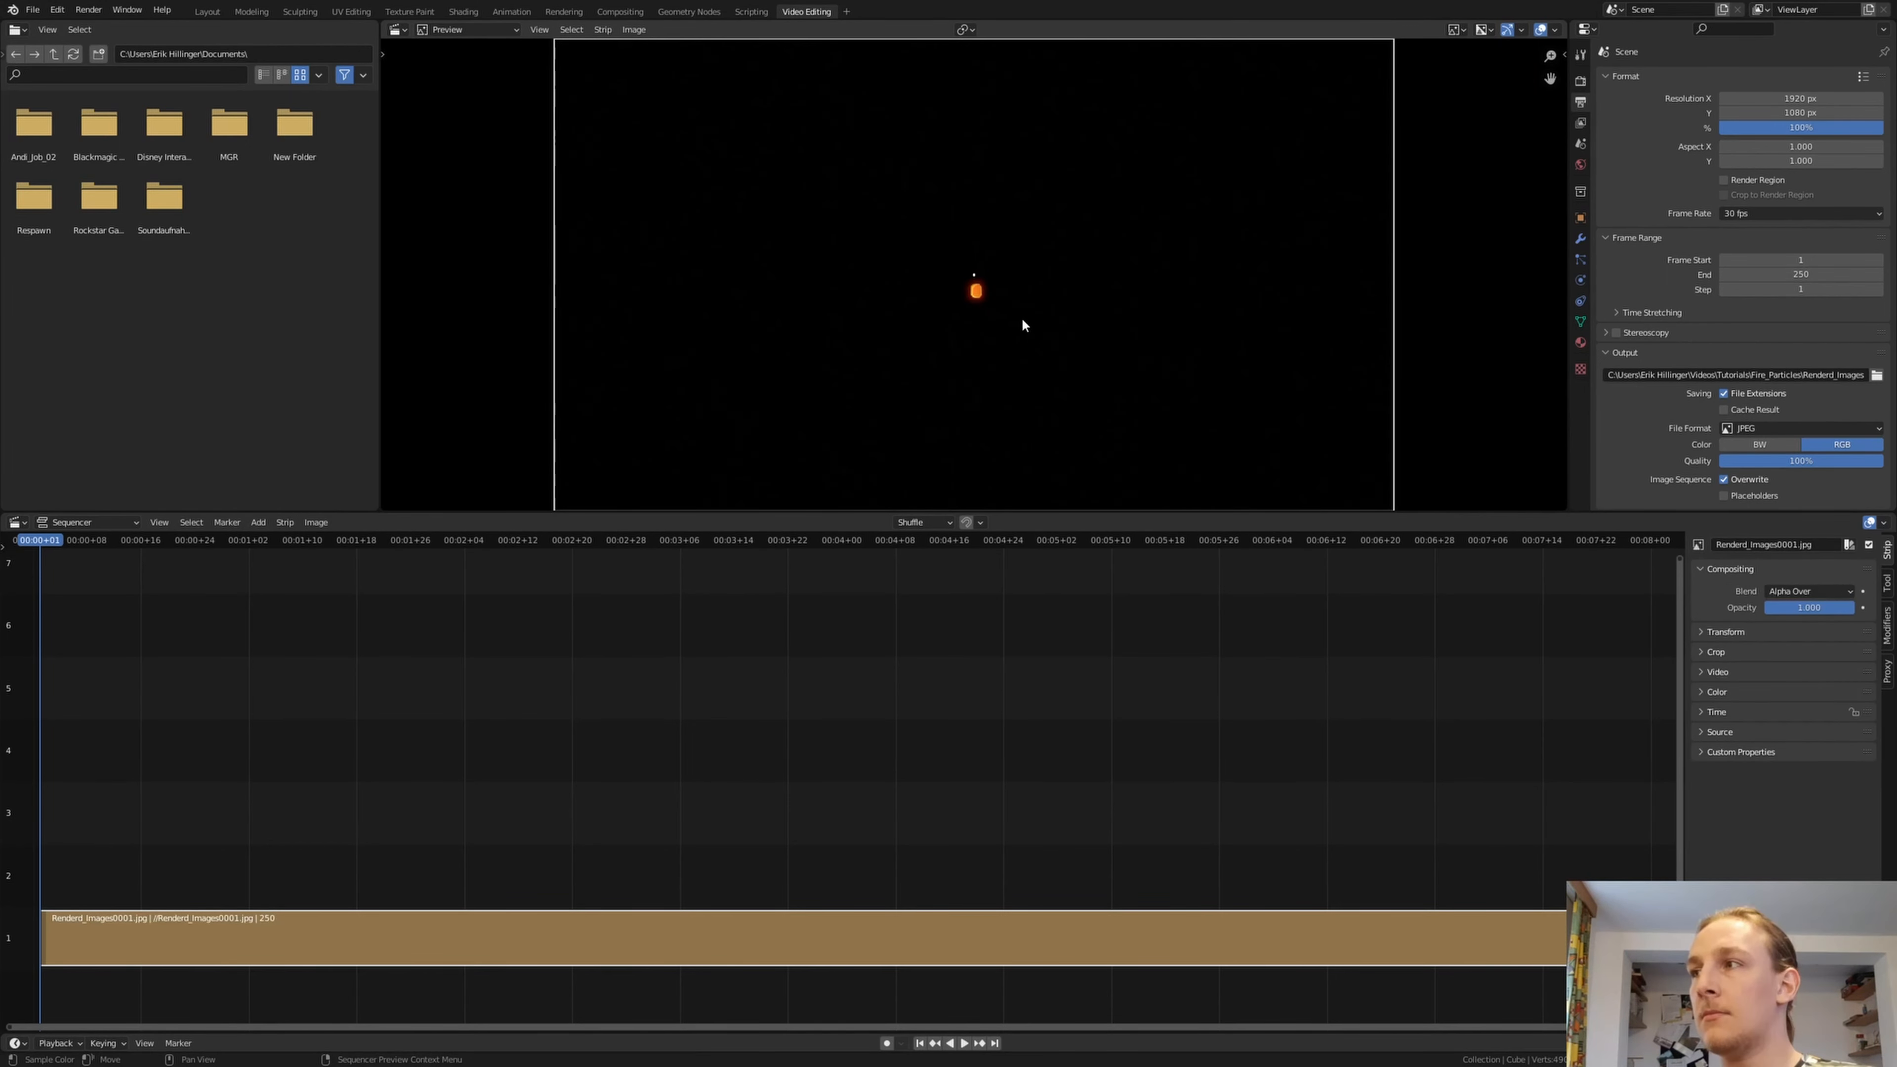
Set the output file format to FFmpeg Video and its encoding container to MPEG-4
{"action": "left_click", "coordinate": [1745, 428]}
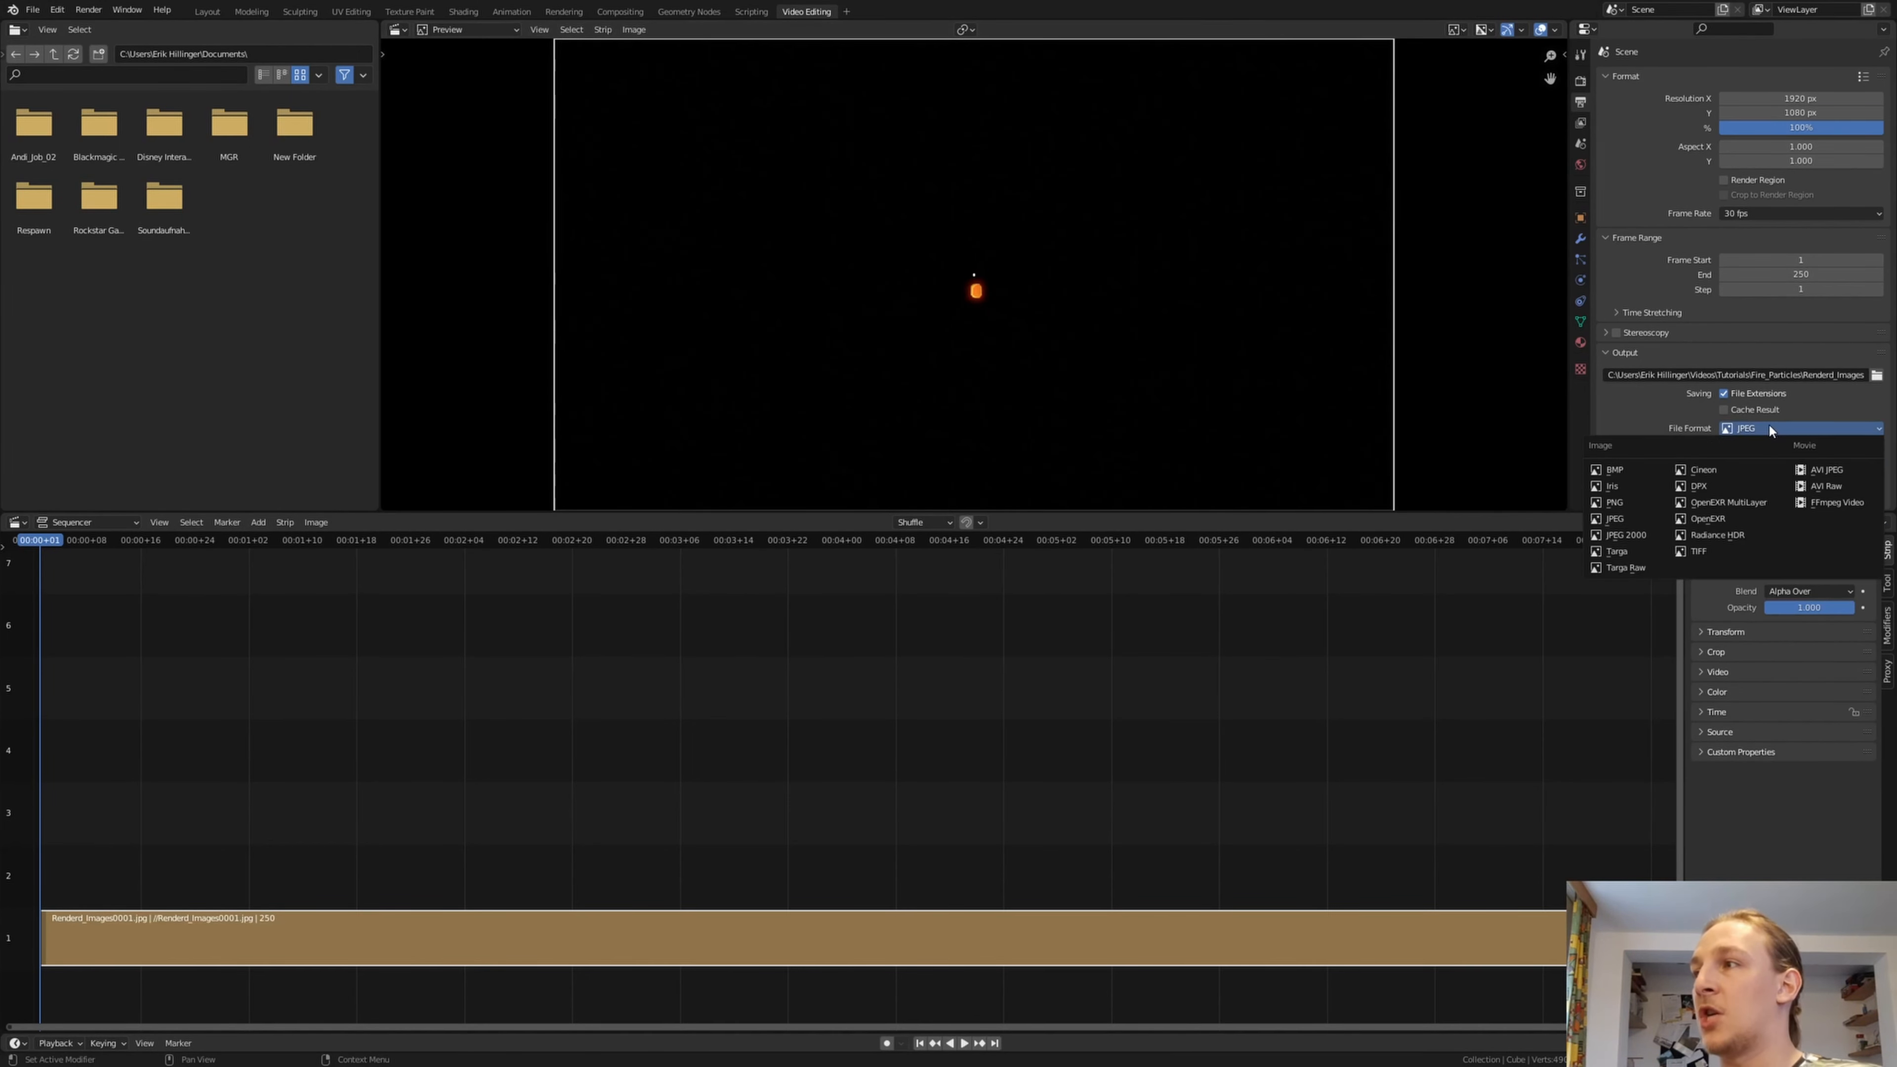
{"action": "left_click", "coordinate": [1823, 502]}
{"action": "left_click", "coordinate": [1639, 461]}
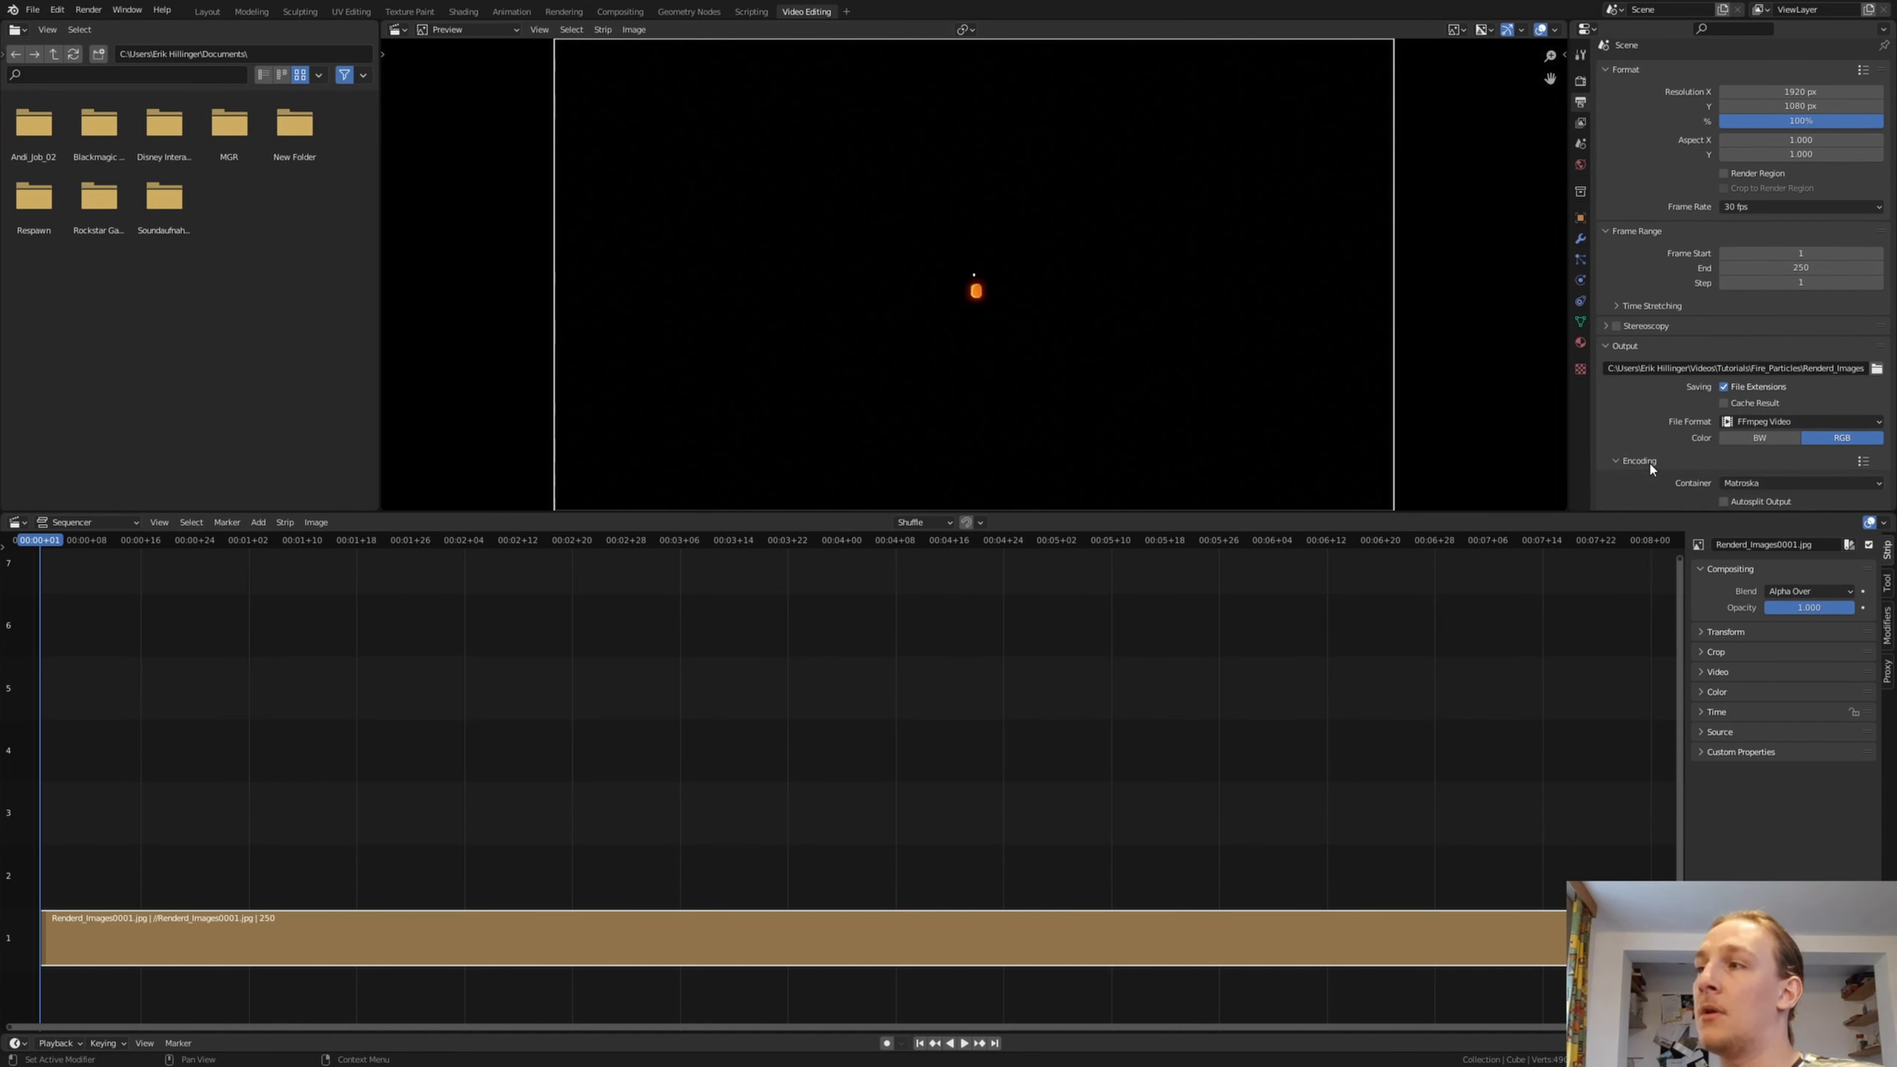
{"action": "scroll", "coordinate": [1688, 456], "scroll_direction": "down", "scroll_amount": 2}
{"action": "left_click", "coordinate": [1759, 425]}
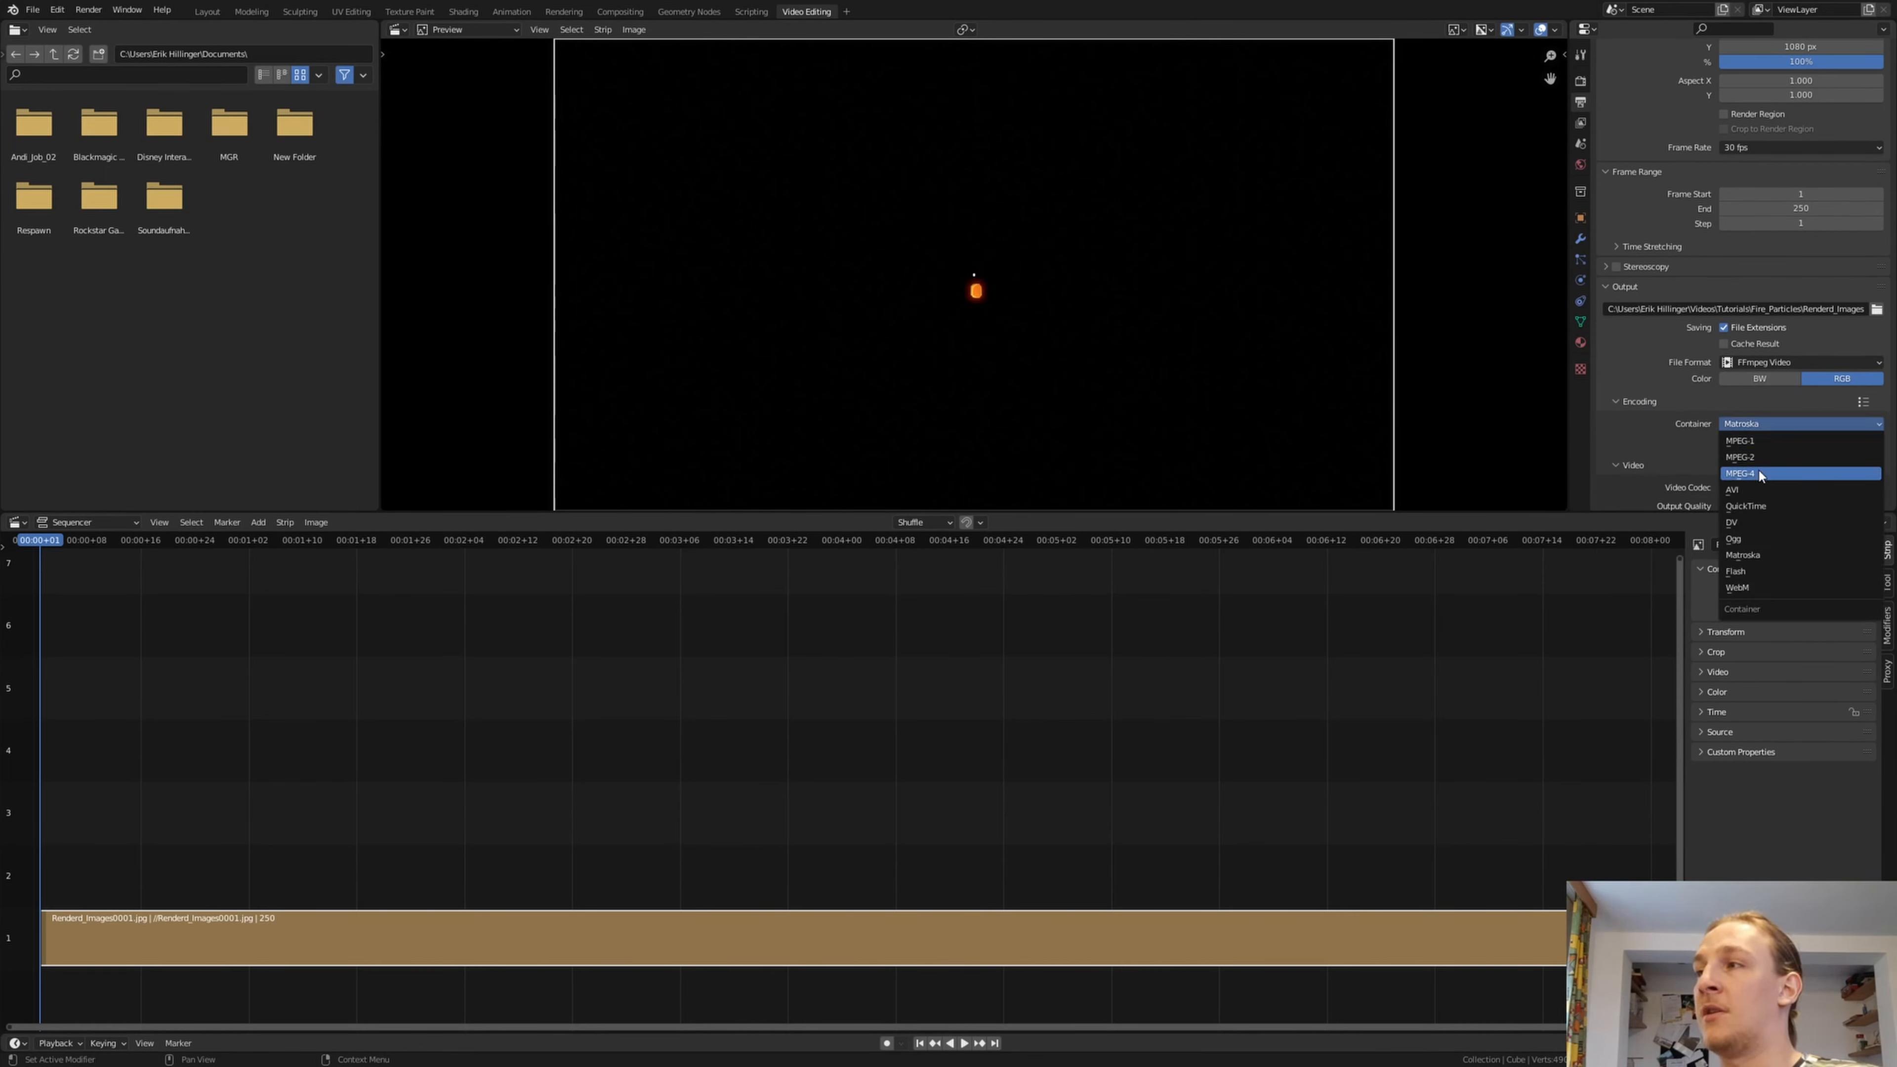
{"action": "left_click", "coordinate": [1744, 473]}
Set the video output quality to High Quality and render the sequence as an animation
{"action": "scroll", "coordinate": [1766, 449], "scroll_direction": "down", "scroll_amount": 3}
{"action": "left_click", "coordinate": [1772, 423]}
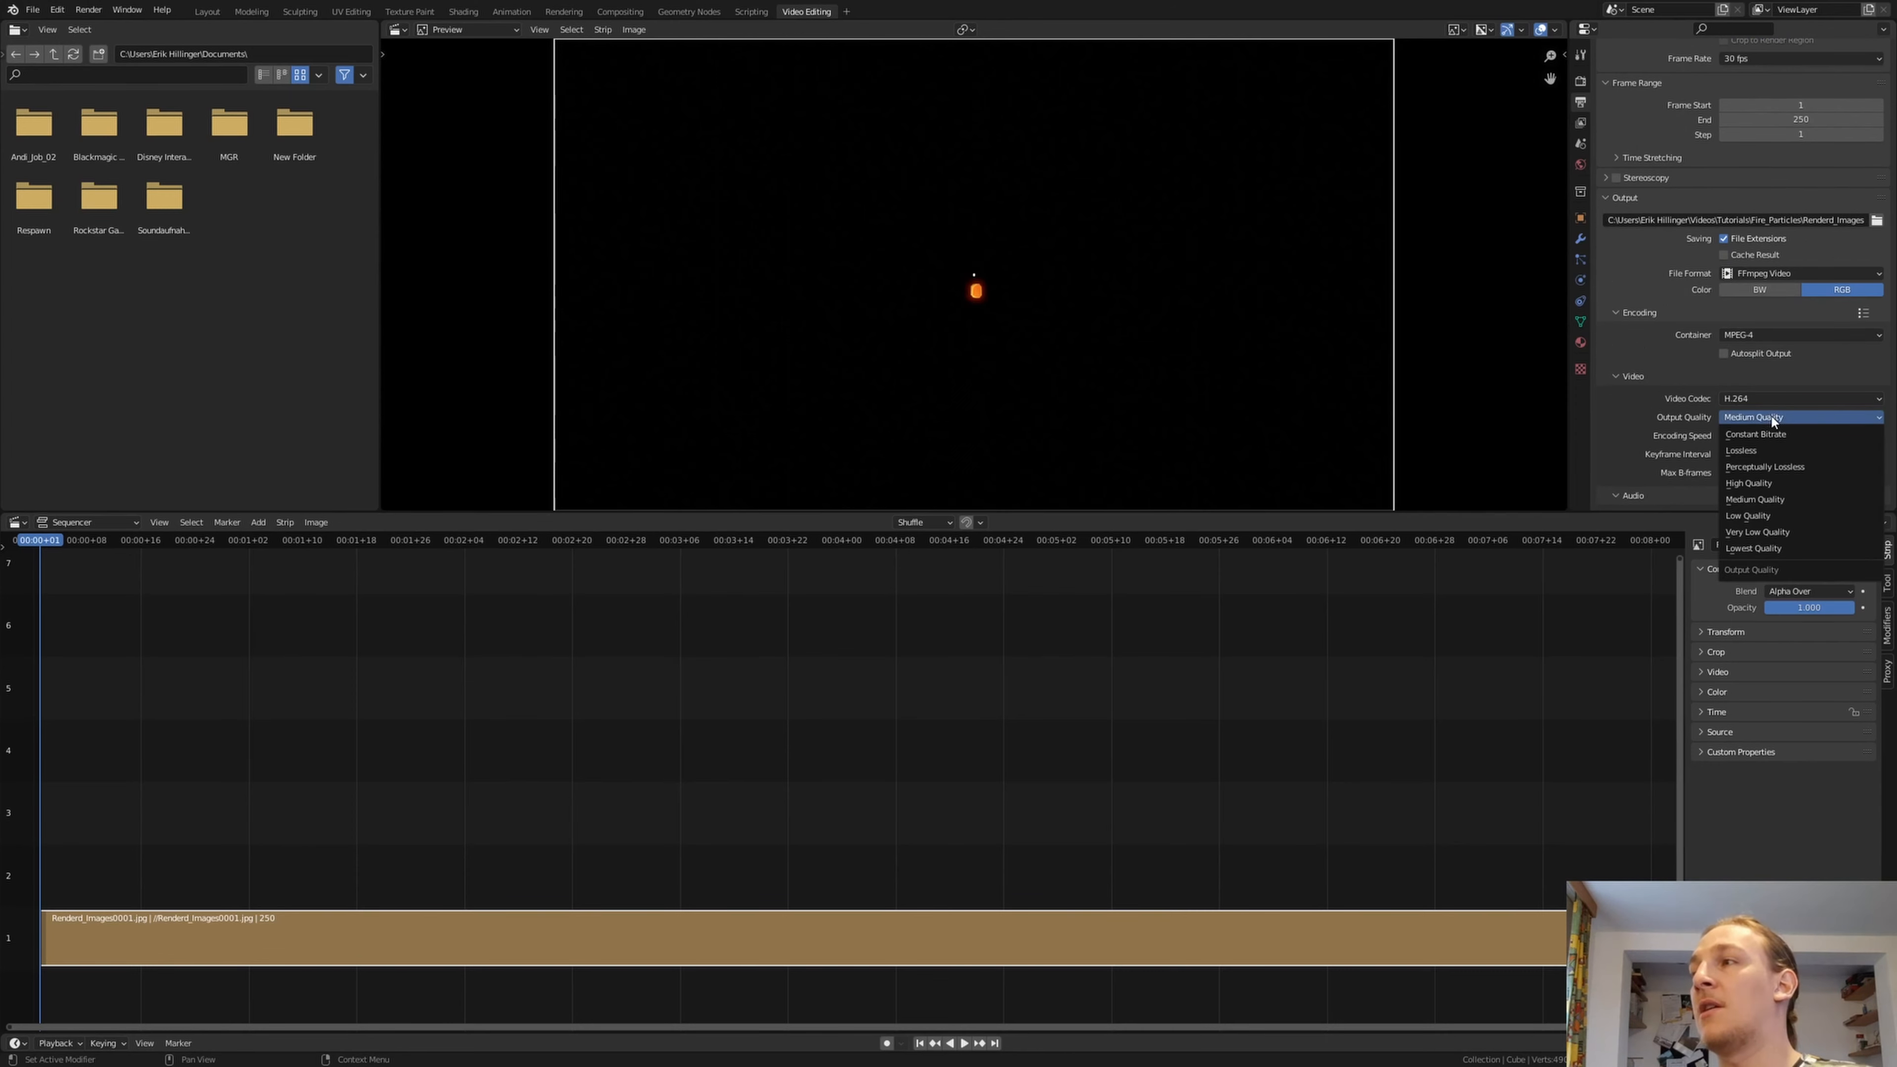
{"action": "left_click", "coordinate": [1772, 485]}
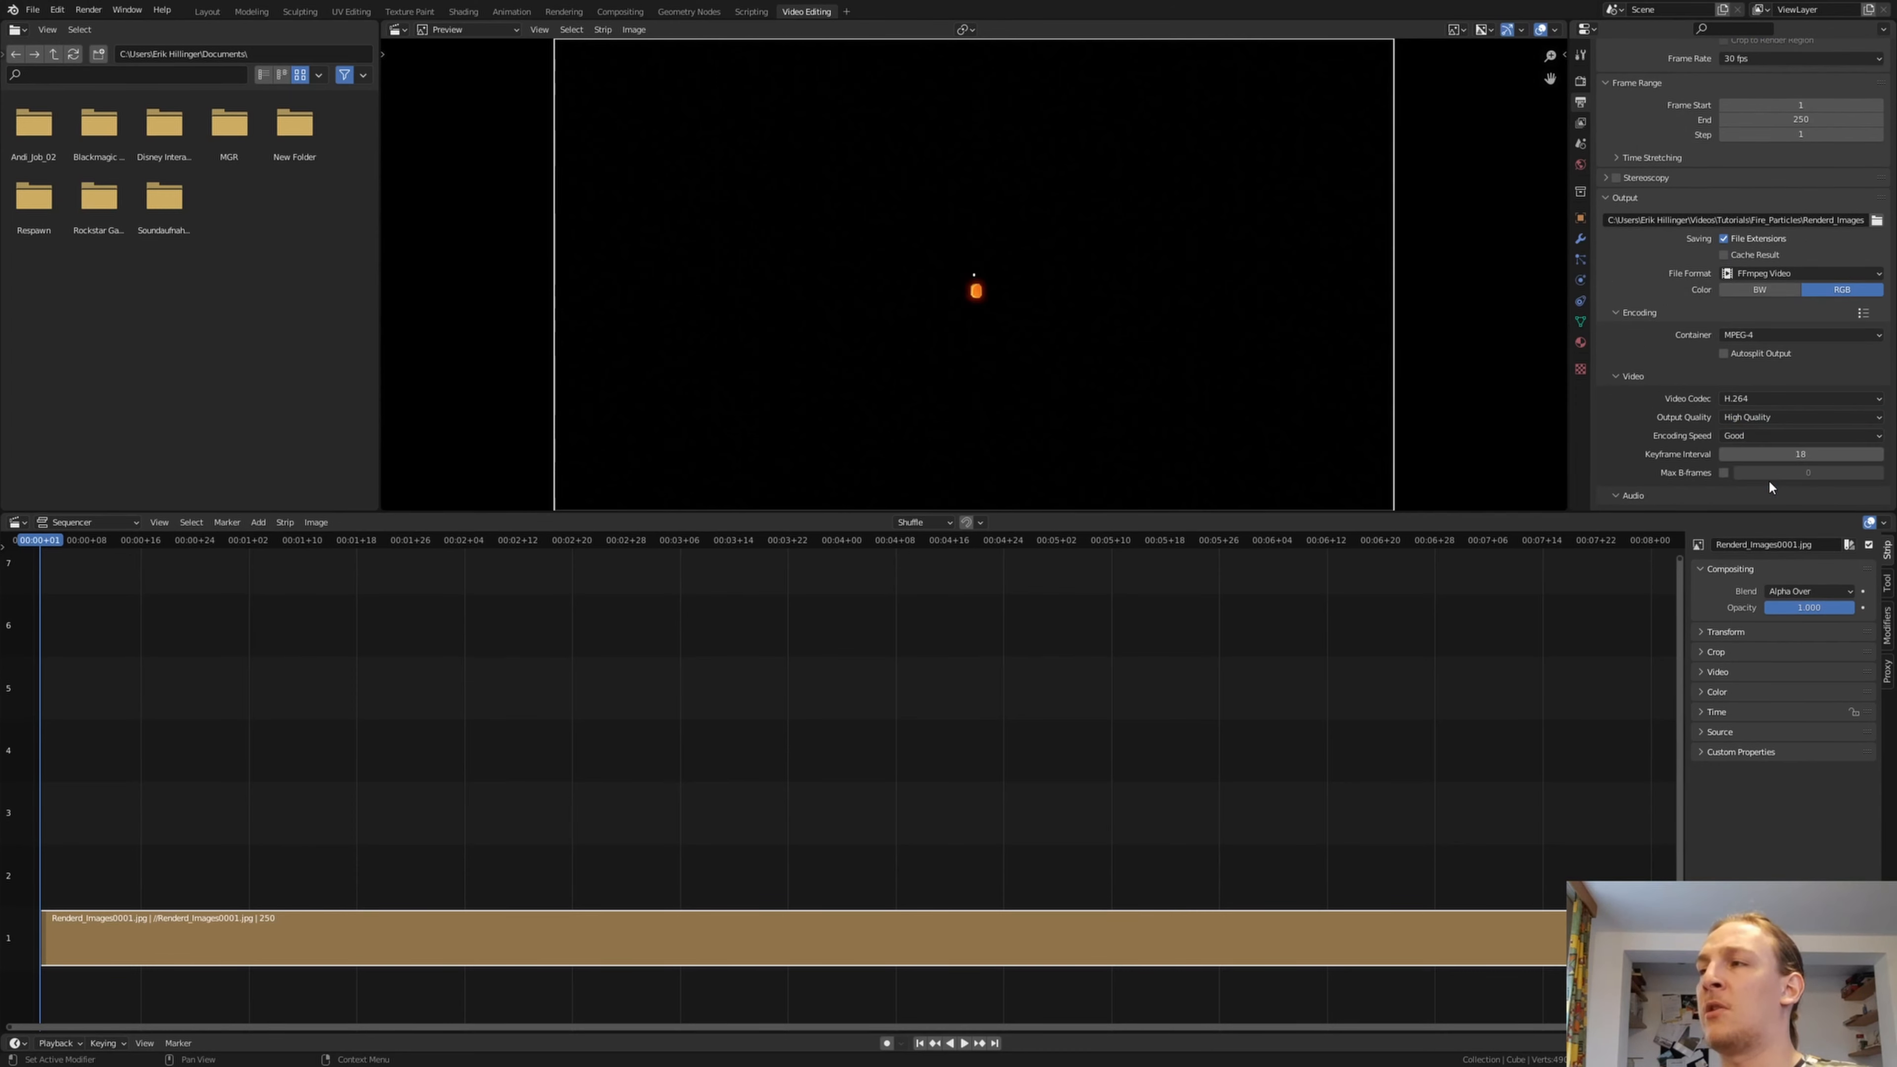
{"action": "left_click", "coordinate": [97, 12]}
{"action": "left_click", "coordinate": [127, 42]}
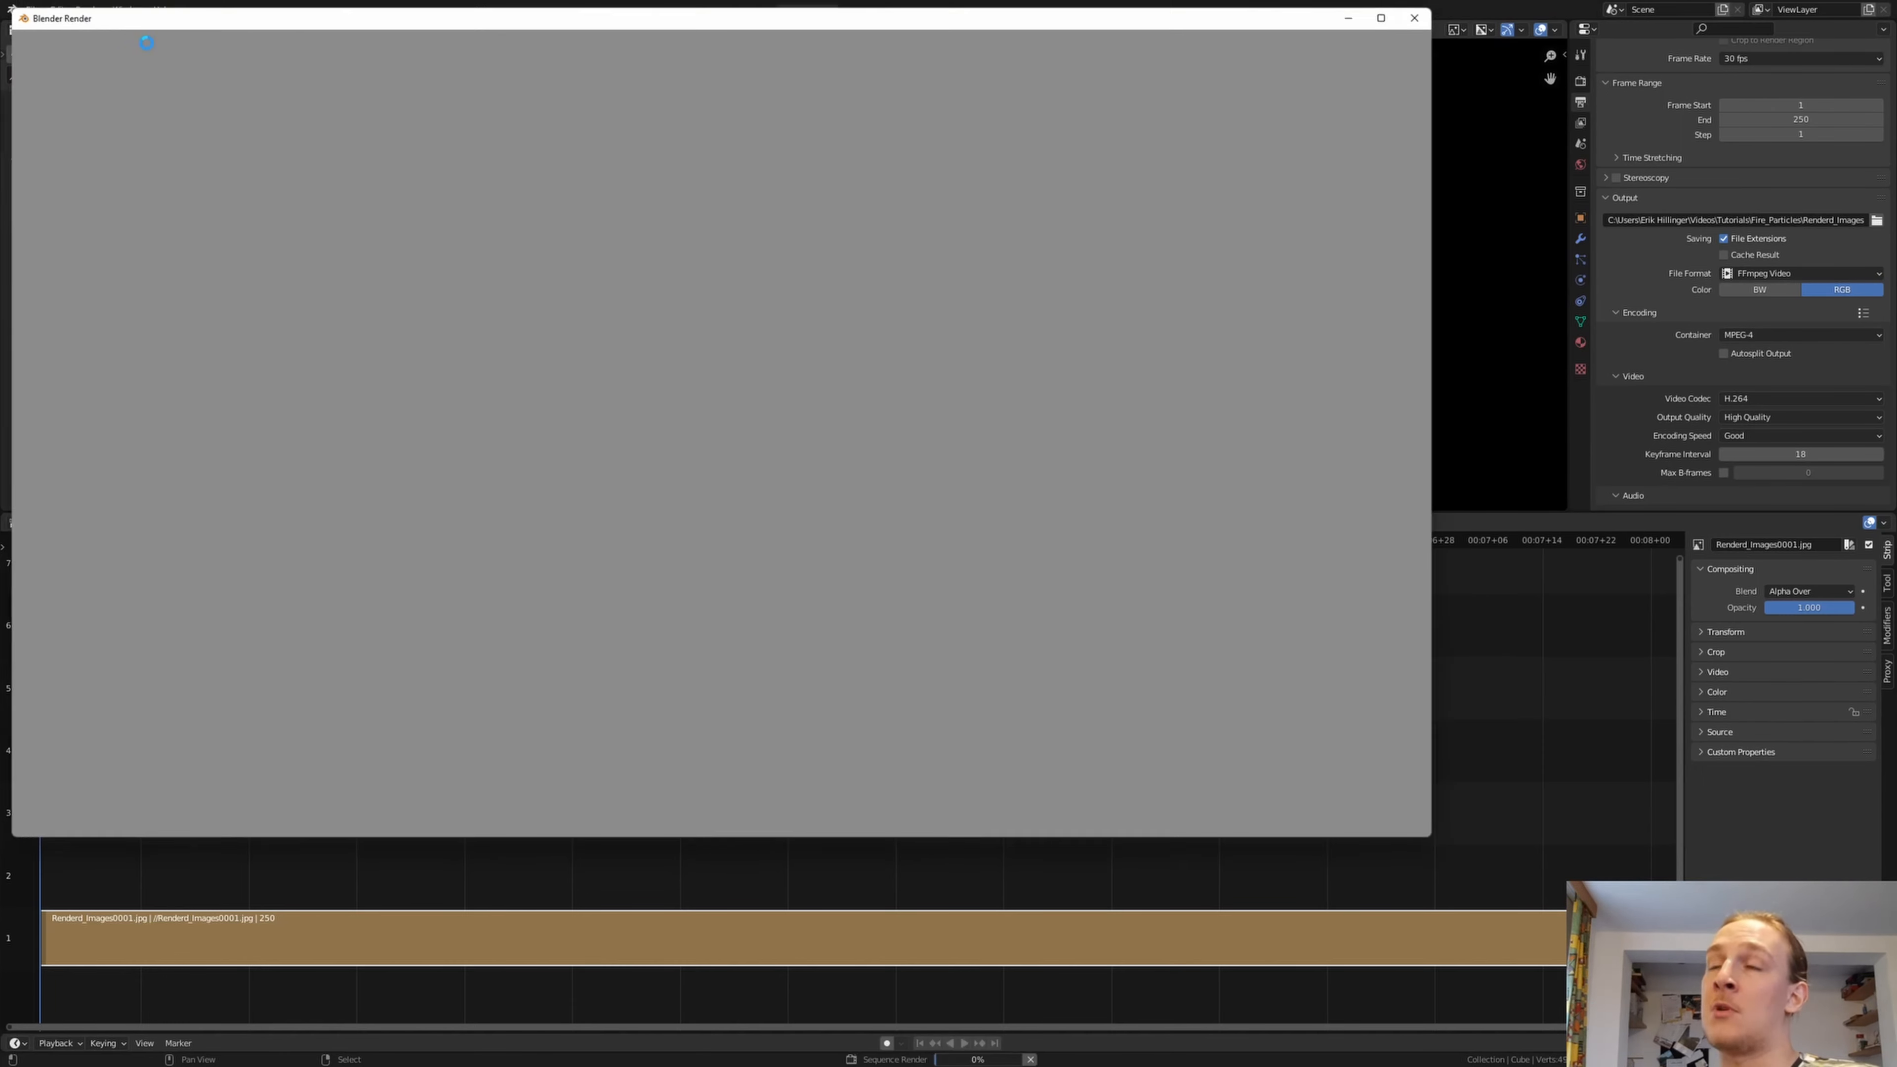